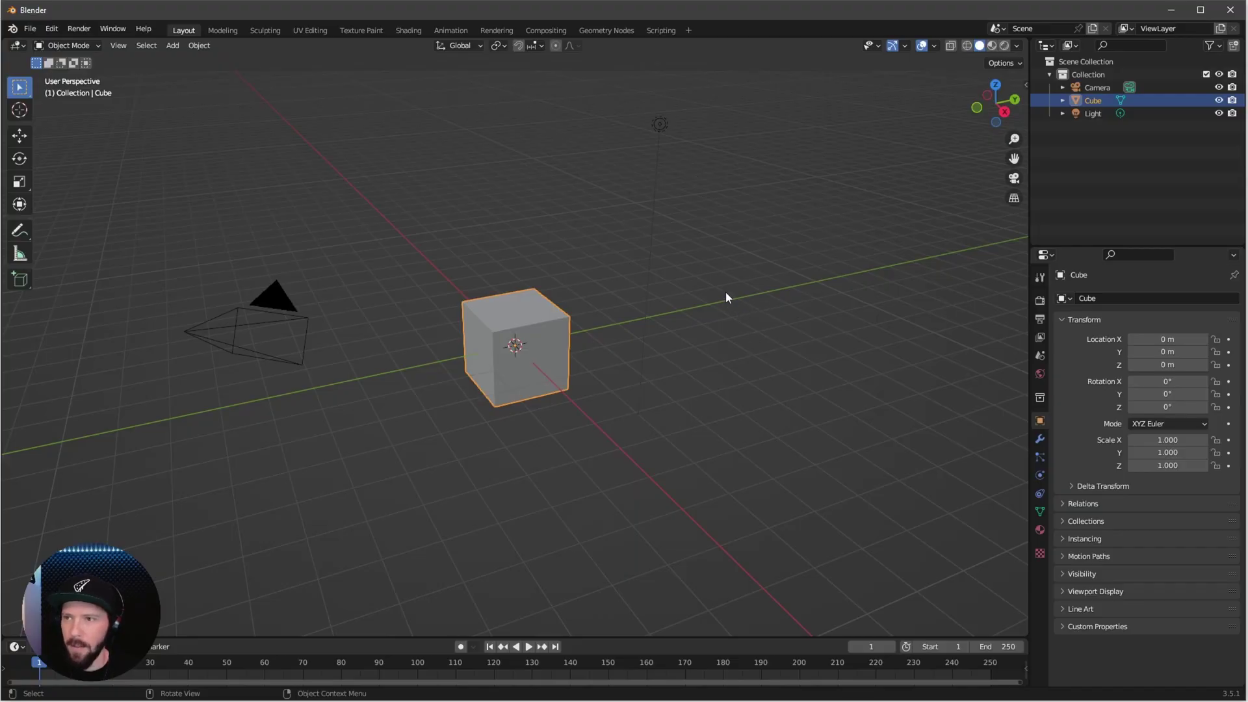
Hide the cube and browse to the Mesh data of rocks_grass_nature_assets.blend for appending
left_click(1219, 100)
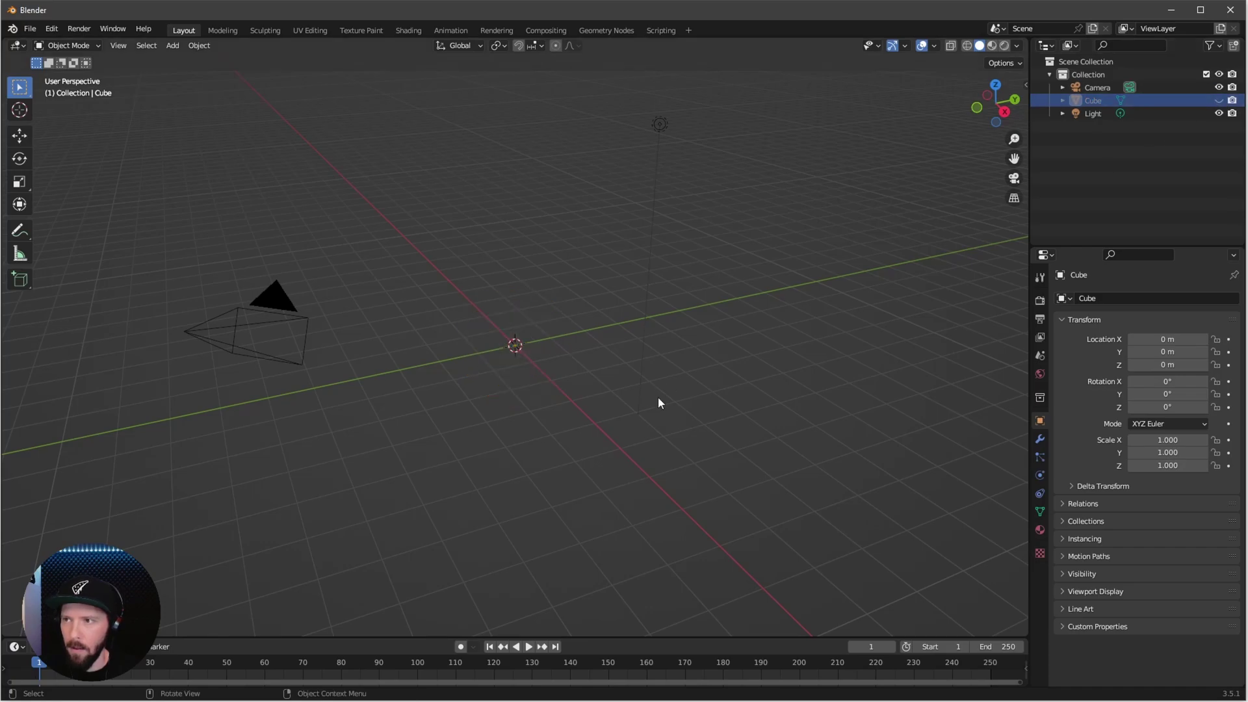
left_click(30, 29)
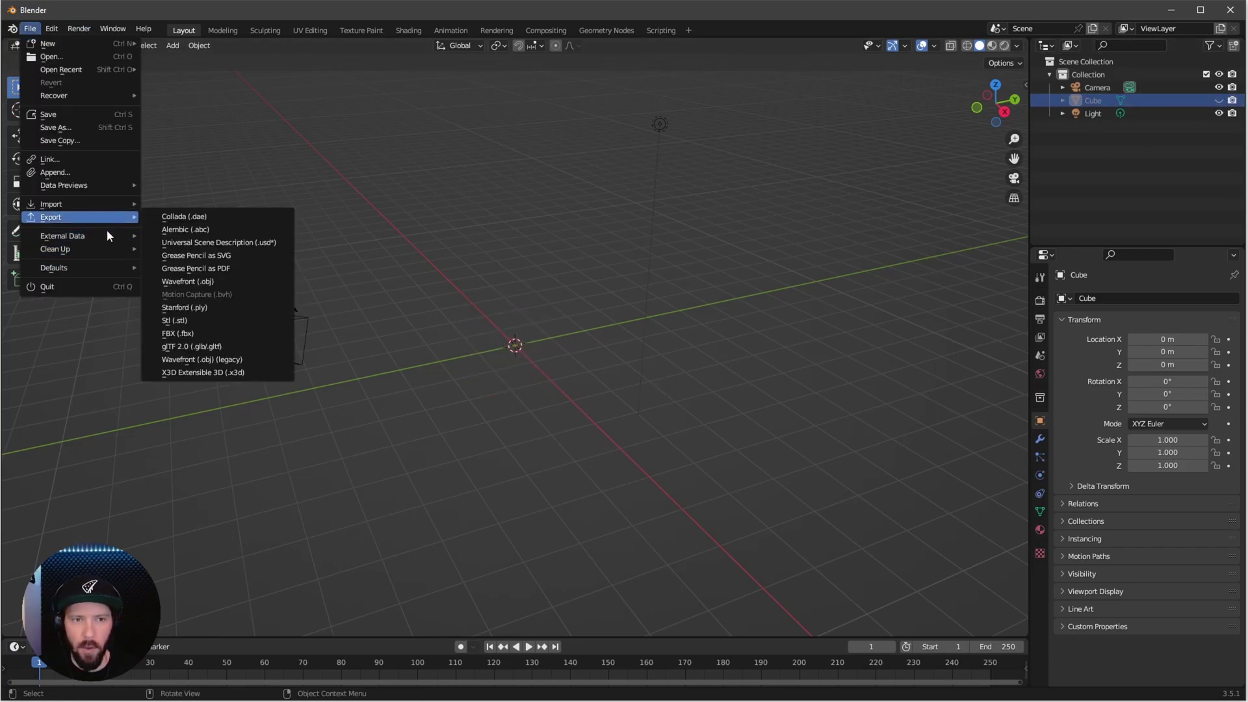
left_click(93, 173)
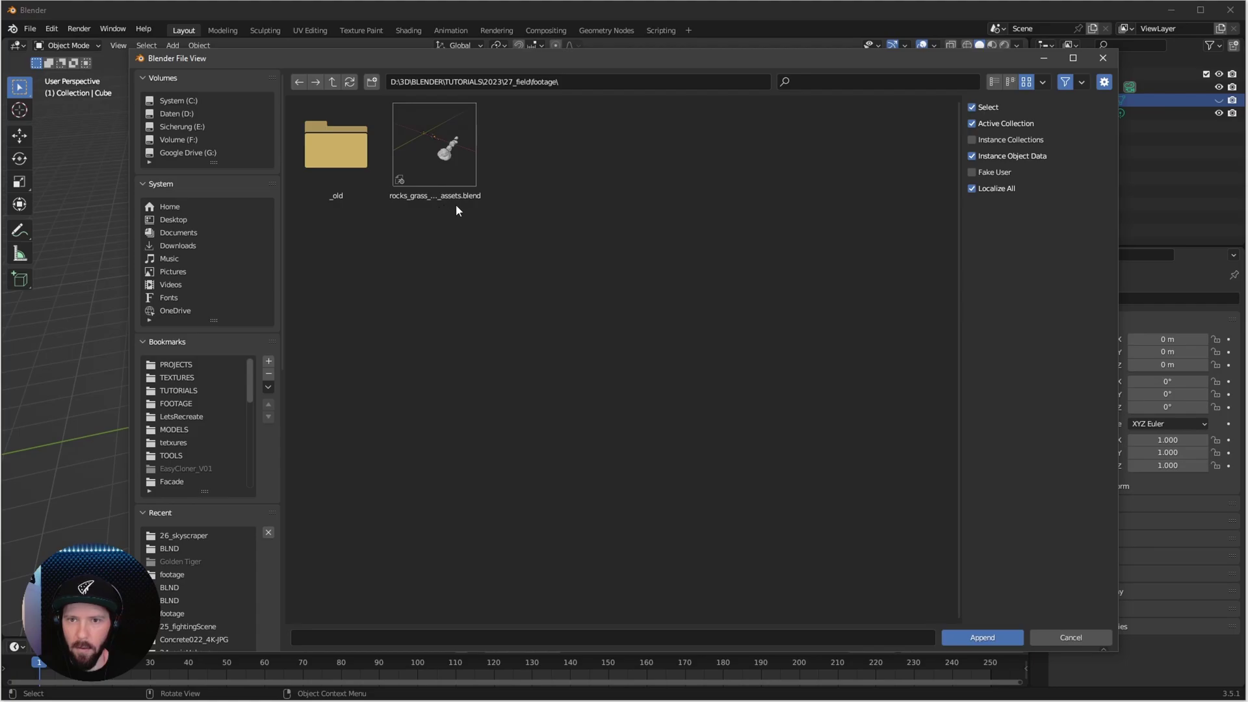
double_click(442, 156)
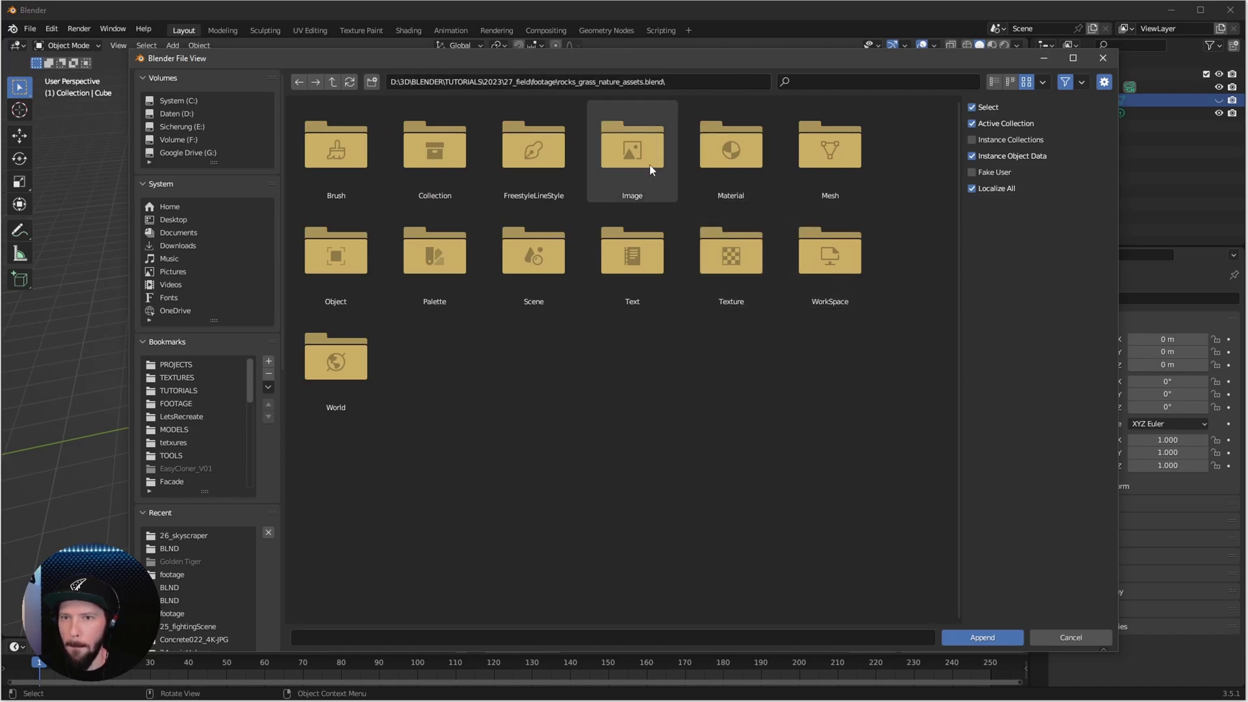
left_click(810, 159)
double_click(809, 154)
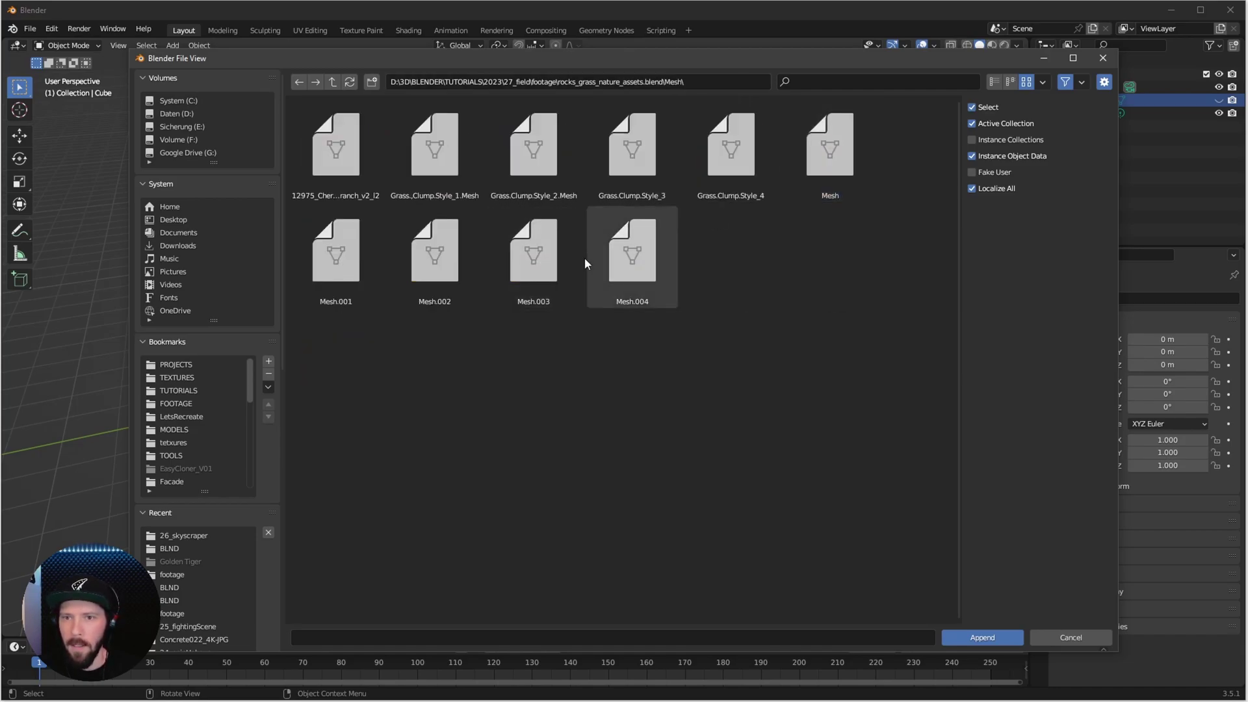
Append the four grass meshes Grass.Clump.Style_1.Mesh, Grass.Clump.Style_2.Mesh, Grass.Clump.Style_3 and Grass.Clump.Style_4 to the scene
left_click(442, 170)
left_click(533, 156, "shift")
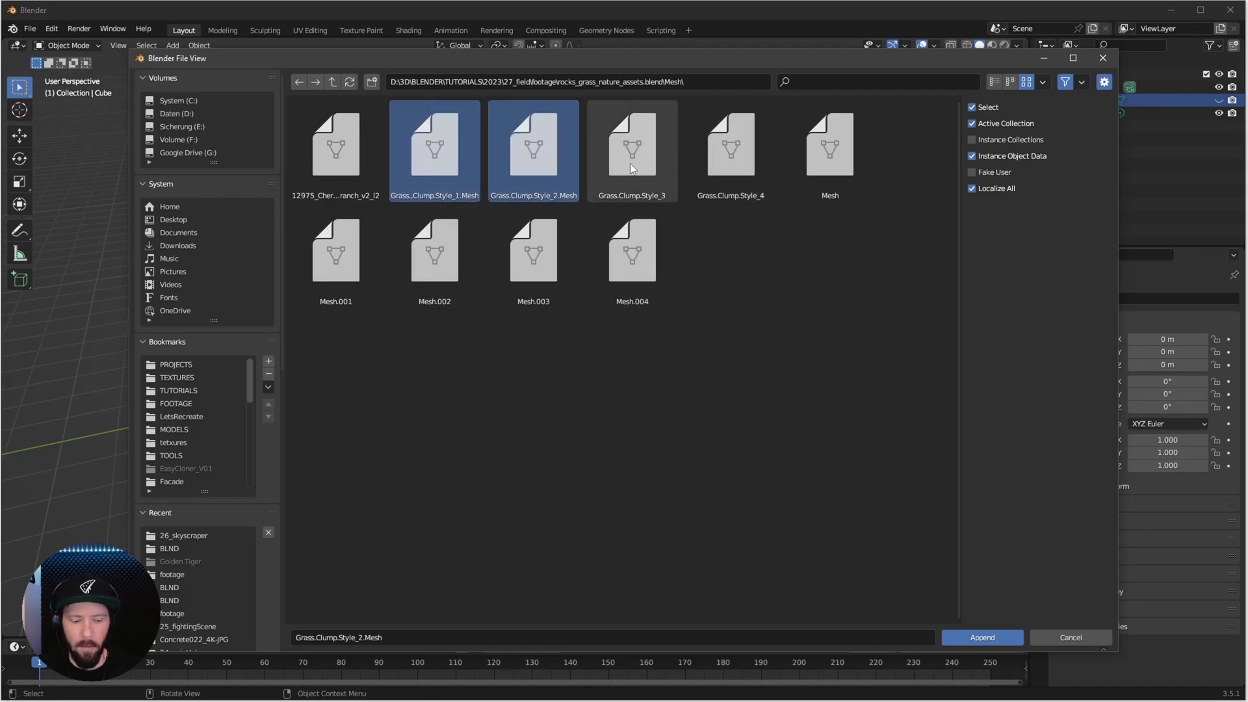
left_click(723, 164, "shift")
left_click(984, 639)
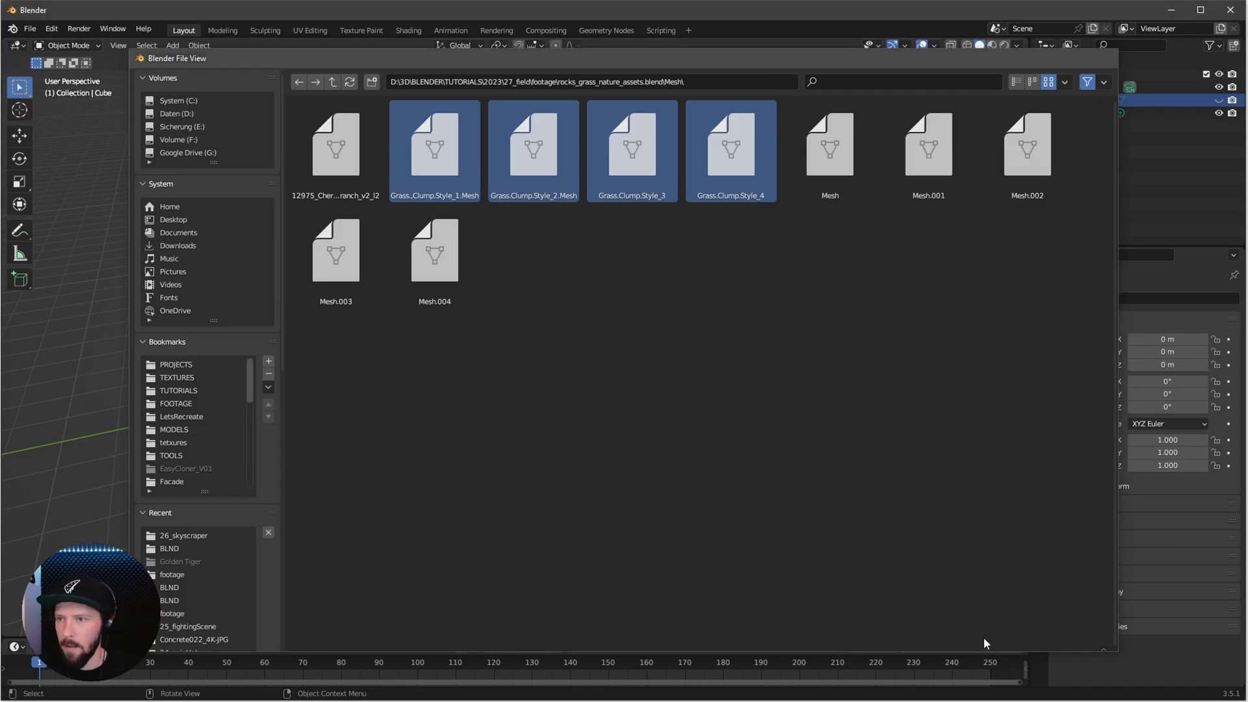
scroll(629, 340, "up", 5)
scroll(621, 340, "up", 1)
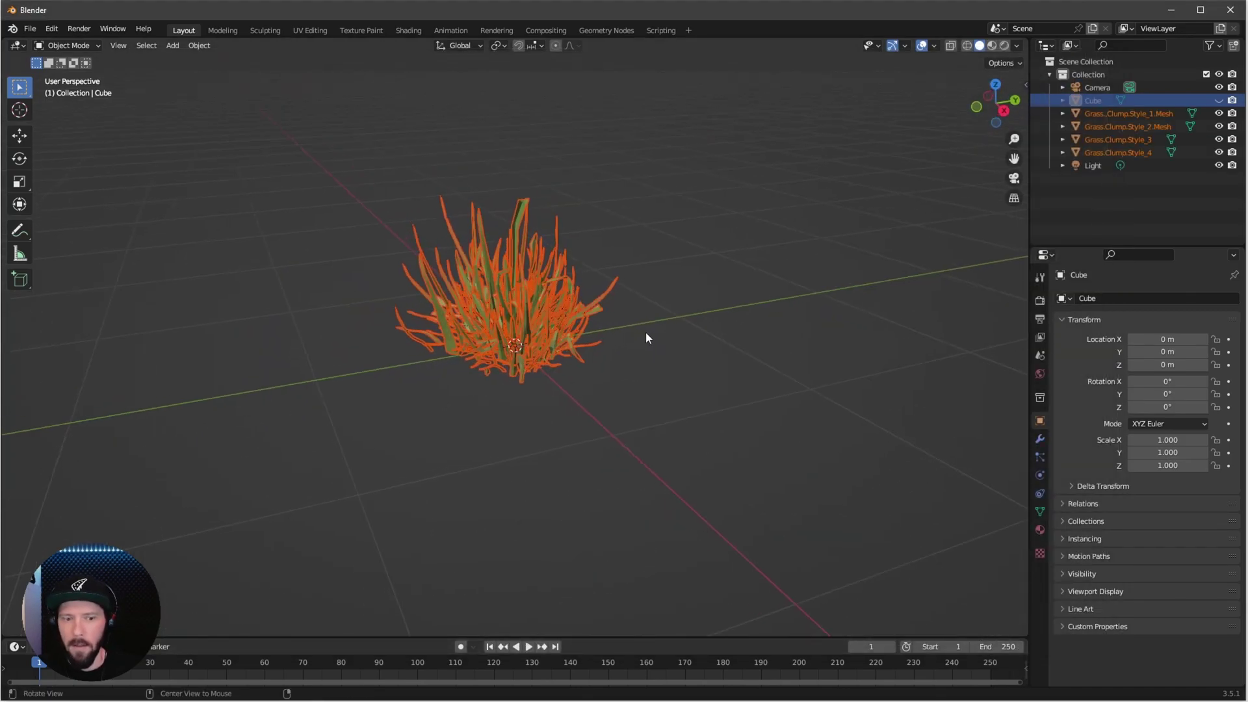
Move the four grass clumps into a new collection named _grass and exclude that collection from the view layer
left_click(1124, 113)
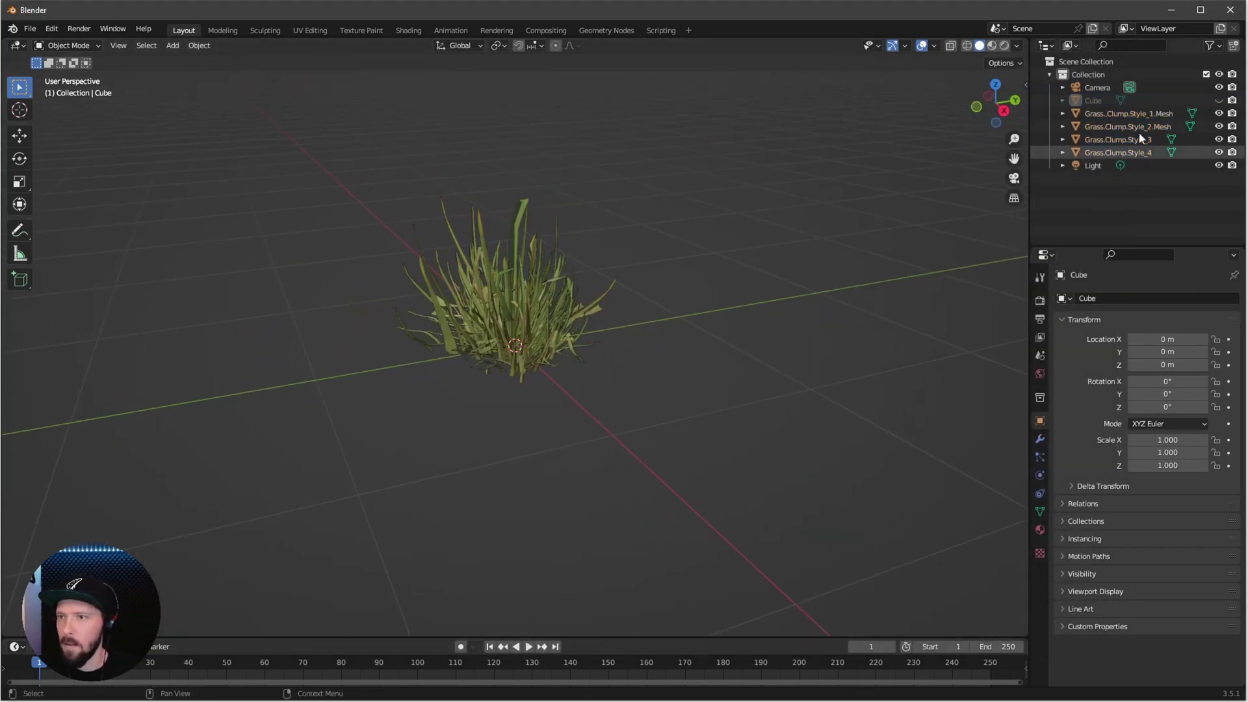
left_click(1108, 152, "shift")
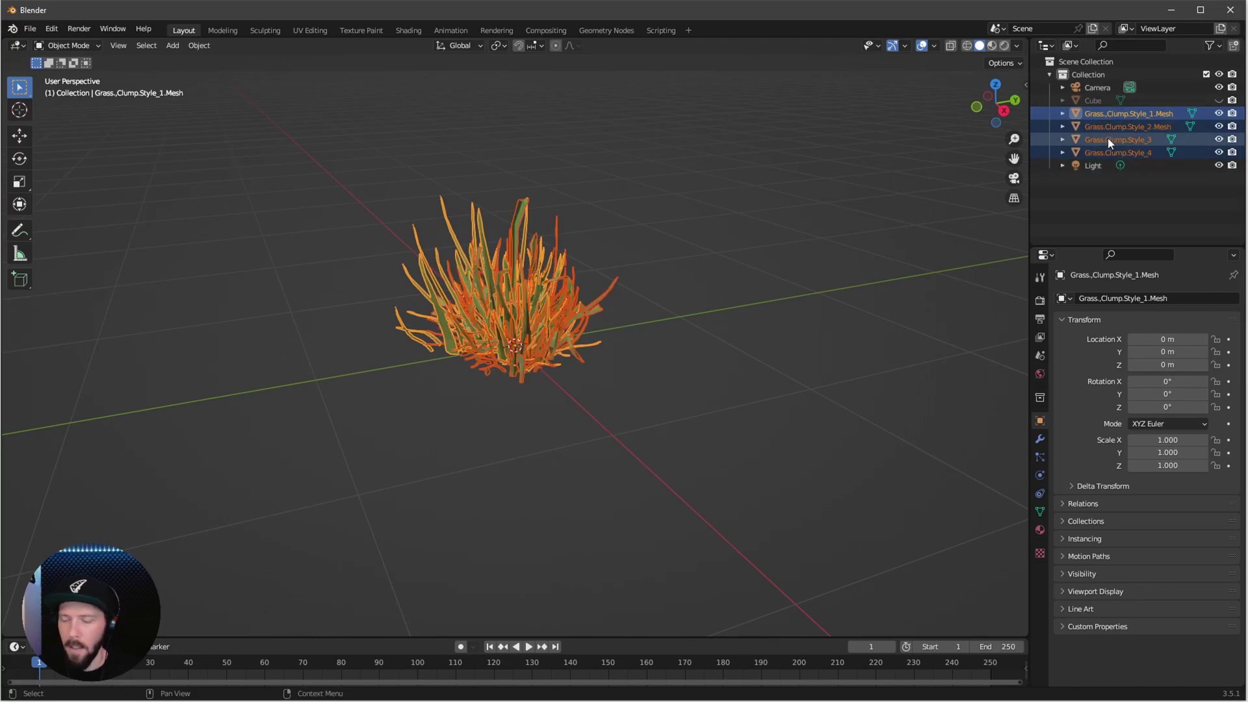
key("m")
left_click(1099, 141)
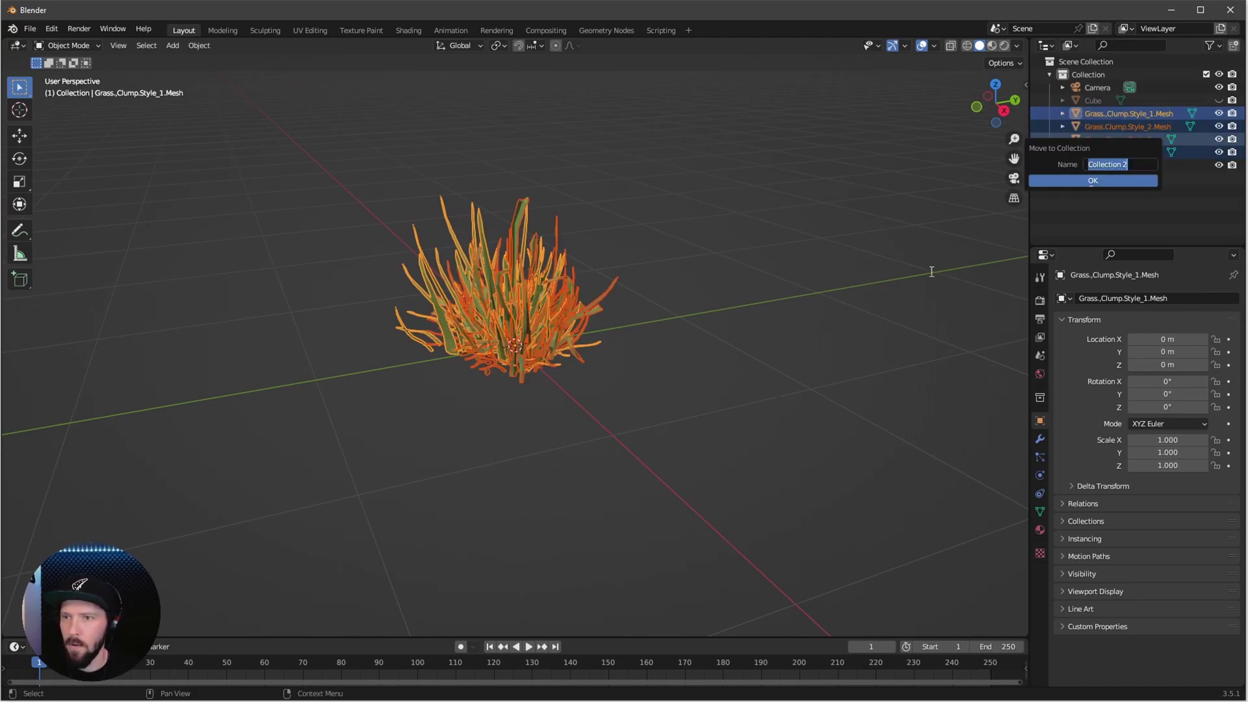
key("BackSpace")
type("_gras")
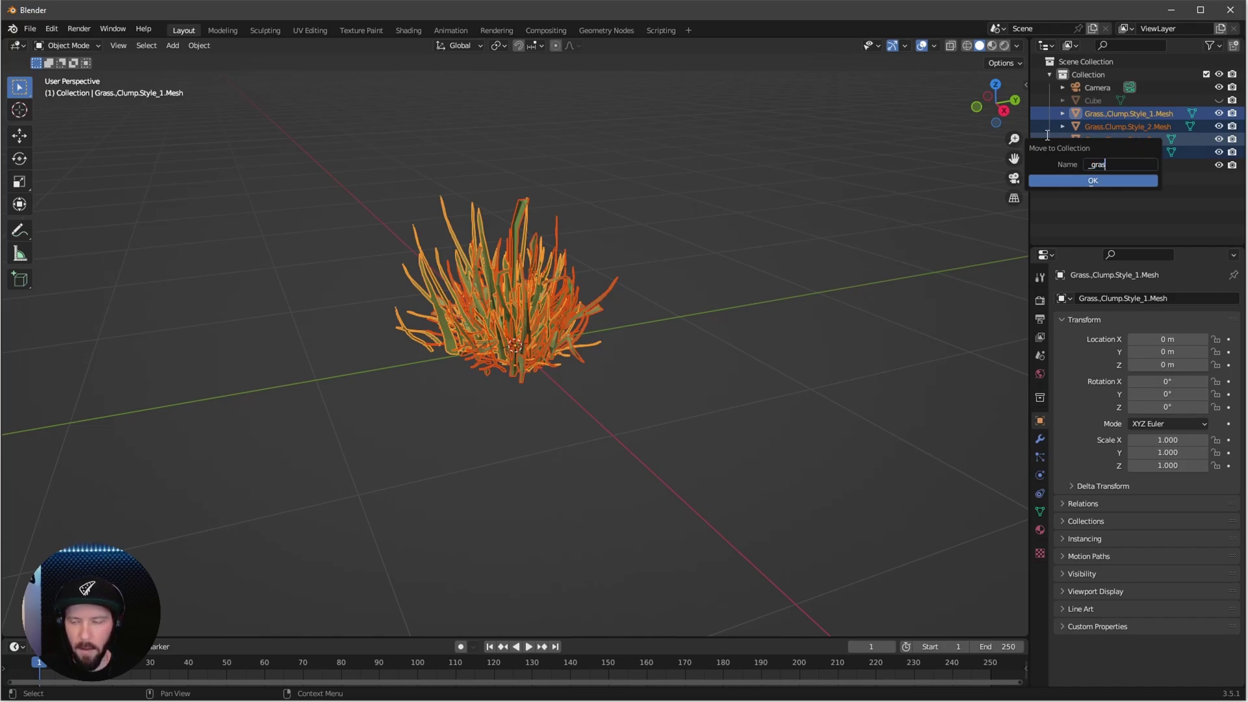
type("s")
key("Return")
Select the cube and make it visible in the viewport again
left_click(1076, 101)
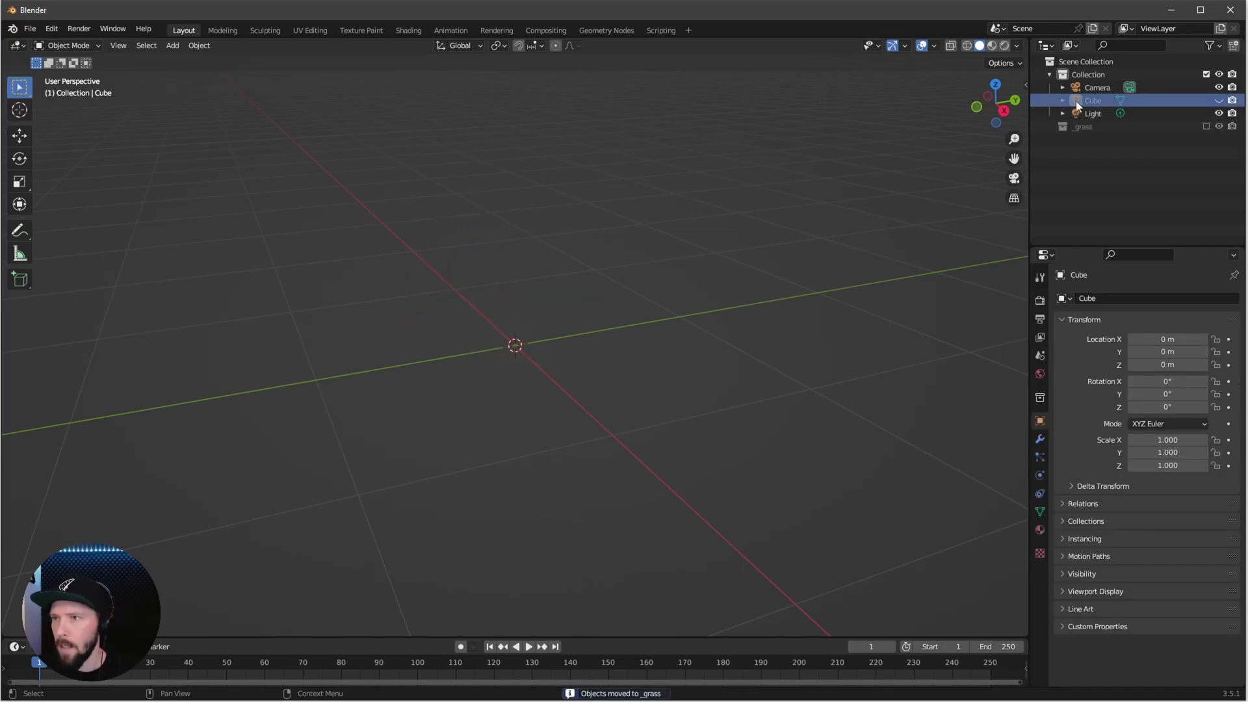
left_click(1219, 100)
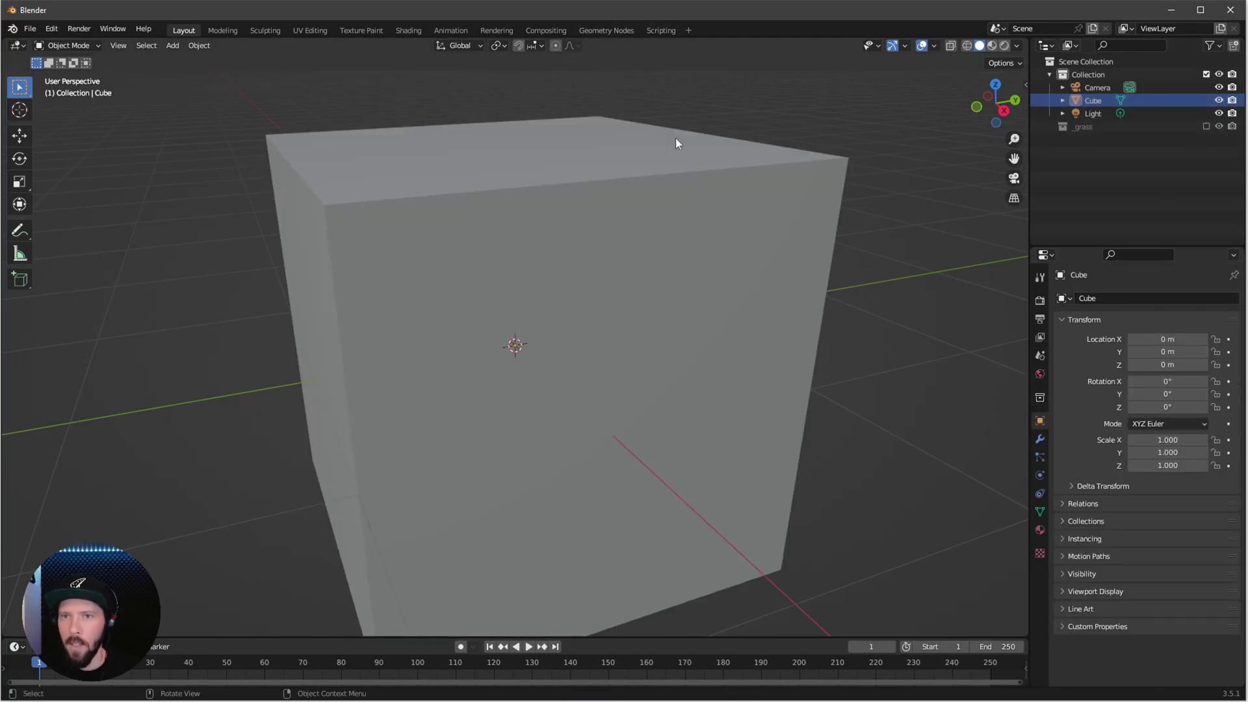
left_click(728, 280)
In the Geometry Nodes workspace, replace the spreadsheet with a wider 3D view and create a node tree named GN_grass on the cube
left_click(611, 30)
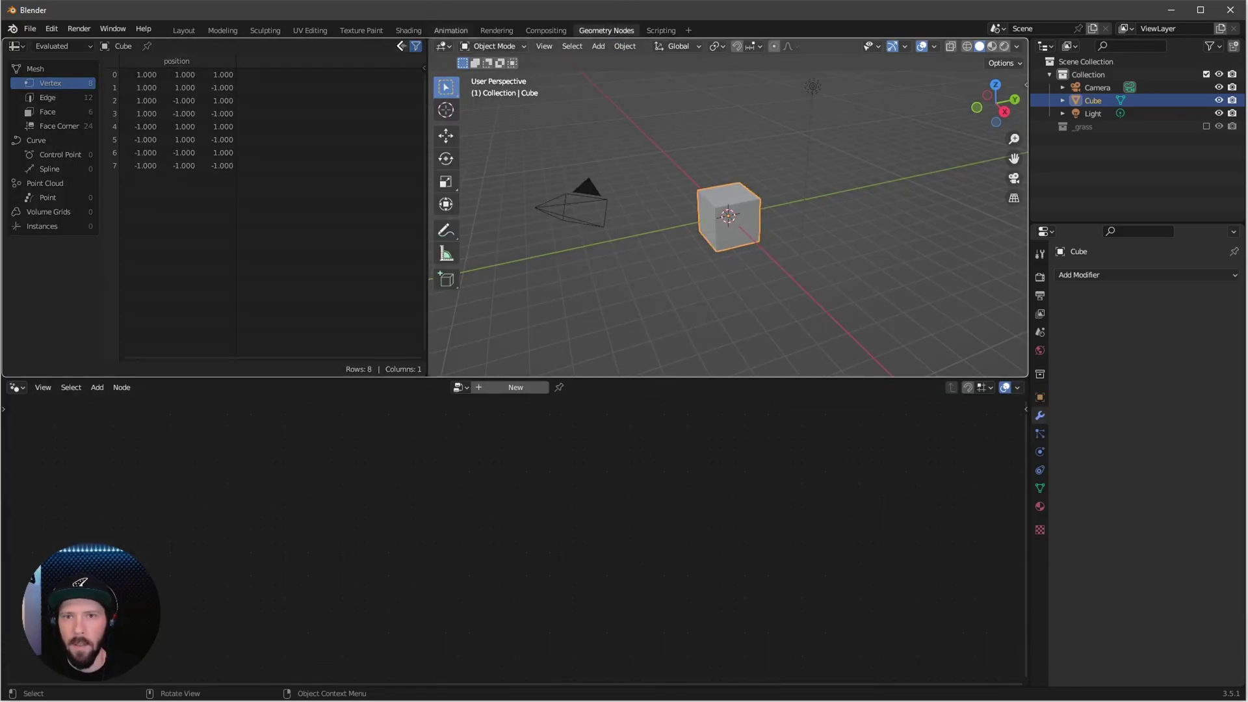
left_click_drag(429, 37, 364, 78)
left_click(523, 388)
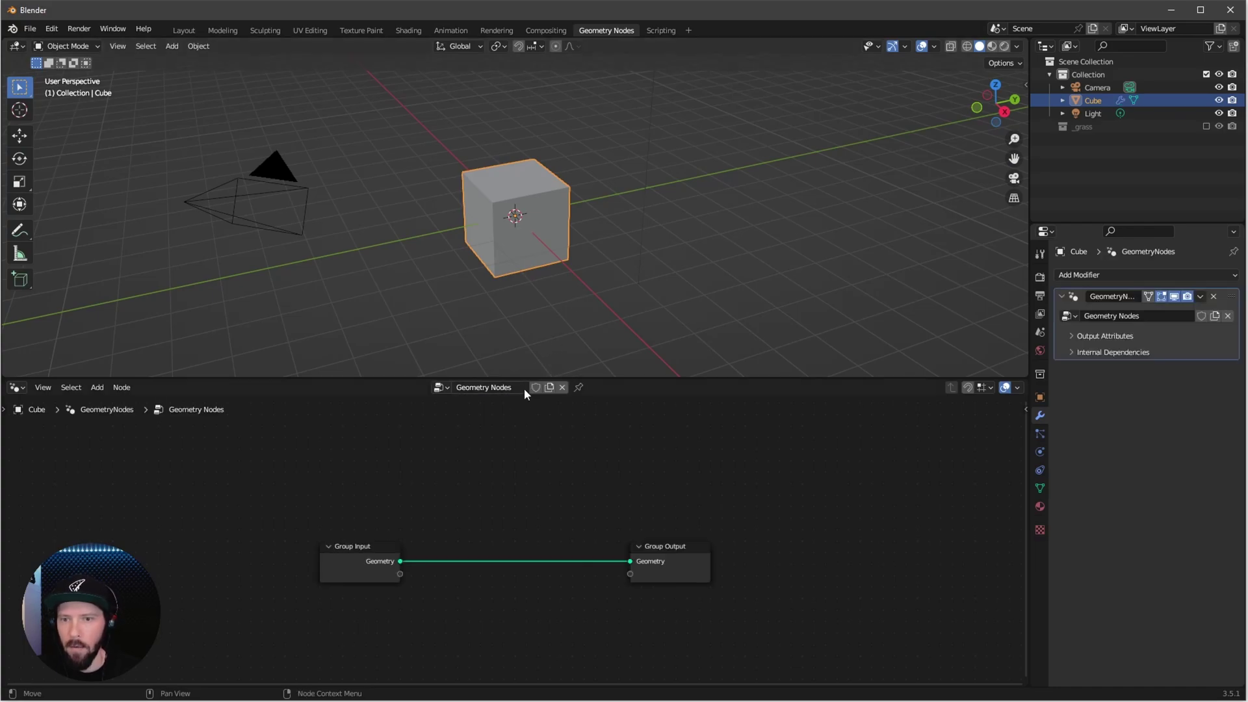
type("GN")
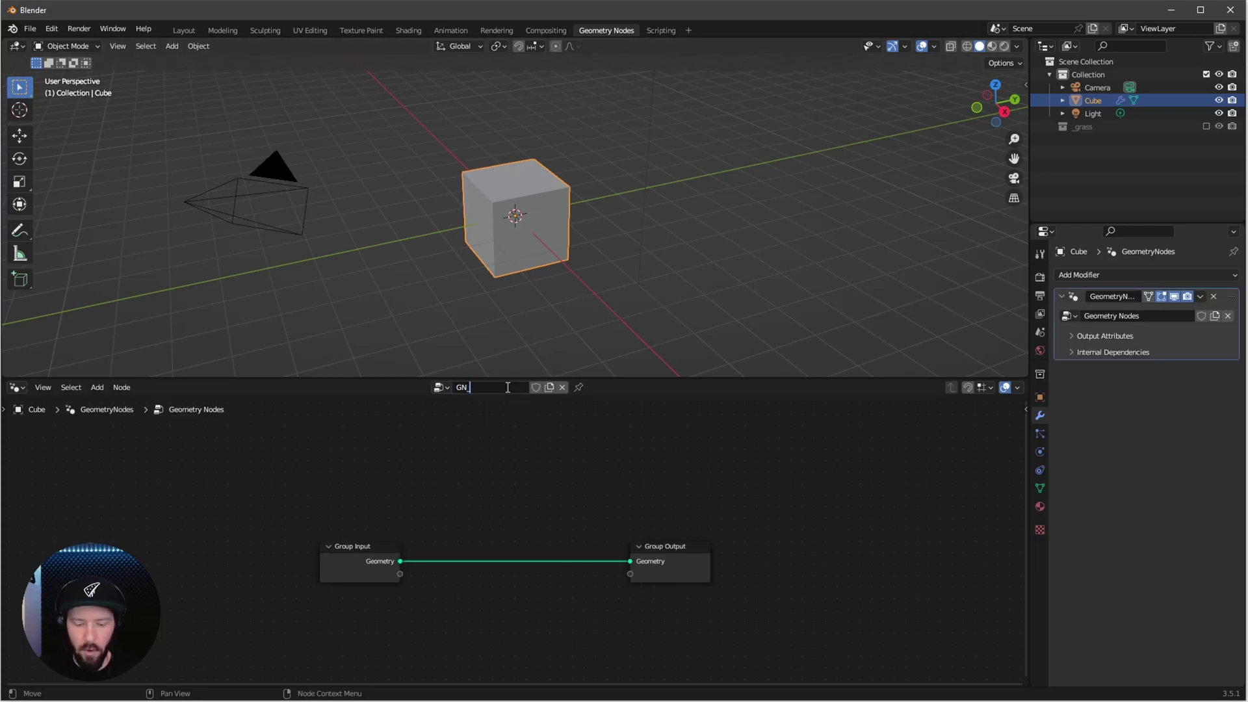
type("_grass")
key("Return")
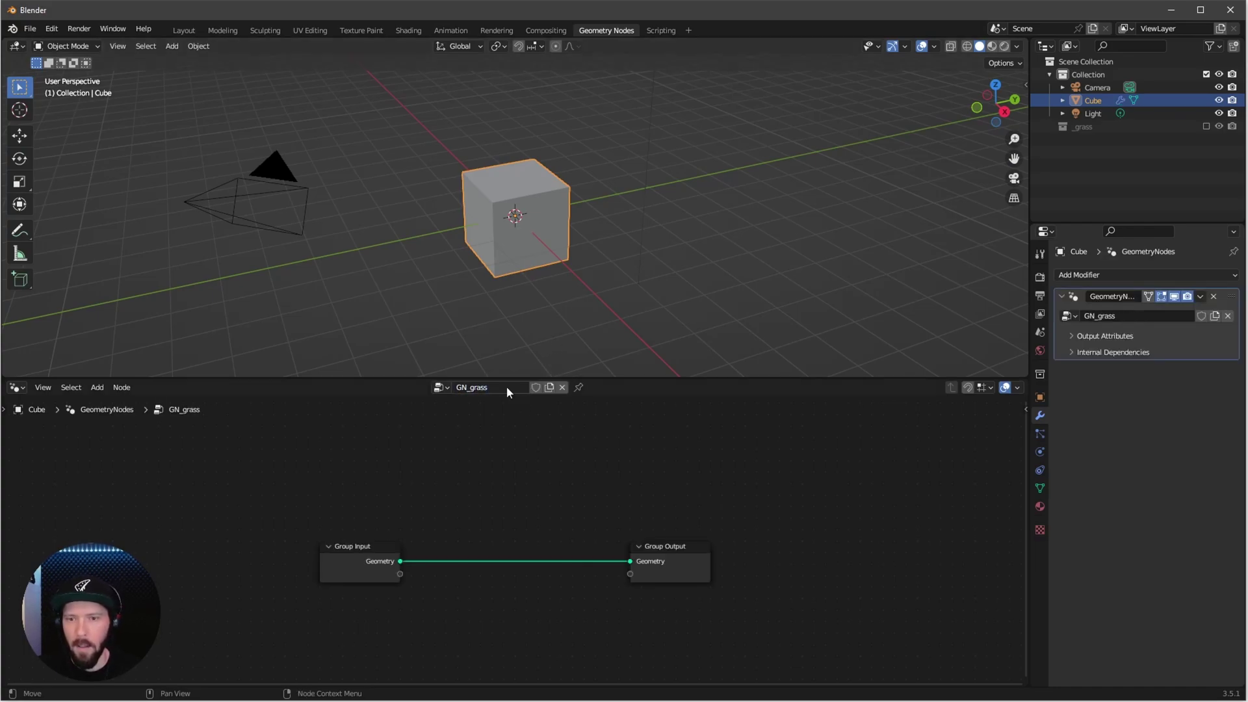
Add a Collection Info node for the _grass collection and an Instance on Points node to the GN_grass tree
left_click_drag(1083, 128, 328, 480)
middle_click_drag(515, 516, 493, 572)
key("shift+a")
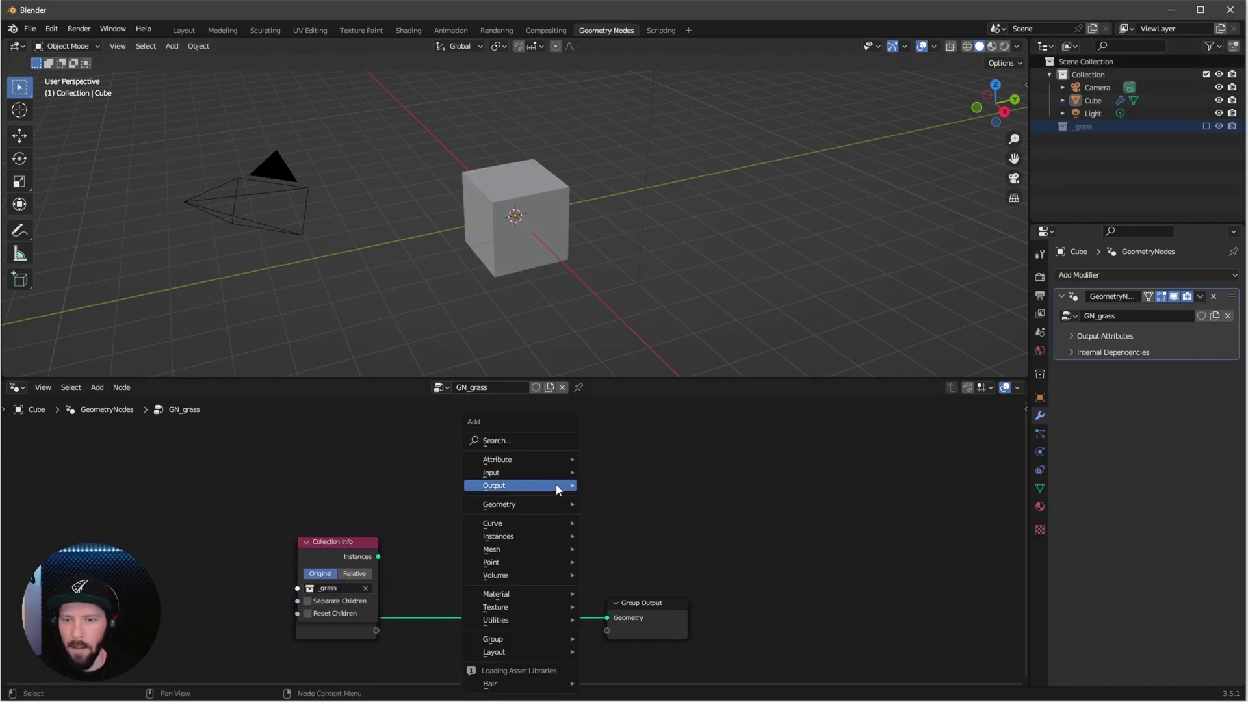
left_click(547, 437)
type("in")
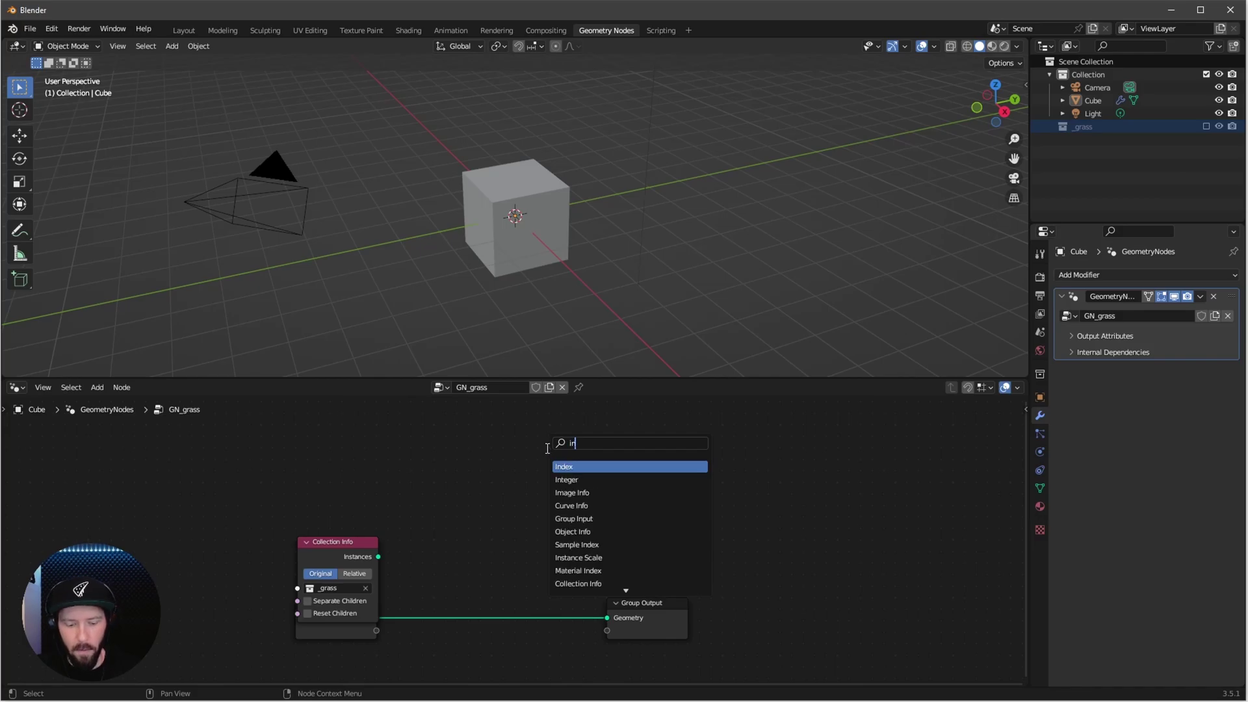
type("stan")
left_click(584, 532)
left_click(604, 439)
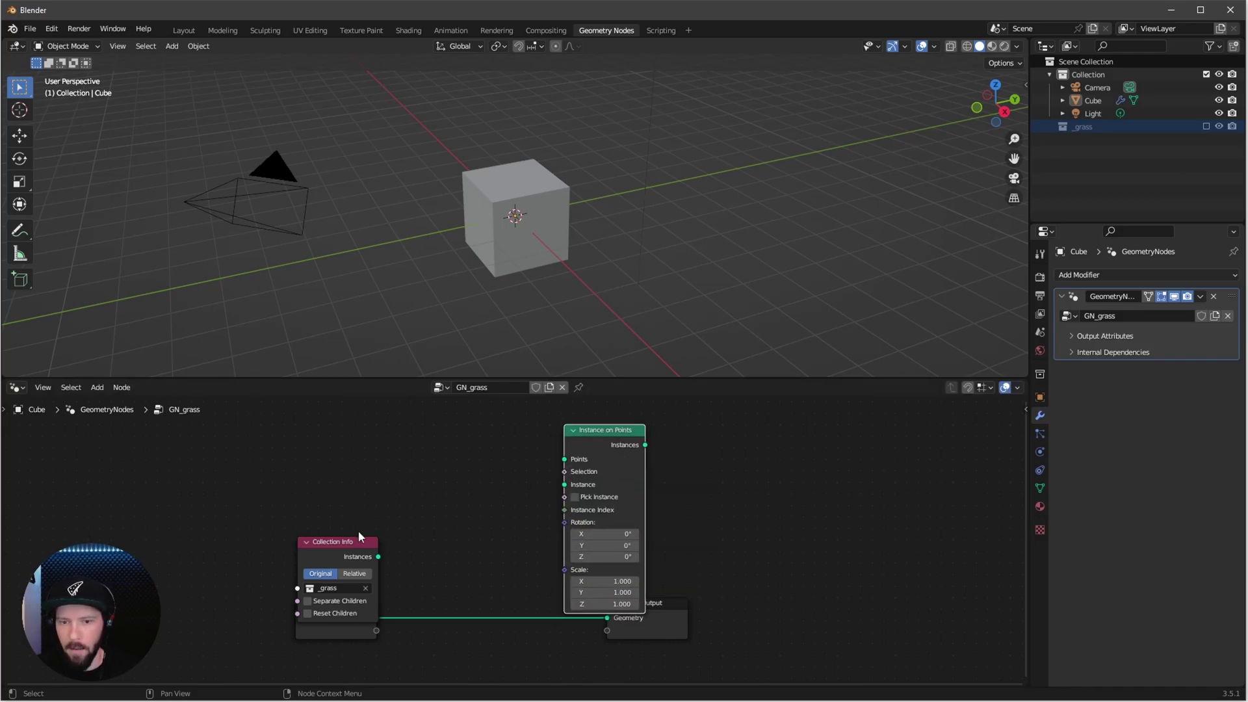
Reposition the Collection Info node and add a Grid node above it
left_click_drag(358, 538, 338, 495)
key("shift+a")
left_click(356, 453)
type("grid")
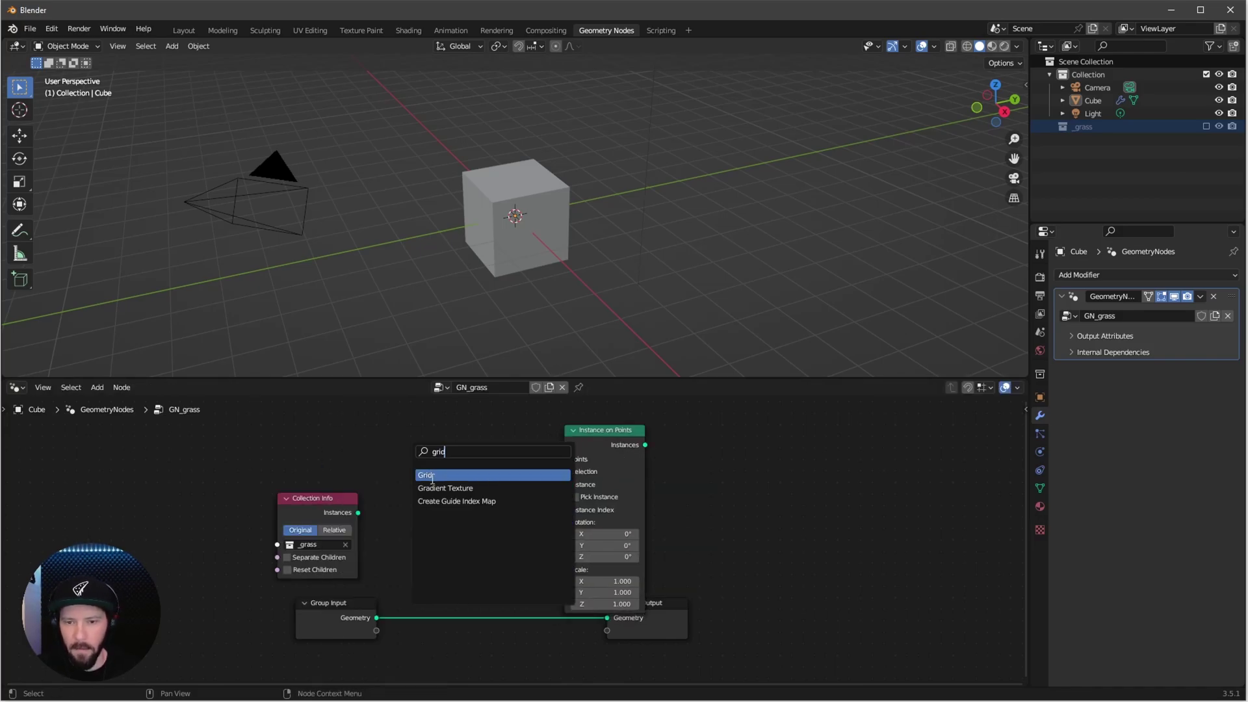
key("Return")
left_click(332, 439)
Feed the Grid mesh and the Collection Info instances into Instance on Points, and connect its result to the Group Output
middle_click_drag(331, 438, 316, 491)
left_click_drag(374, 466, 537, 518)
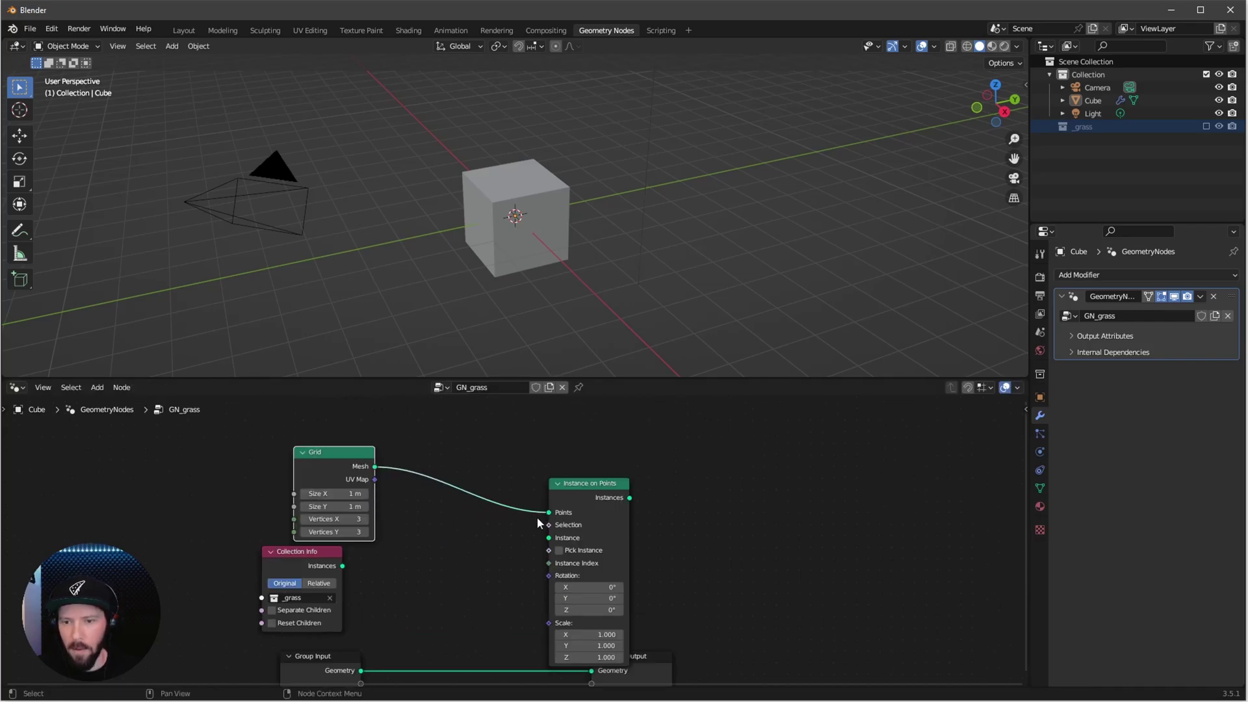
left_click_drag(343, 566, 550, 538)
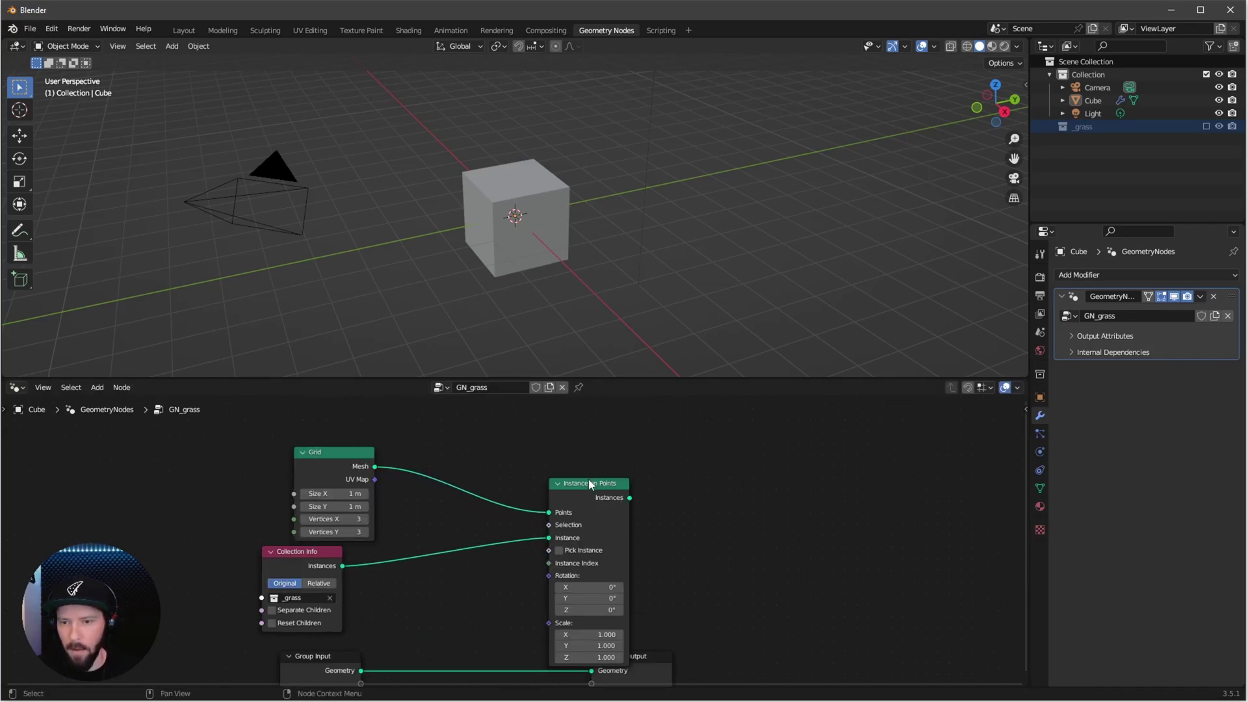
left_click_drag(613, 486, 589, 629)
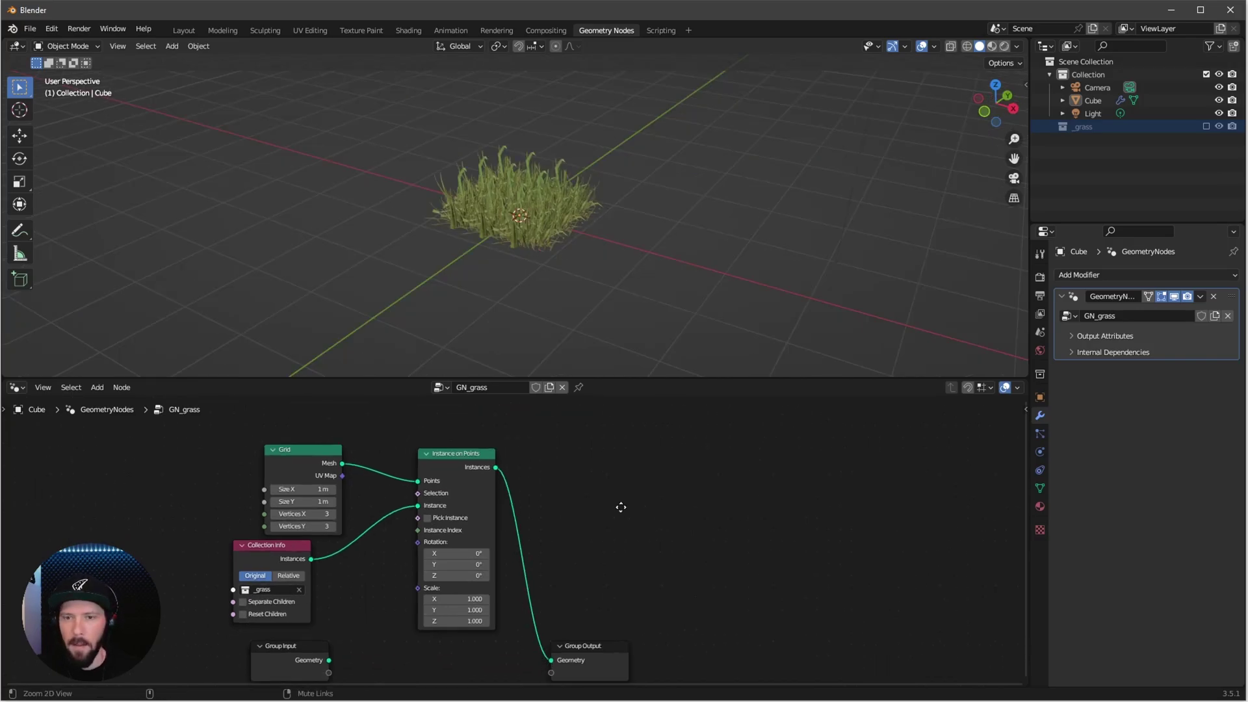
Set the Grid node's Size X to 7.5 m and Size Y to 10 m
scroll(702, 452, "up", 5)
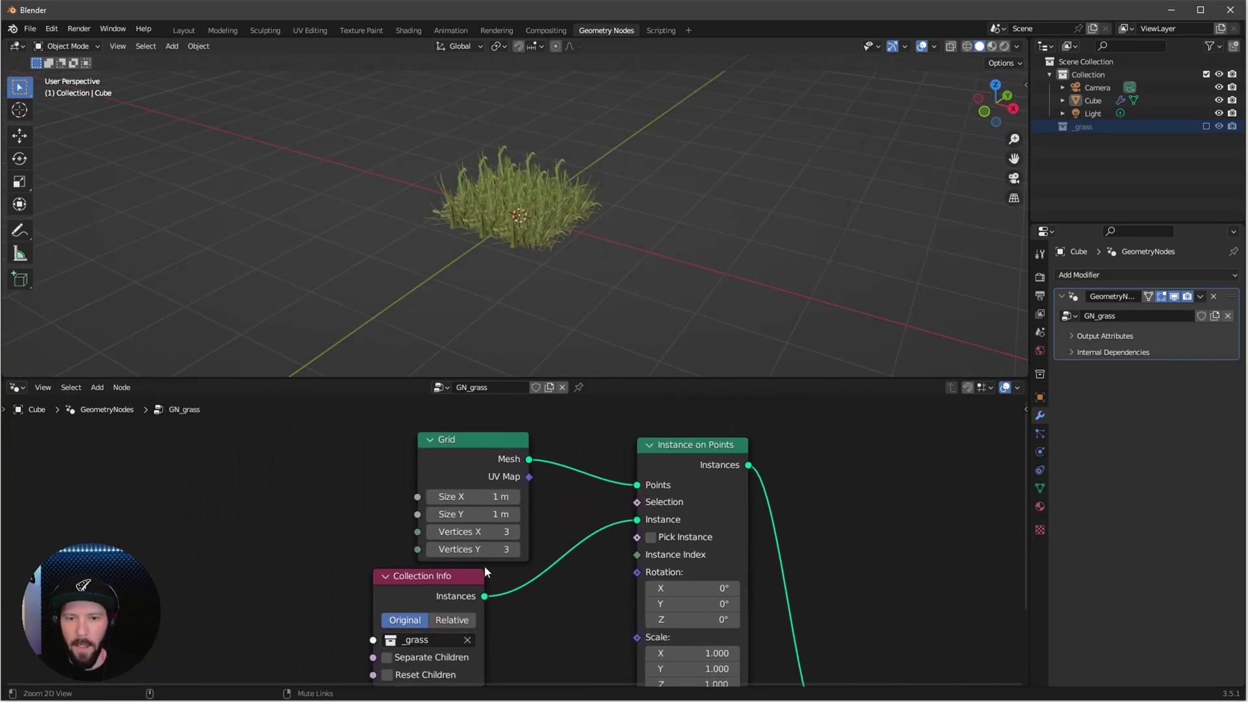
scroll(485, 571, "up", 1)
double_click(493, 494)
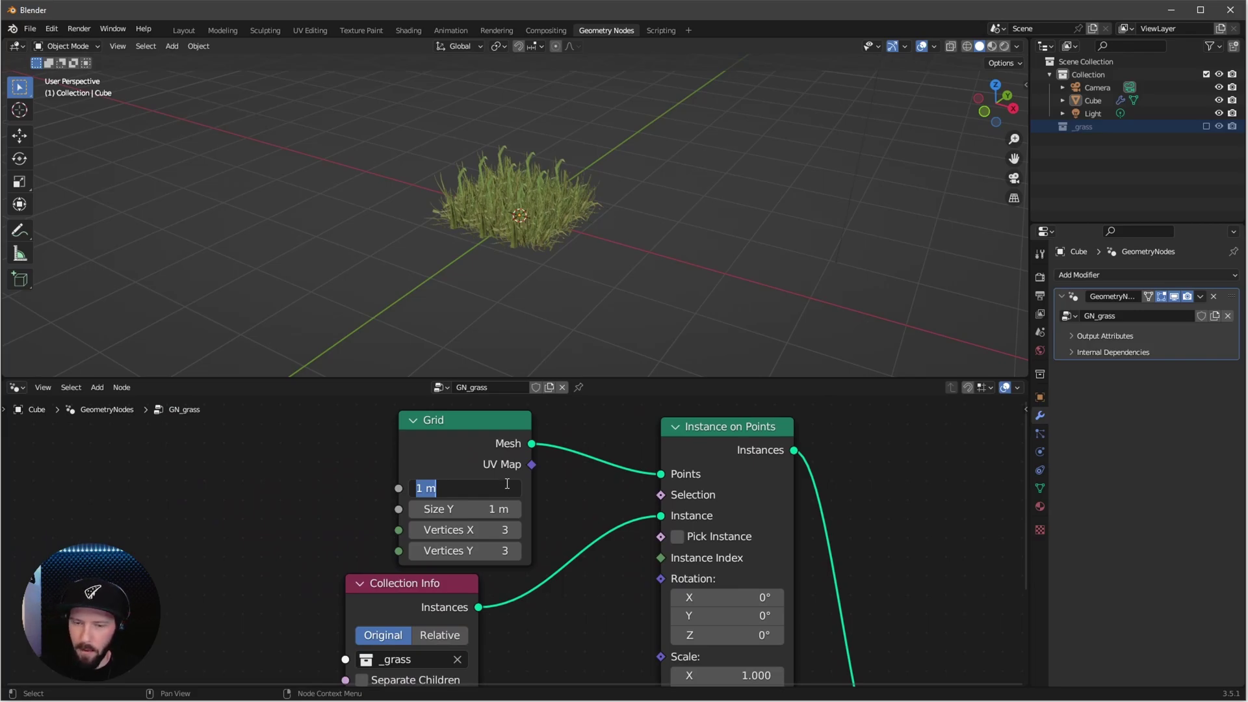
type("7.5")
key("Tab")
type("10")
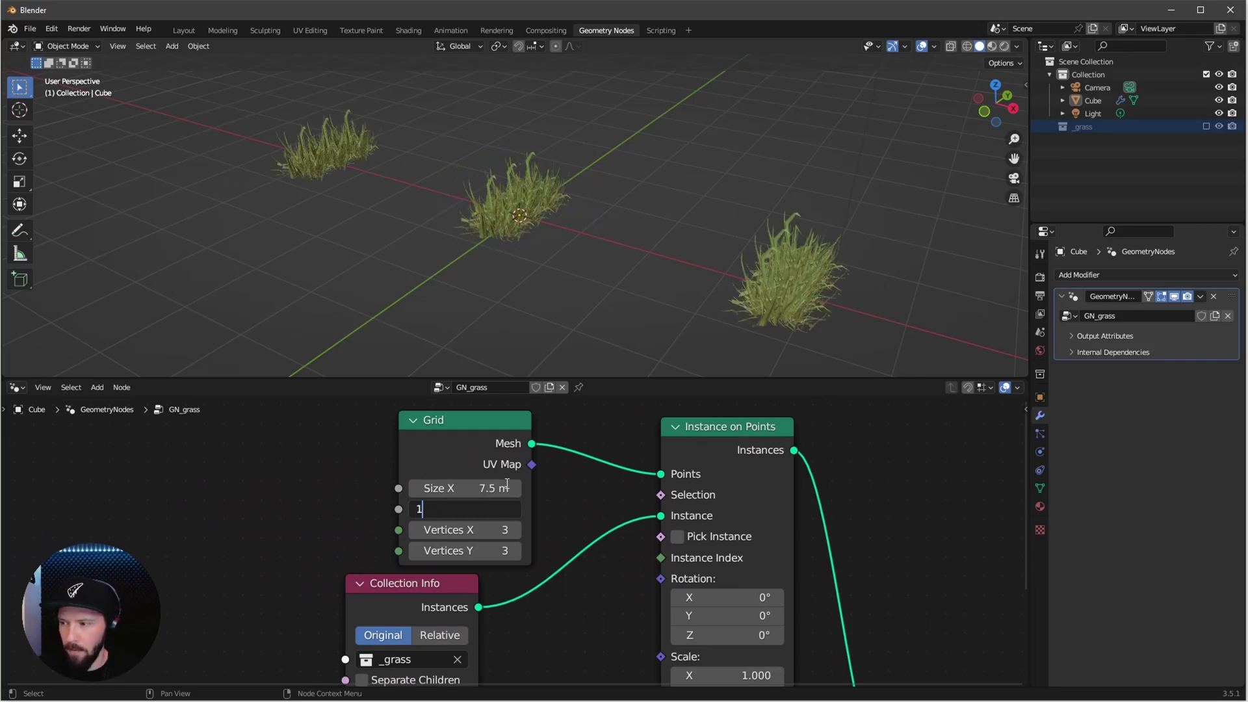
key("Return")
Set both Vertices X and Vertices Y of the Grid node to 50
scroll(642, 294, "down", 4)
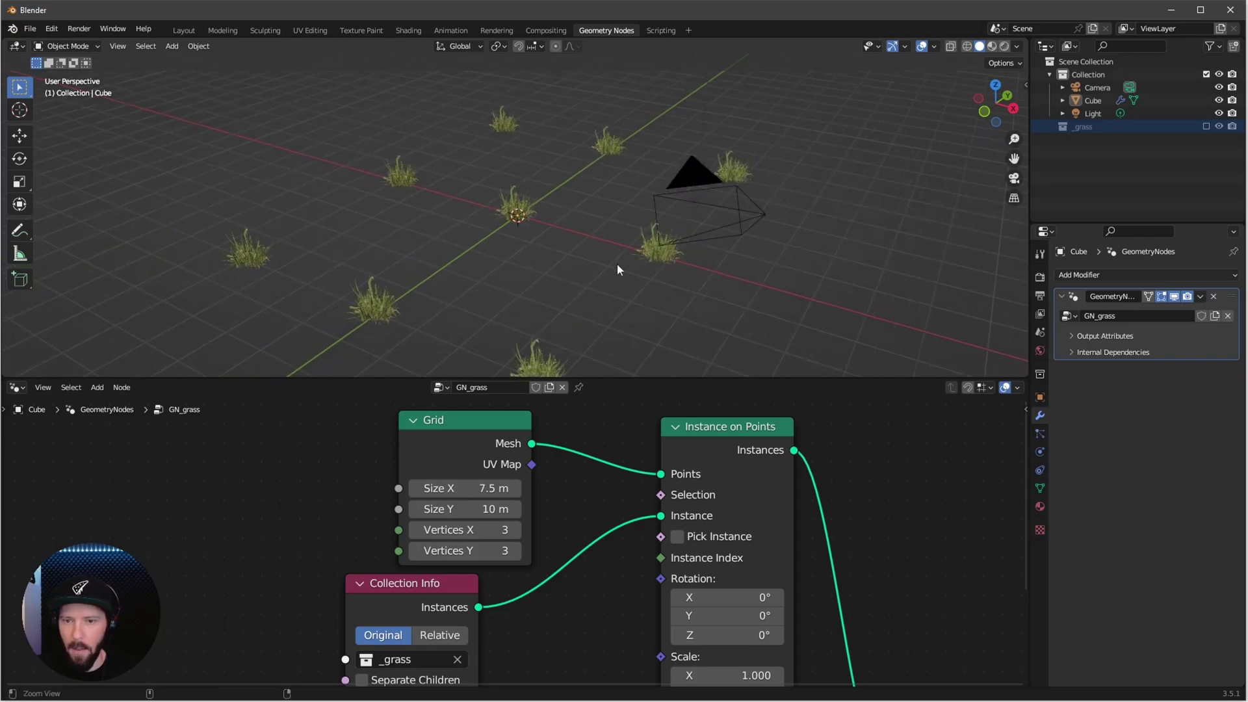
left_click_drag(494, 530, 494, 574)
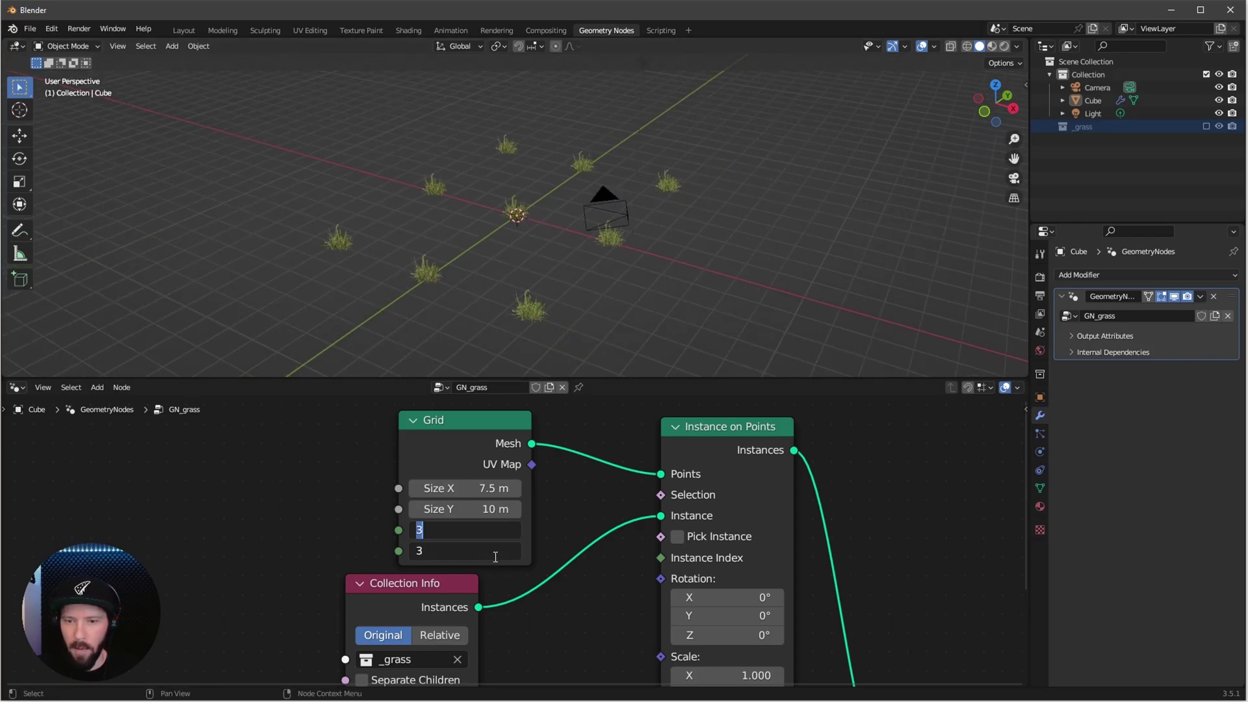
key("Return")
scroll(615, 273, "up", 4)
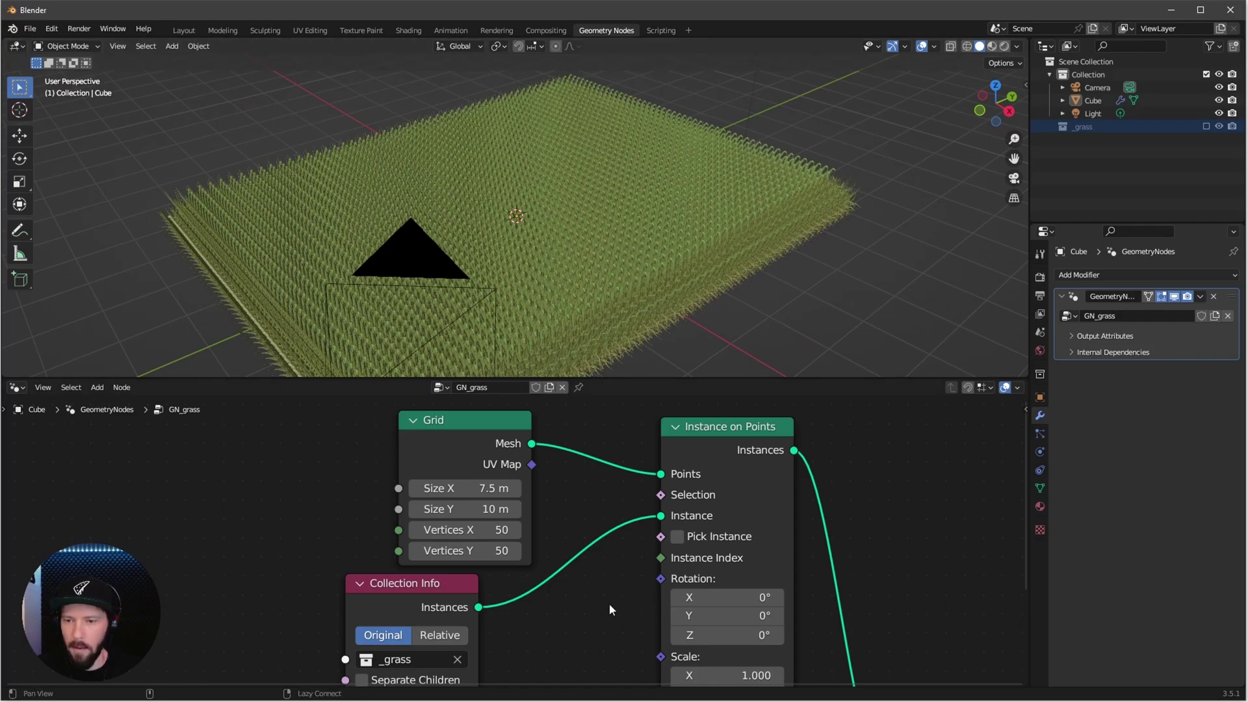
Move the Grid and Collection Info nodes apart so the node layout is less crowded
middle_click_drag(610, 609, 591, 560)
scroll(565, 576, "down", 2)
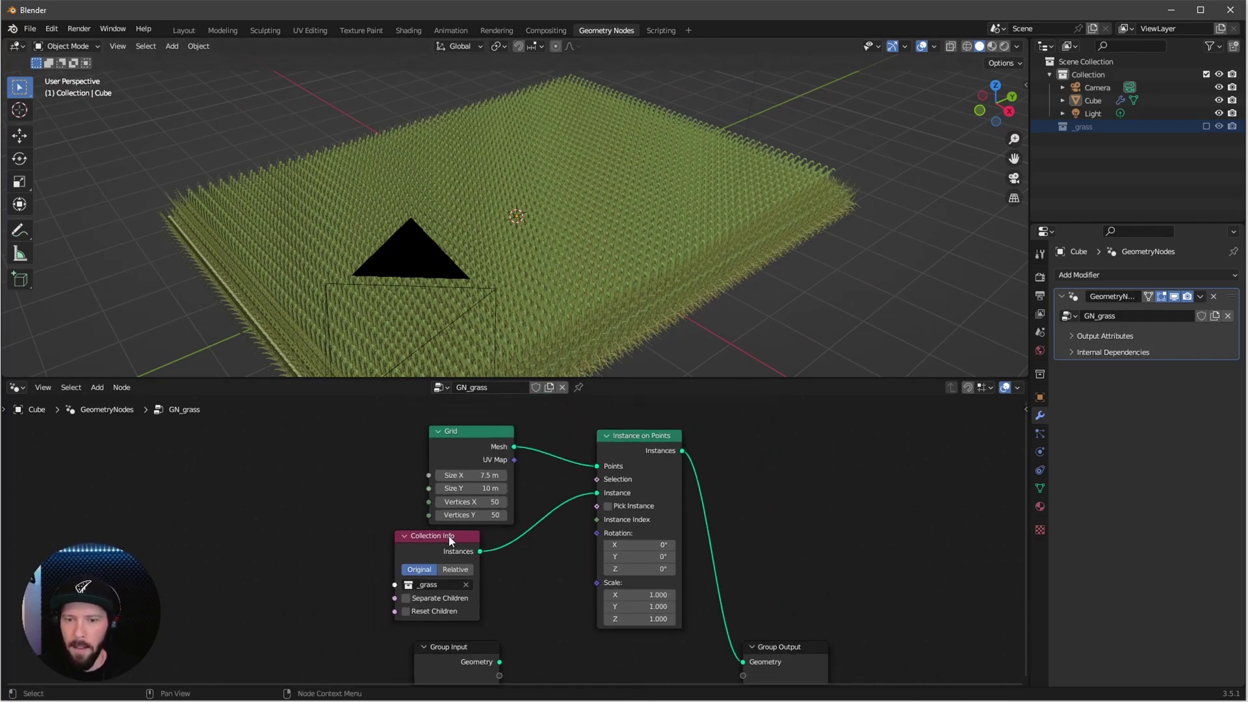
left_click_drag(465, 533, 458, 540)
left_click_drag(464, 431, 349, 427)
middle_click_drag(533, 593, 517, 541)
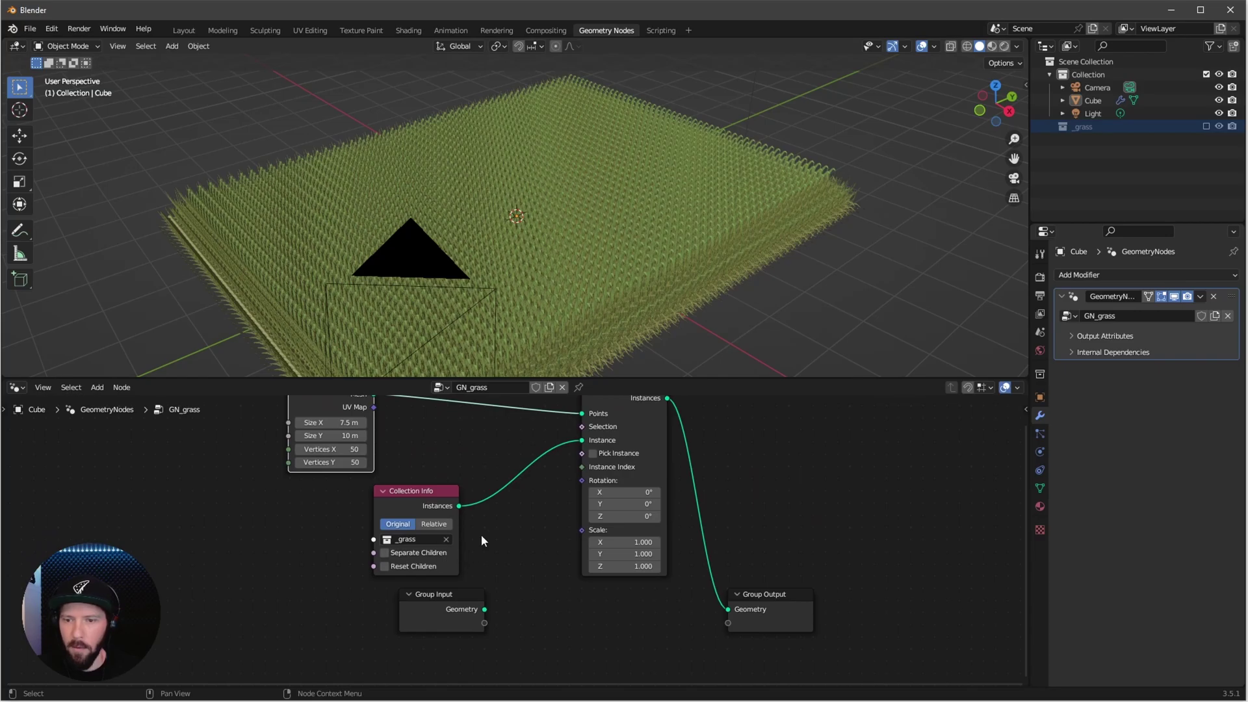
Enable Separate Children on the Collection Info node and Pick Instance on the Instance on Points node
left_click(384, 553)
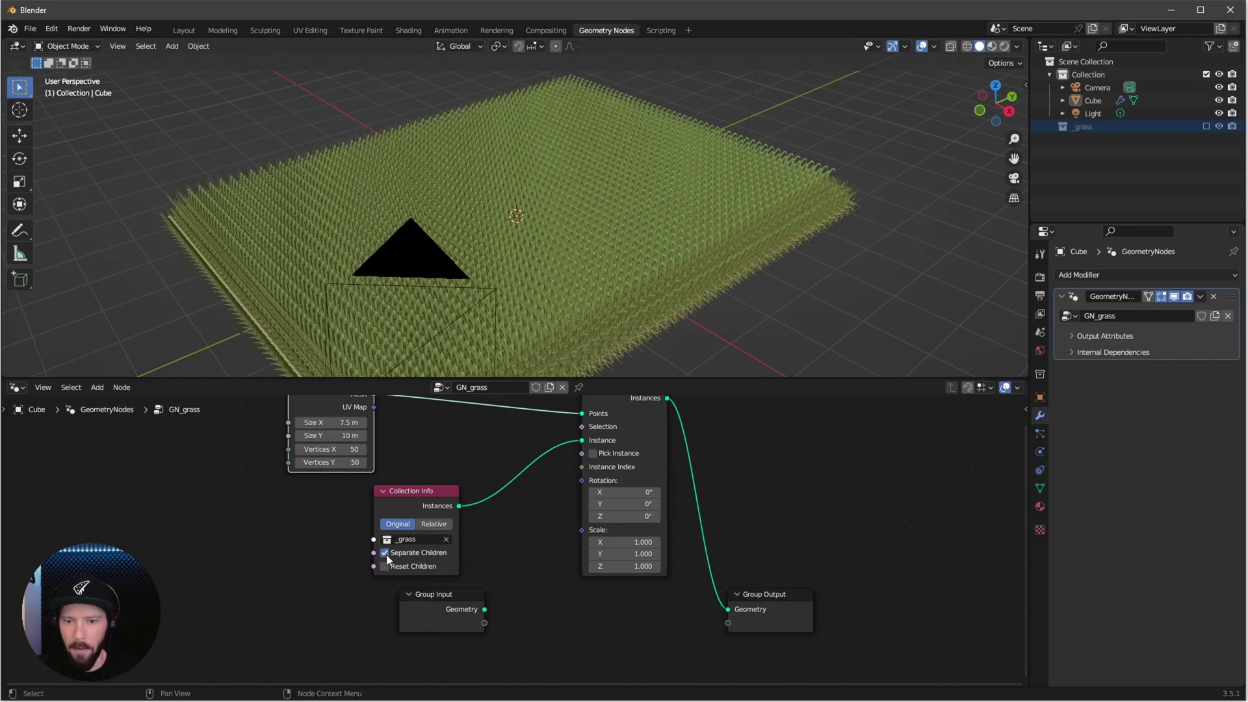
left_click(592, 453)
middle_click_drag(719, 162, 583, 270)
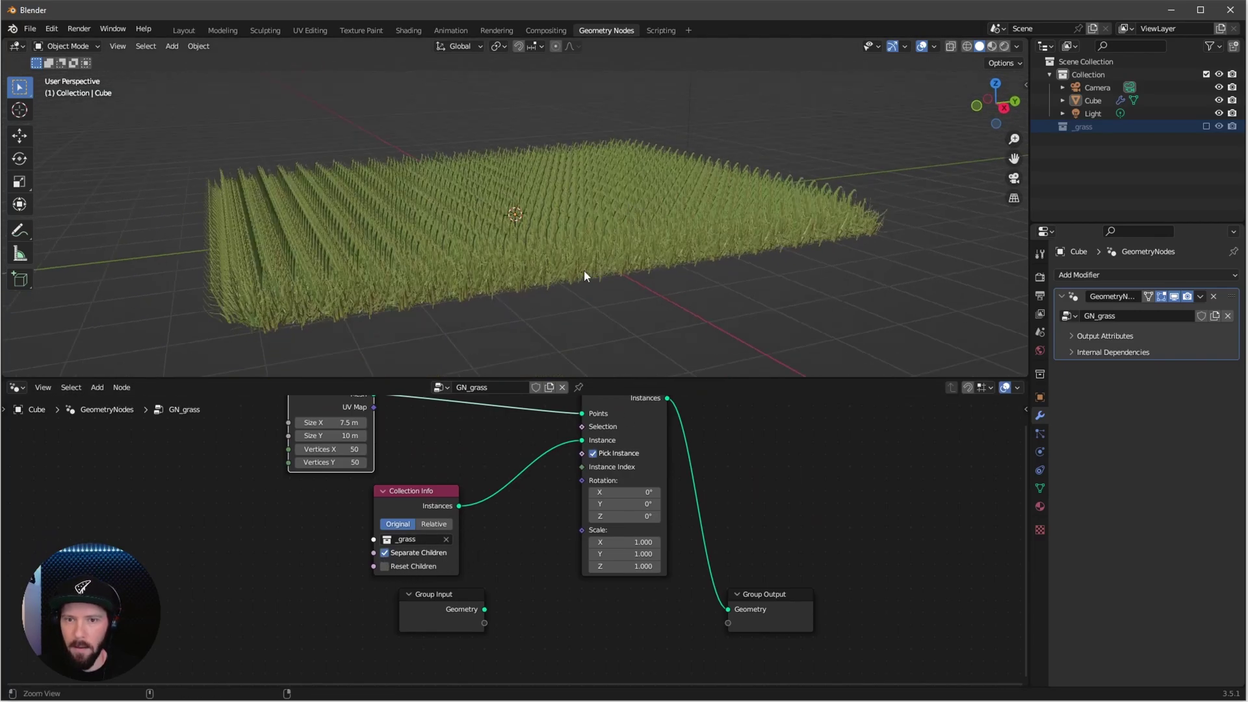
Add a Random Value node next to the Group Input node
scroll(657, 237, "up", 6)
scroll(663, 273, "down", 10)
middle_click_drag(640, 301, 668, 350)
scroll(668, 356, "up", 2)
scroll(512, 548, "down", 3)
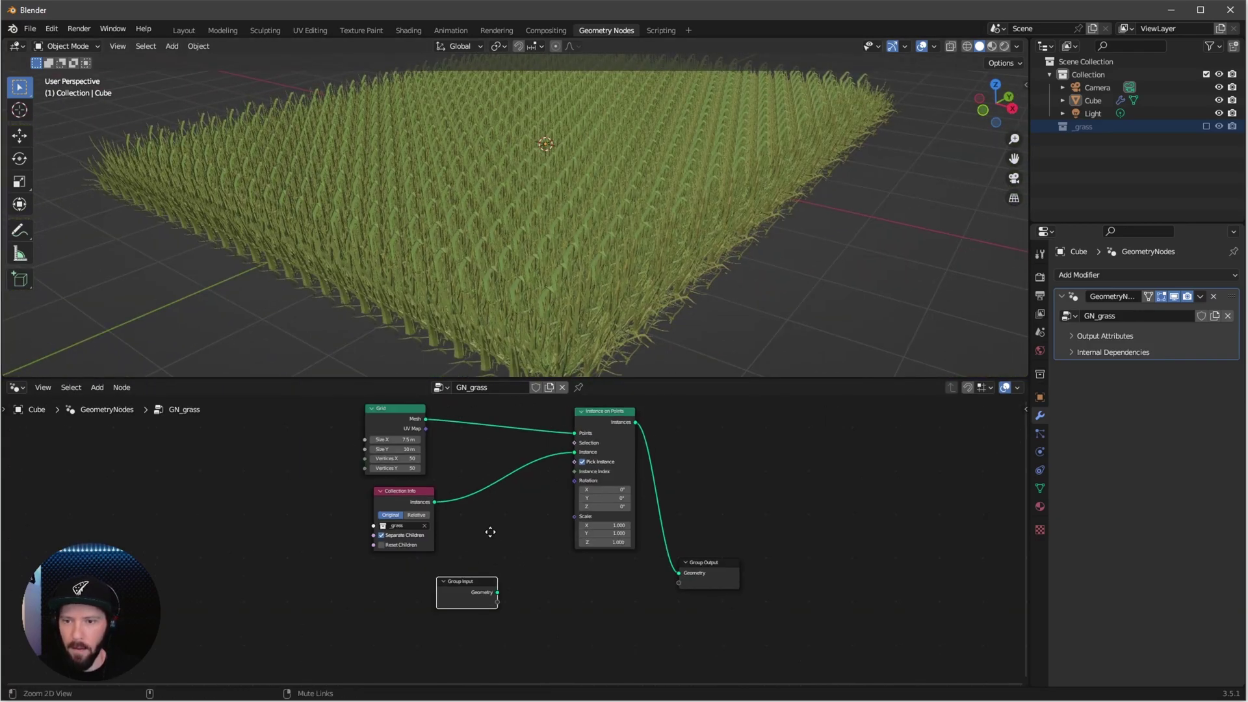
key("shift+a")
left_click(429, 453)
type("ran")
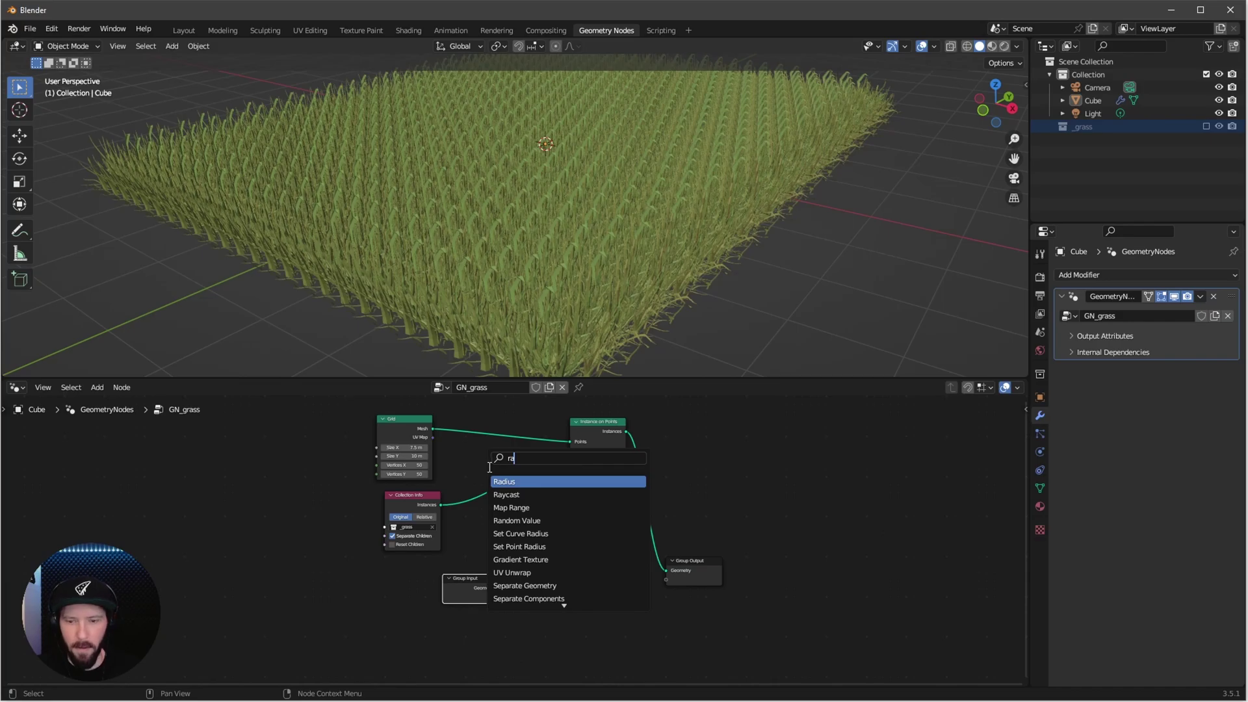
left_click(541, 495)
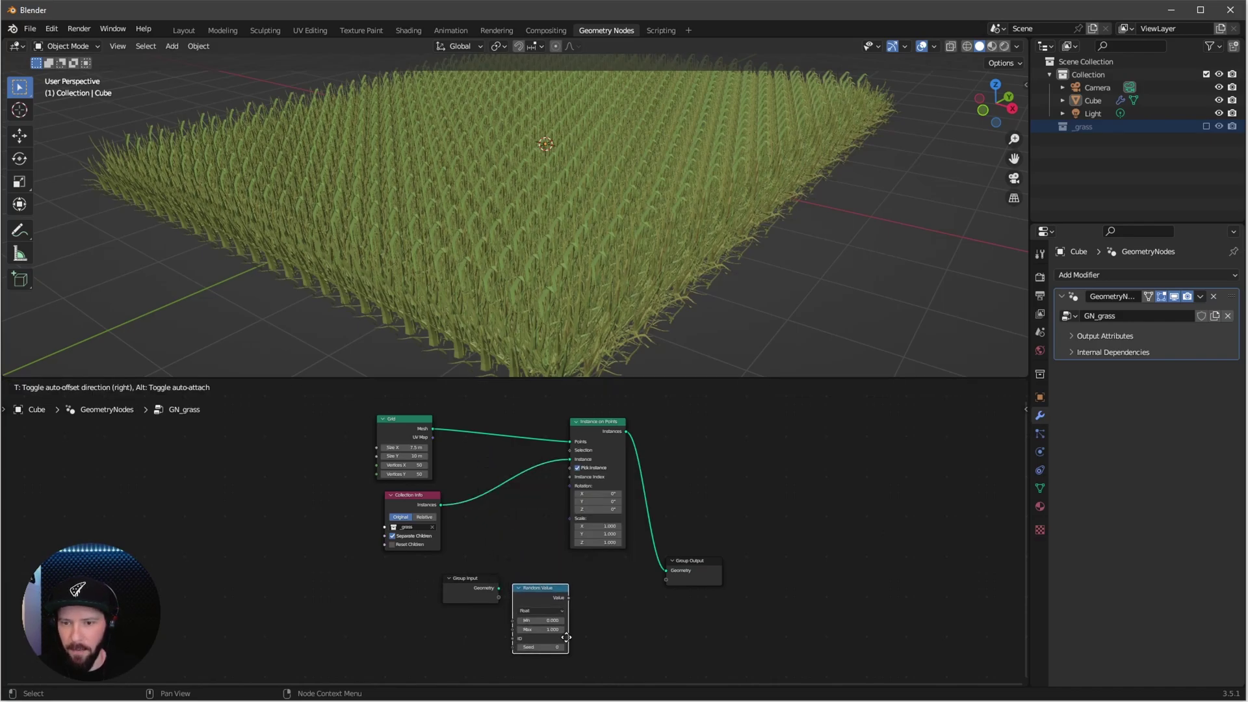
left_click(474, 591)
Connect the Random Value node to the Scale input of Instance on Points and set its Min to 0.5
scroll(474, 592, "up", 2)
left_click_drag(505, 560, 531, 448)
middle_click_drag(512, 601, 490, 582)
left_click(488, 573)
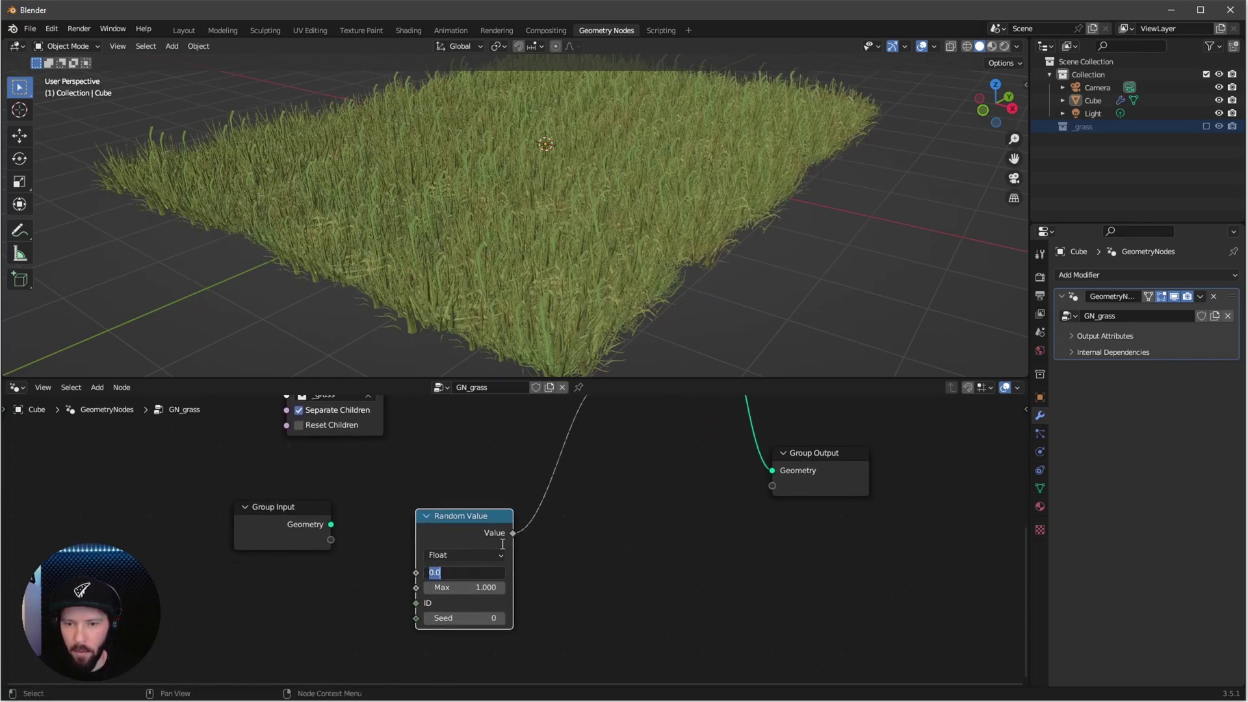
key("Return")
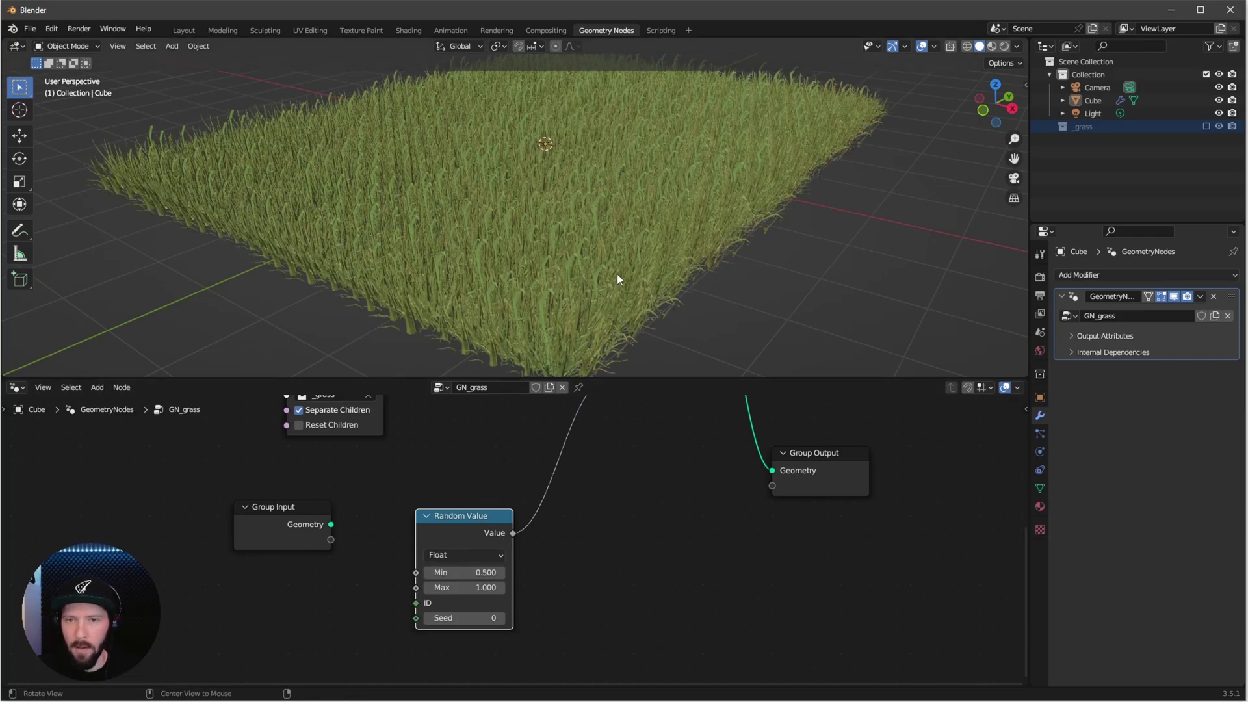
mouse_move(618, 273)
middle_mouse_down()
mouse_move(548, 267)
mouse_move(628, 271)
middle_mouse_up()
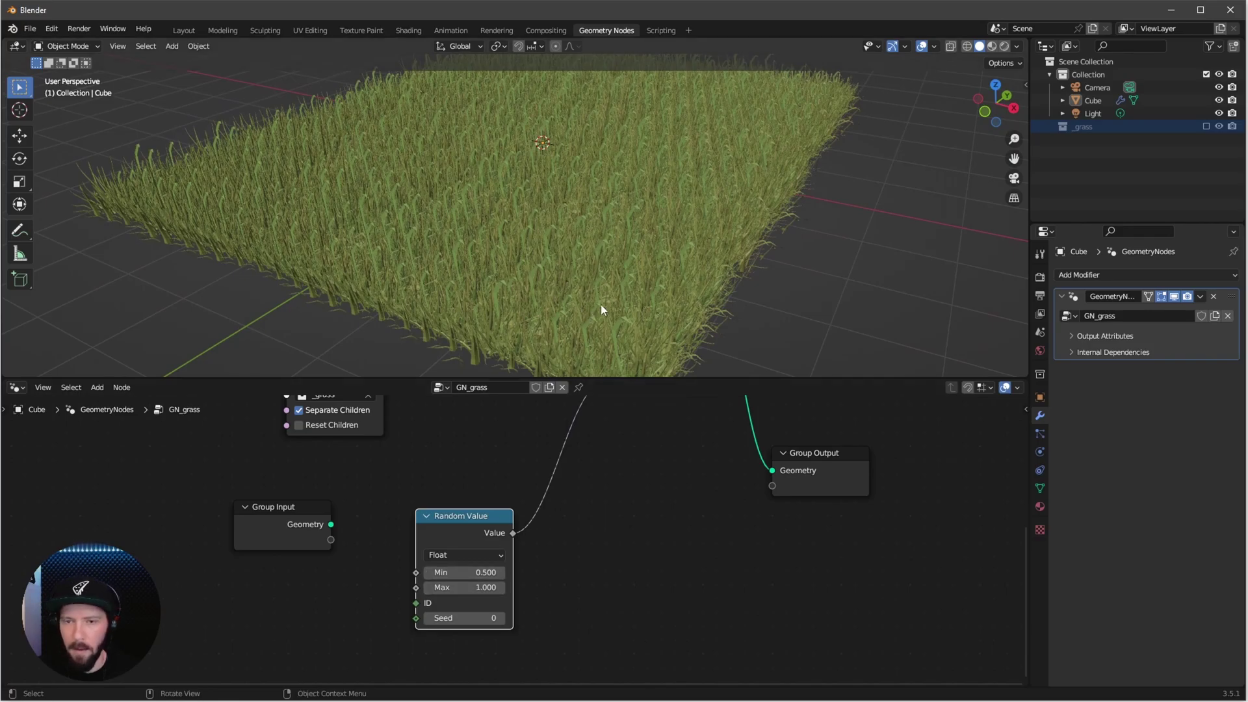
Duplicate the Random Value node beside the original and switch the copy's data type to Vector
scroll(528, 568, "down", 3)
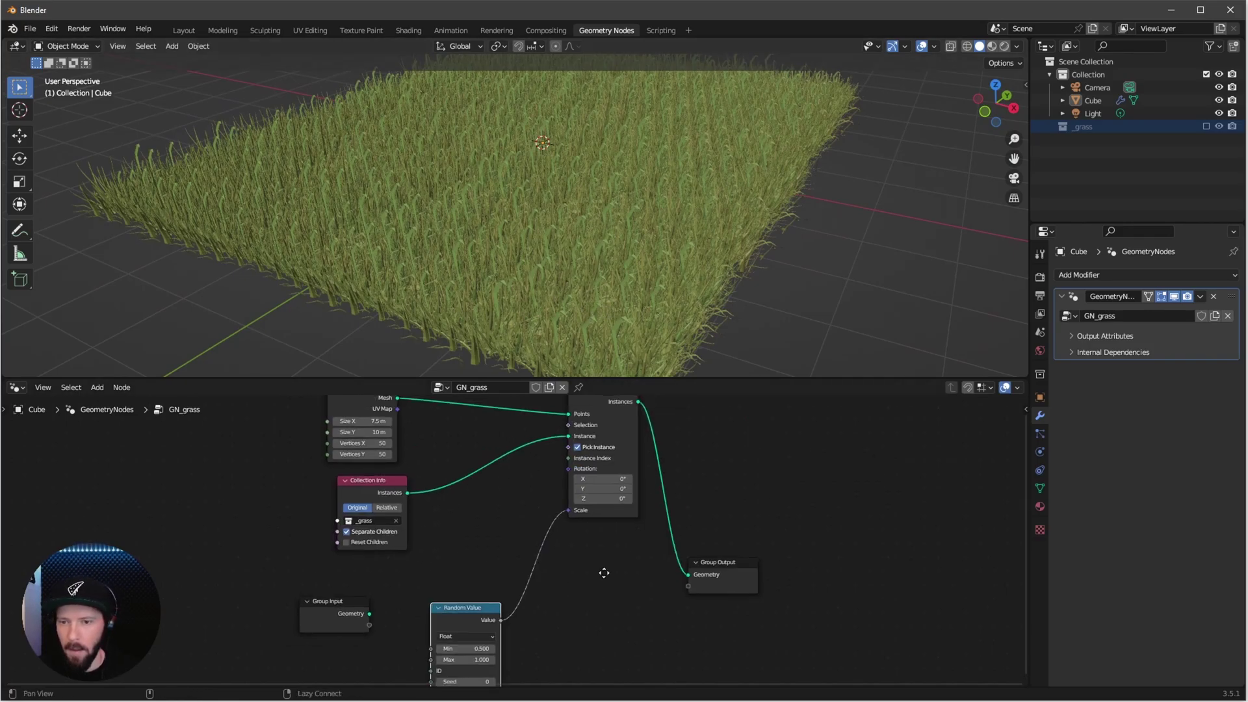
middle_click_drag(559, 592, 611, 533)
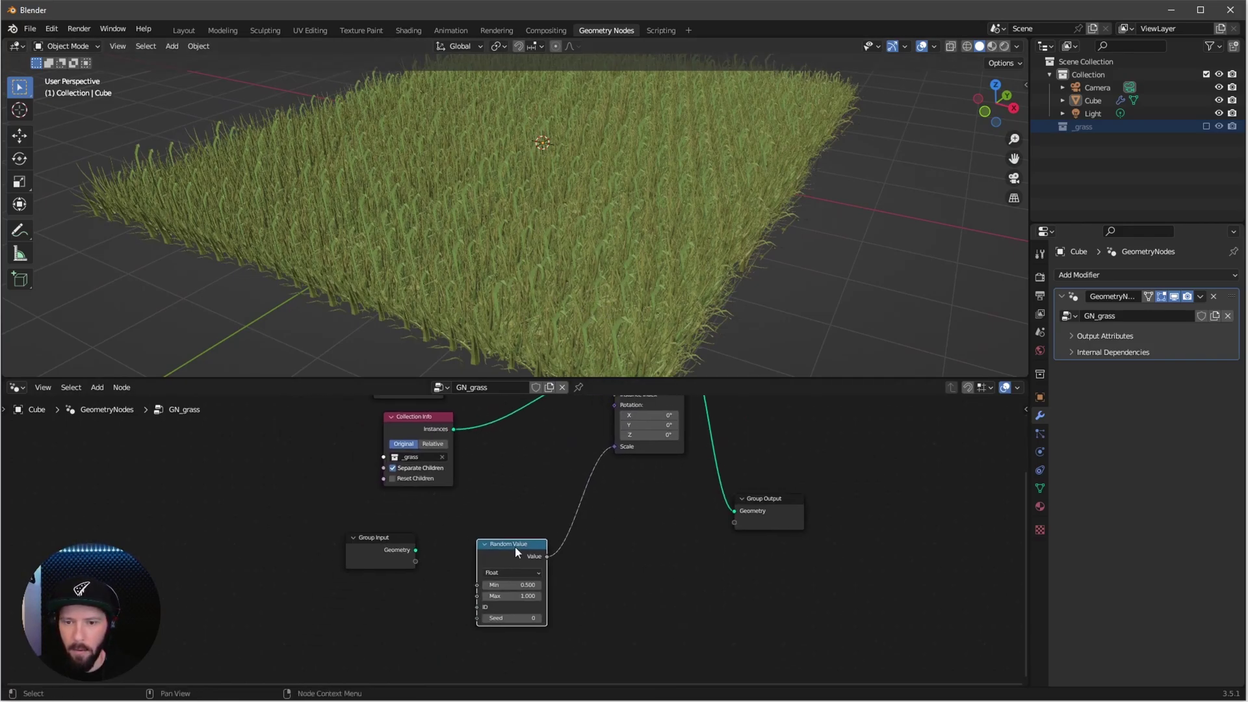
key("shift+d")
left_click(632, 533)
left_click(639, 559)
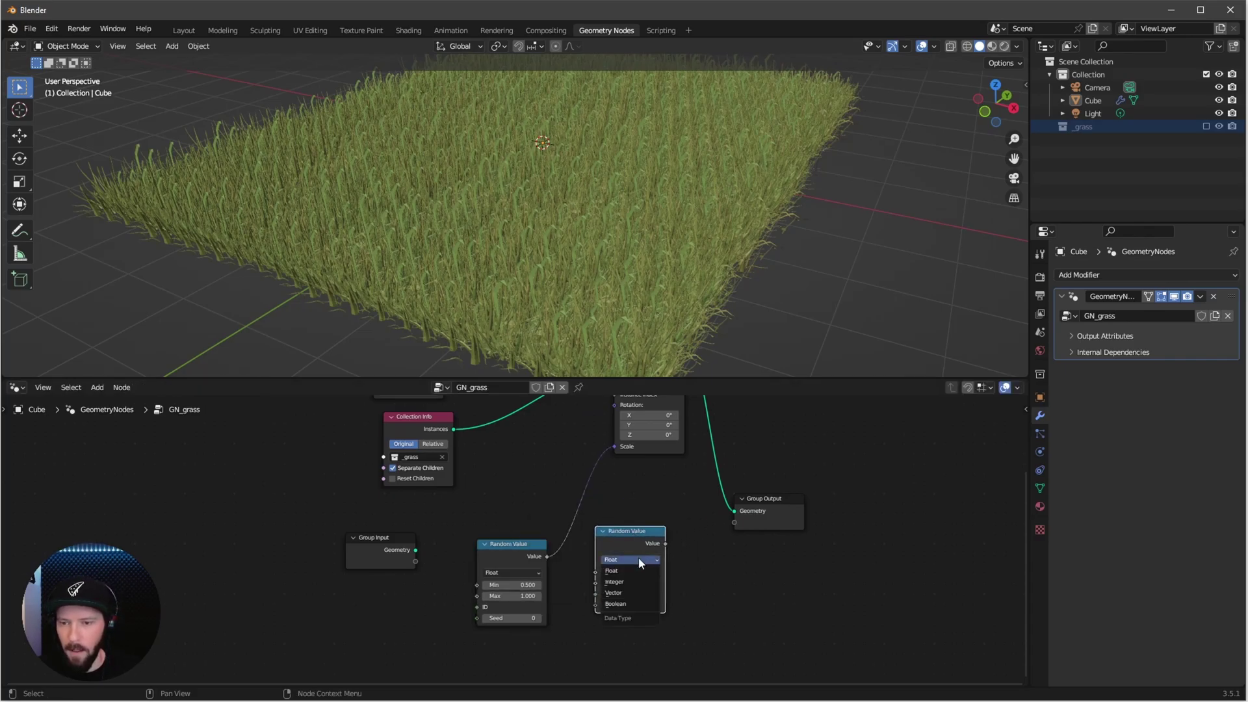
left_click(637, 591)
Connect the vector Random Value to the Rotation input of Instance on Points and set all three Max components to 0
middle_click_drag(640, 530, 636, 590)
left_click_drag(662, 603, 610, 466)
scroll(618, 538, "up", 2)
double_click(555, 530)
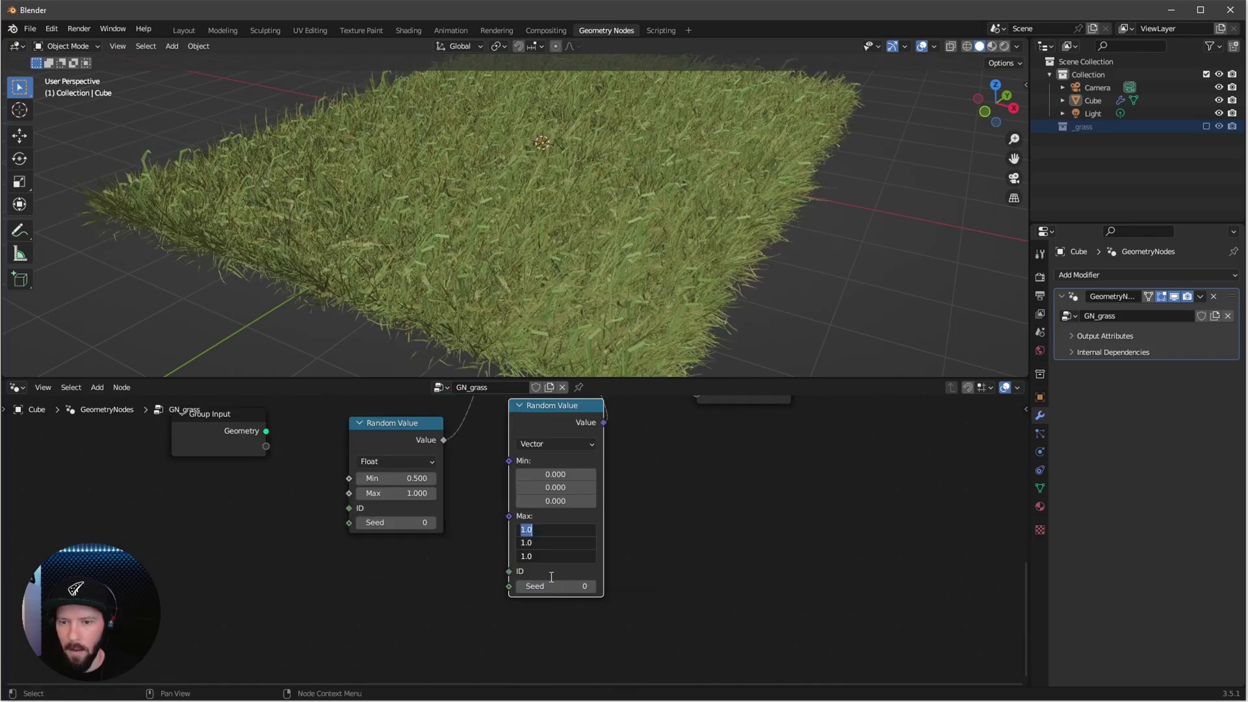
type("0")
key("Return")
Set the Max Z component of the vector Random Value driving the rotation to 8.3
scroll(561, 540, "up", 2)
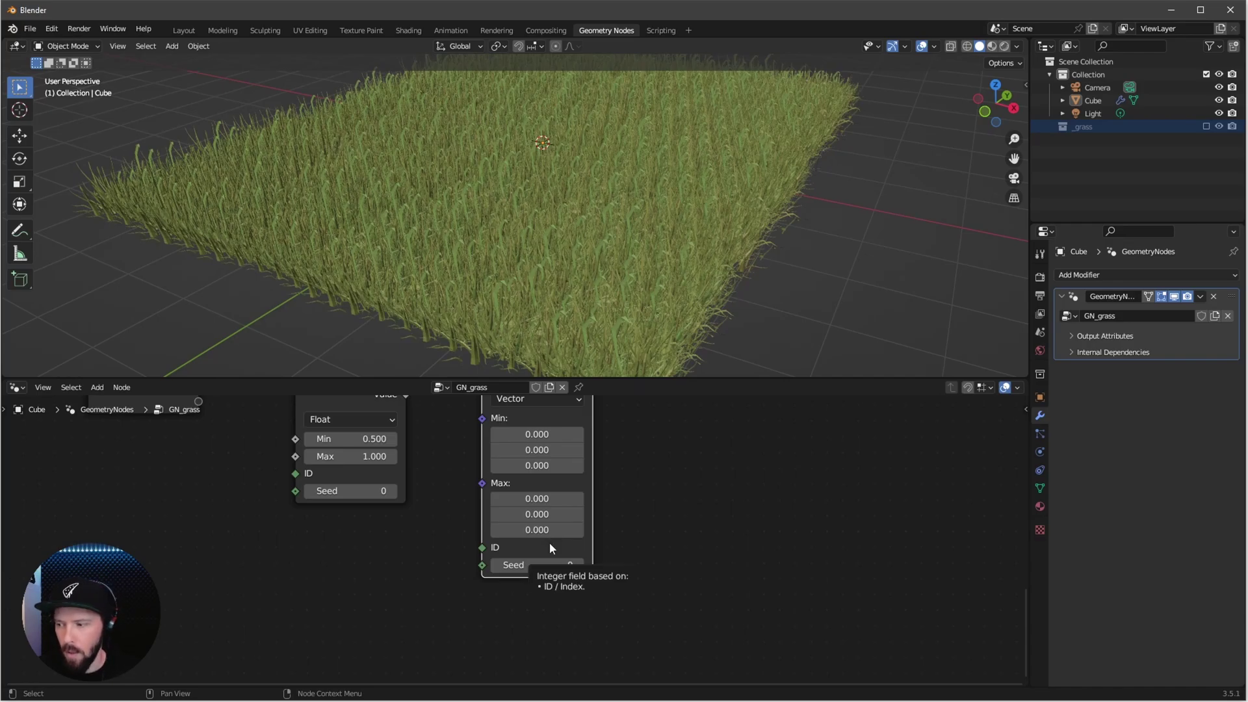
left_click(553, 530)
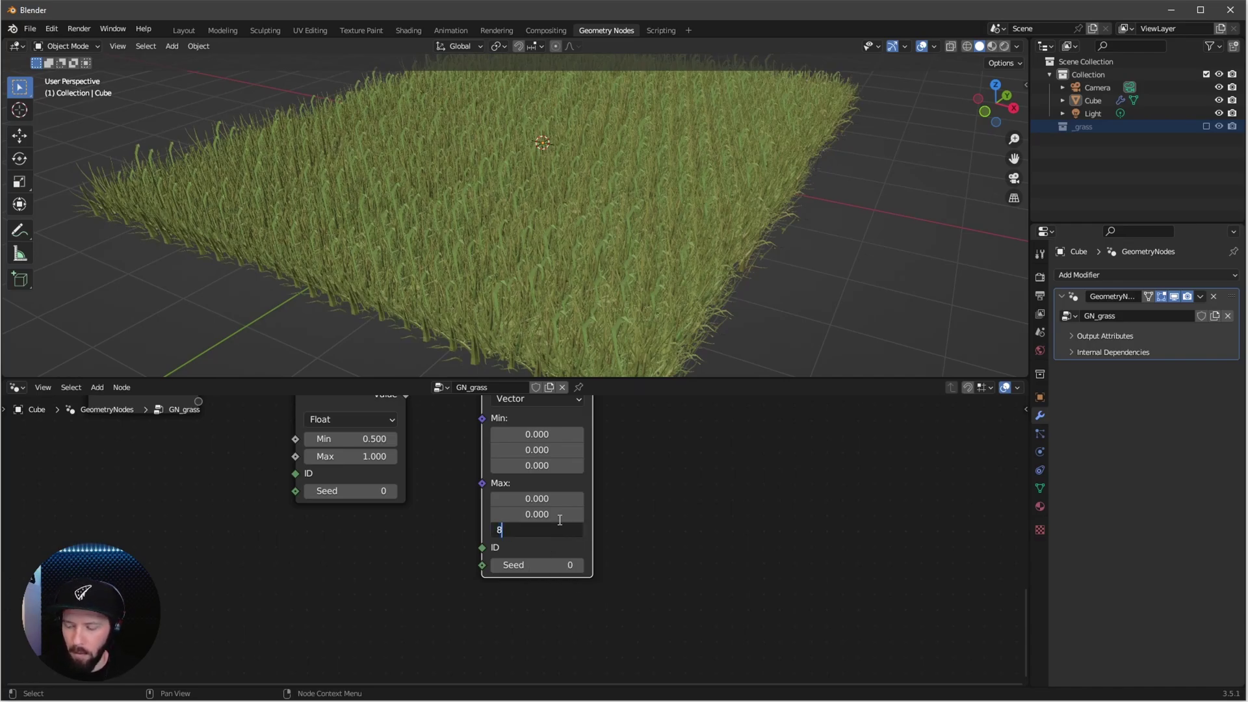
type("8.3")
key("Return")
middle_click_drag(687, 323, 609, 263)
scroll(609, 262, "down", 6)
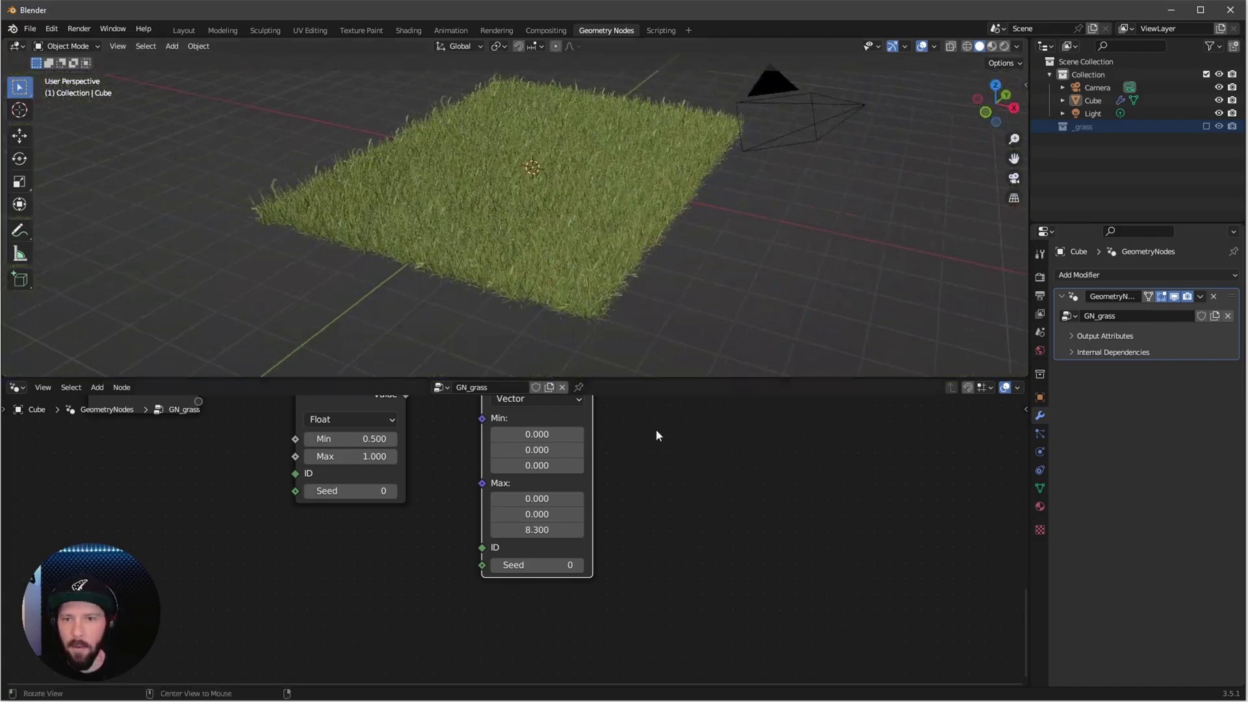
Move the Collection Info and Group Output nodes outward to make room around Instance on Points
middle_click_drag(656, 429, 657, 542)
scroll(657, 543, "down", 7)
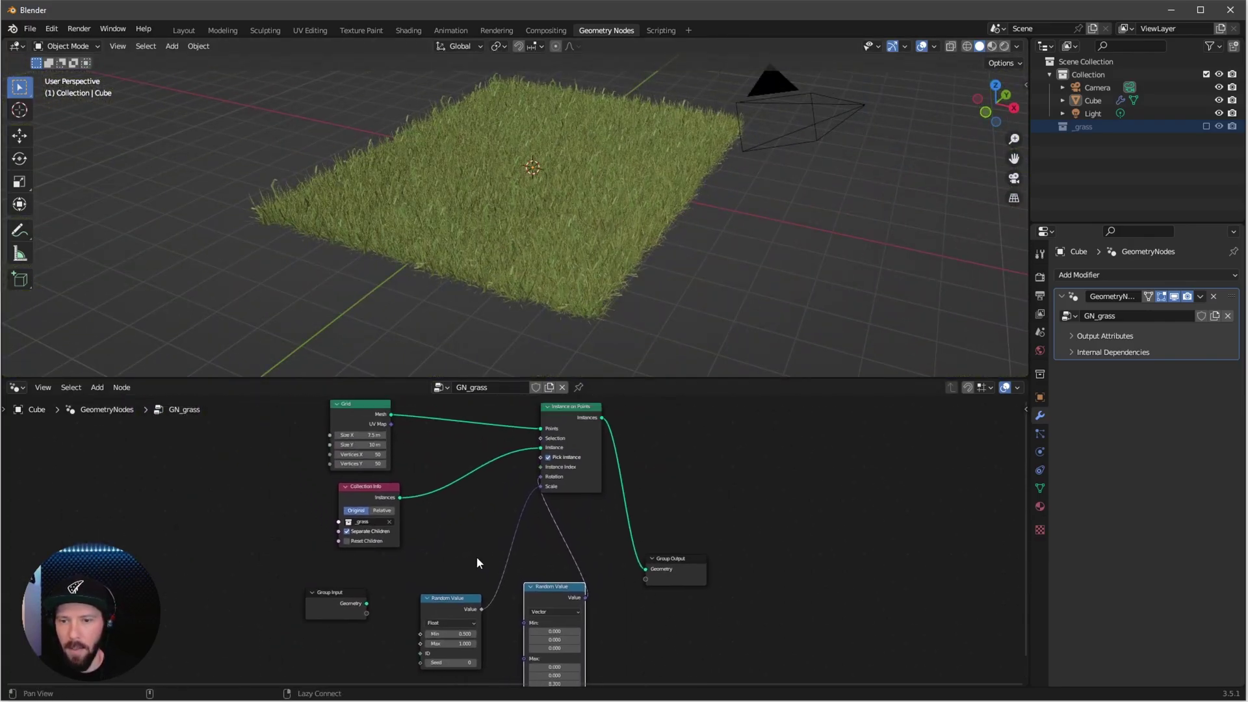
left_click_drag(370, 487, 325, 489)
left_click_drag(681, 563, 711, 559)
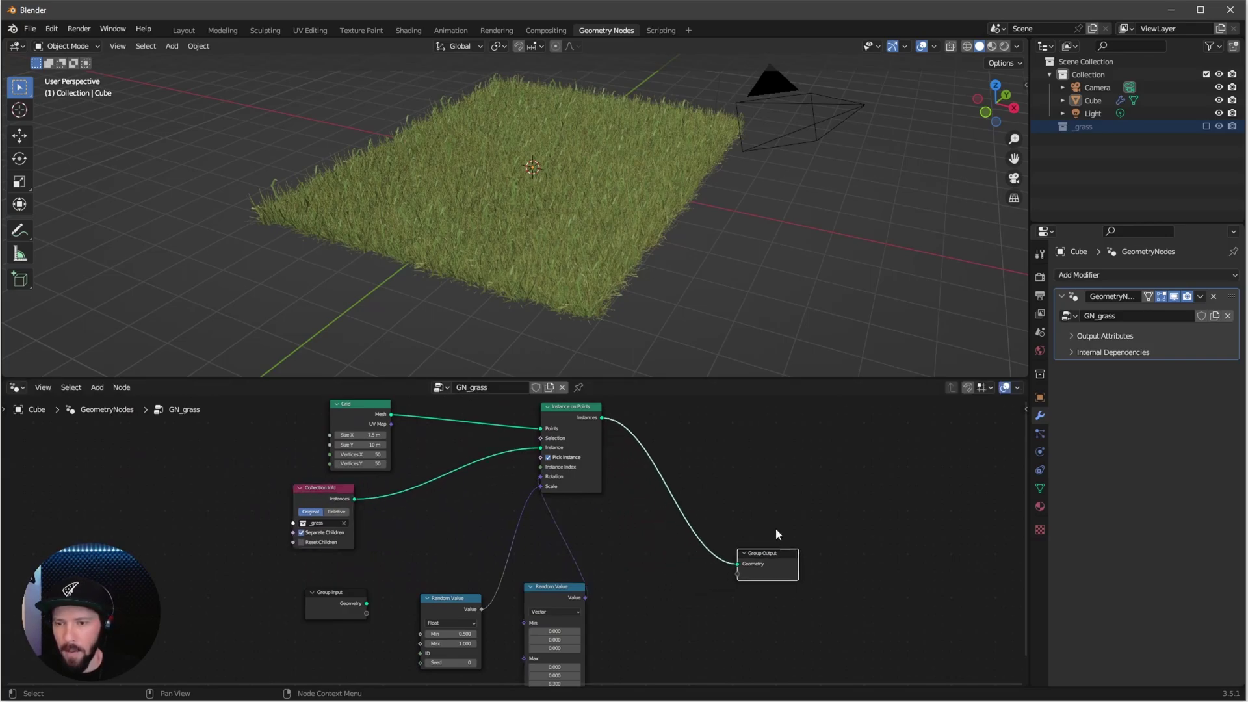
Insert a Transform Geometry node on the link between Collection Info and Instance on Points
scroll(520, 538, "up", 3)
key("shift+a")
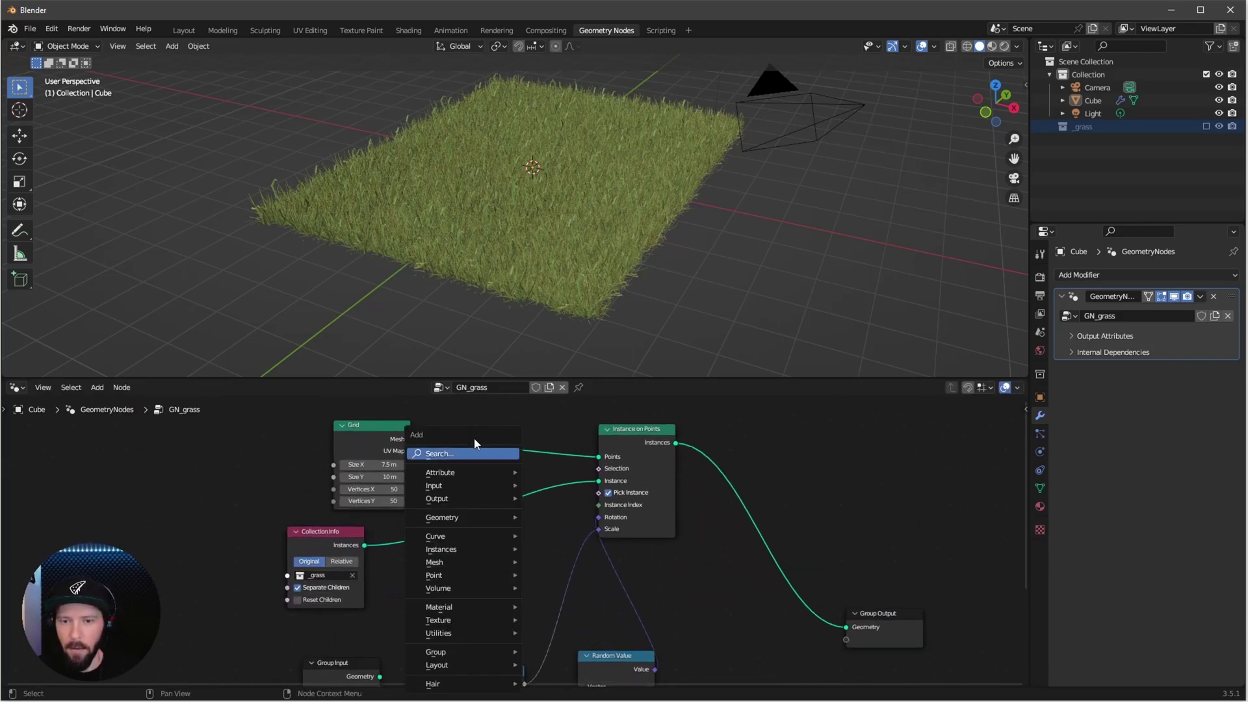
left_click(474, 453)
type("tra")
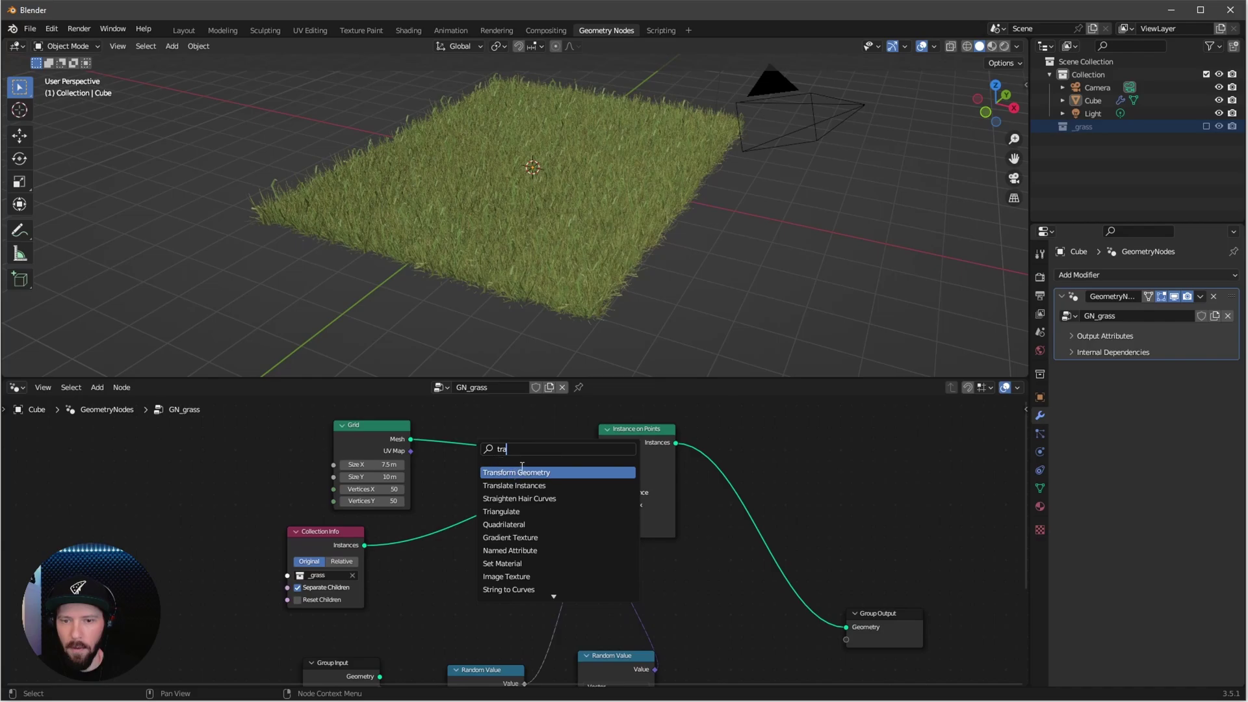
left_click(521, 469)
left_click(520, 494)
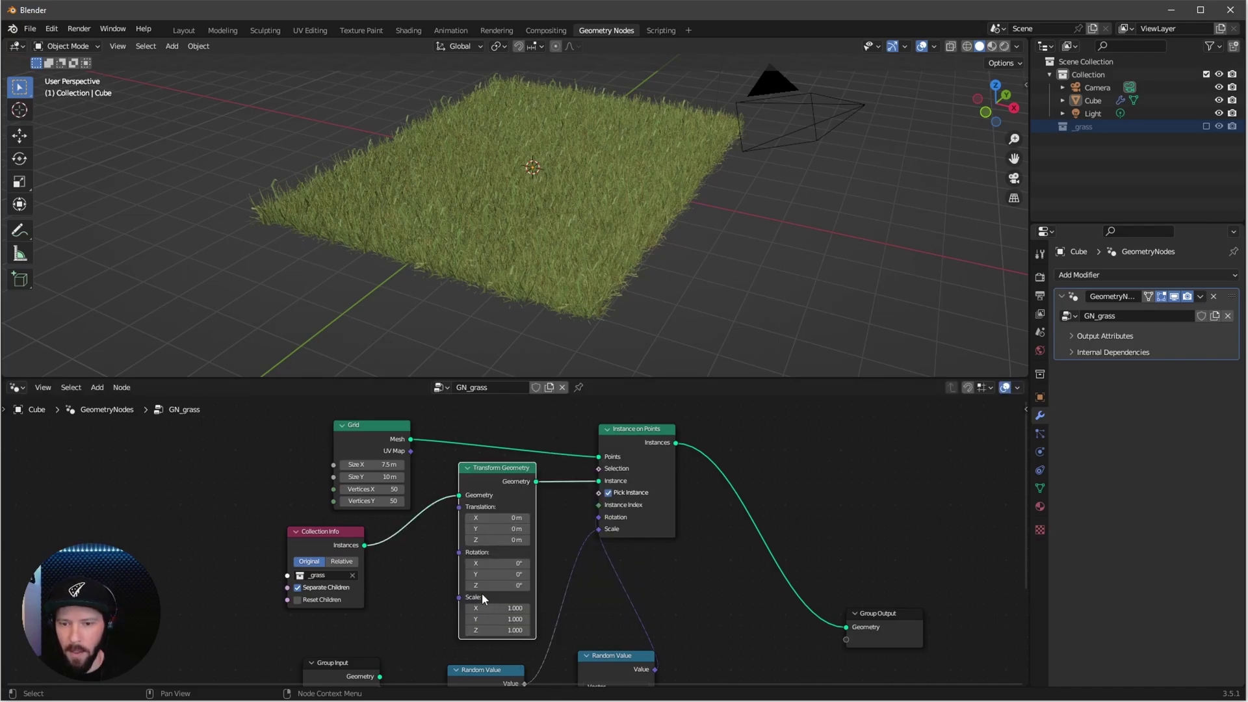
key("g")
left_click(546, 506)
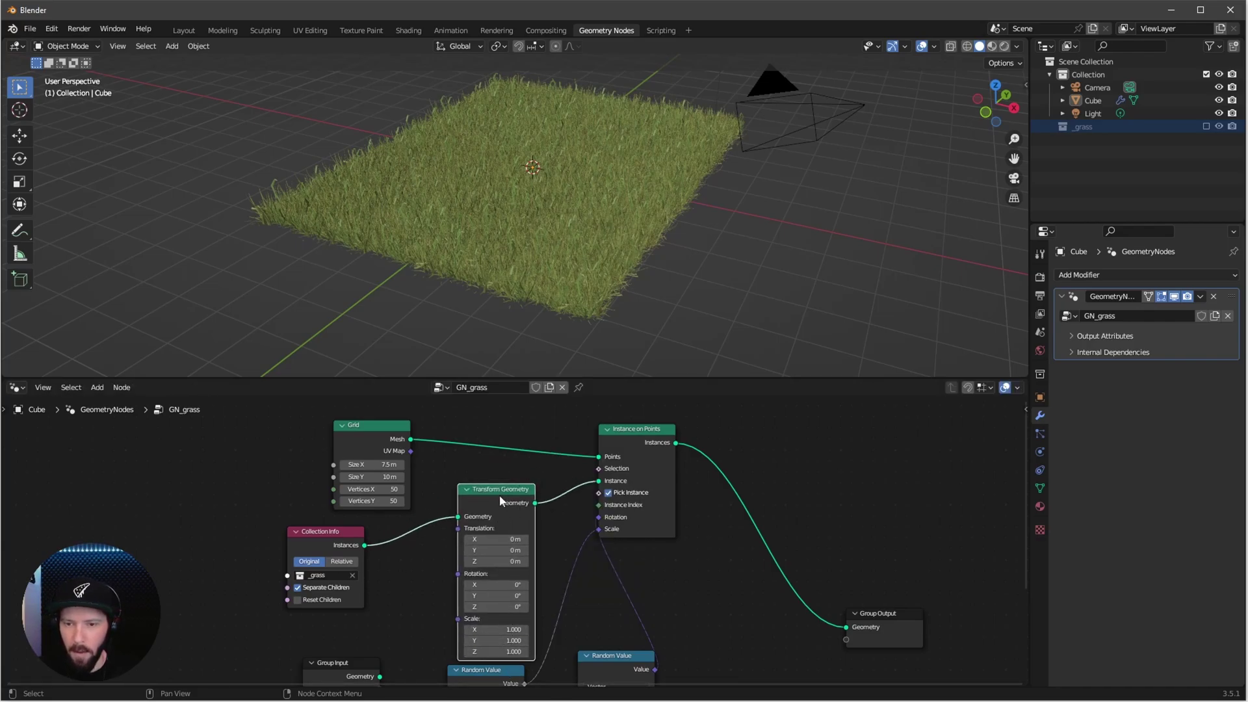
Set the Transform Geometry node's Scale to 0.5 on all three axes, after nudging the node into place
left_click_drag(500, 501, 502, 483)
left_click_drag(494, 613, 510, 634)
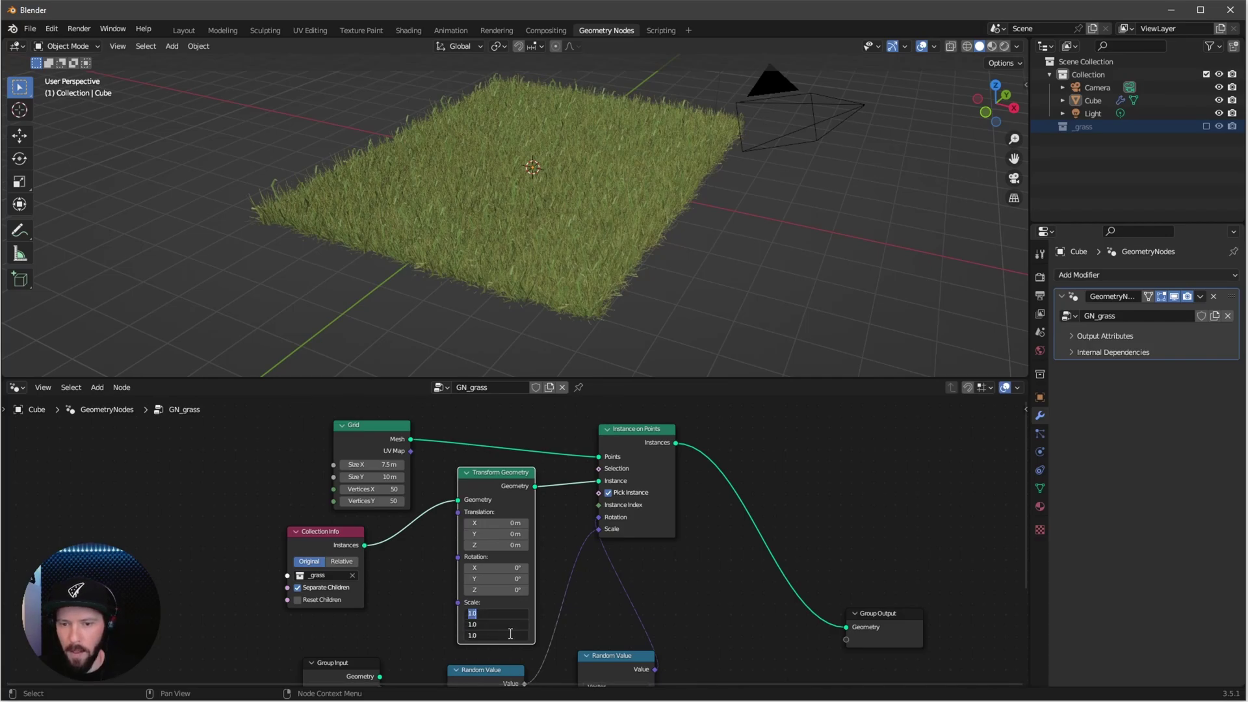
type(".5")
key("Return")
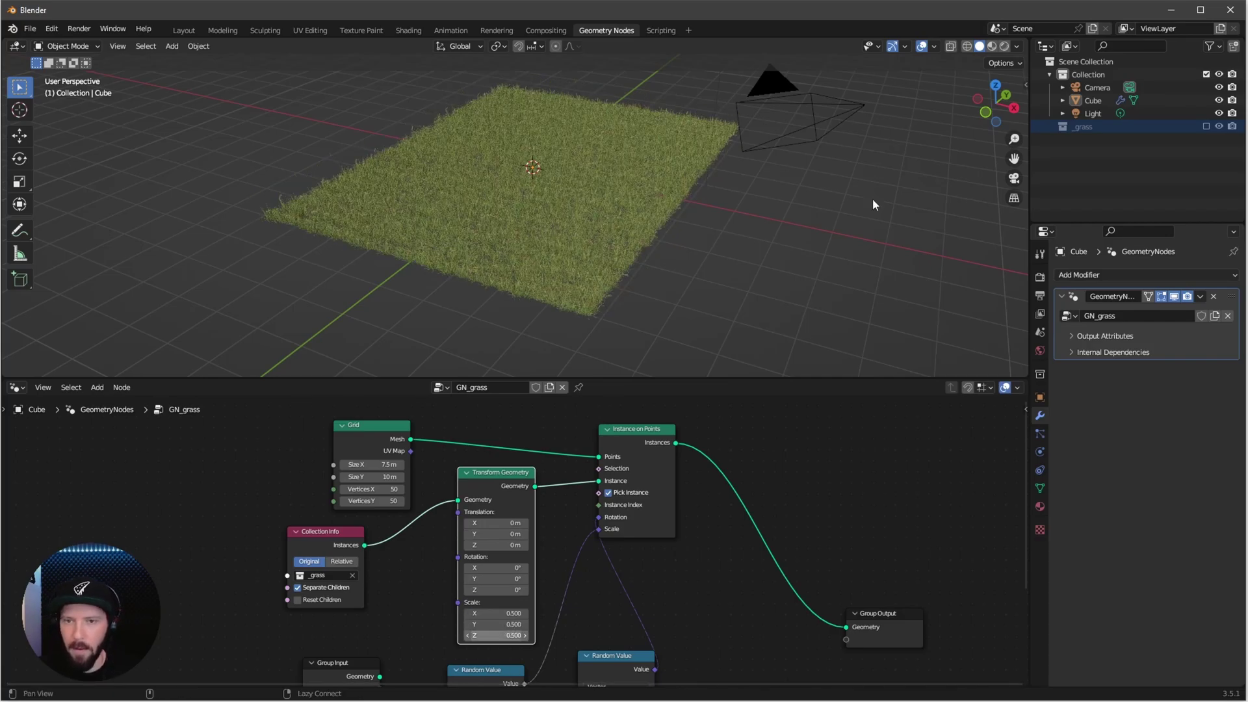
scroll(598, 241, "up", 3)
mouse_move(598, 242)
middle_mouse_down("ctrl")
mouse_move(629, 193)
mouse_move(598, 212)
mouse_move(585, 260)
middle_mouse_up("ctrl")
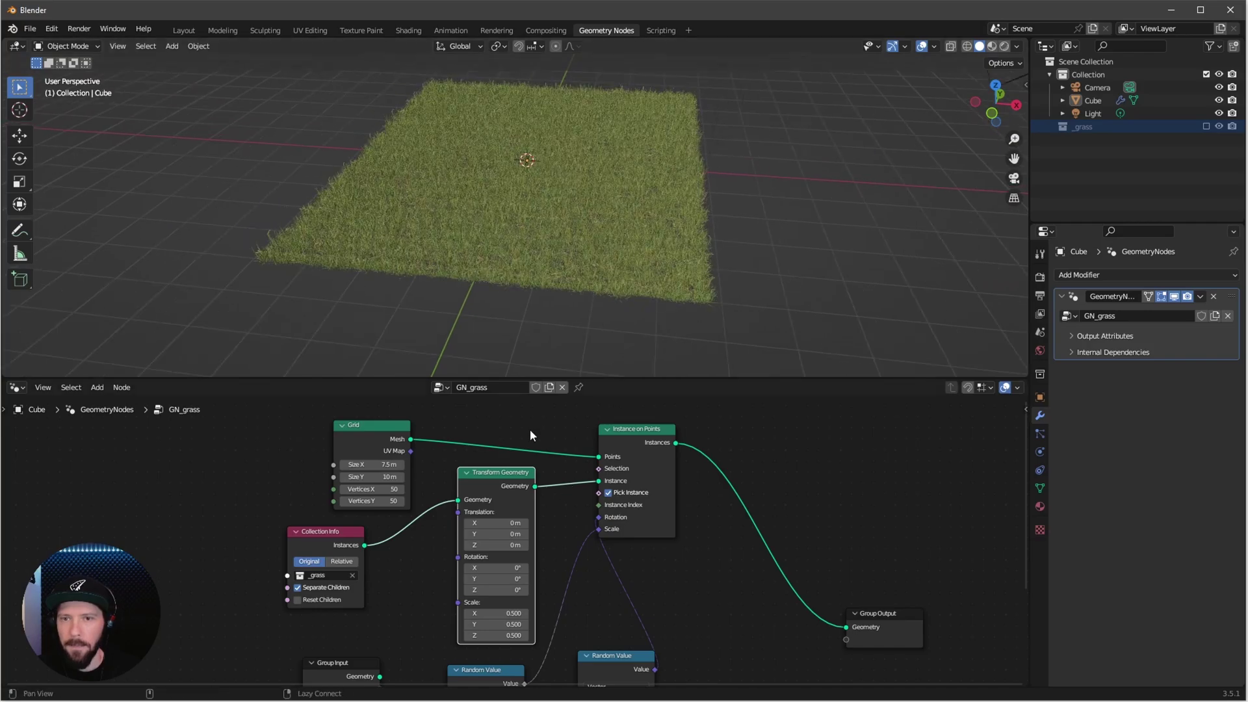
Move the Grid node aside and insert a Set Position node between it and Instance on Points
left_click_drag(380, 426, 300, 427)
middle_click_drag(472, 381, 494, 443)
key("shift+a")
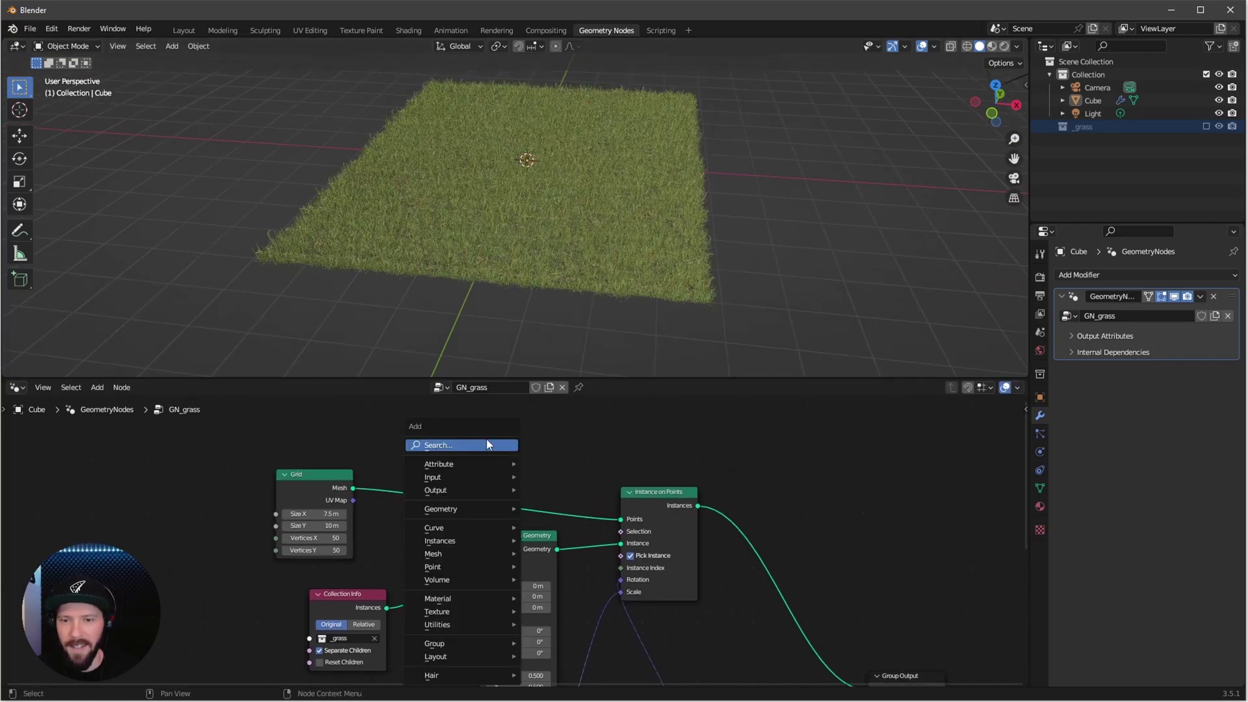
left_click(488, 440)
type("set")
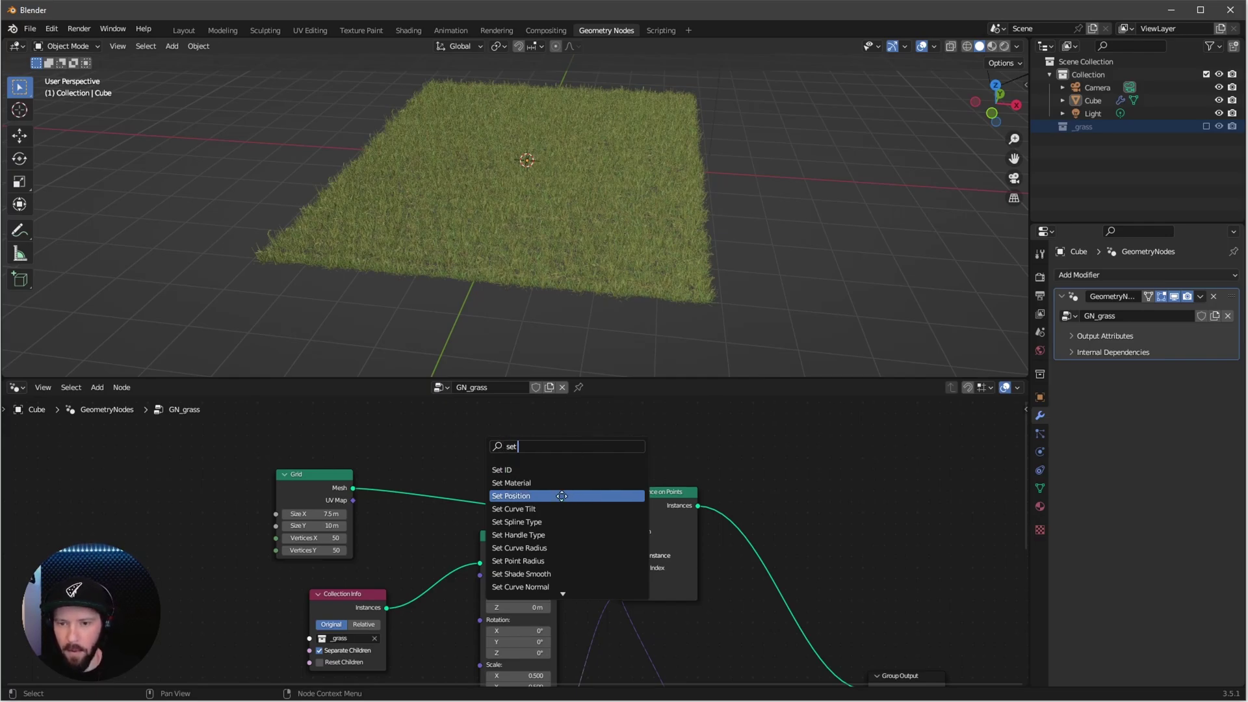
left_click(520, 496)
left_click(426, 455)
Duplicate the vector Random Value node near Collection Info and connect the copy to the Offset input of Set Position
scroll(715, 585, "down", 1)
middle_click_drag(662, 676, 662, 555)
left_click(673, 551)
key("shift+d")
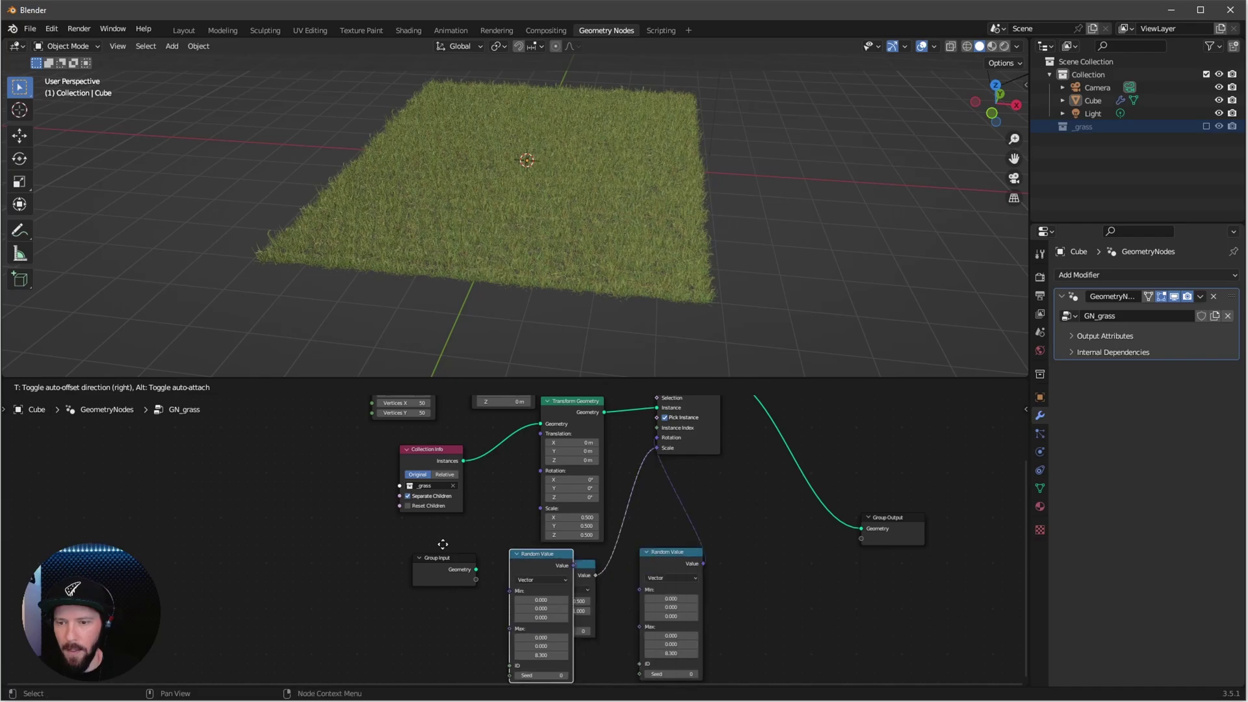
left_click(326, 462)
middle_click_drag(427, 439, 418, 534)
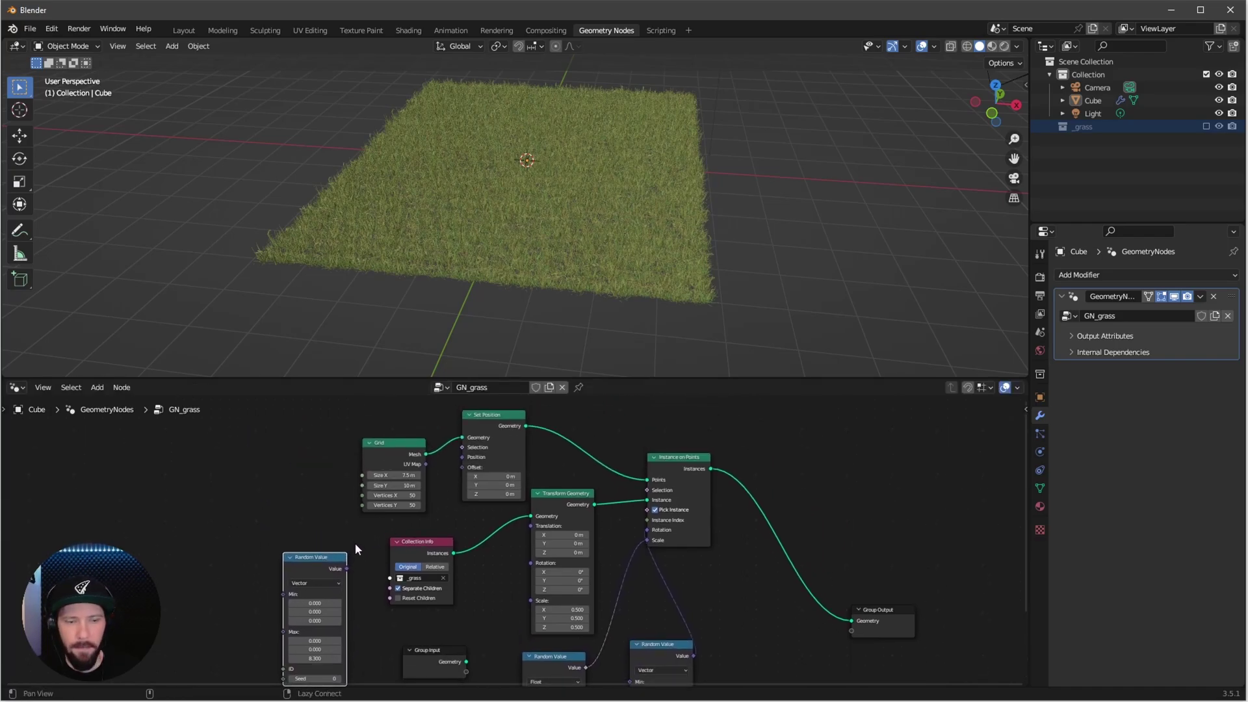
scroll(338, 539, "up", 3)
left_click_drag(293, 532, 447, 436)
scroll(423, 501, "up", 2)
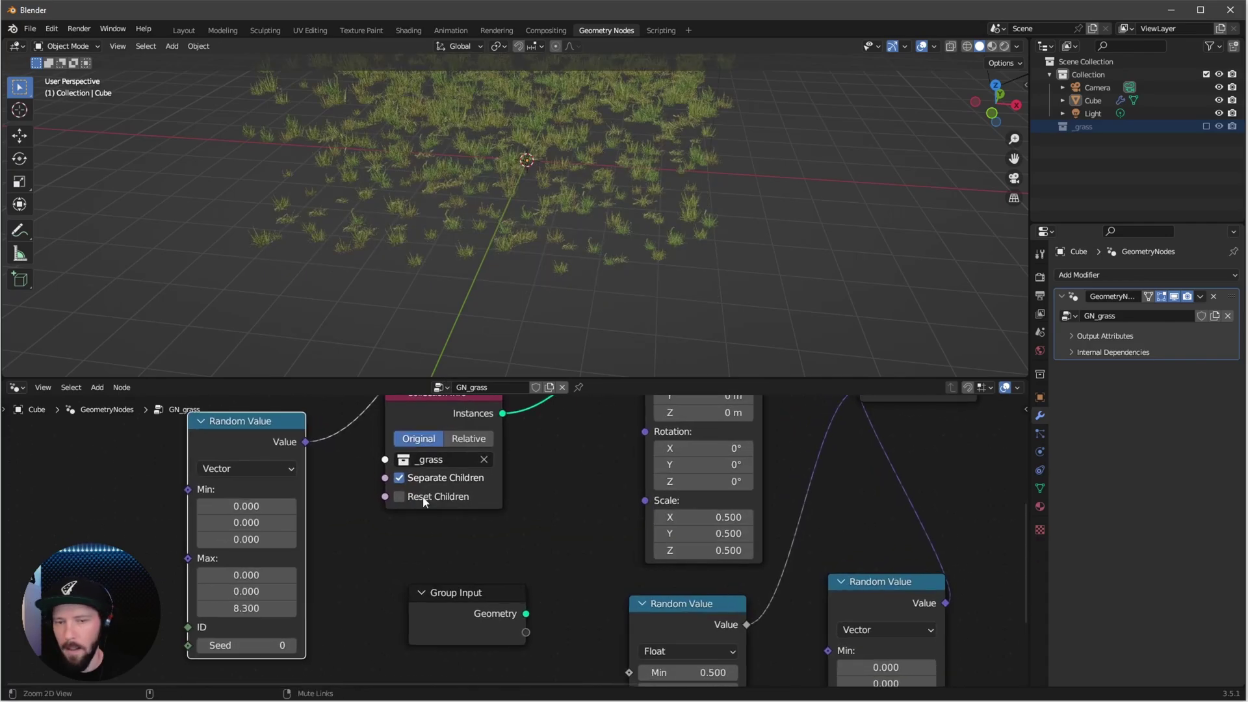
Set the Min of the Random Value driving the offset to 0.4 in X and 1.4 in Y
scroll(410, 525, "left", 2)
scroll(410, 510, "up", 1)
middle_click_drag(410, 510, 606, 478)
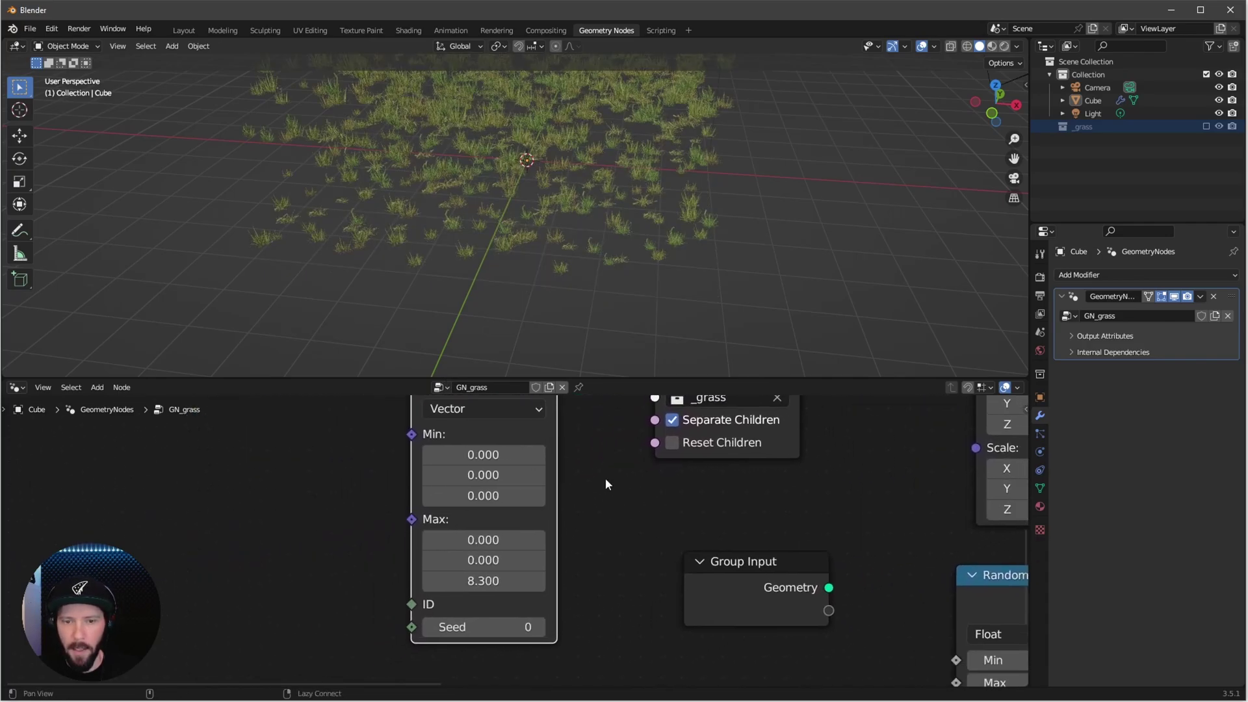
left_click(494, 454)
type("0.4")
key("Tab")
type("1")
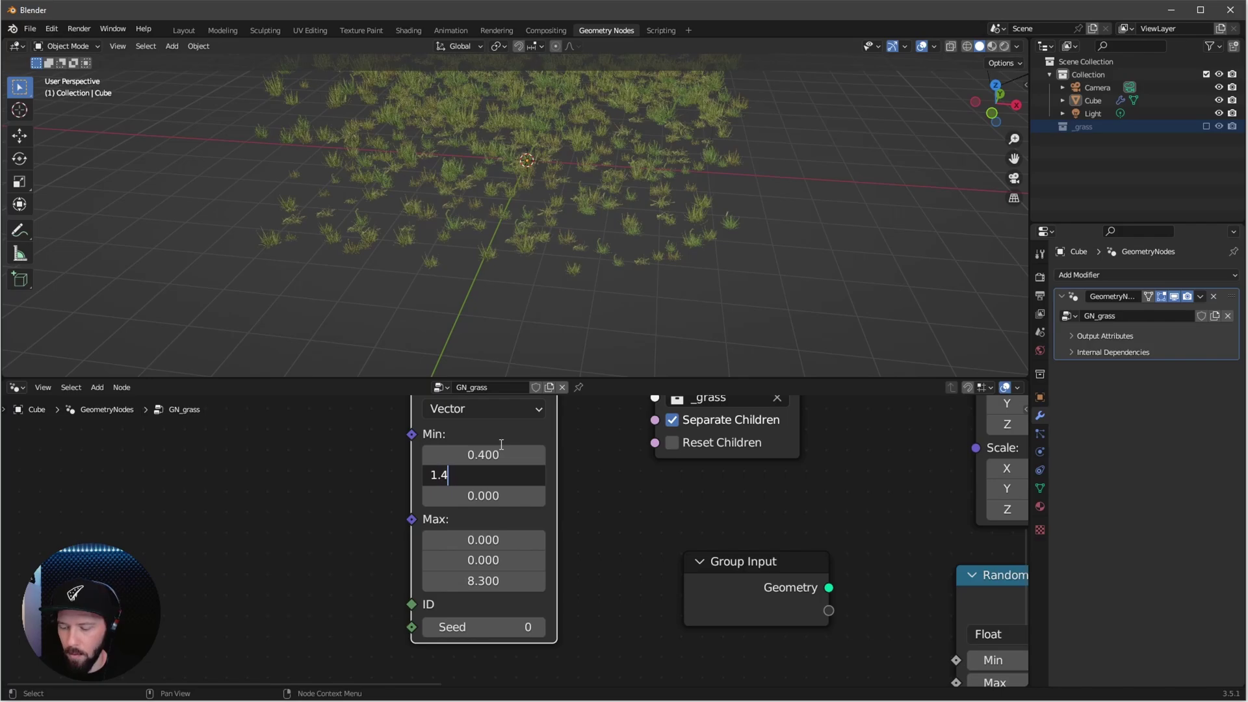
key("Tab")
key("Tab")
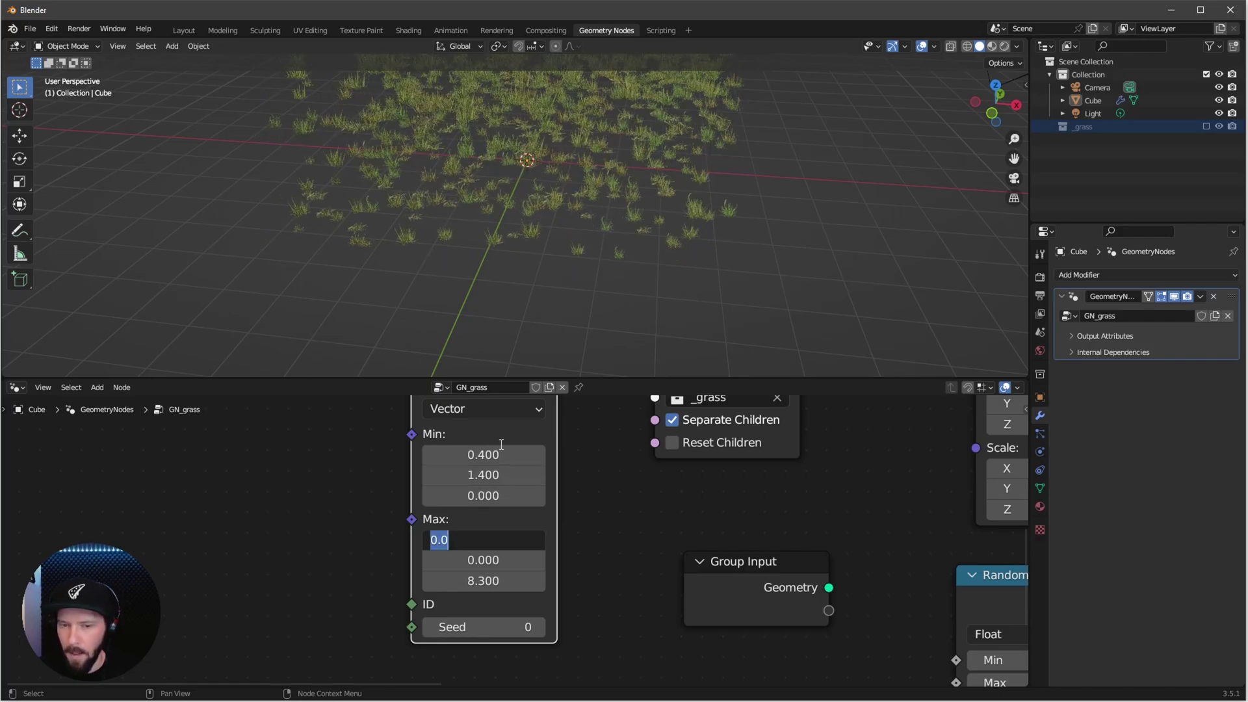
Set the Max of the offset's Random Value to -0.1 in X, 1 in Y and 0 in Z
type("-0.1")
key("Tab")
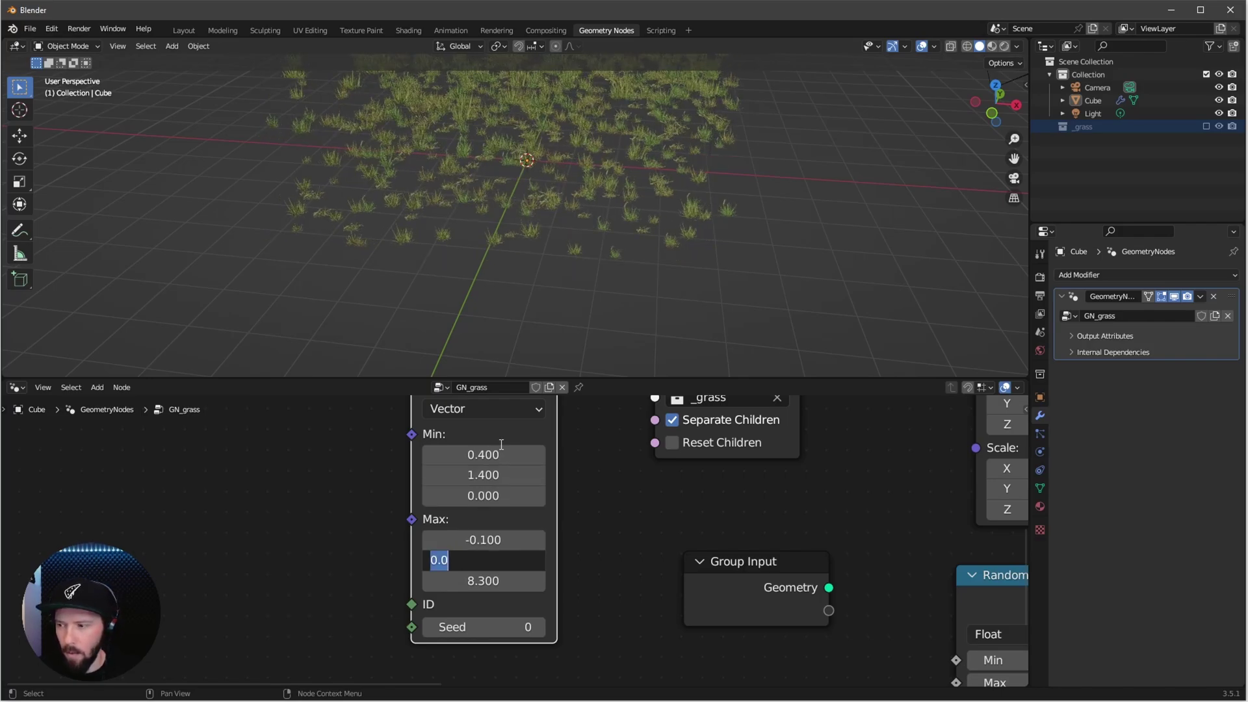
type("1")
key("Return")
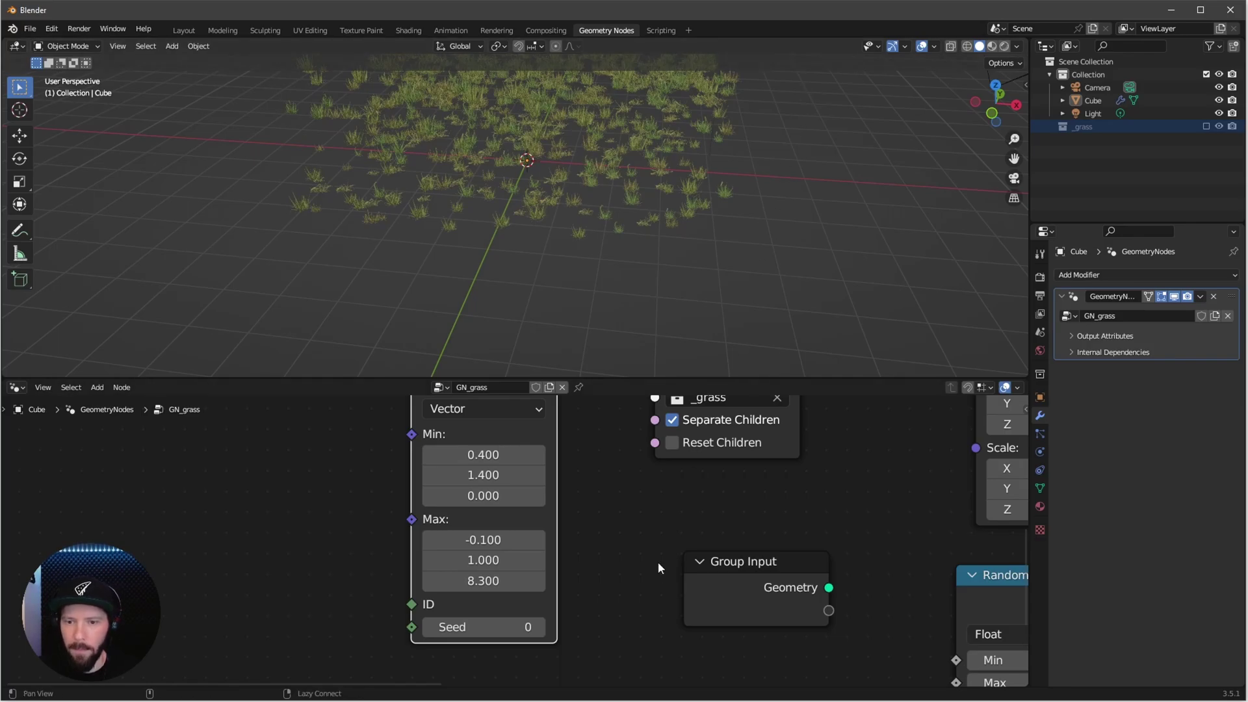
left_click(493, 584)
type("0")
key("Return")
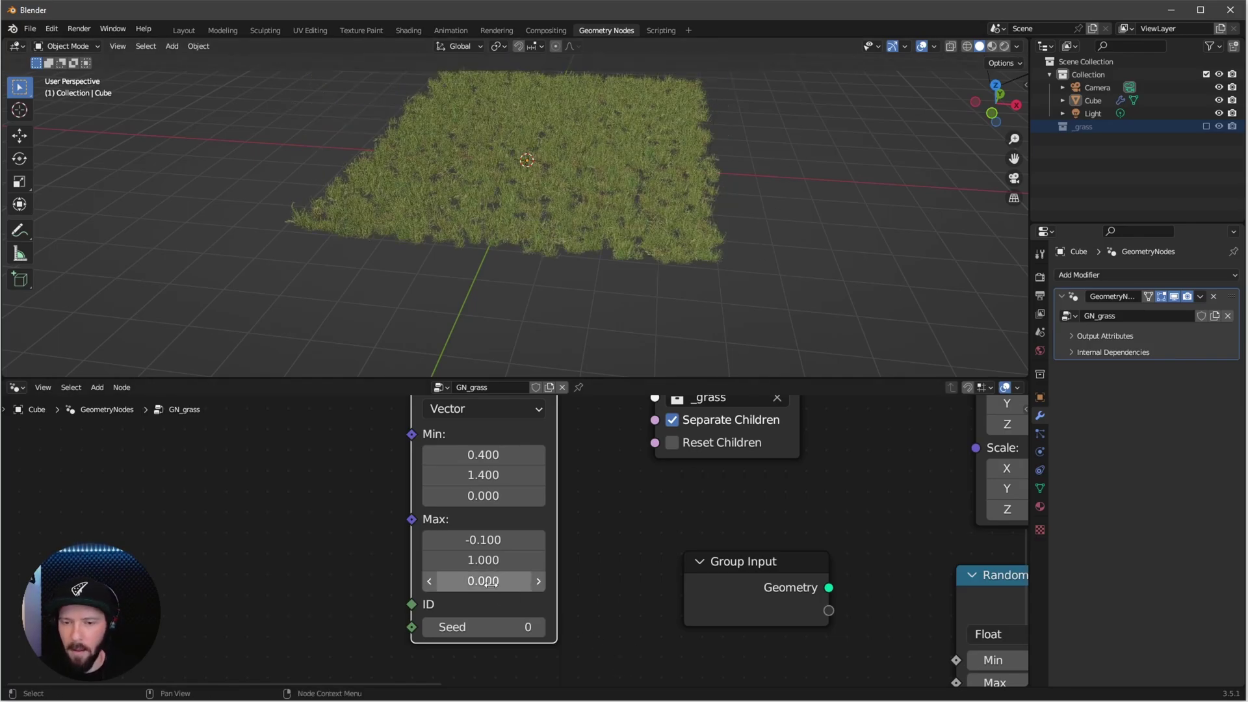
Examine the randomized grass field's coverage from a distance and up close at ground level
middle_click_drag(755, 143, 625, 235)
scroll(614, 227, "down", 2)
scroll(734, 150, "up", 5)
scroll(644, 228, "down", 5)
scroll(665, 200, "up", 3)
scroll(664, 193, "up", 5)
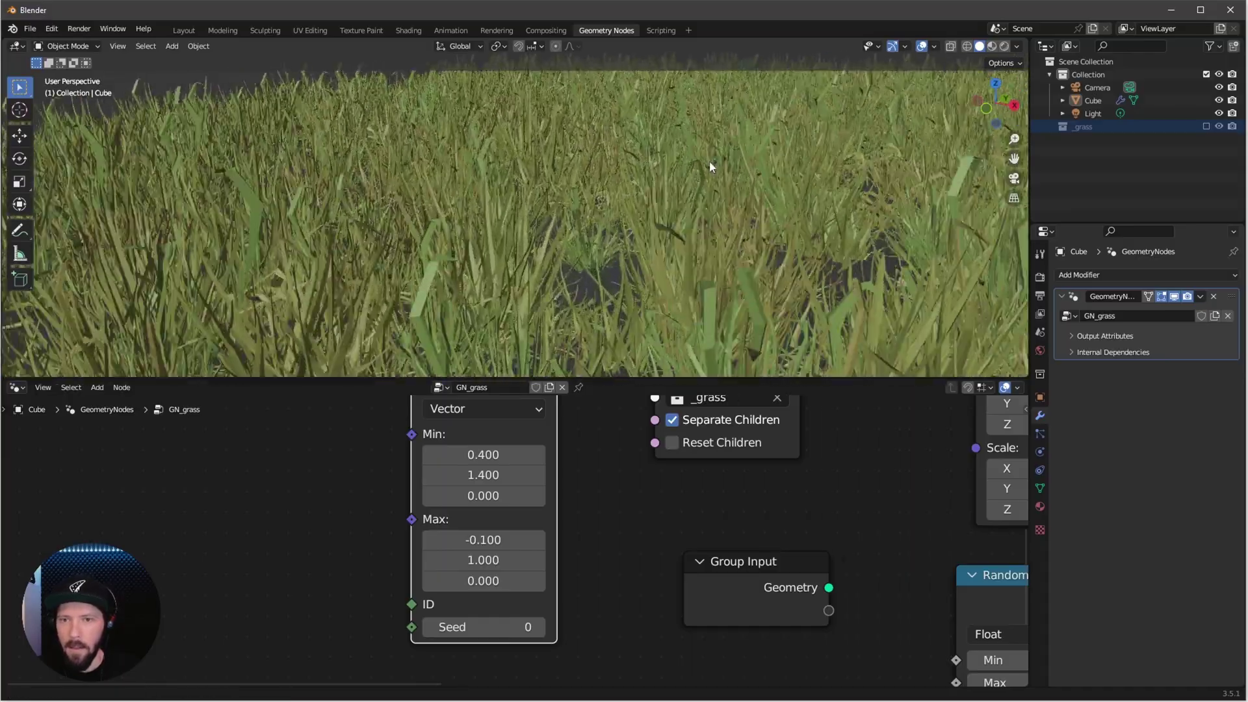
middle_click_drag(692, 204, 438, 185)
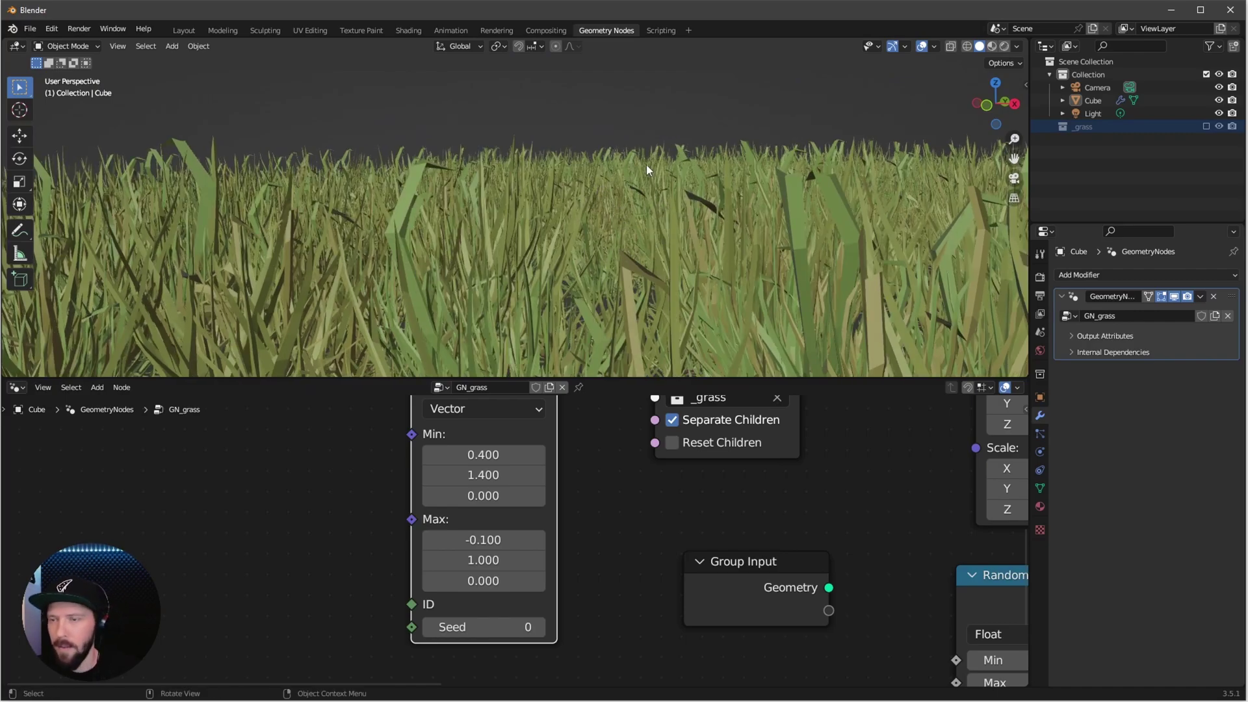
In the Layout workspace, enable the _grass collection and hide the Cube grass field so only the source clumps show
left_click(184, 30)
middle_click_drag(663, 384, 720, 404)
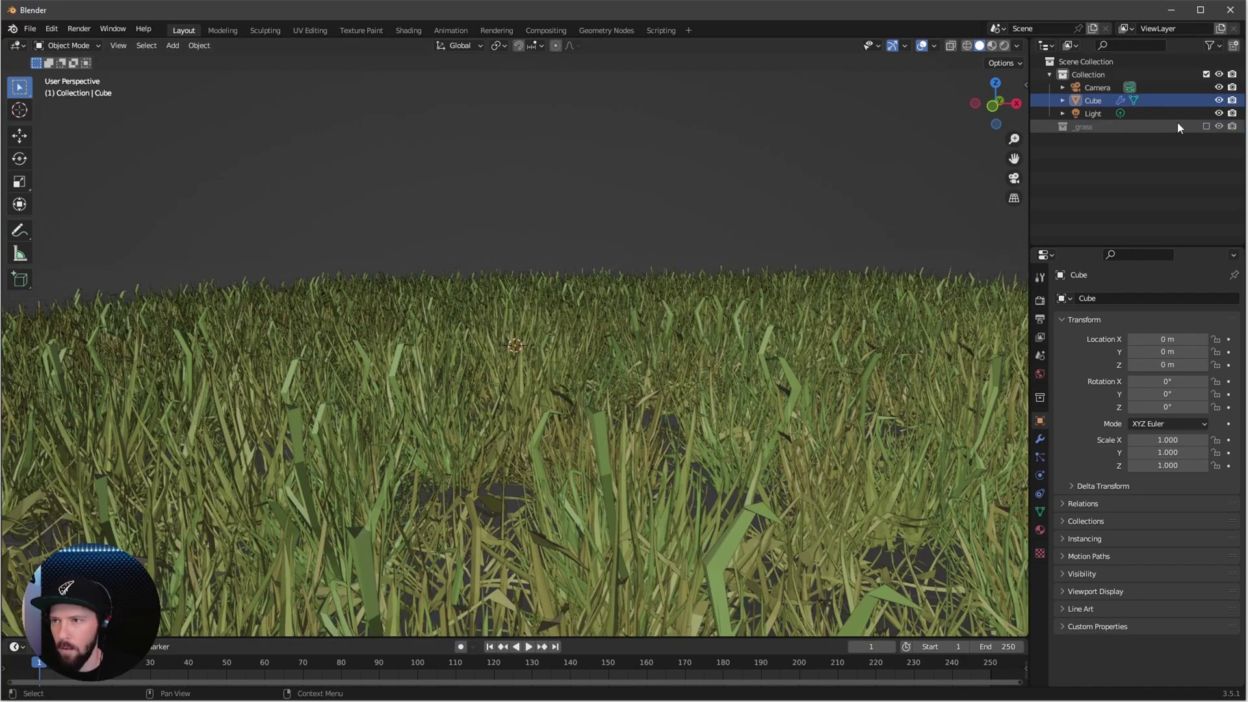
left_click(1207, 126)
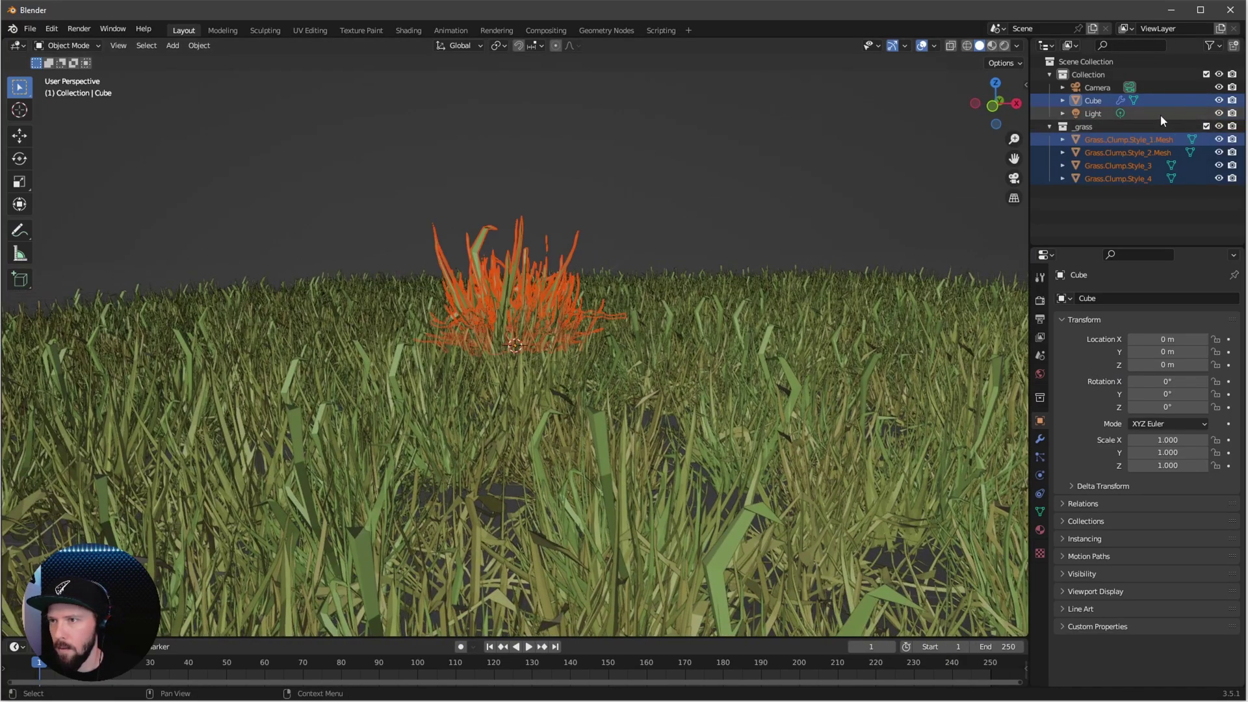
left_click(1219, 100)
middle_click_drag(689, 384, 594, 430)
scroll(594, 430, "up", 3)
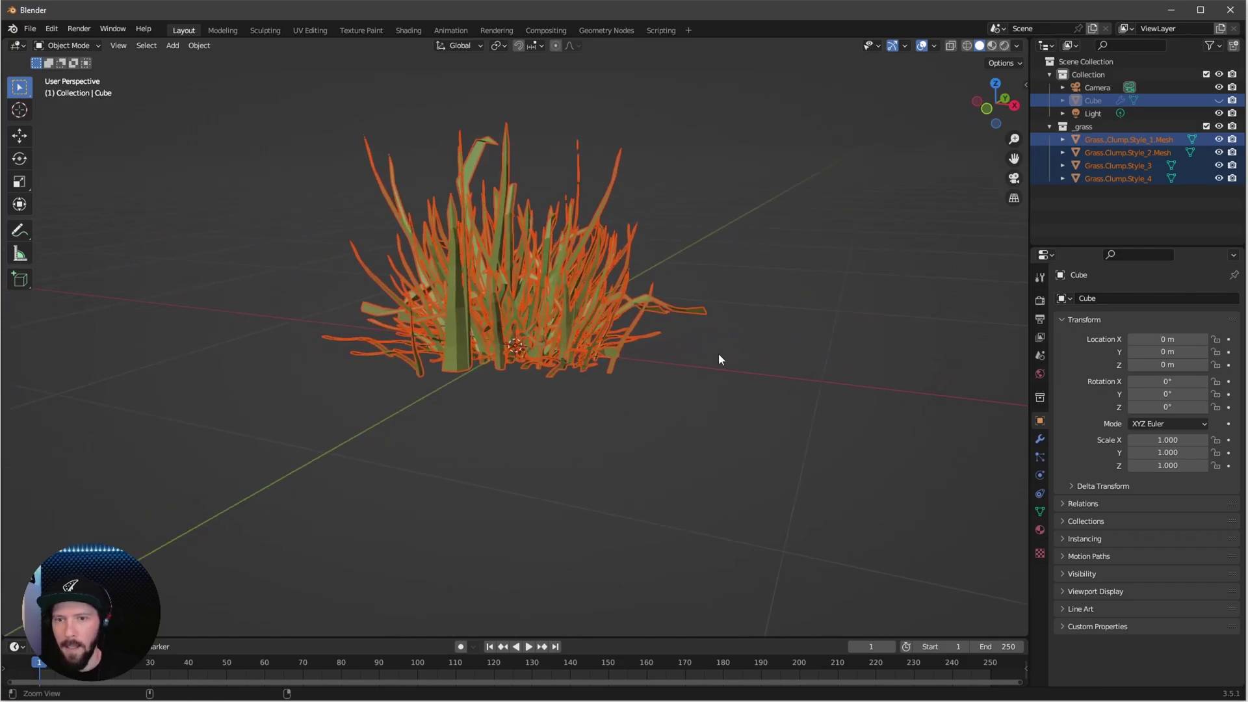
Add a Subdivision Surface modifier to the Style_1 grass clump
left_click(1040, 439)
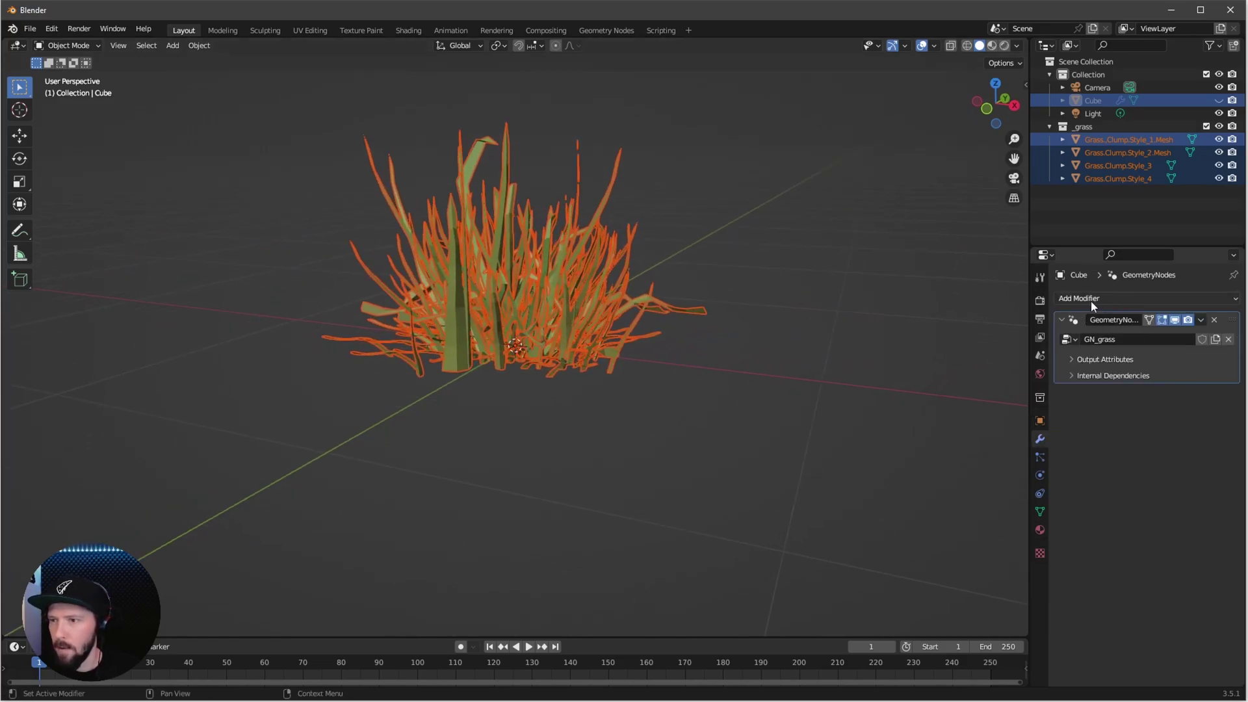
left_click(1110, 140)
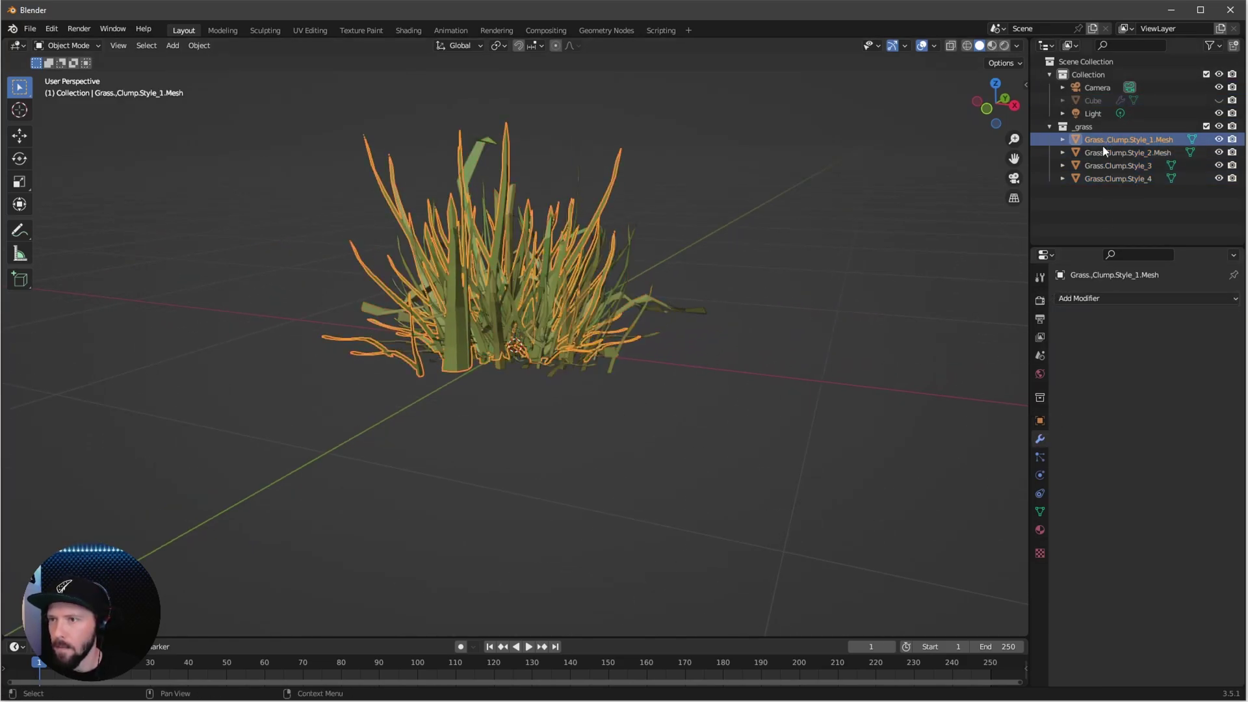
left_click(1097, 299)
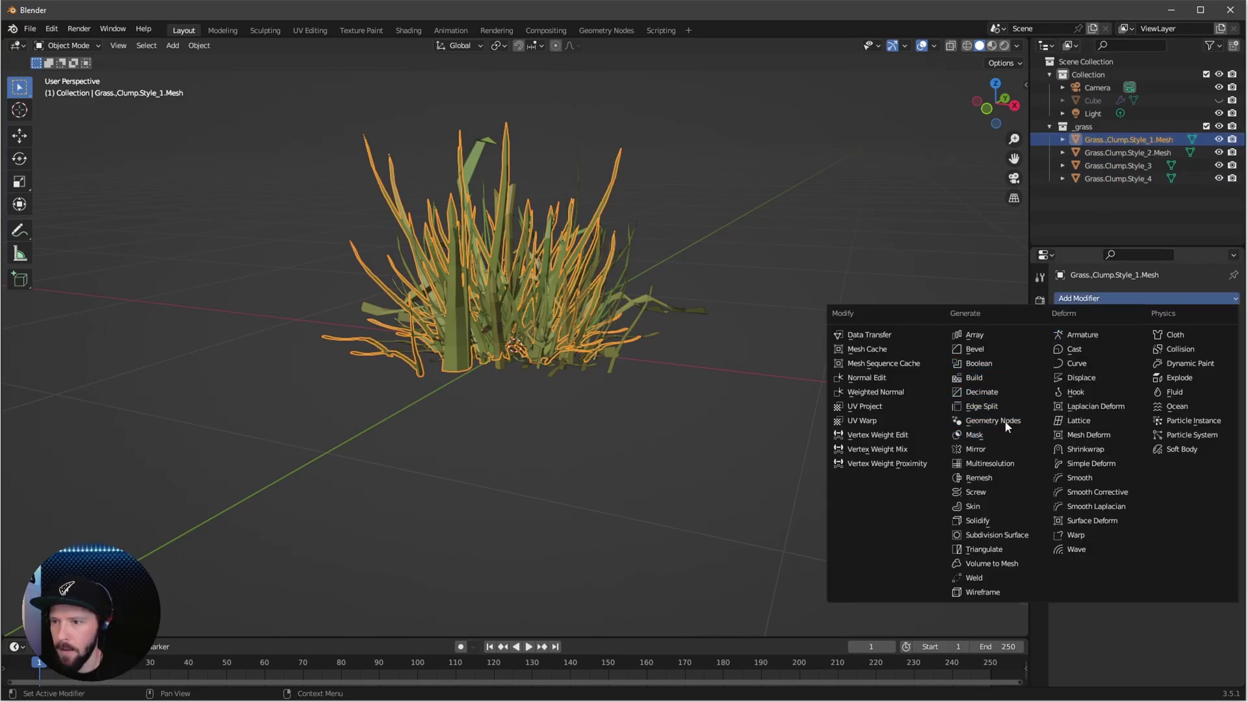
left_click(1019, 536)
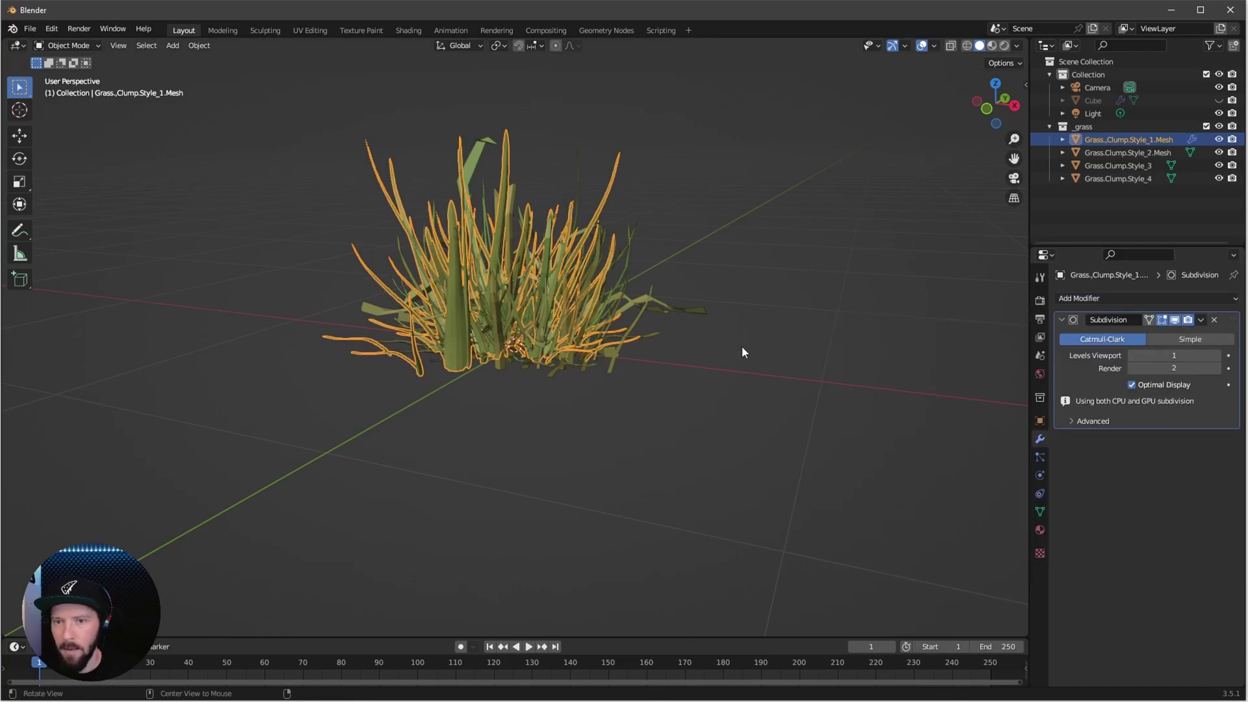
Isolate the Style_1 clump by hiding the other three, and compare it with its subdivision off and on
scroll(634, 294, "up", 4)
left_click_drag(1220, 152, 1220, 179)
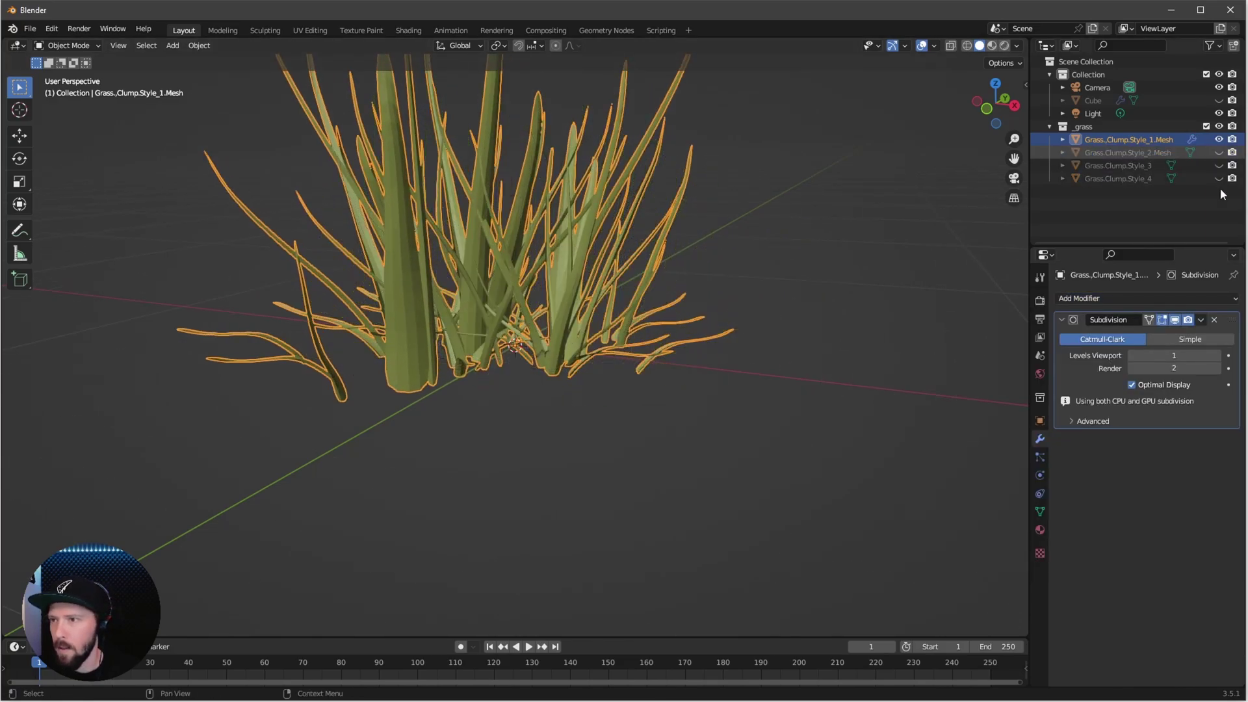
left_click(1174, 320)
left_click(1175, 319)
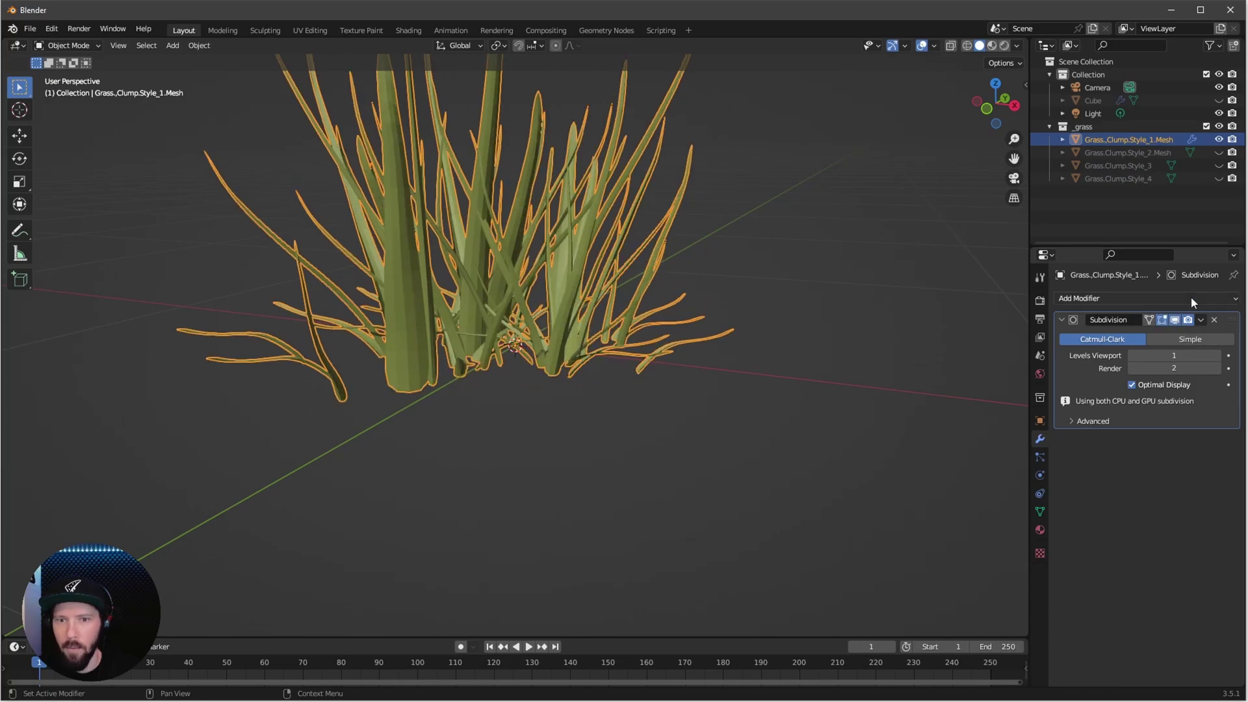
Unhide the Style_2 grass clump and add a Subdivision Surface modifier to it
left_click(1220, 152)
left_click(1100, 153)
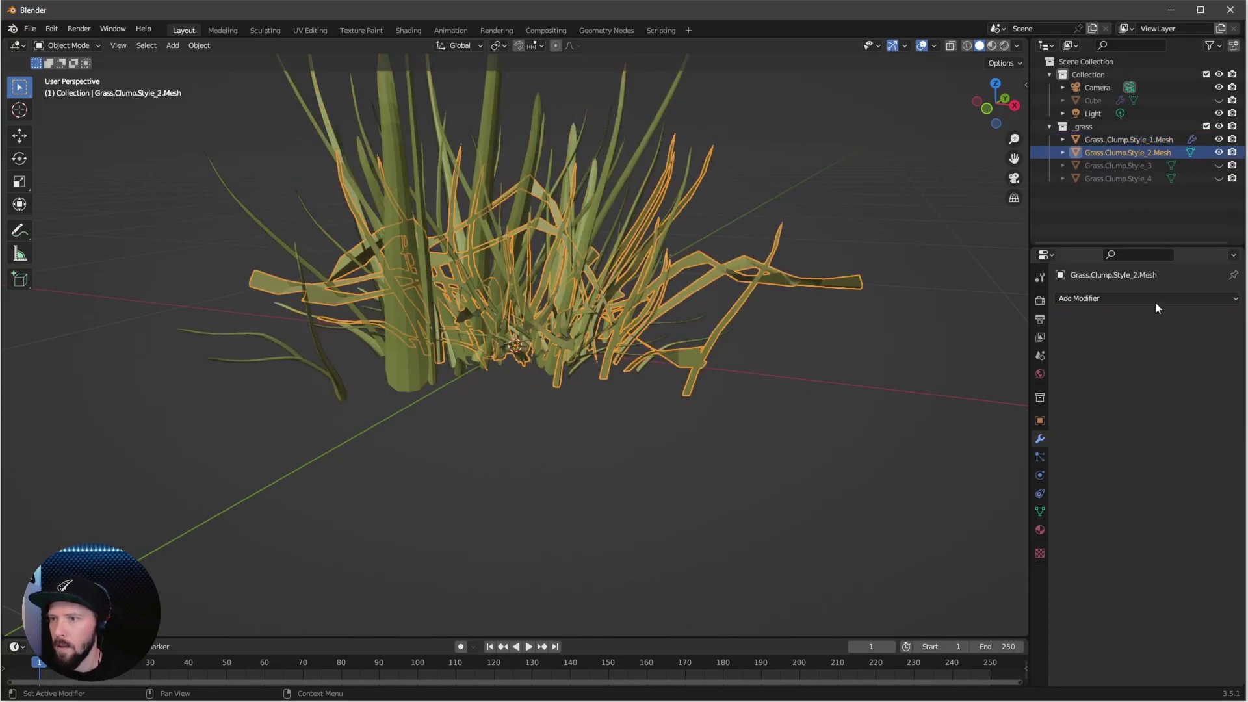
left_click(1156, 299)
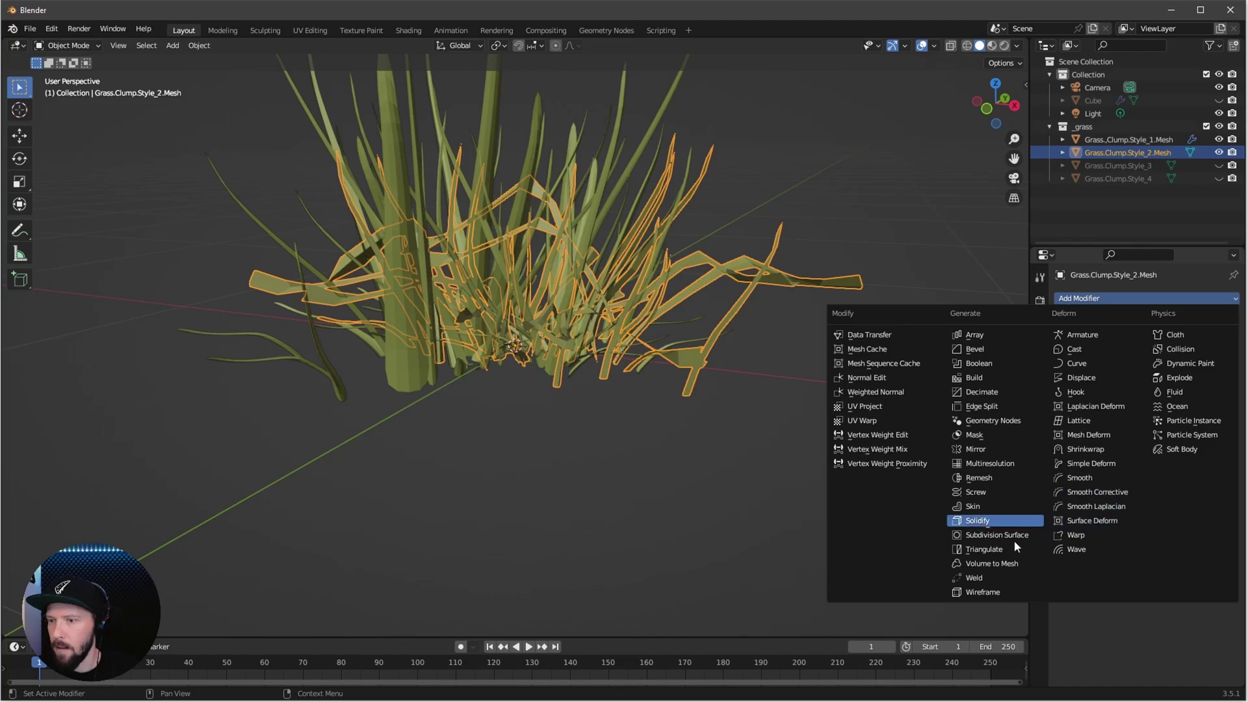
left_click(998, 535)
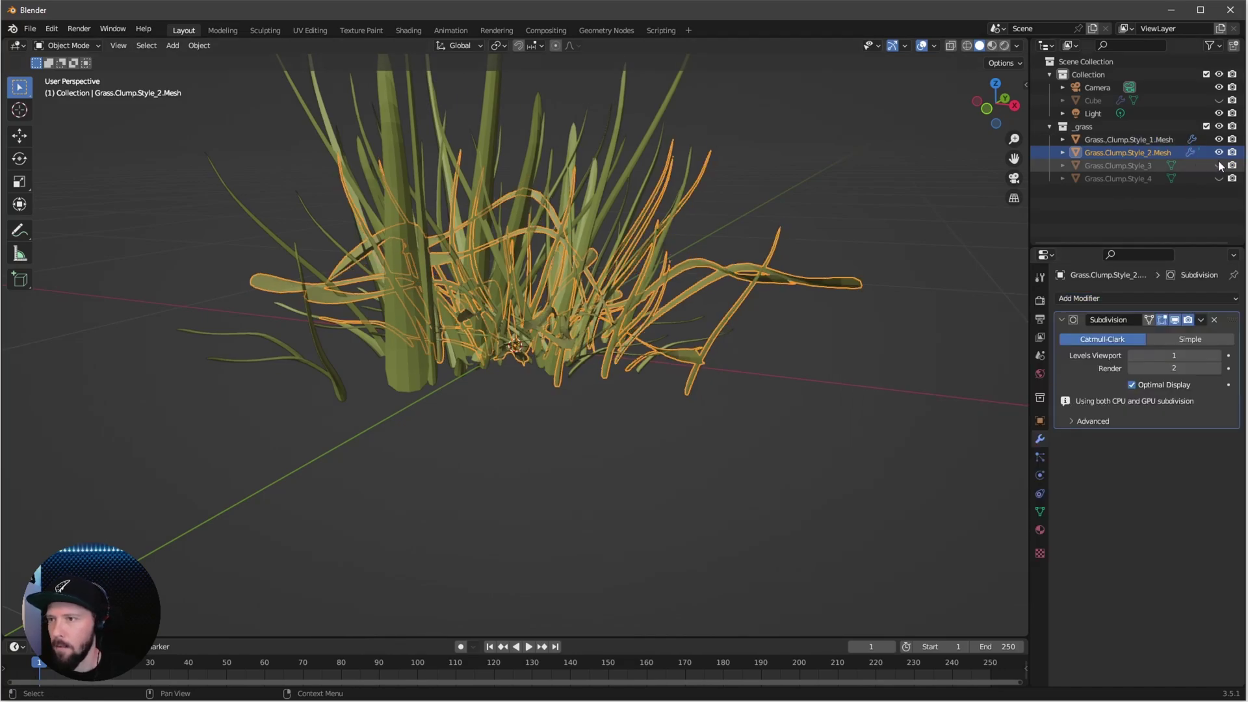
Unhide the Style_3 and Style_4 grass clumps and add a Subdivision Surface modifier to each
left_click(1142, 167)
left_click(1155, 299)
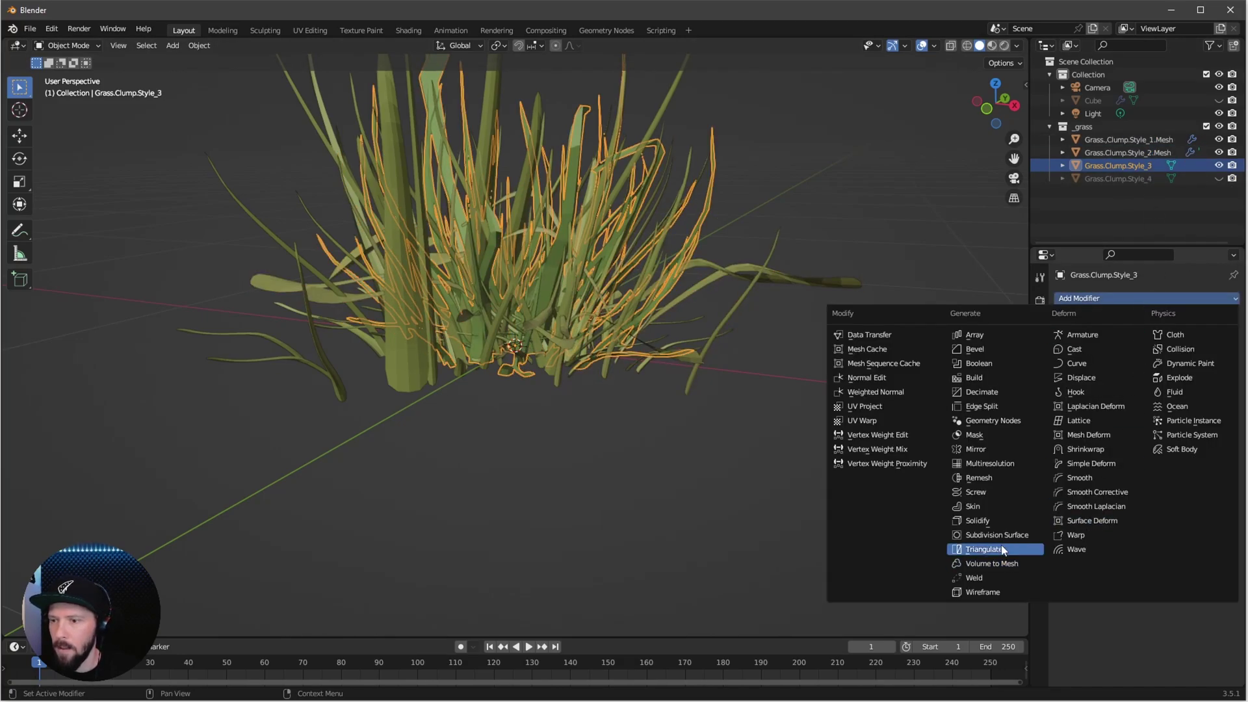
left_click(997, 535)
left_click(1117, 179)
left_click(1133, 297)
left_click(1019, 534)
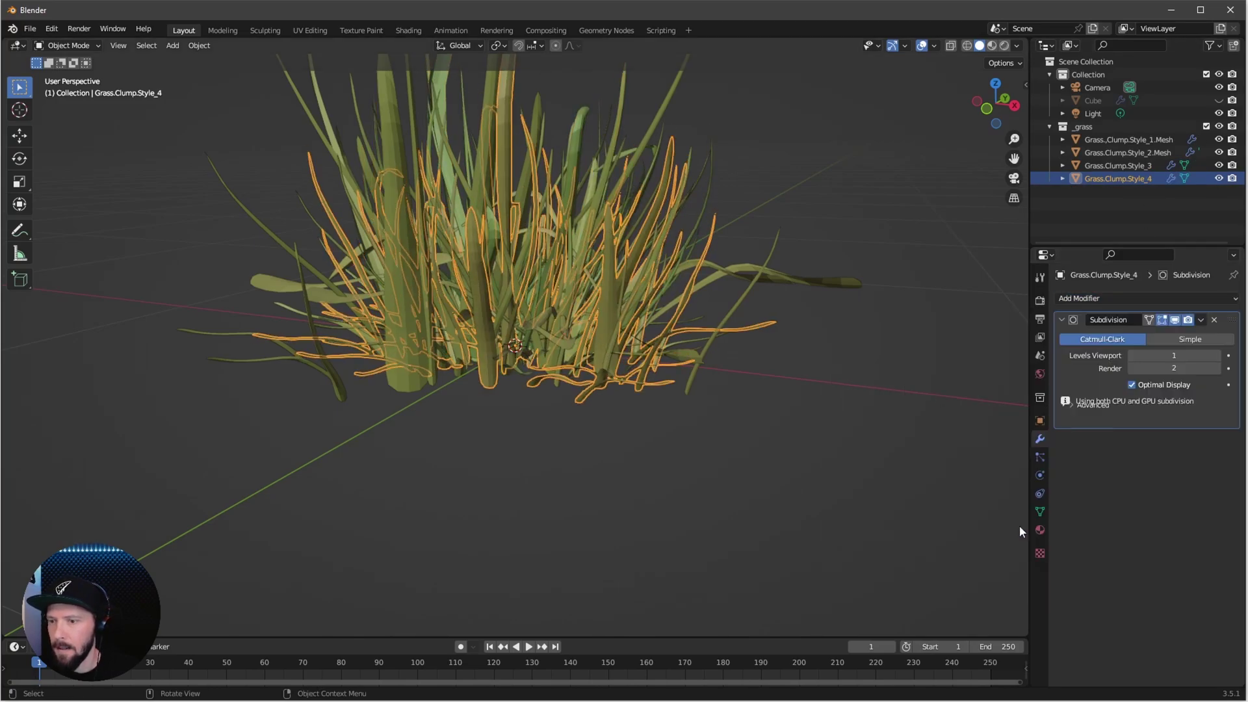
Inspect the faceting on the subdivided blades up close and apply Shade Smooth to the Style_4 clump
scroll(699, 430, "up", 8)
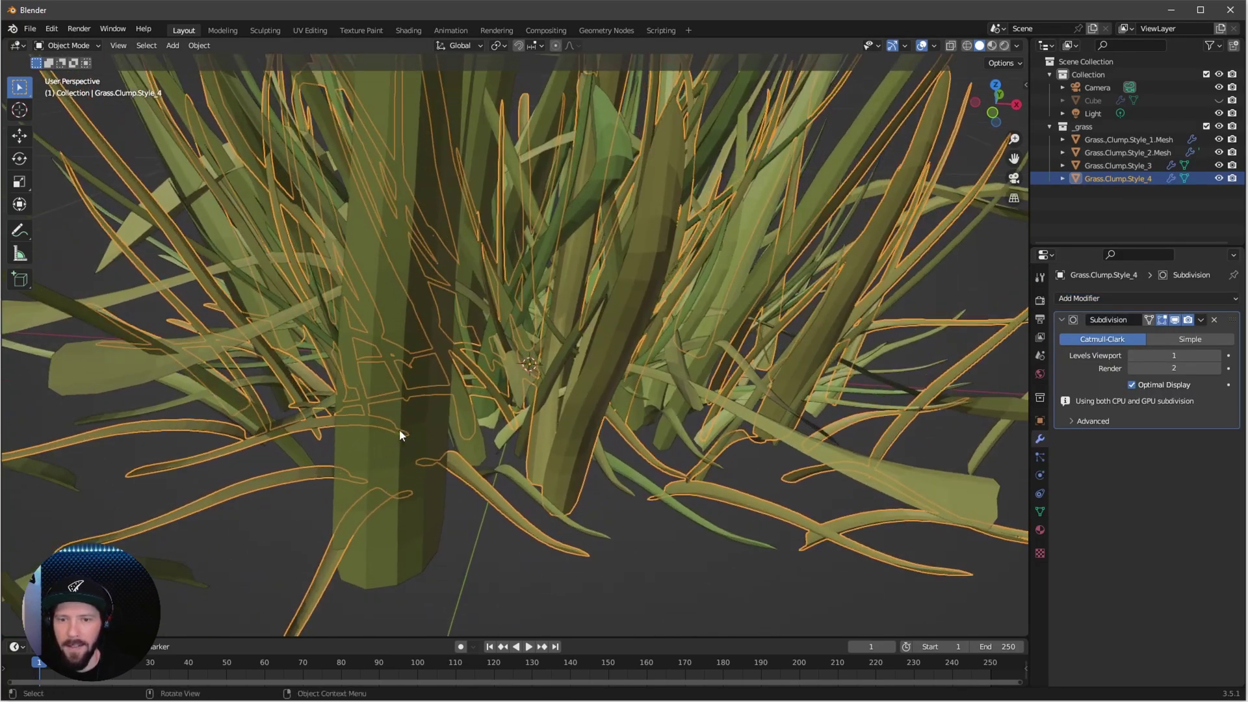
scroll(487, 455, "down", 10)
middle_click_drag(580, 497, 574, 524, "shift")
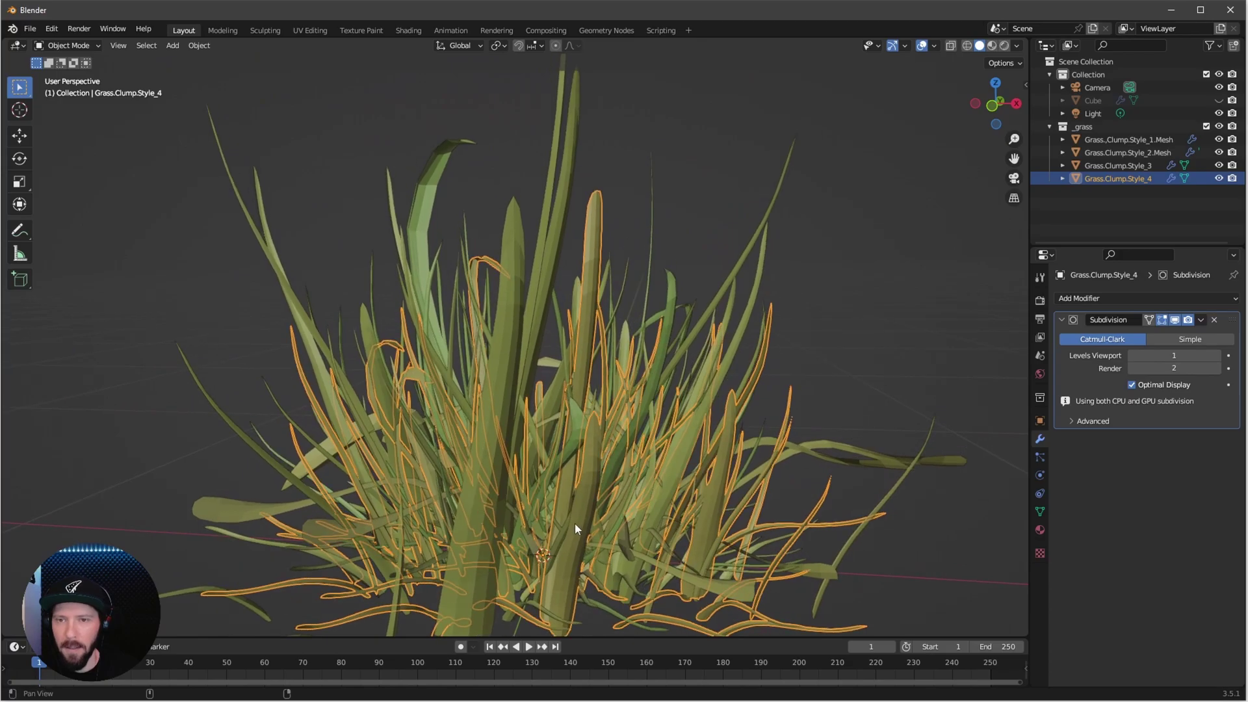
scroll(650, 364, "up", 3)
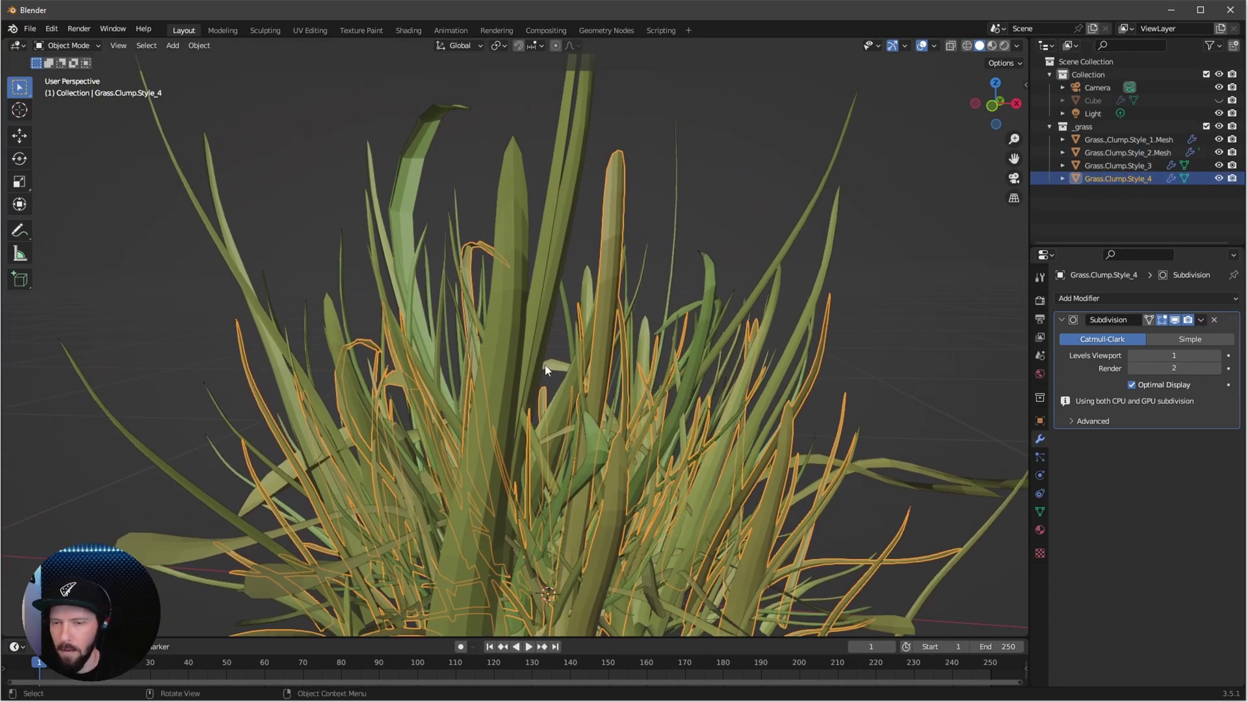
right_click(491, 388)
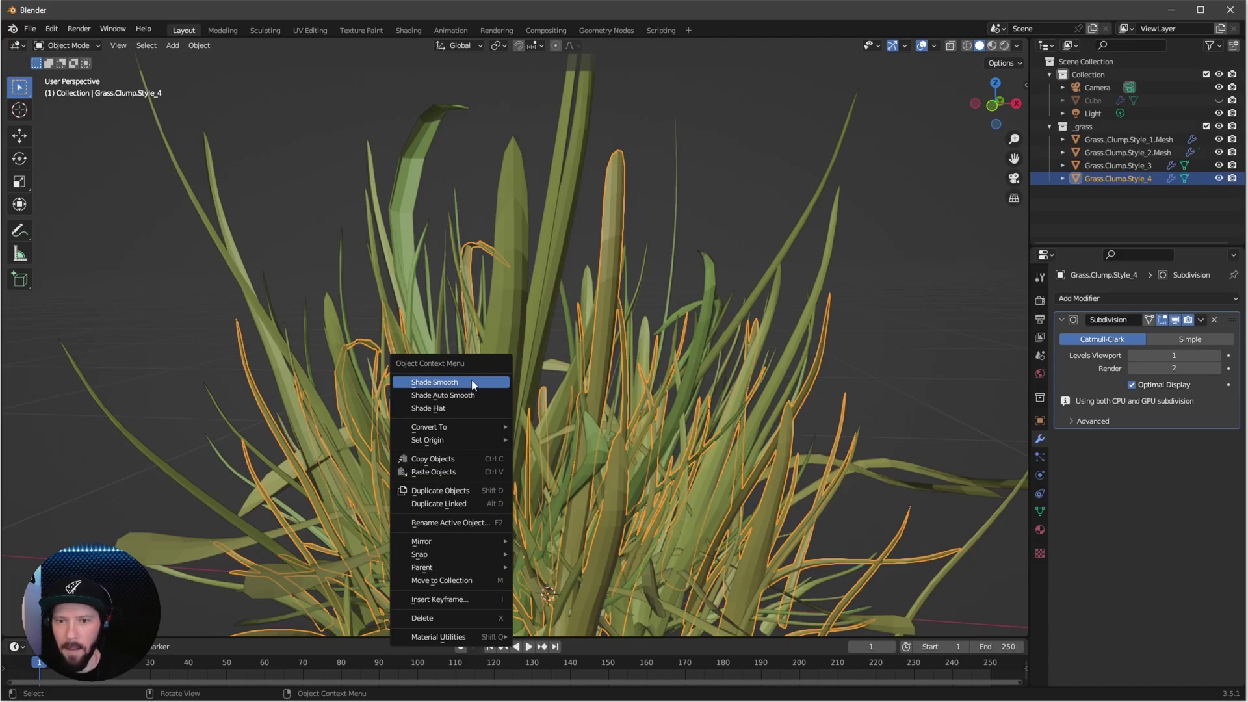
left_click(470, 383)
Apply Shade Smooth to the remaining Style_3, Style_2 and Style_1 grass clumps
left_click(1098, 165)
right_click(585, 412)
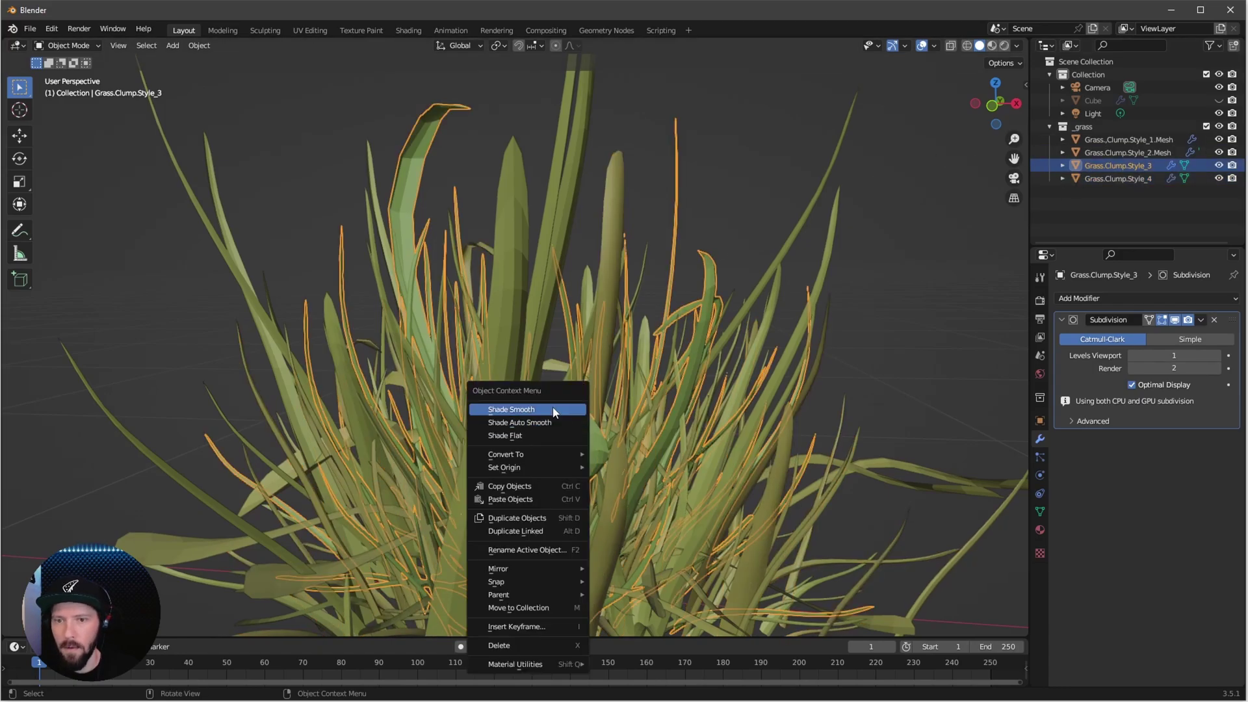
left_click(557, 409)
left_click(585, 429)
right_click(585, 429)
left_click(601, 429)
middle_click_drag(673, 378, 708, 410)
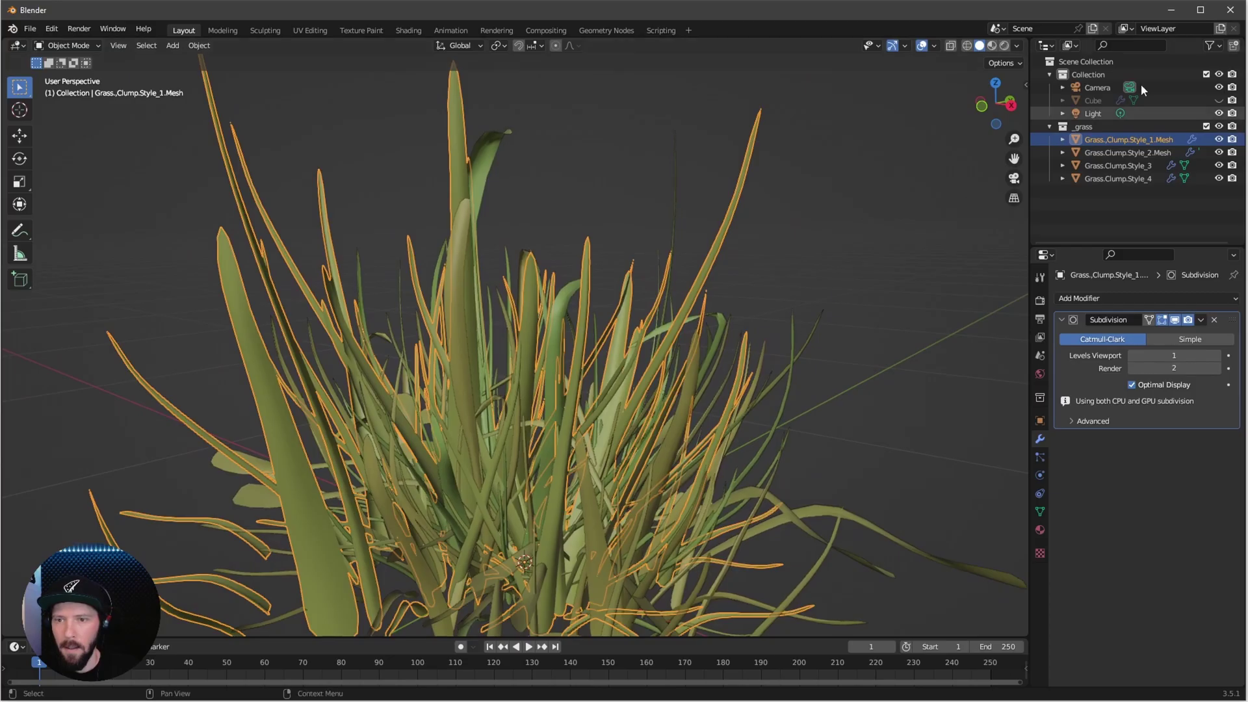
Exclude the _grass collection from the view layer again and unhide the Cube grass field
left_click(1205, 126)
left_click(1219, 100)
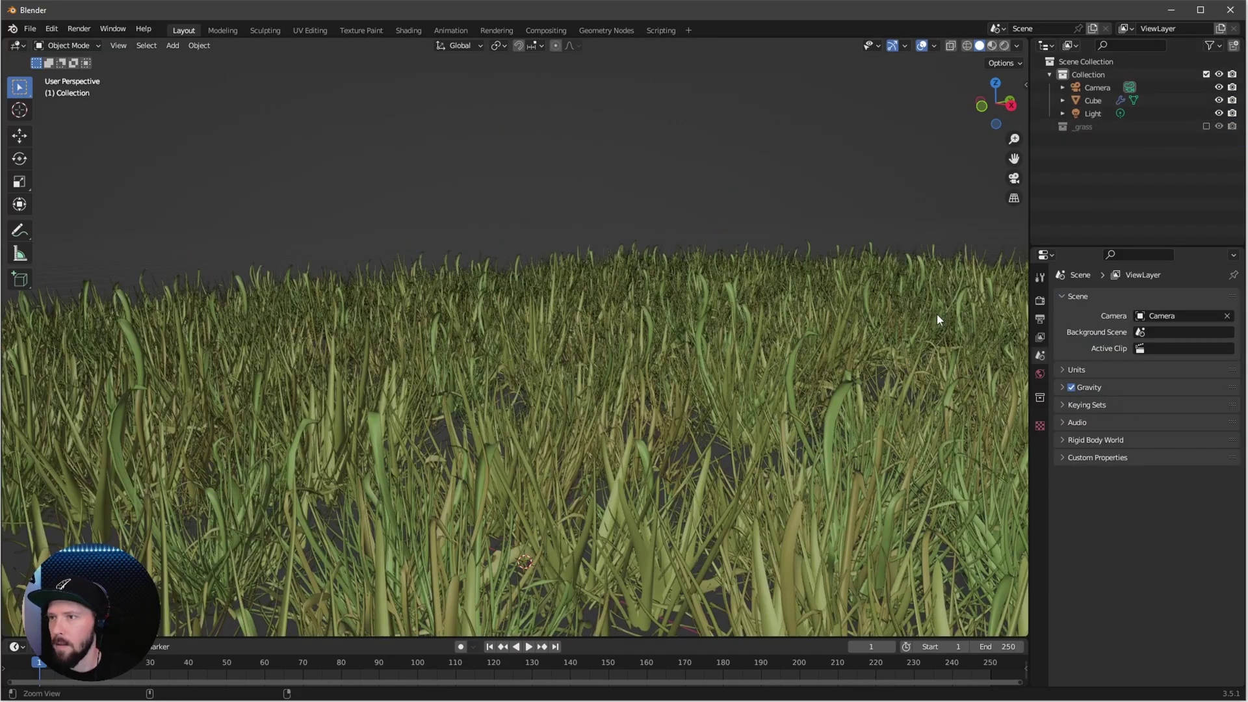
mouse_move(676, 445)
middle_mouse_down()
mouse_move(712, 451)
mouse_move(659, 438)
middle_mouse_up()
Add a mesh plane as ground under the grass and set its X and Y dimensions to 12 m
key("shift+a")
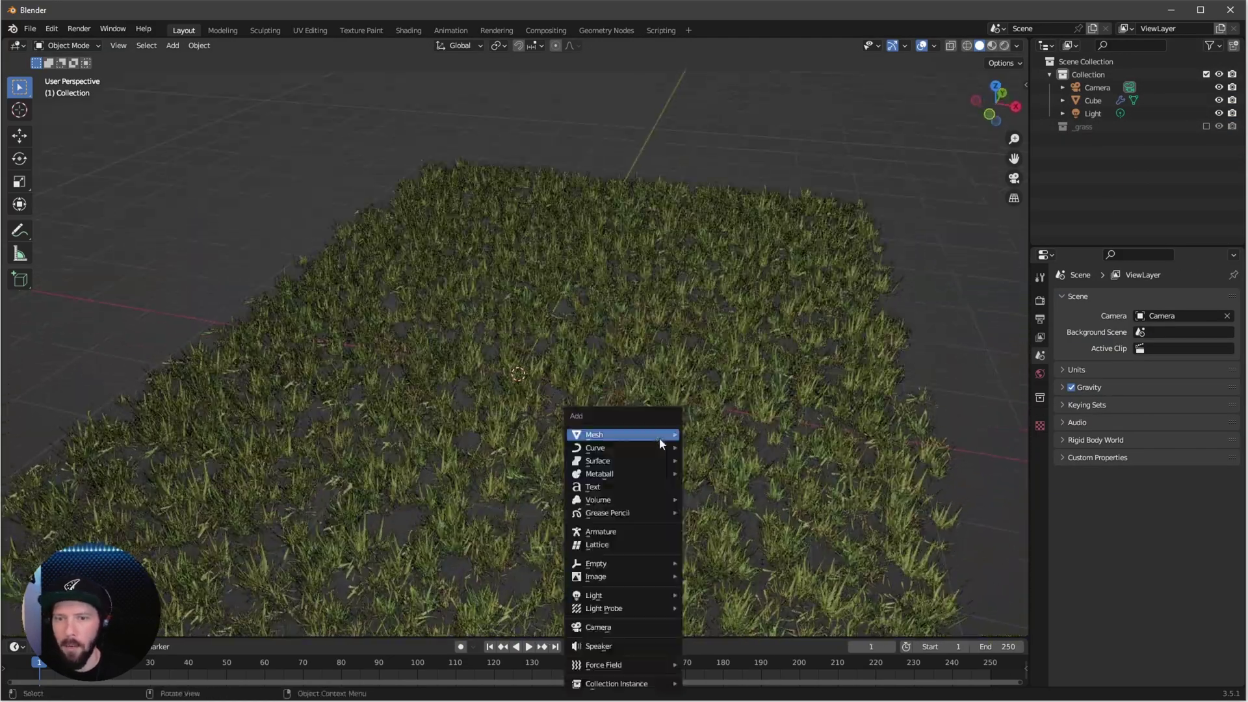
mouse_move(659, 438)
left_click(759, 432)
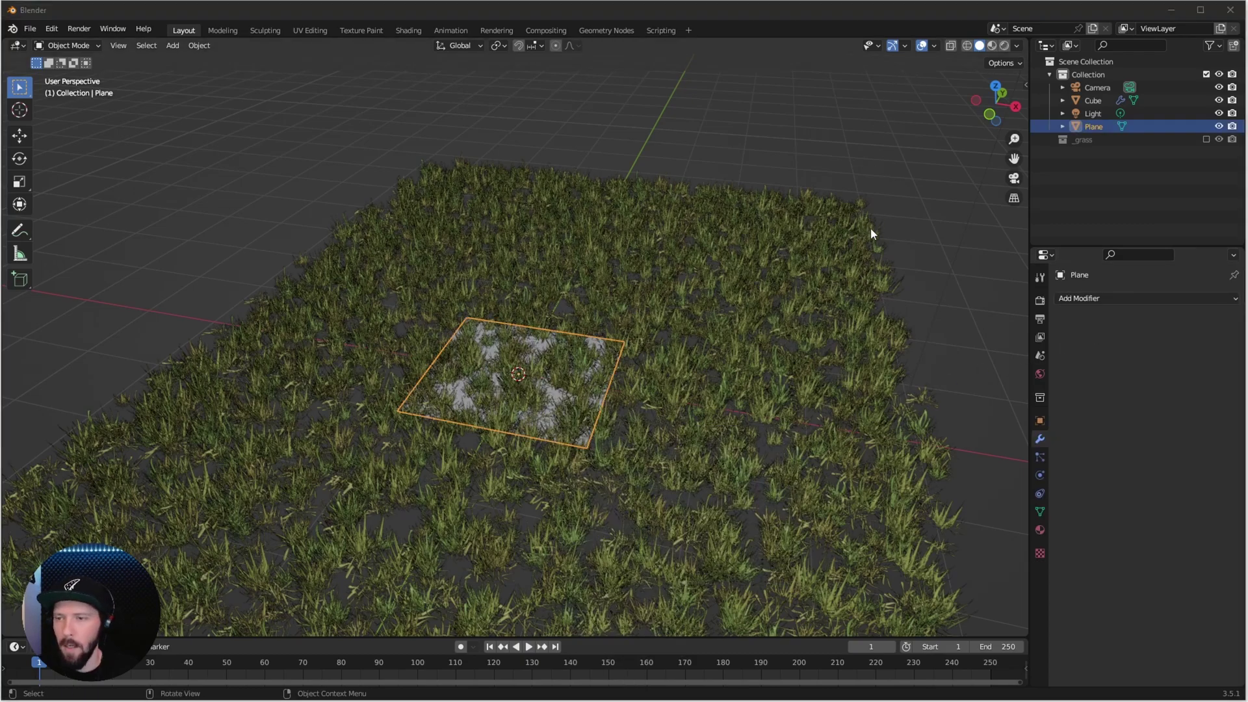
key("n")
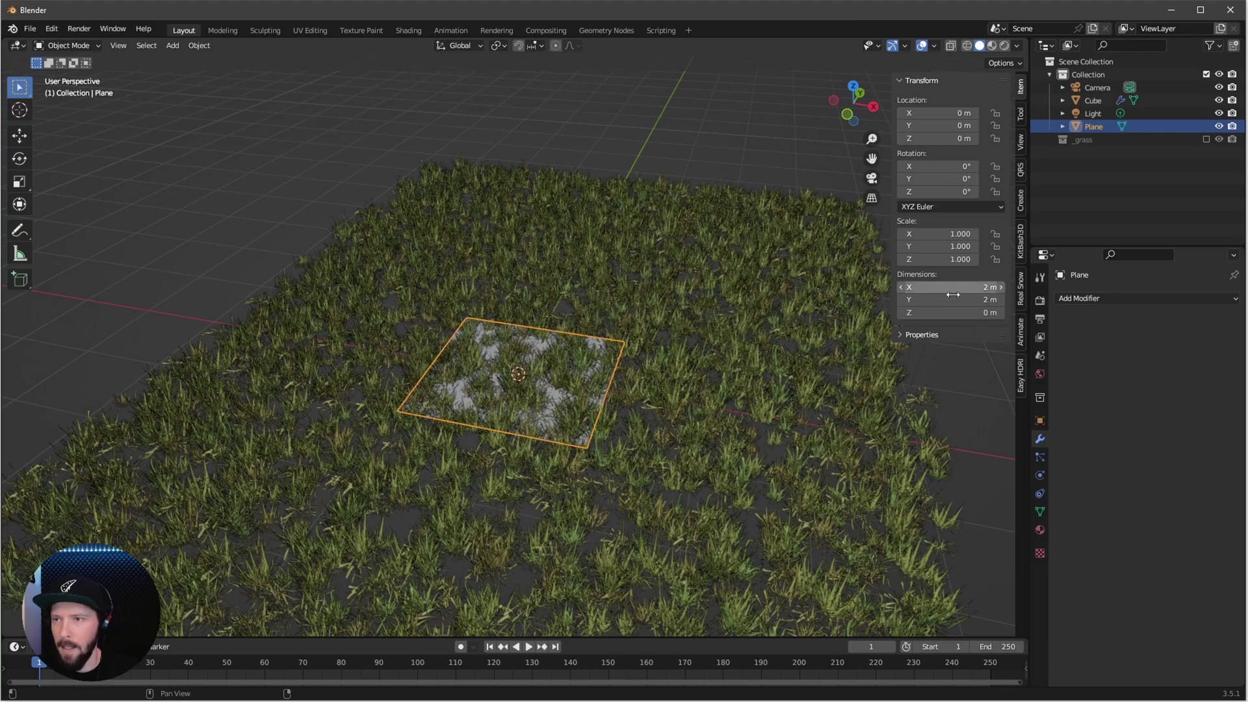
left_click_drag(968, 286, 973, 304)
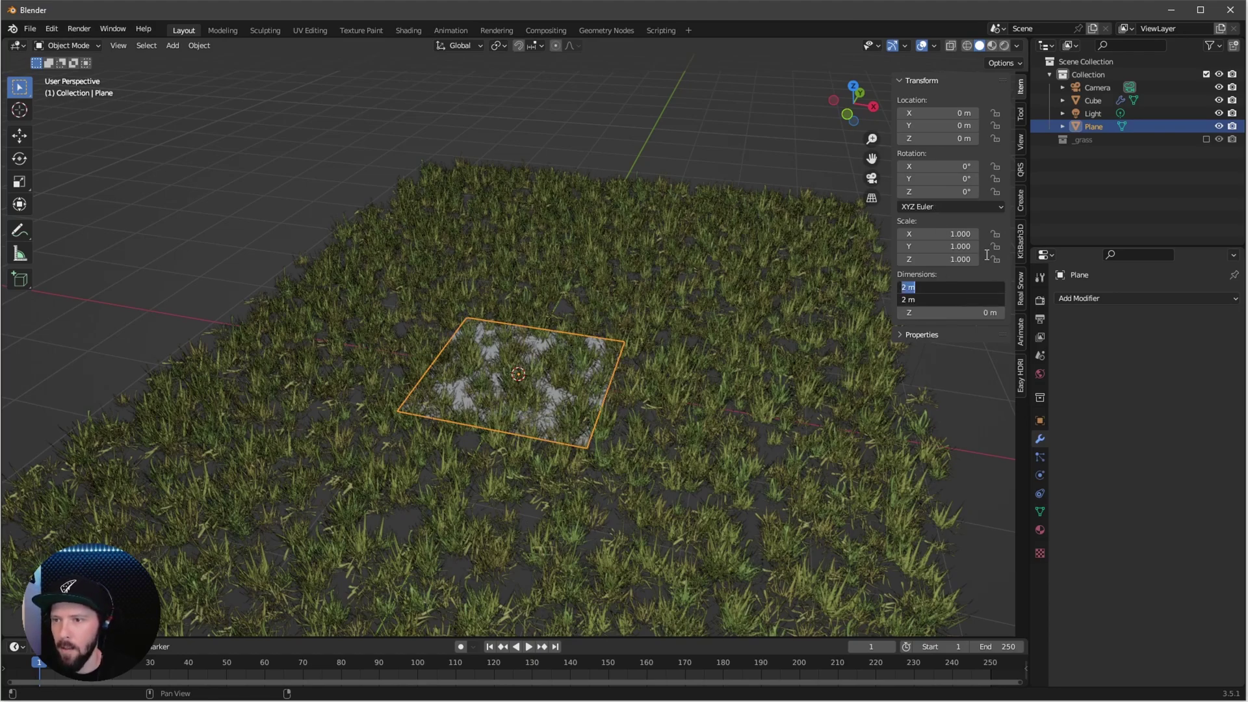
type("12")
key("Return")
Enlarge the timeline area below the viewport and turn it into a Shader Editor
left_click_drag(377, 639, 373, 348)
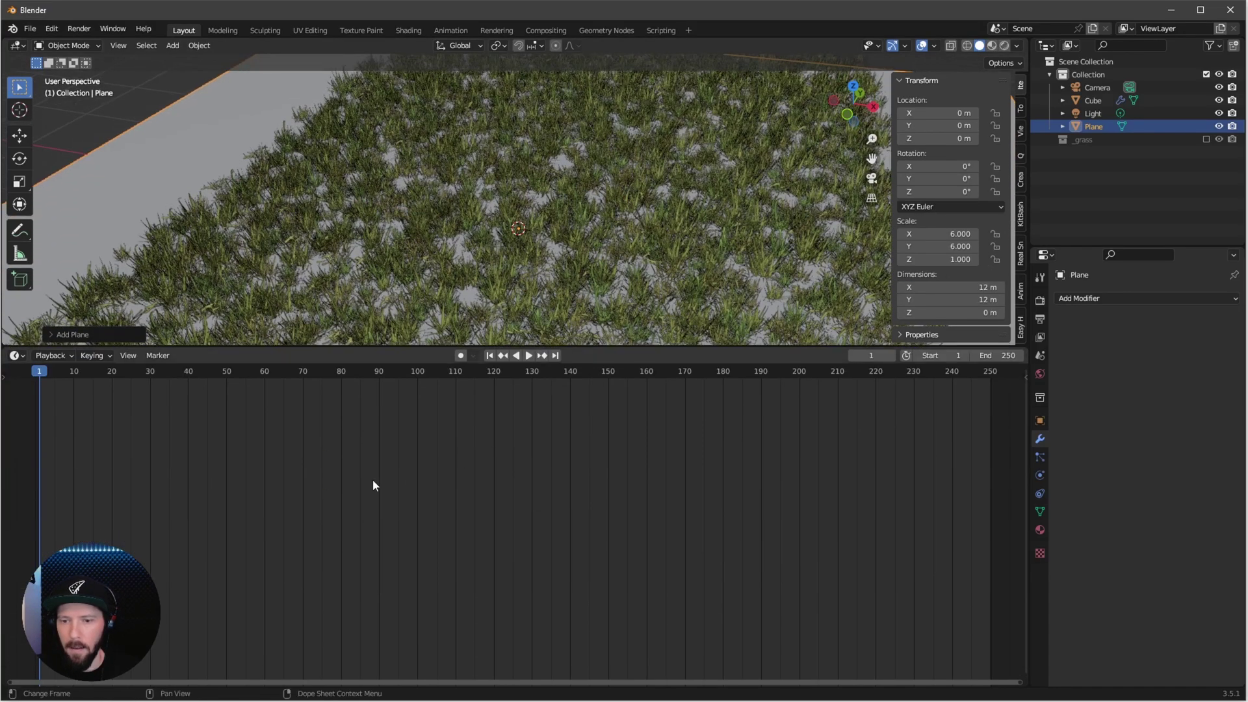
left_click(15, 355)
left_click(68, 484)
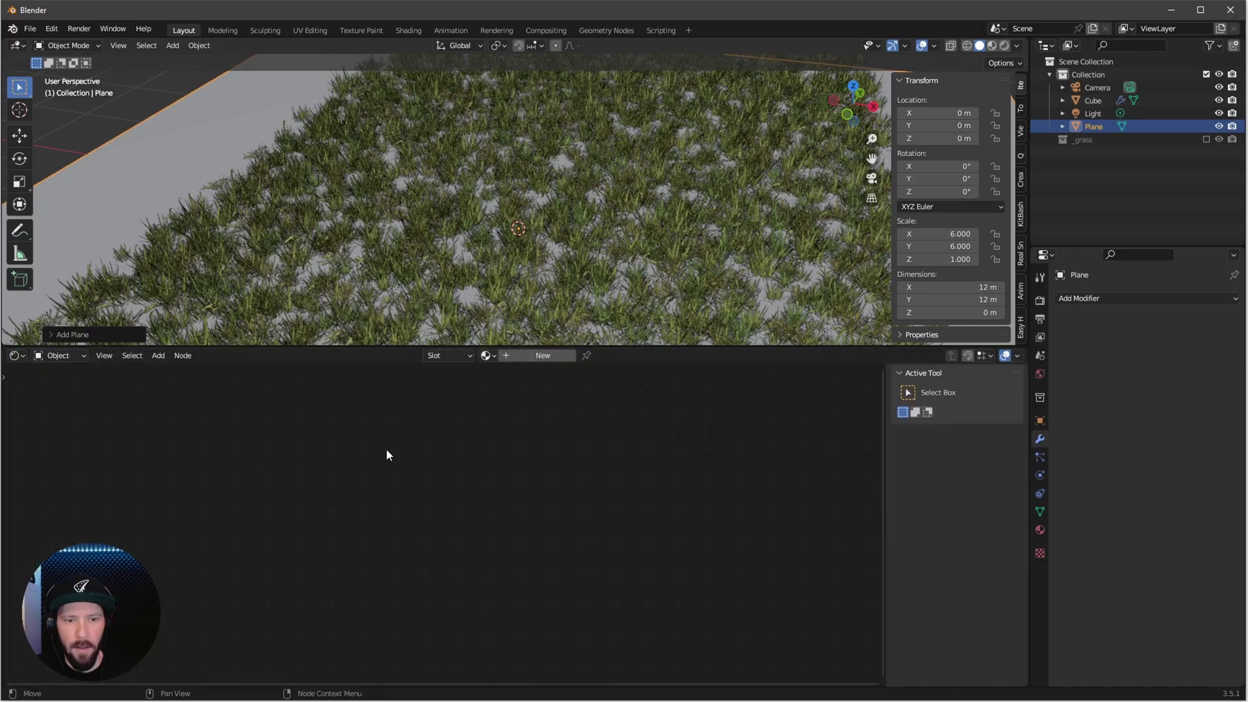
Create a new material on the plane and name it _ground
left_click(542, 355)
middle_click_drag(486, 439, 531, 391)
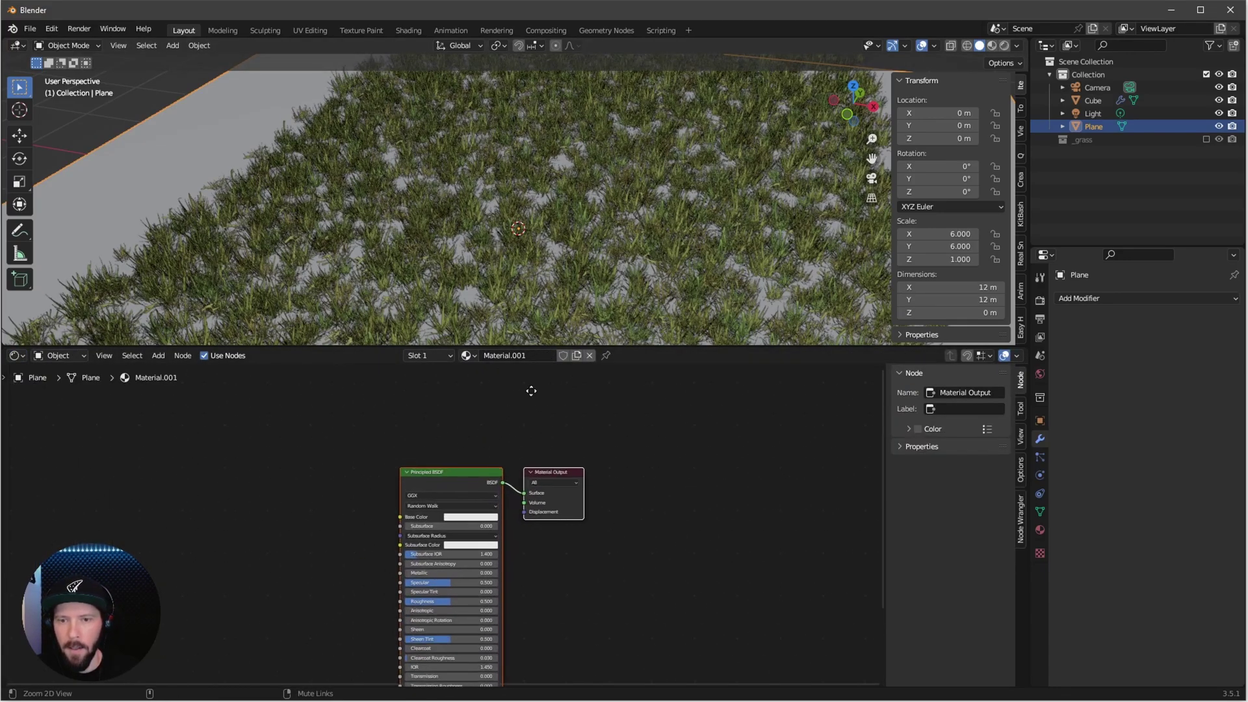
double_click(517, 355)
key("BackSpace")
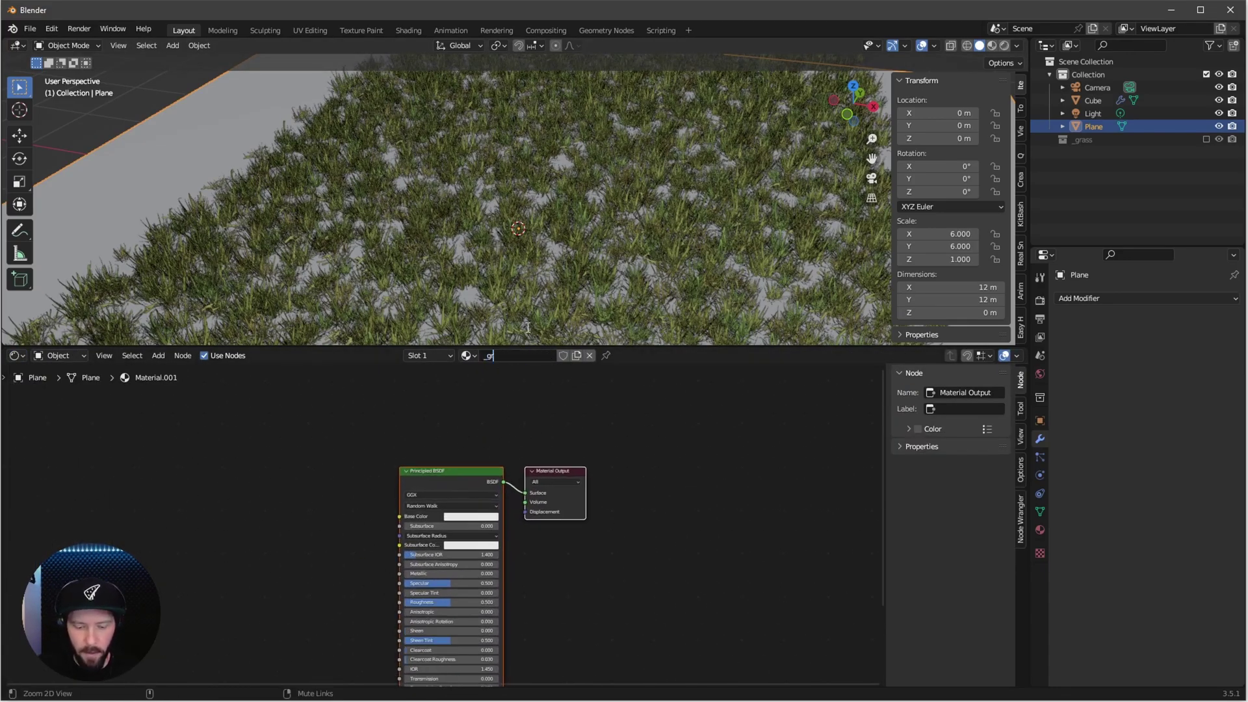
type("_ground")
key("Return")
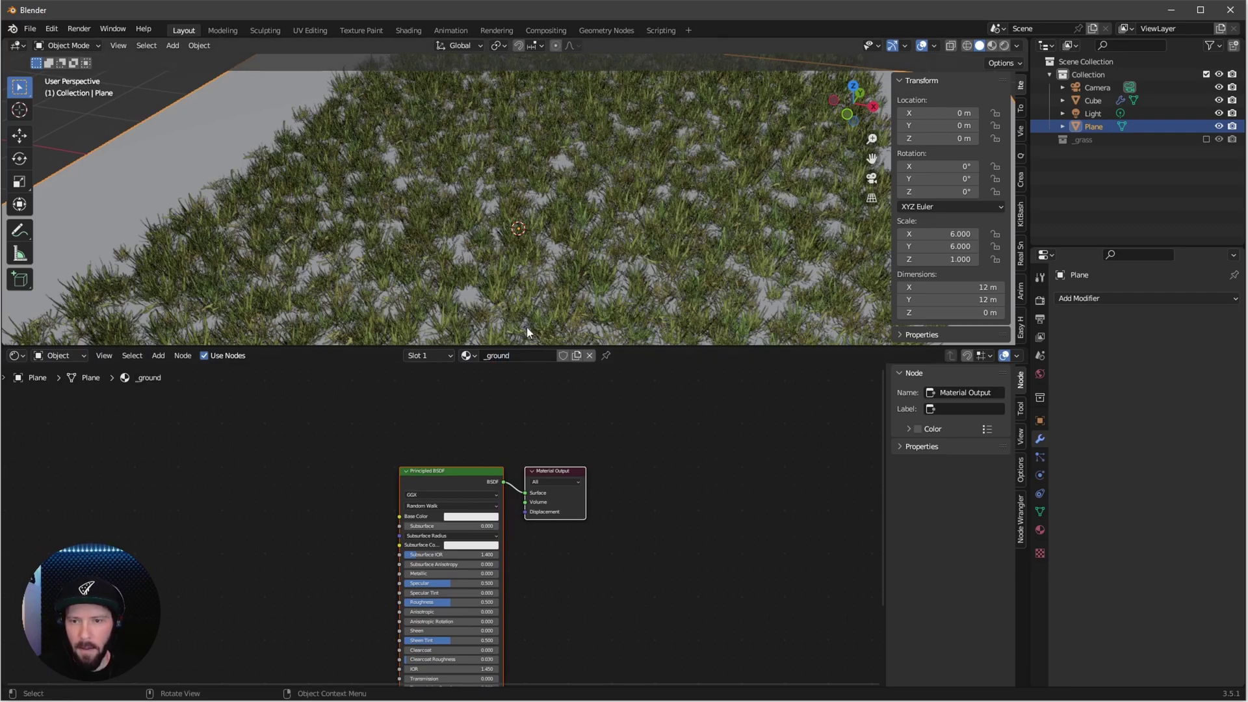
Set the _ground material's Base Color to black and Roughness to 1, and switch the viewport to Material Preview shading
left_click(473, 516)
left_click_drag(520, 410, 513, 520)
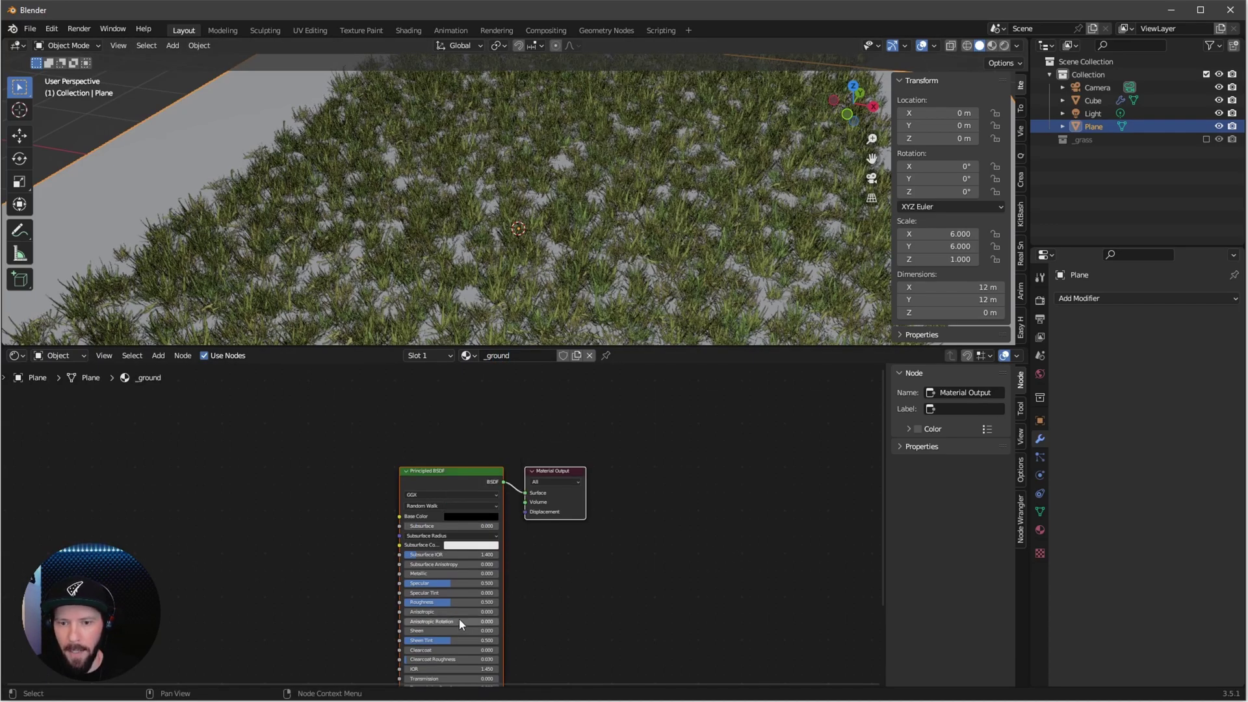
left_click(430, 598)
type("1")
key("Return")
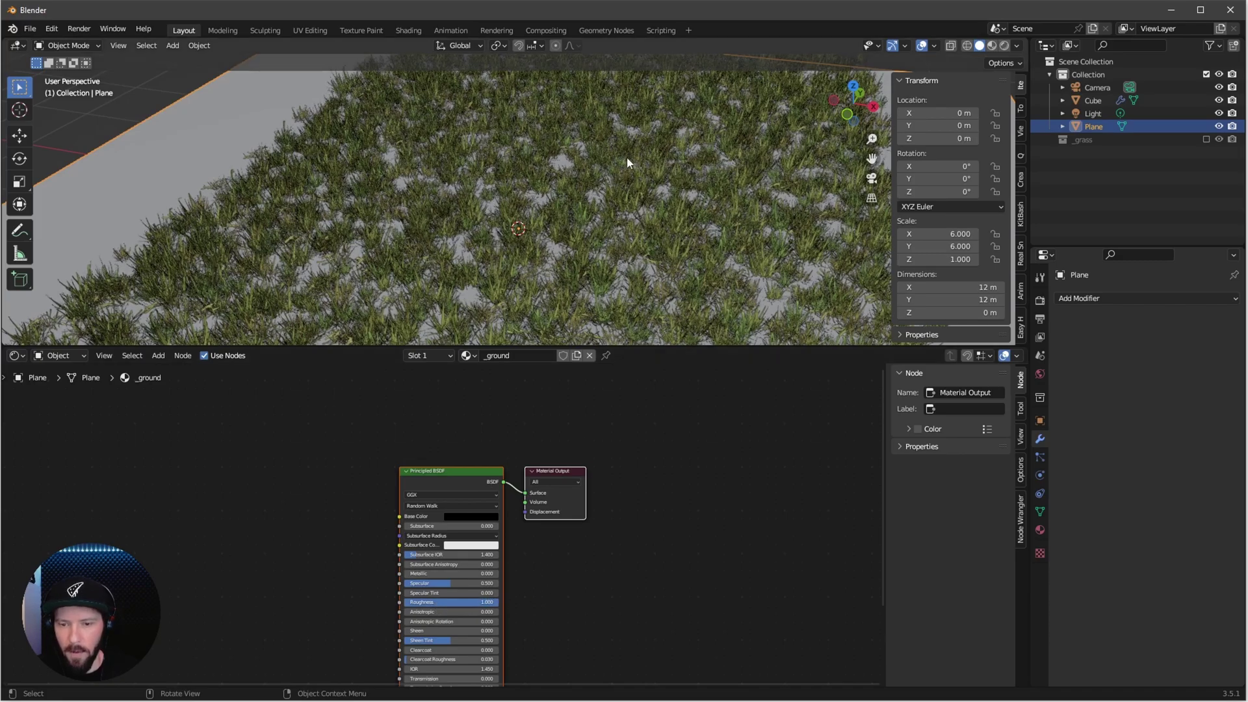
key("z")
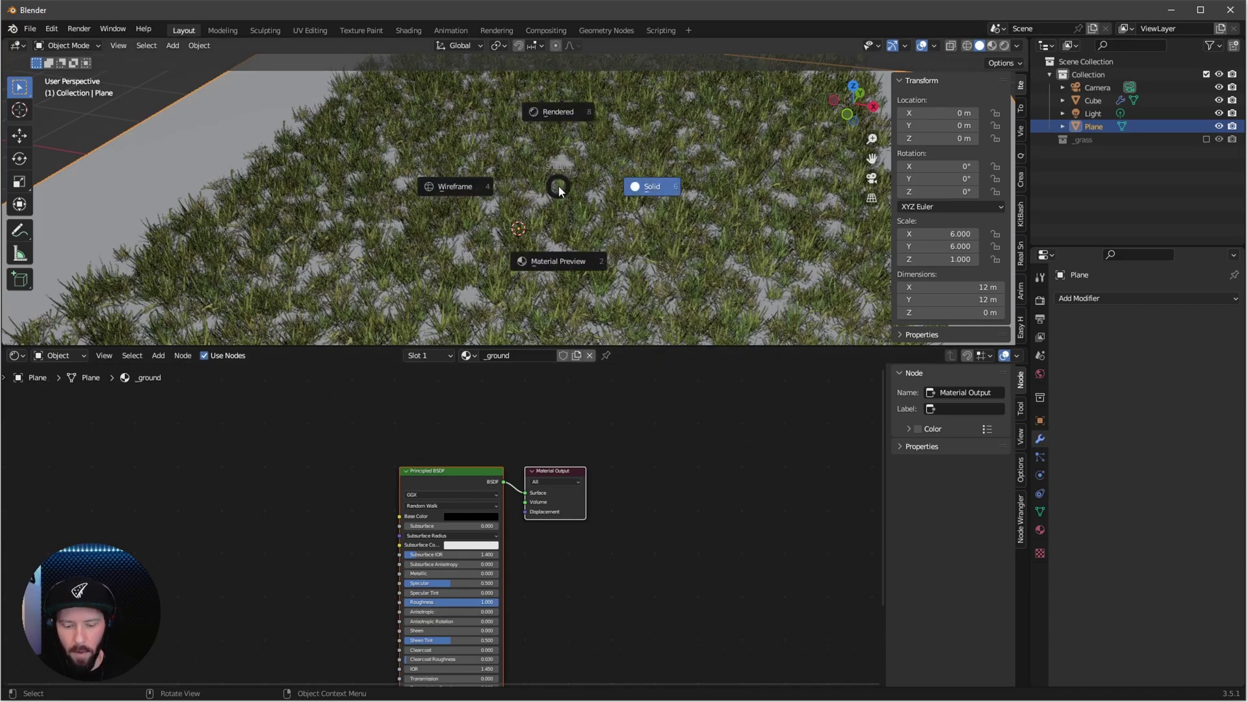
left_click(581, 264)
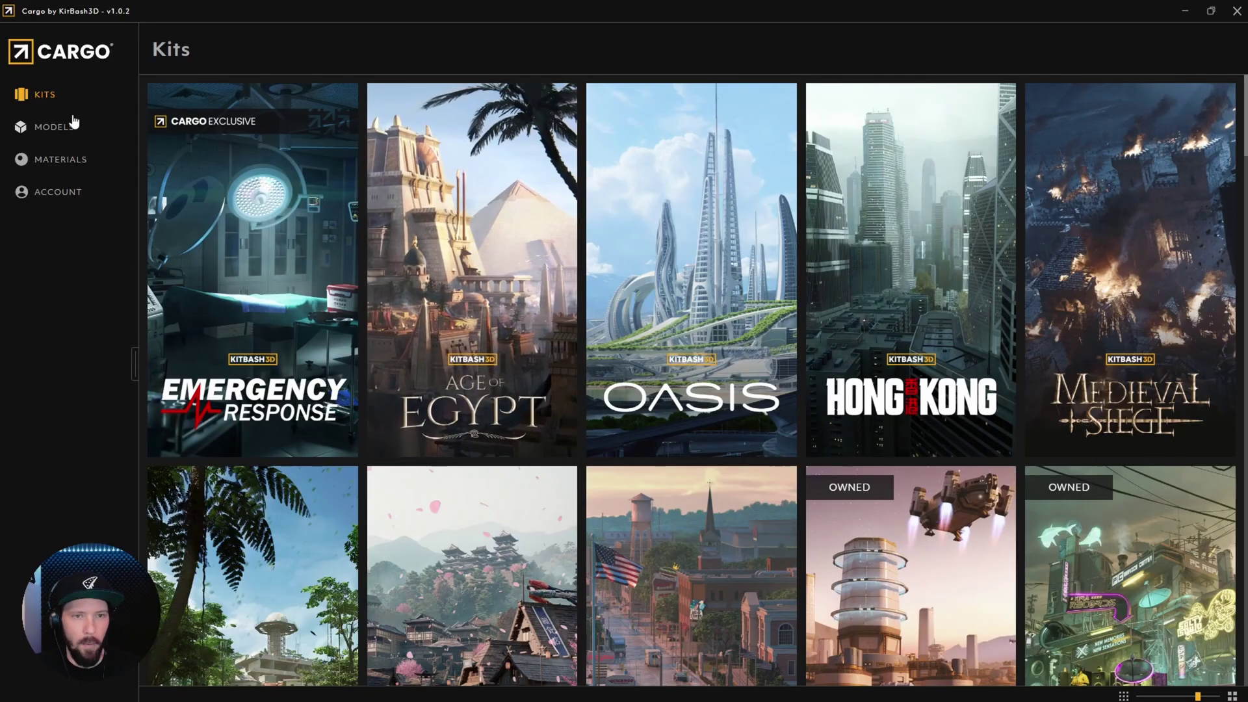
In Cargo, filter the models to free access and import the Sleep Tight Arcade Machine with 2k jpg textures into Blender
left_click(66, 134)
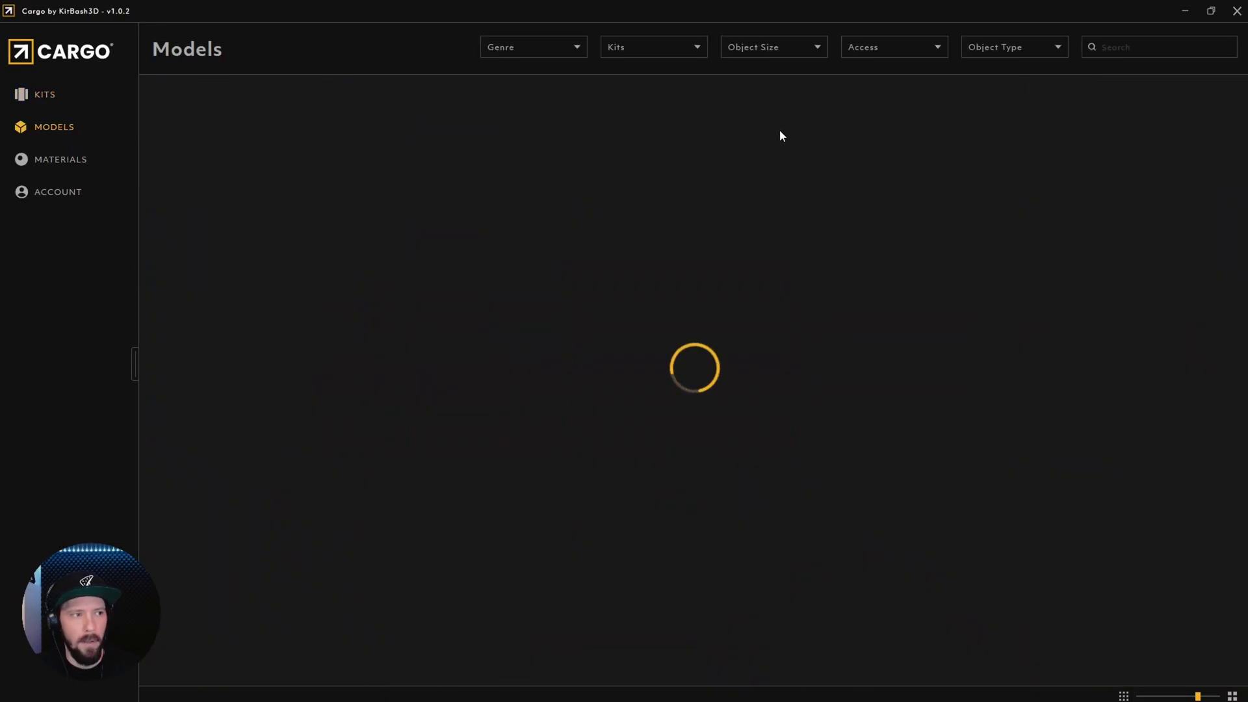
left_click(934, 52)
left_click(868, 97)
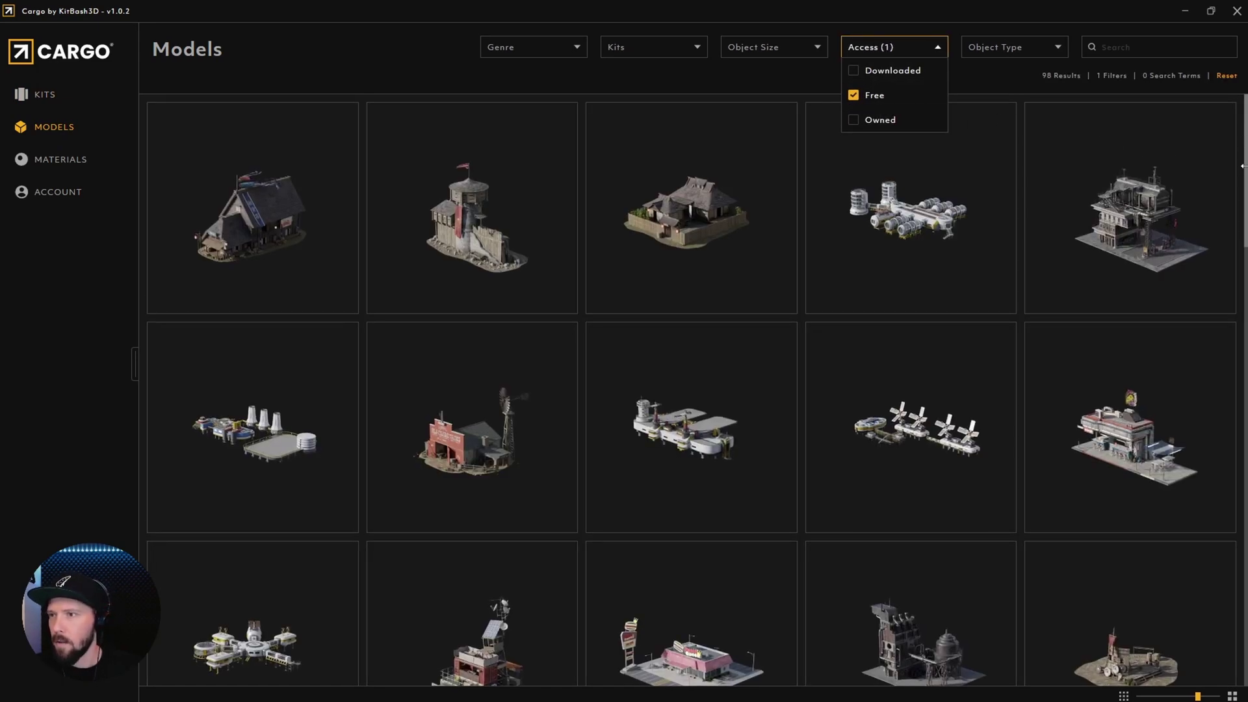
left_click_drag(1246, 168, 1242, 639)
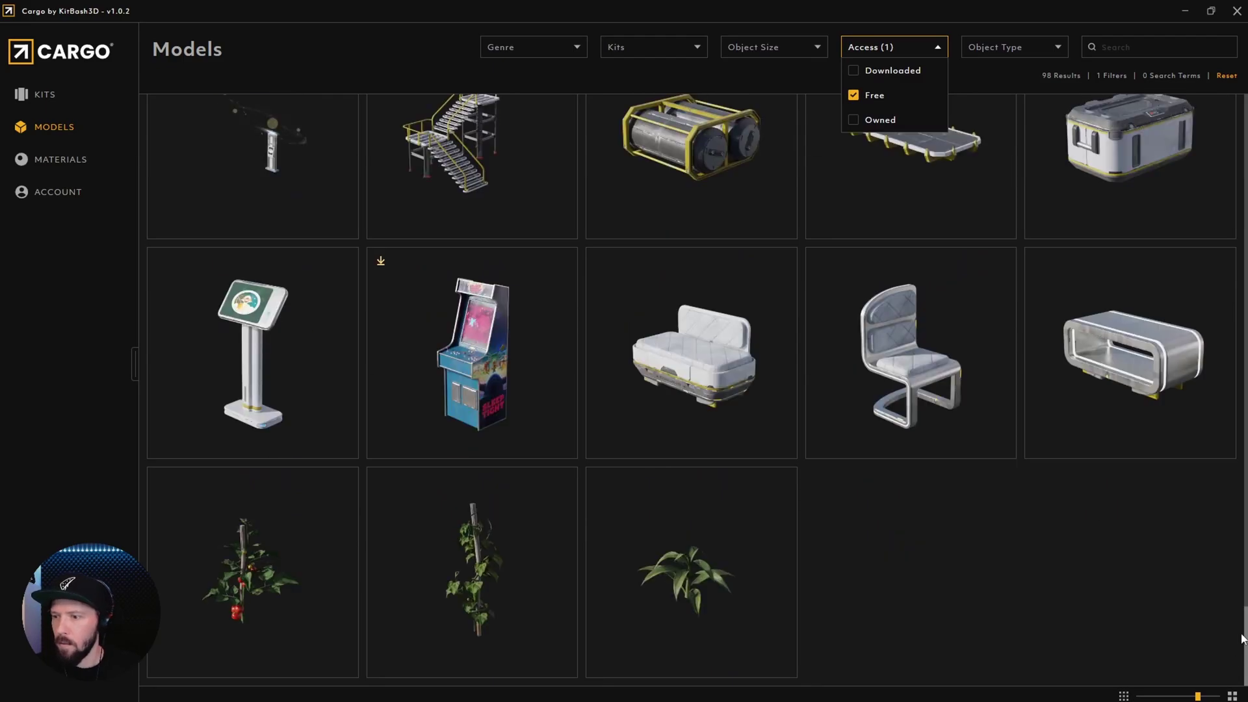
left_click(481, 368)
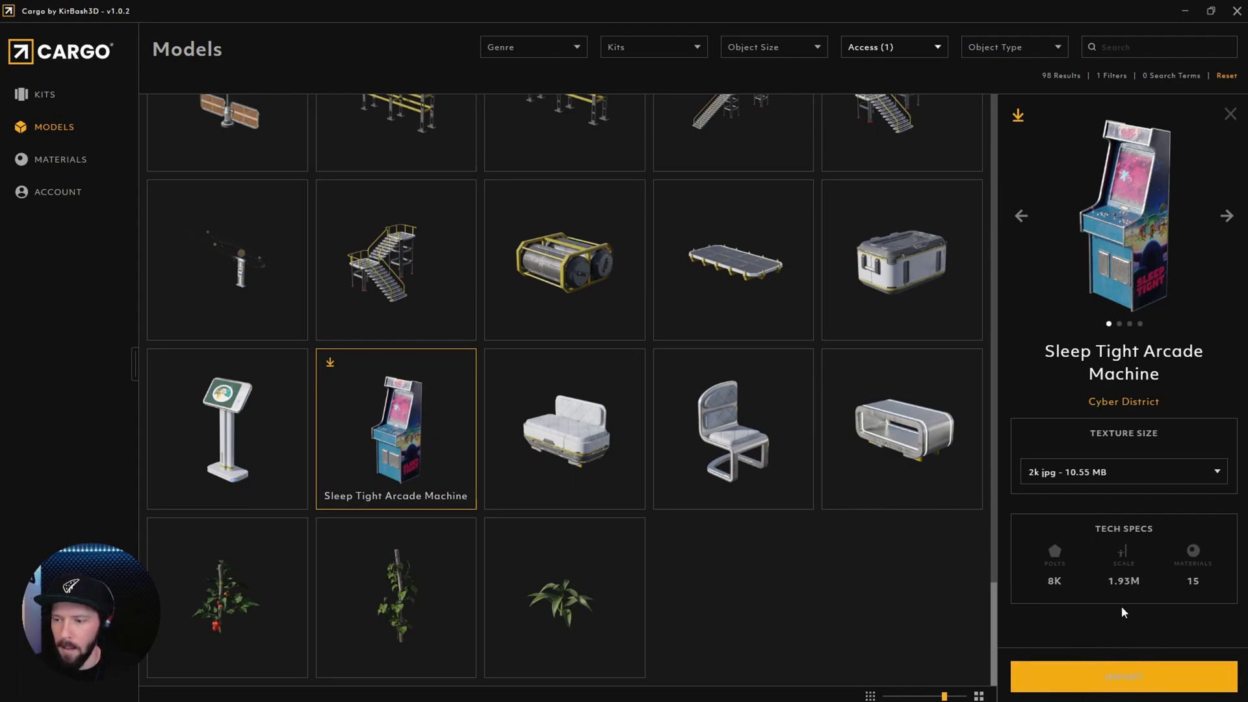
left_click(1127, 681)
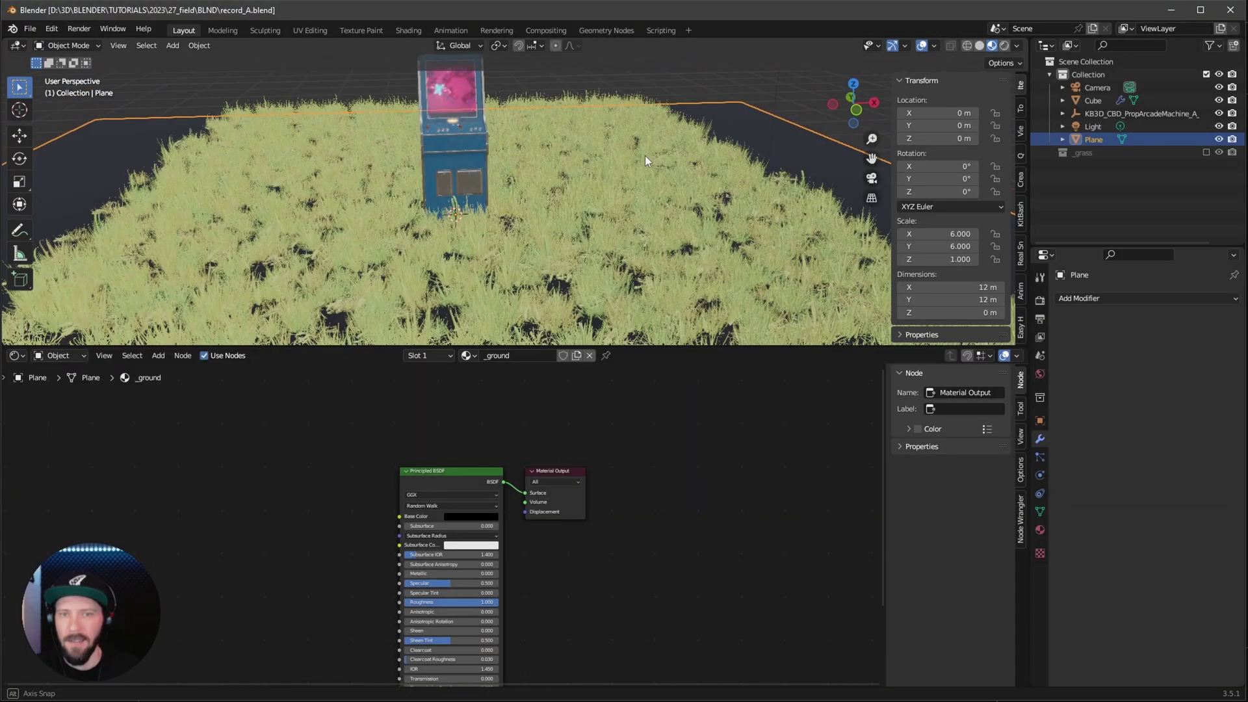
Enlarge the 3D viewport over the Shader Editor and inspect the imported arcade machine standing in the grass
mouse_move(642, 216)
middle_mouse_down("ctrl")
mouse_move(611, 251)
mouse_move(680, 200)
mouse_move(691, 211)
mouse_move(634, 235)
middle_mouse_up("ctrl")
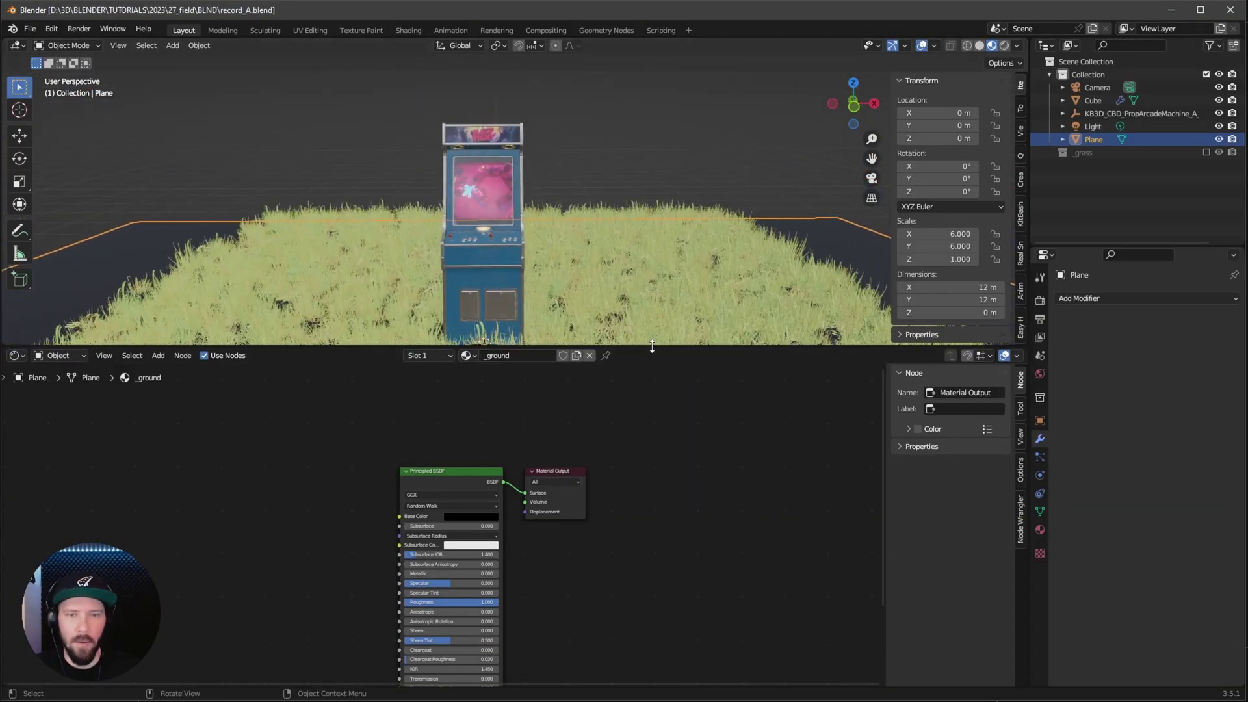
left_click_drag(652, 347, 652, 562)
middle_click_drag(662, 407, 623, 430)
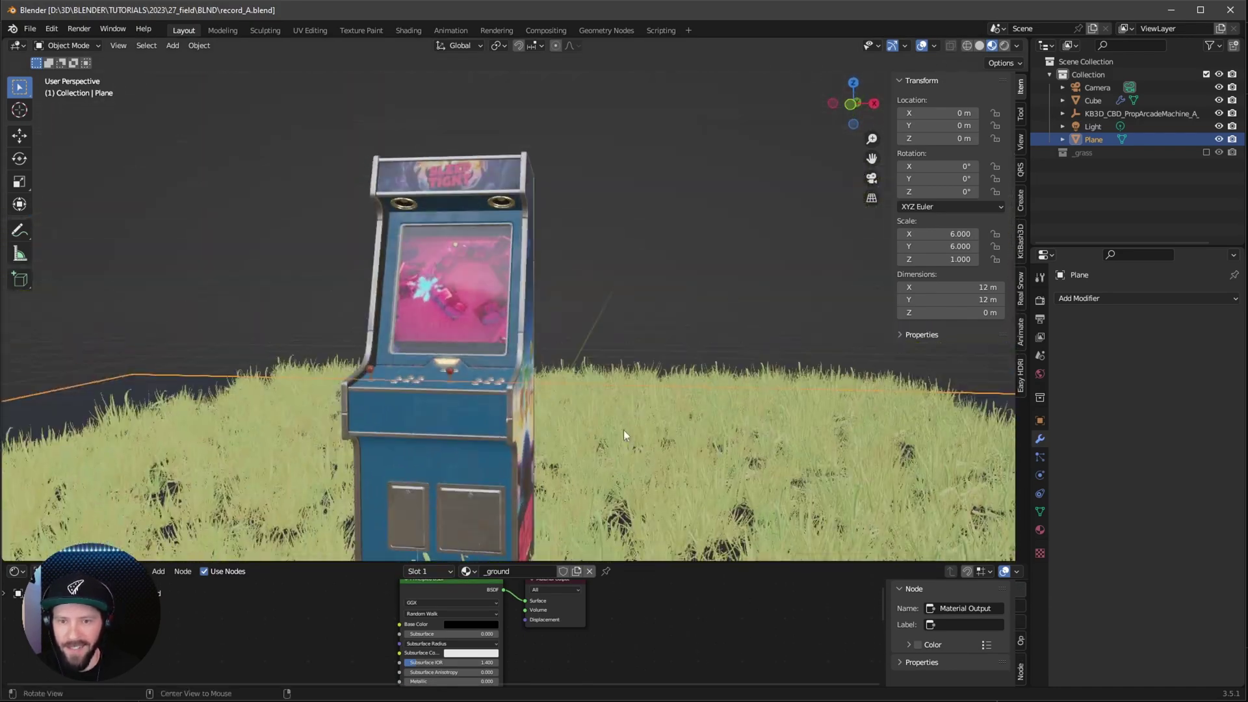
left_click_drag(666, 564, 666, 397)
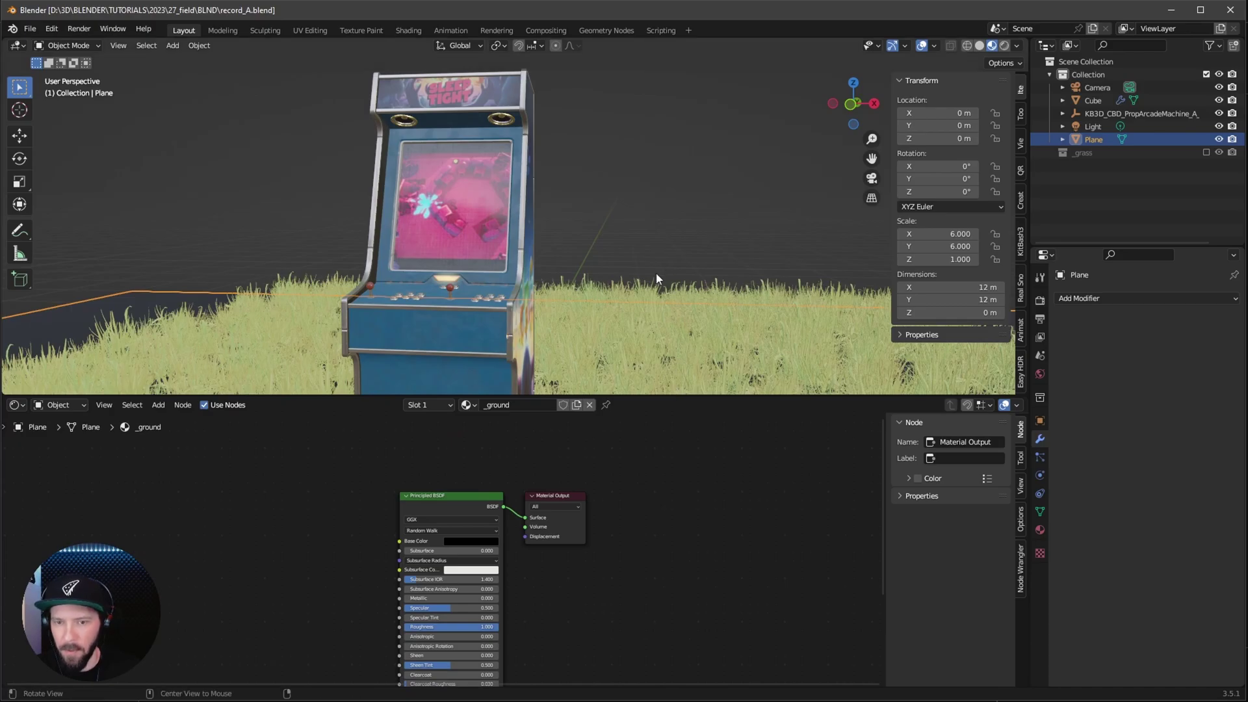
middle_click_drag(656, 279, 732, 4)
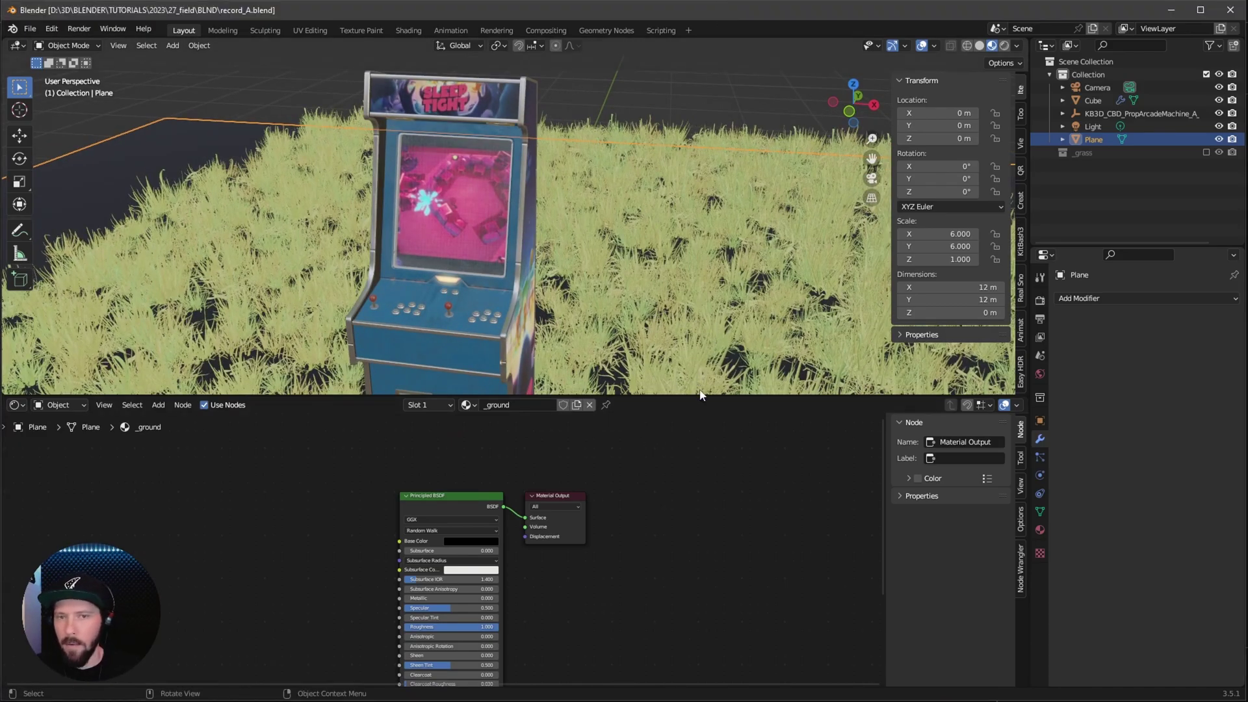
left_click_drag(689, 396, 689, 574)
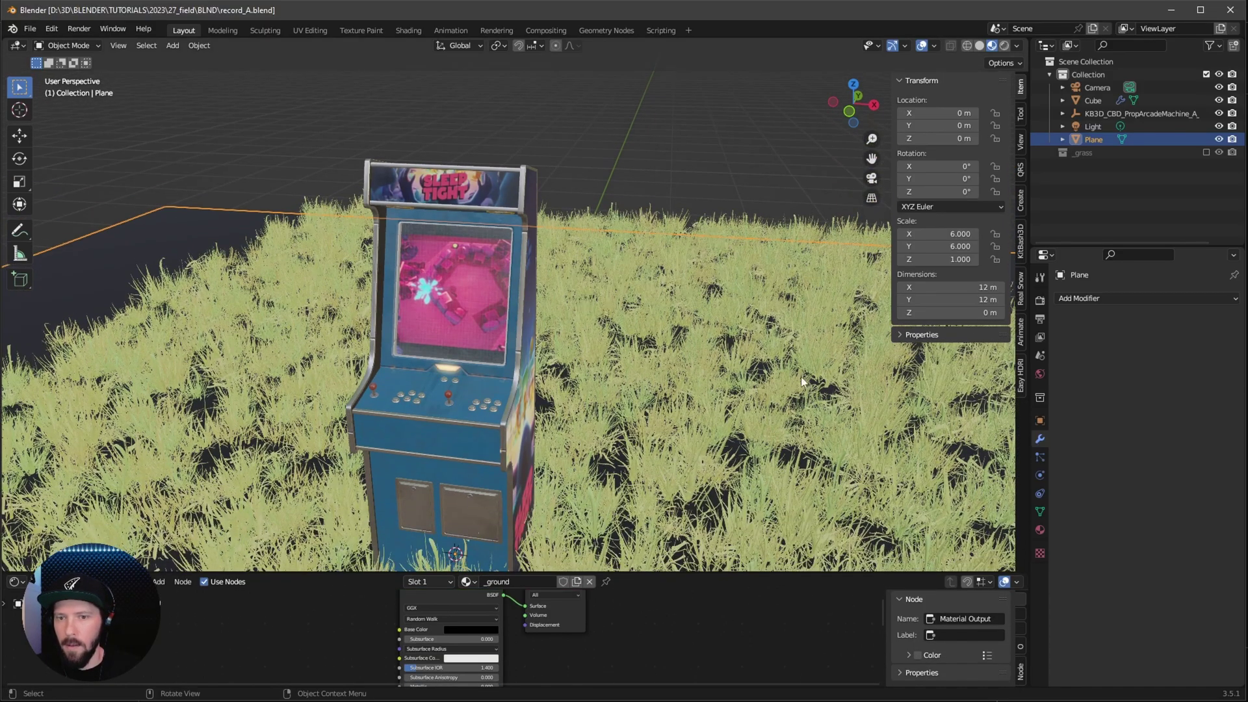
Split the 3D viewport into two side-by-side views and show the camera view in one of them
left_click_drag(1028, 40, 539, 257)
key("n")
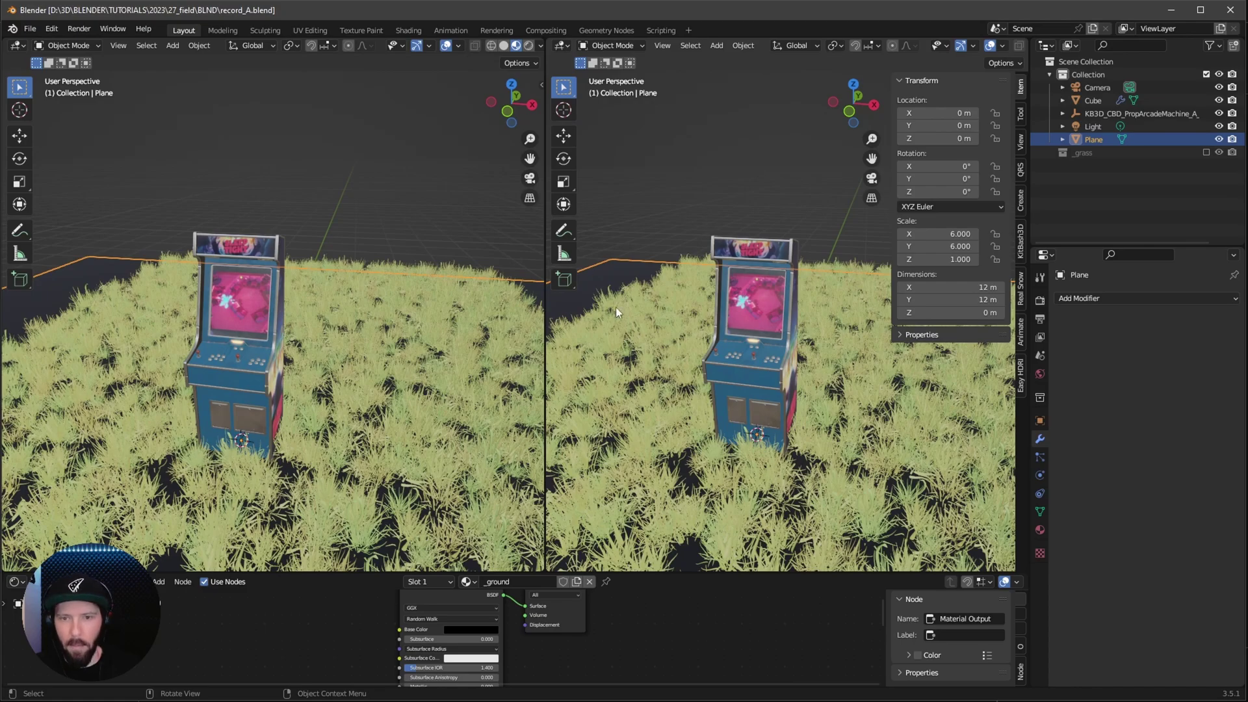
key("n")
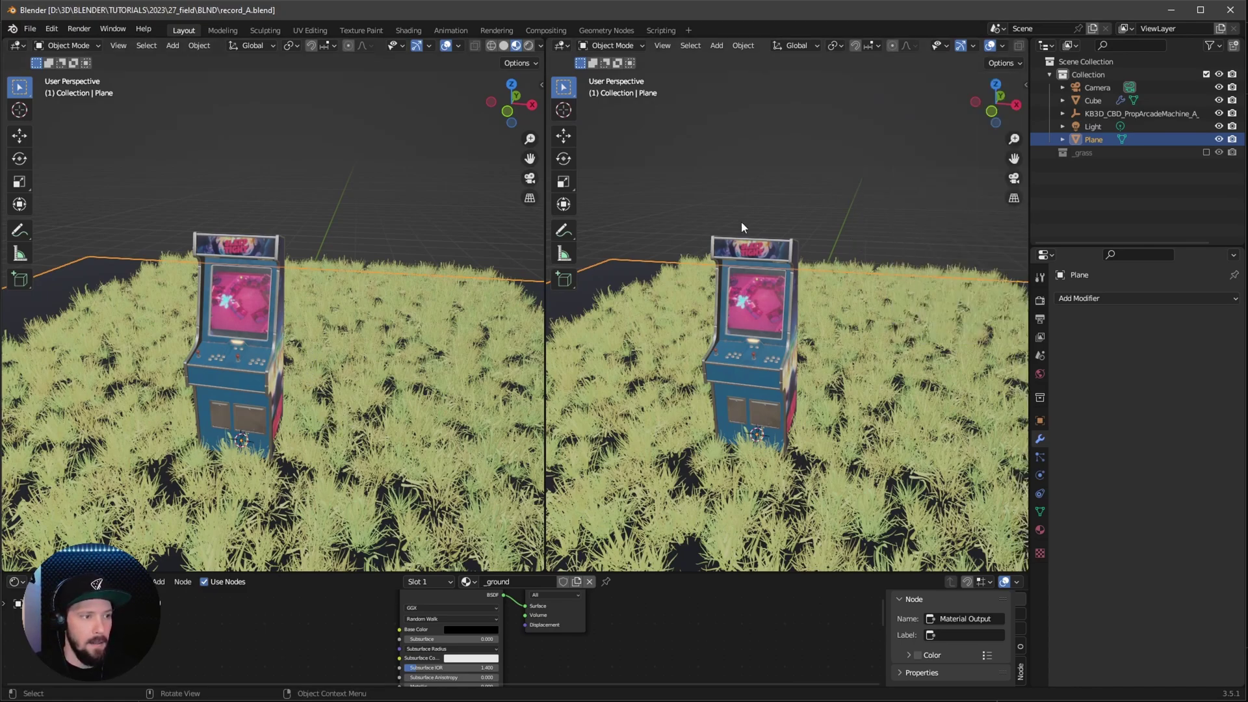
key("KP_0")
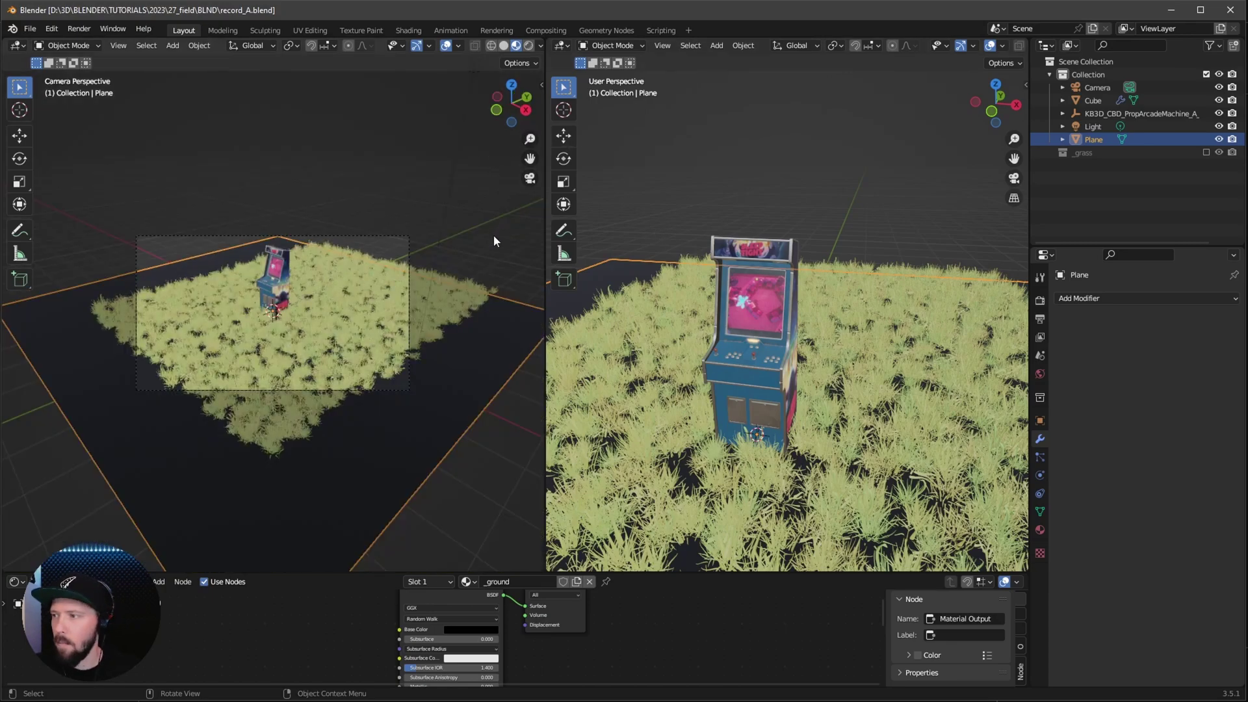
Set the camera's location to X -0.73 m, Y -3 m and Z 0.4 m
key("n")
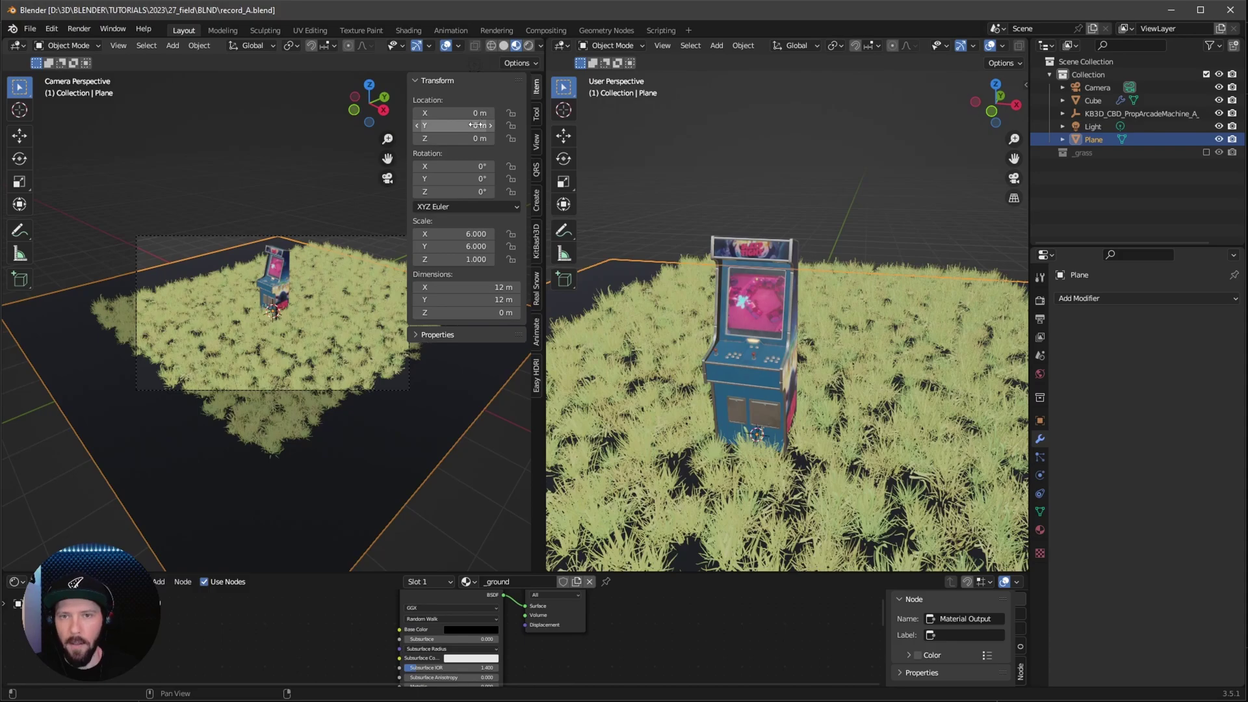
left_click(1098, 89)
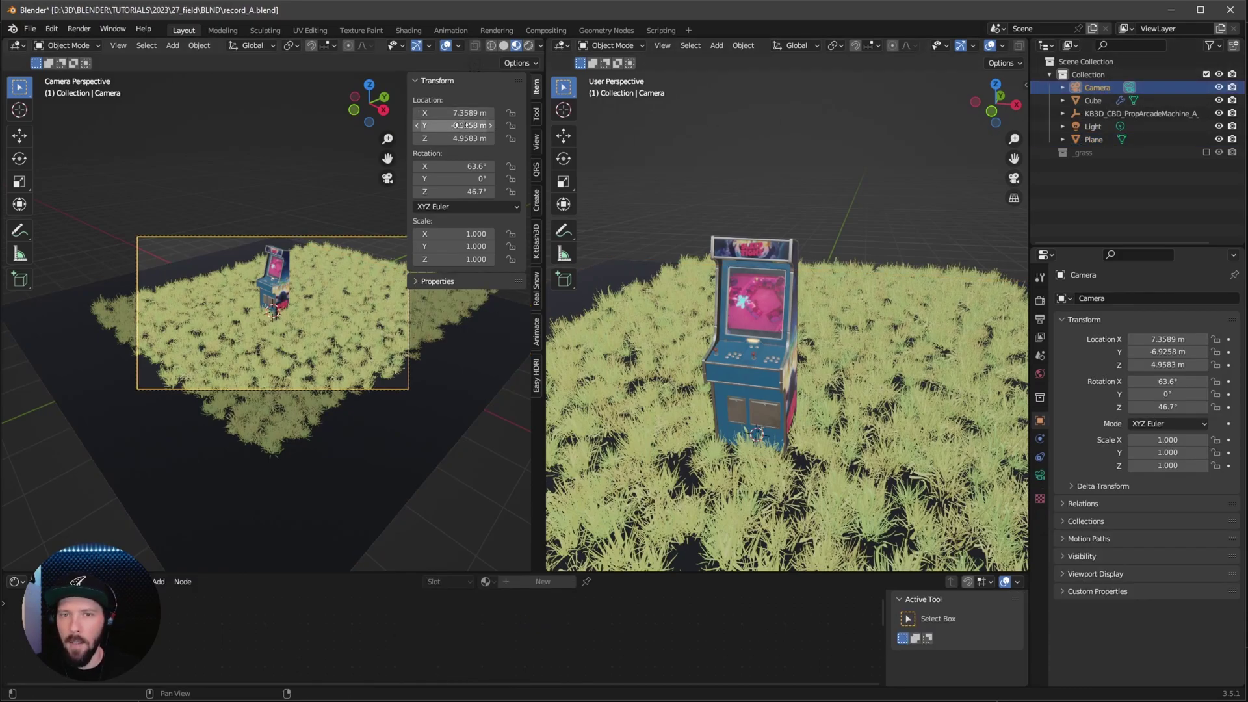
double_click(463, 112)
key("Tab")
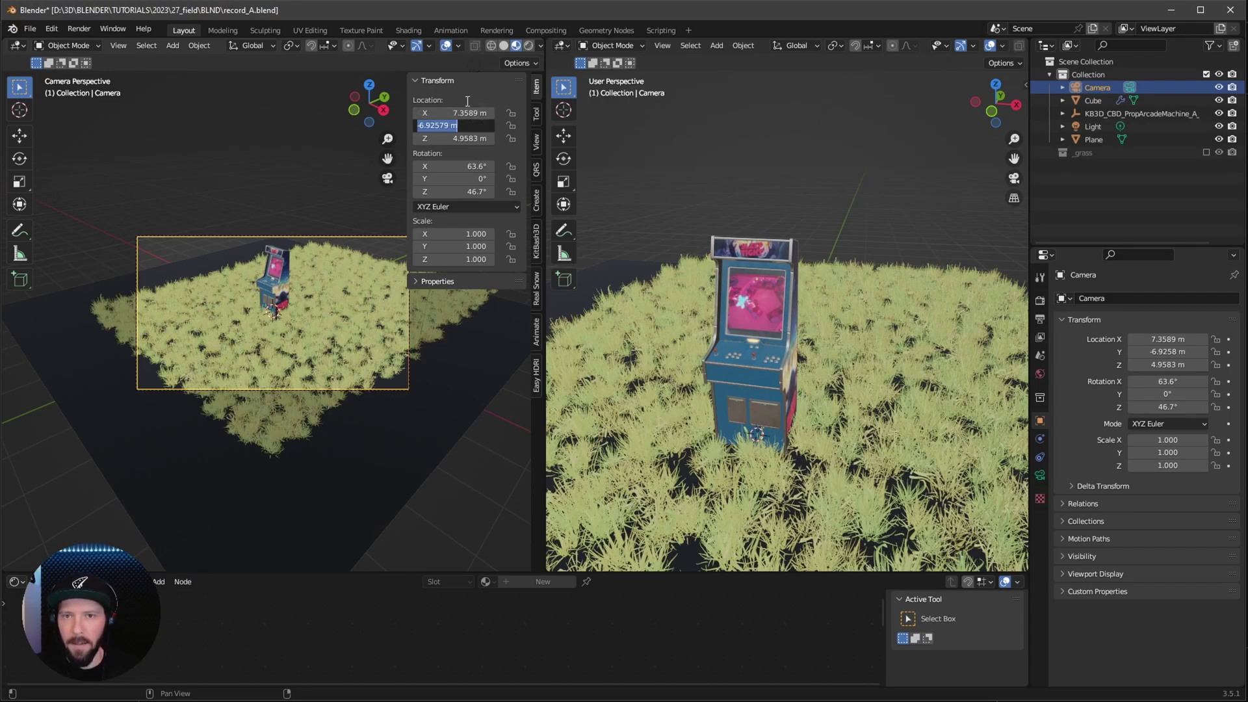
key("shift+Tab")
key("BackSpace")
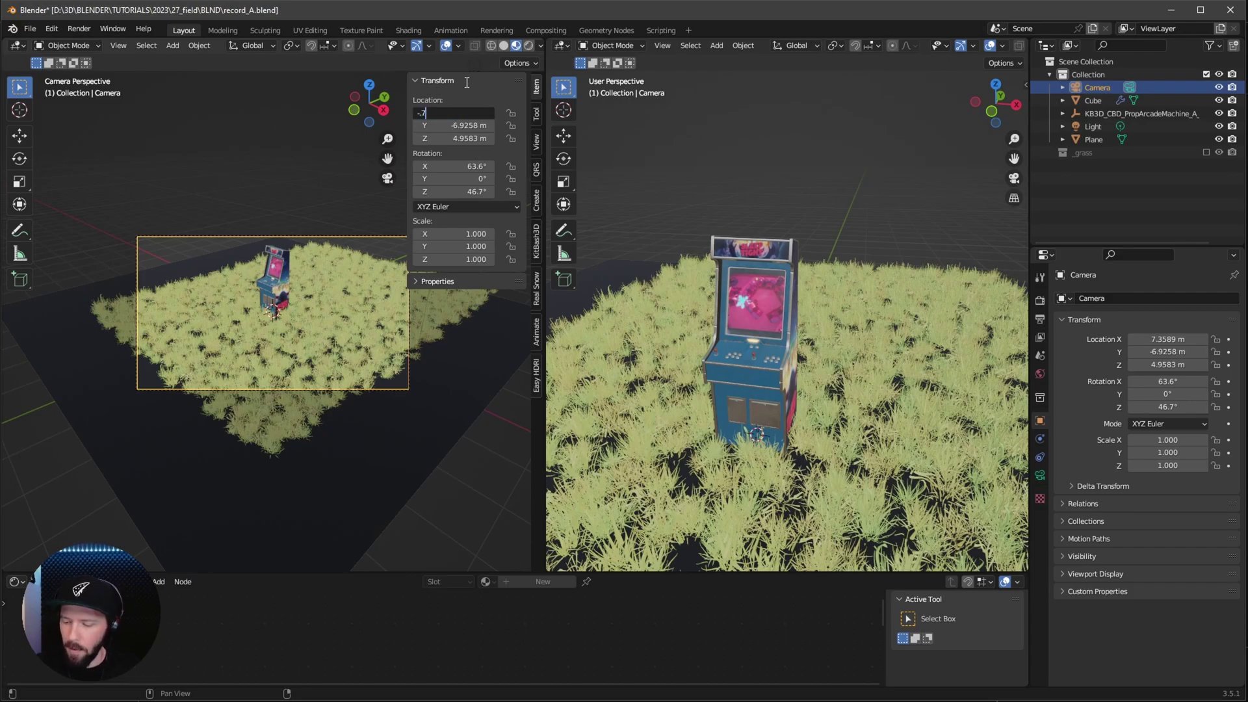
type("-.73")
key("Tab")
key("BackSpace")
type("-3")
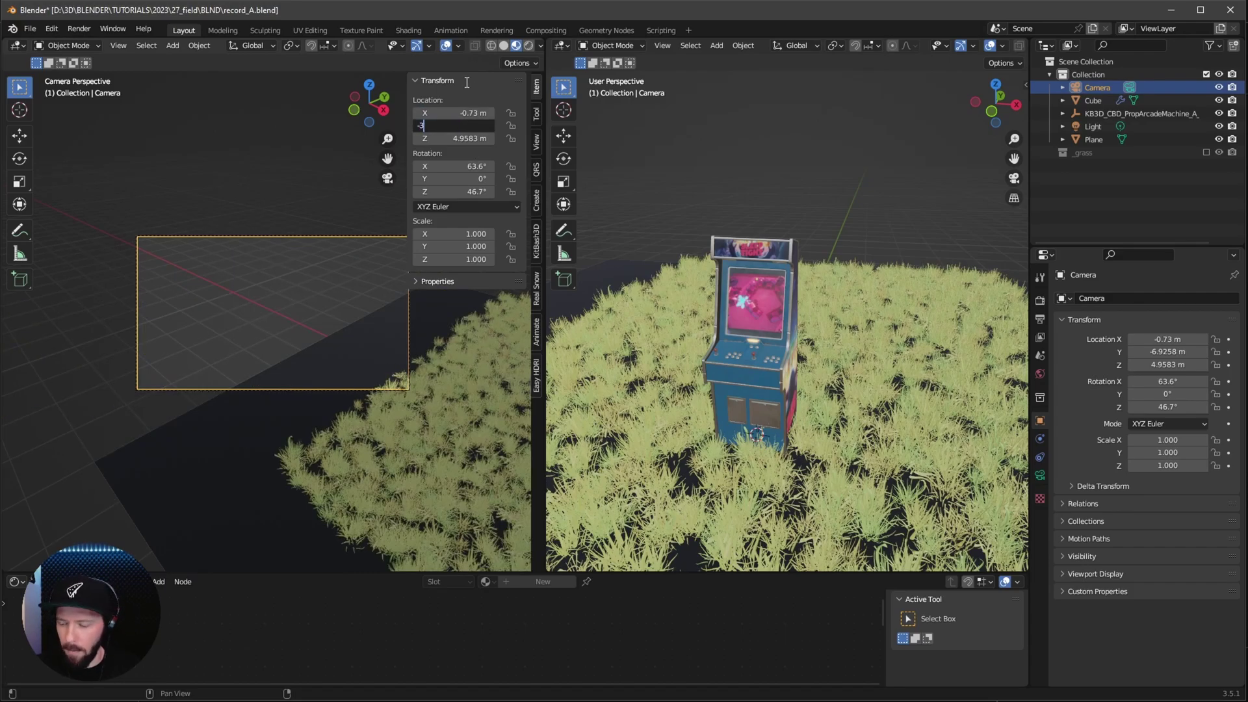
key("Tab")
type("0")
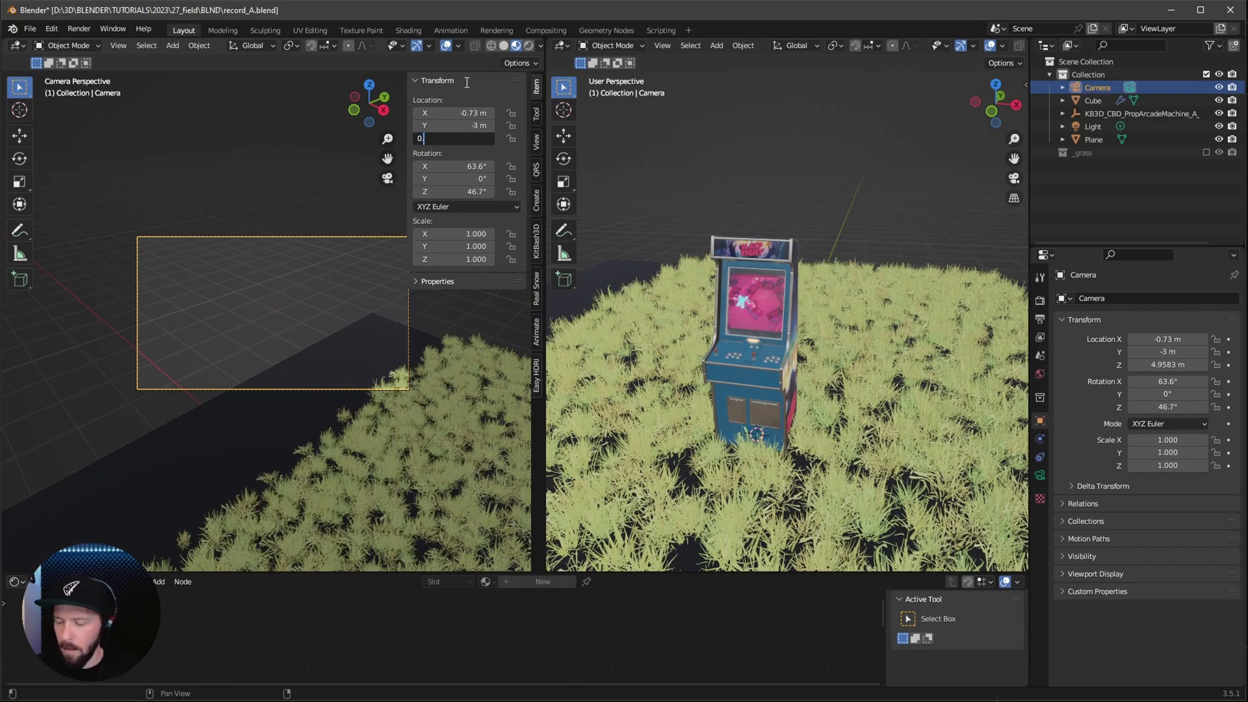
key("Tab")
Set the camera's rotation to 120° on X and -11° on Z
type("120")
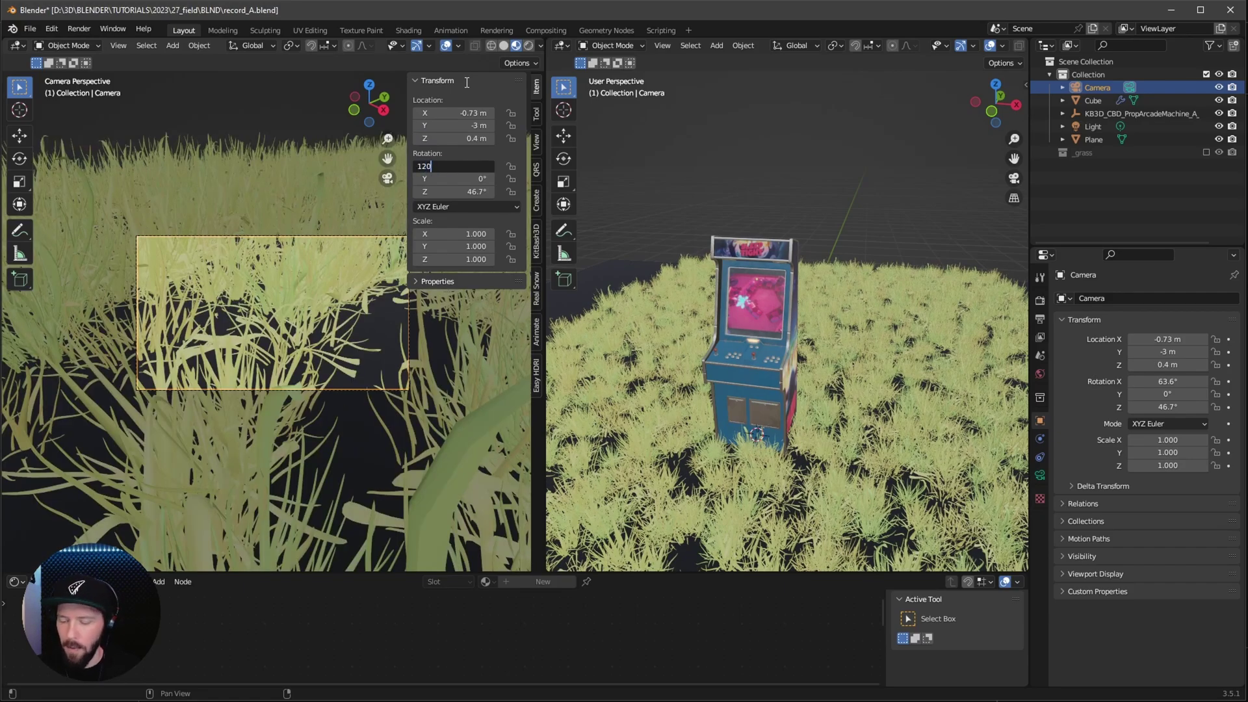
key("Tab")
key("Tab")
key("BackSpace")
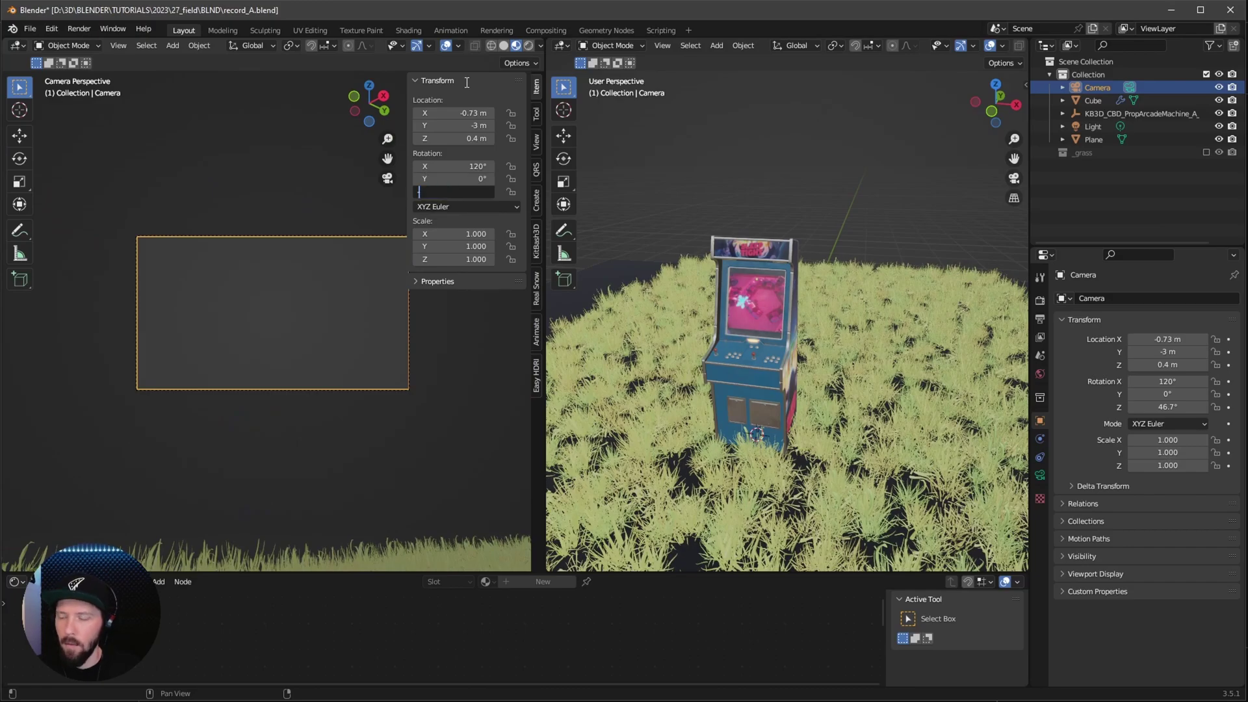
type("-11")
key("Return")
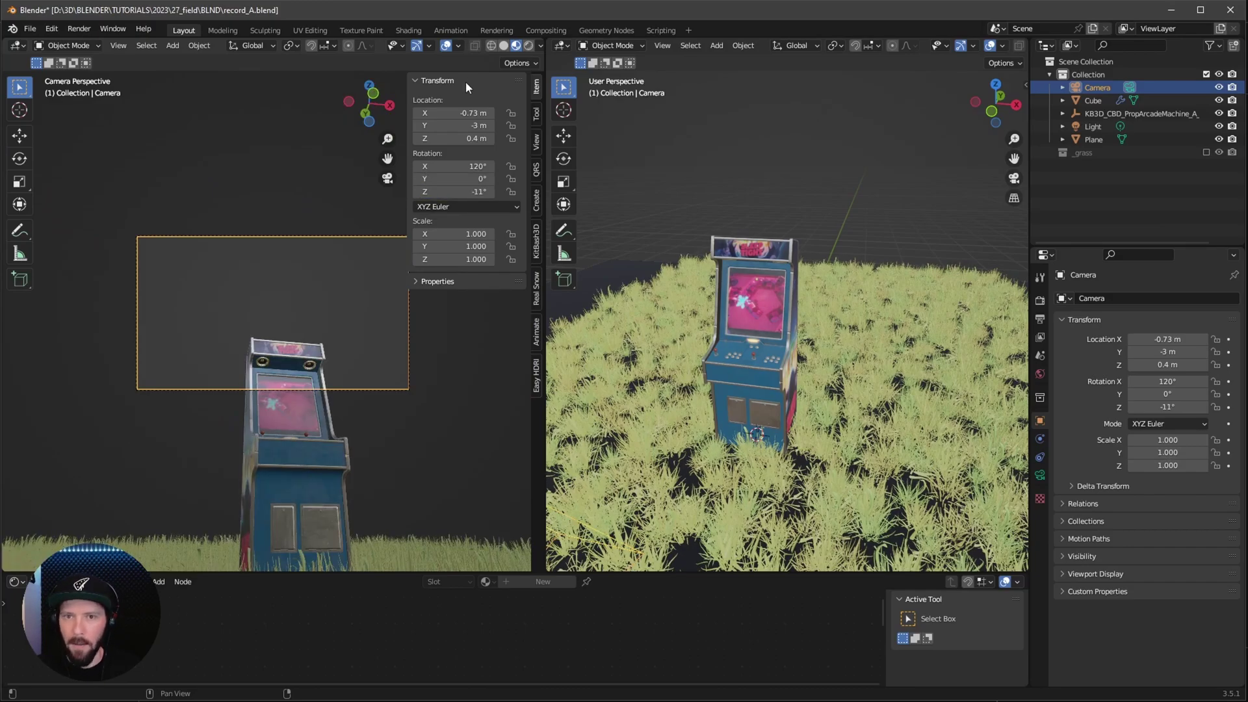
Set the camera's focal length to 11 mm
left_click(1041, 476)
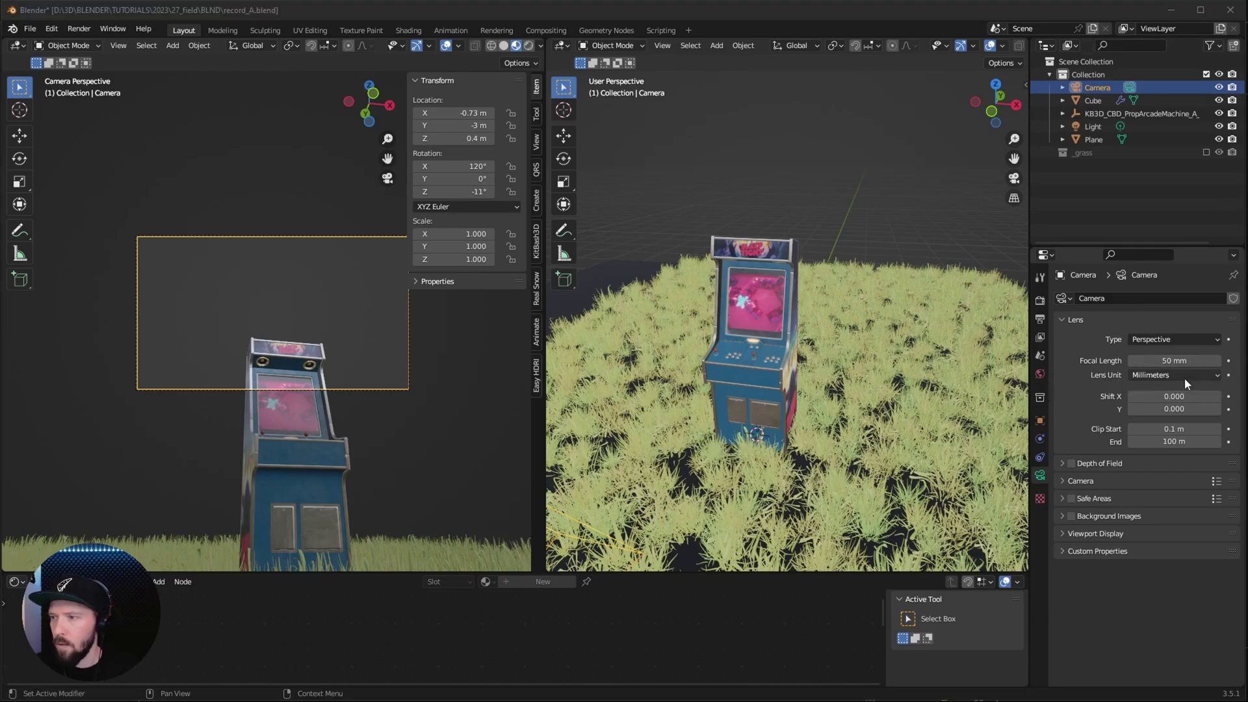
left_click(1174, 360)
type("11")
key("Return")
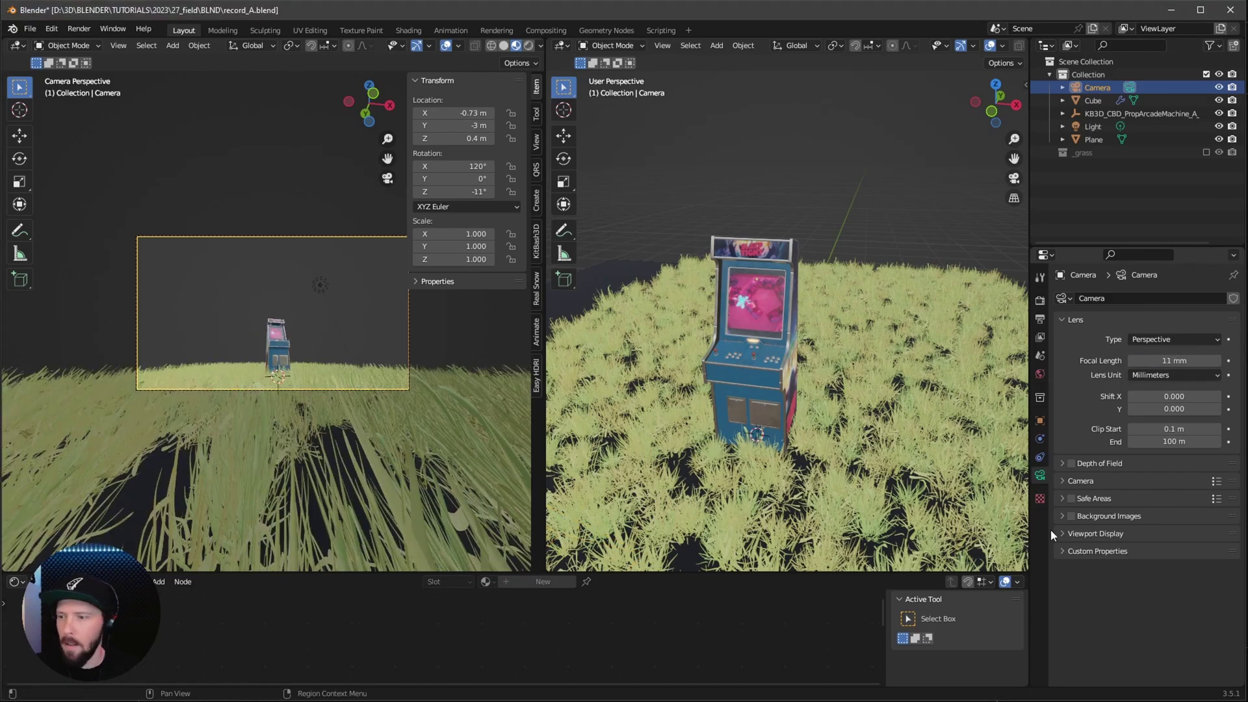
Raise the camera's passepartout to 1.000 and hide the transform sidebar in the camera view
left_click(1053, 535)
left_click_drag(1184, 628, 1215, 565)
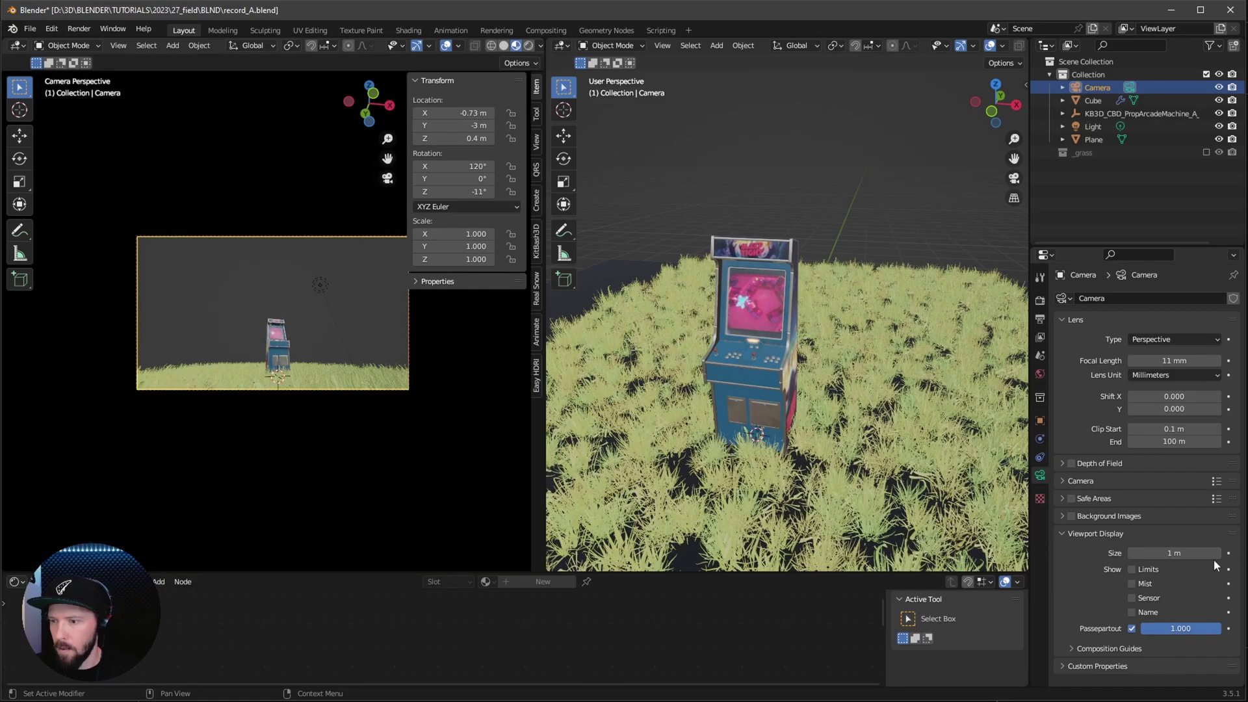
key("n")
Switch the render engine to Cycles and set its device to GPU Compute
left_click(1040, 300)
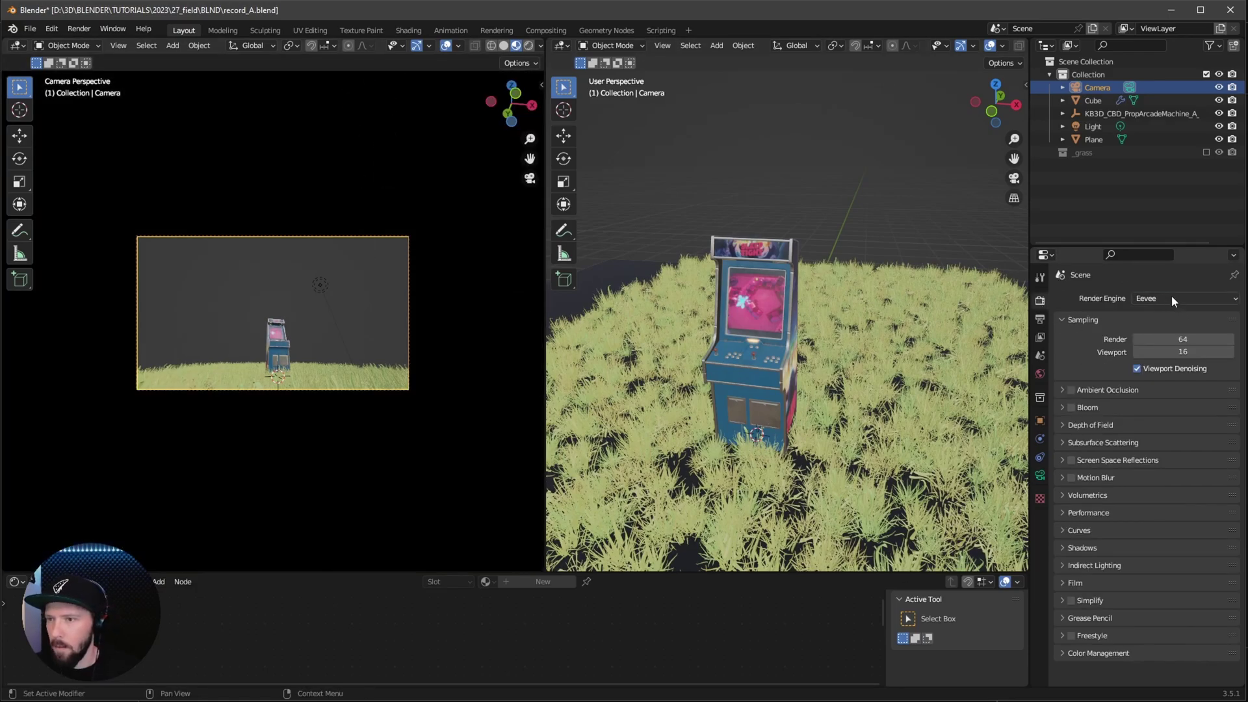
left_click(1172, 298)
left_click(1170, 353)
left_click(1154, 330)
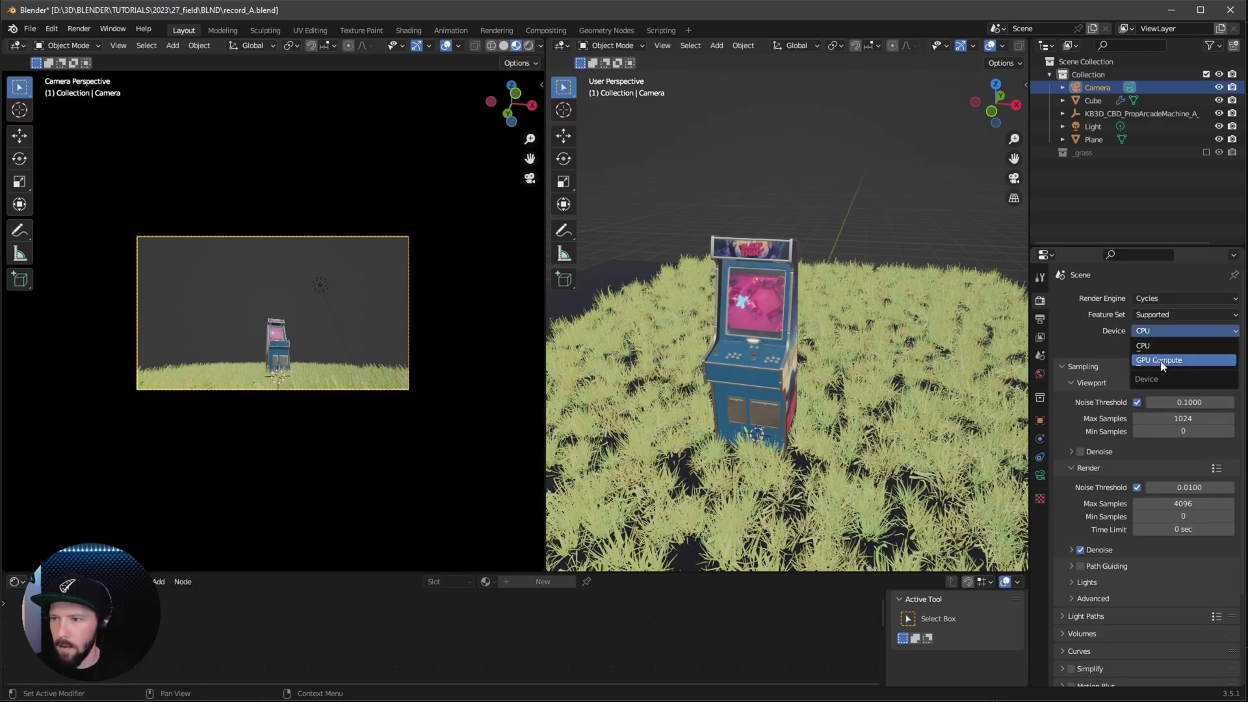
left_click(1160, 361)
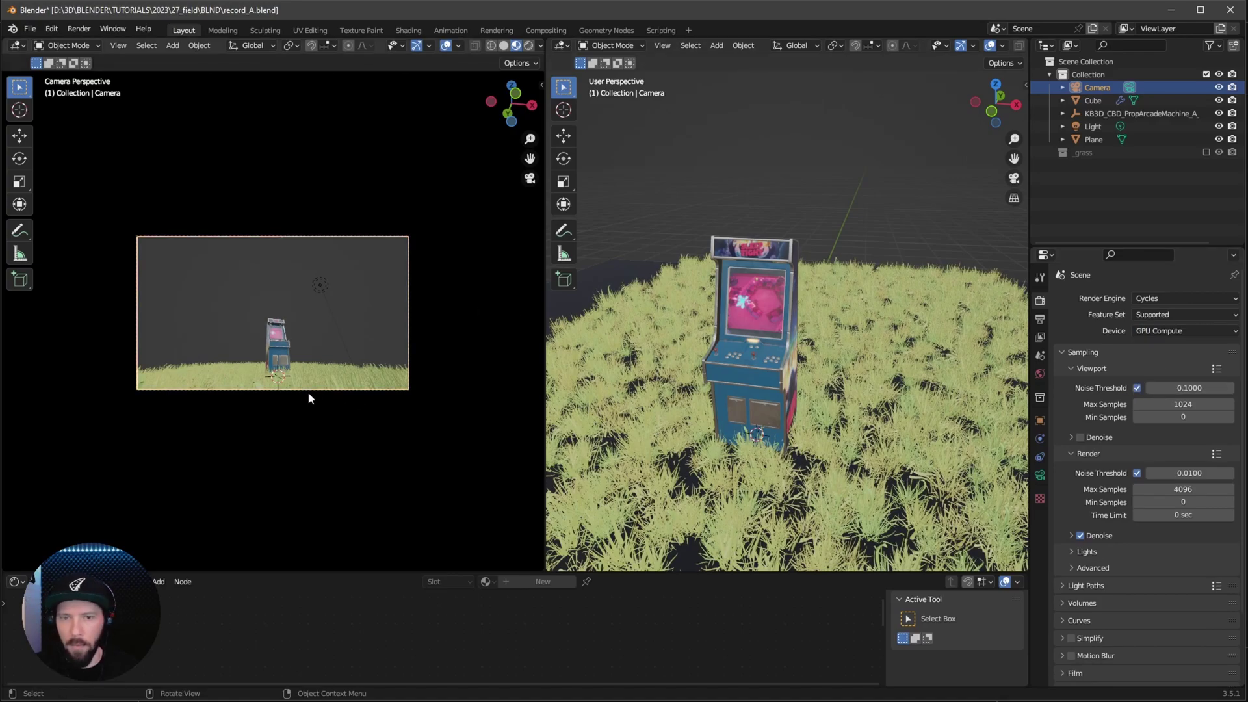
Show the camera view in Rendered shading, with the camera frame filling more of the viewport
key("z")
left_click(313, 323)
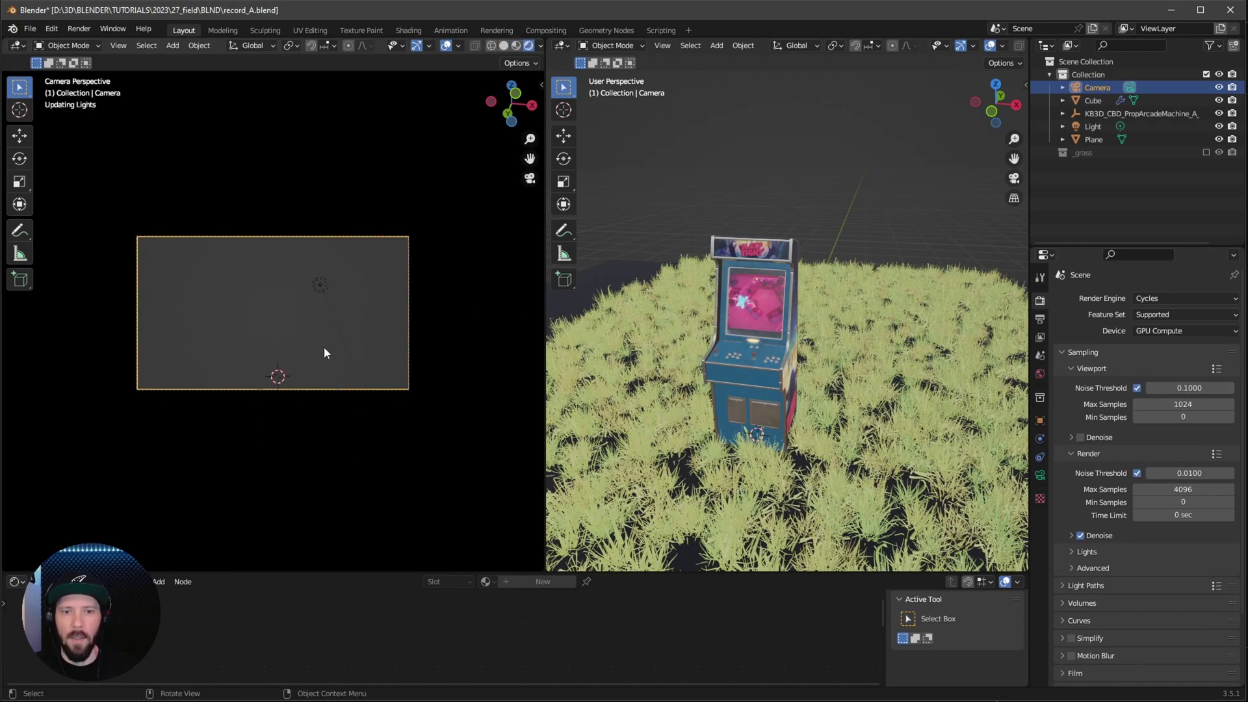
scroll(325, 353, "up", 3)
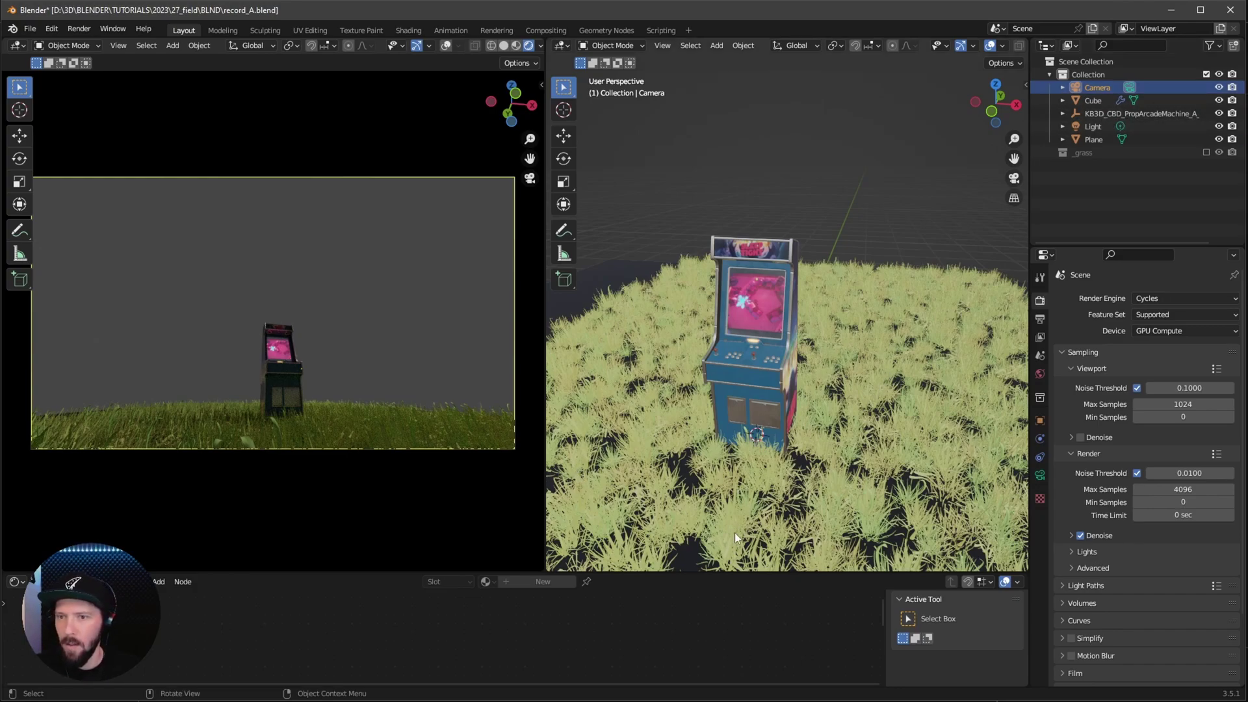
Set the Z location of the arcade machine's child mesh to 0 m, after expanding its parent group in a widened Outliner
left_click(1099, 114)
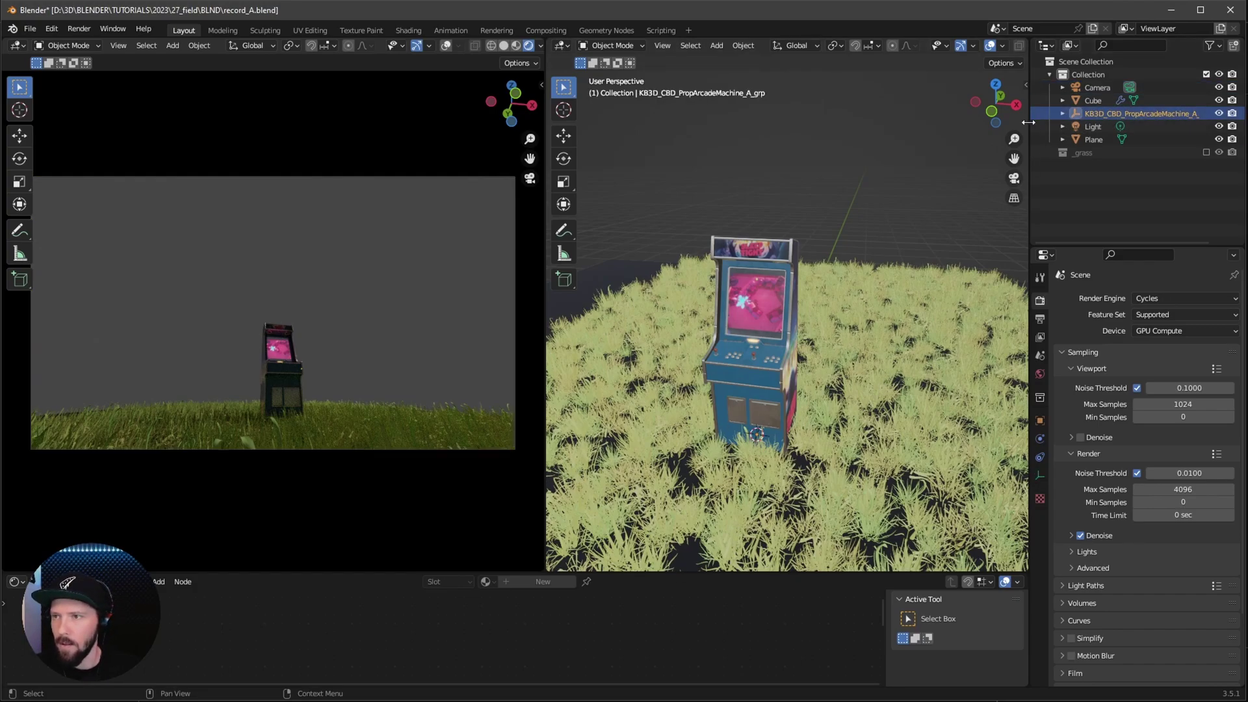
left_click_drag(1030, 163, 946, 162)
left_click(979, 114)
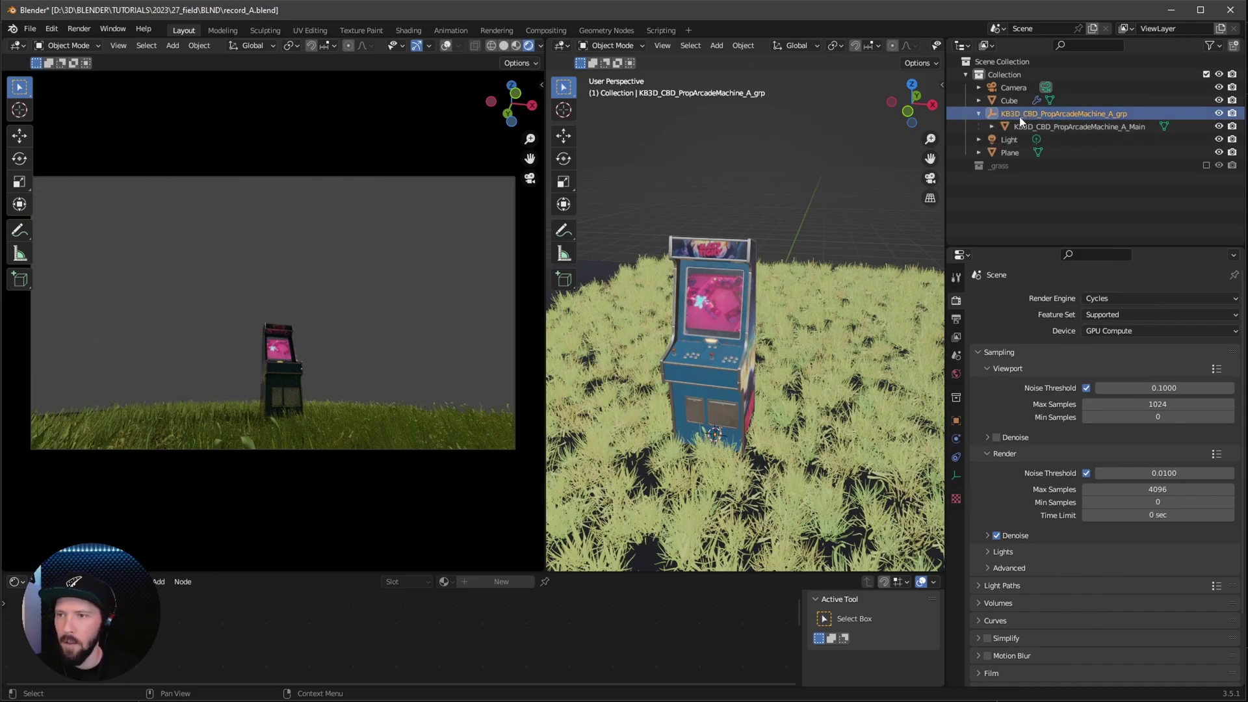
left_click(1035, 127)
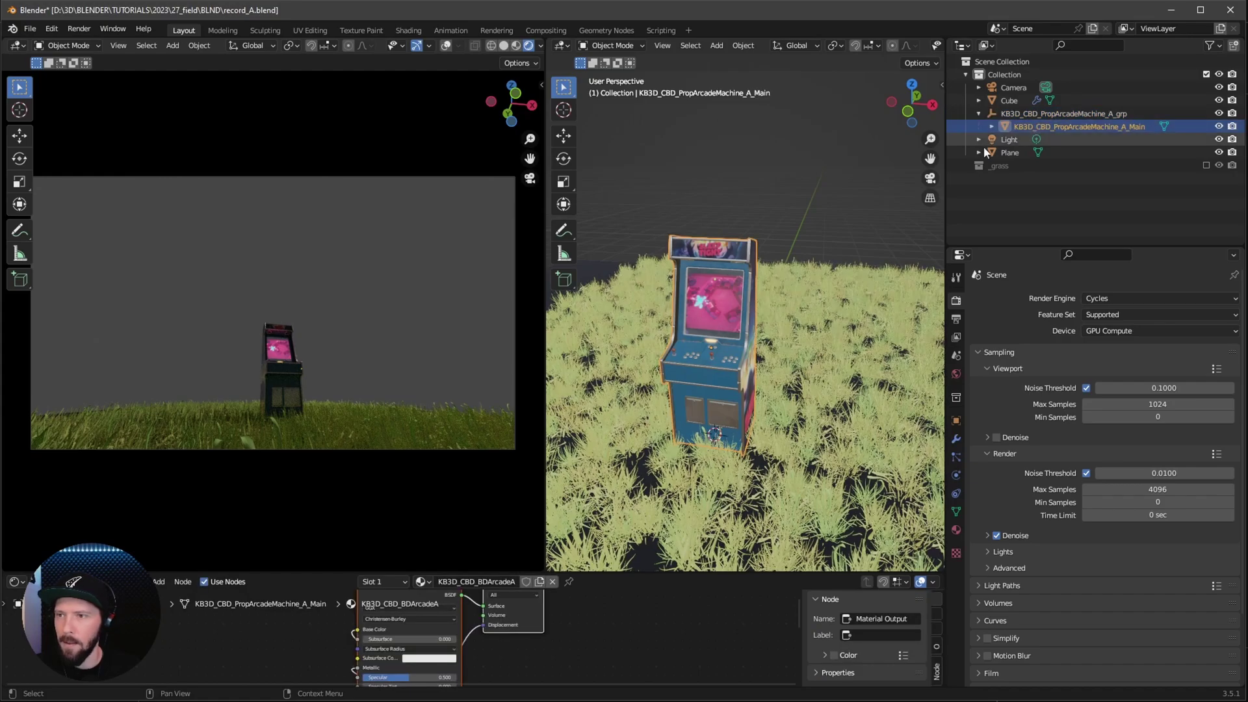
key("n")
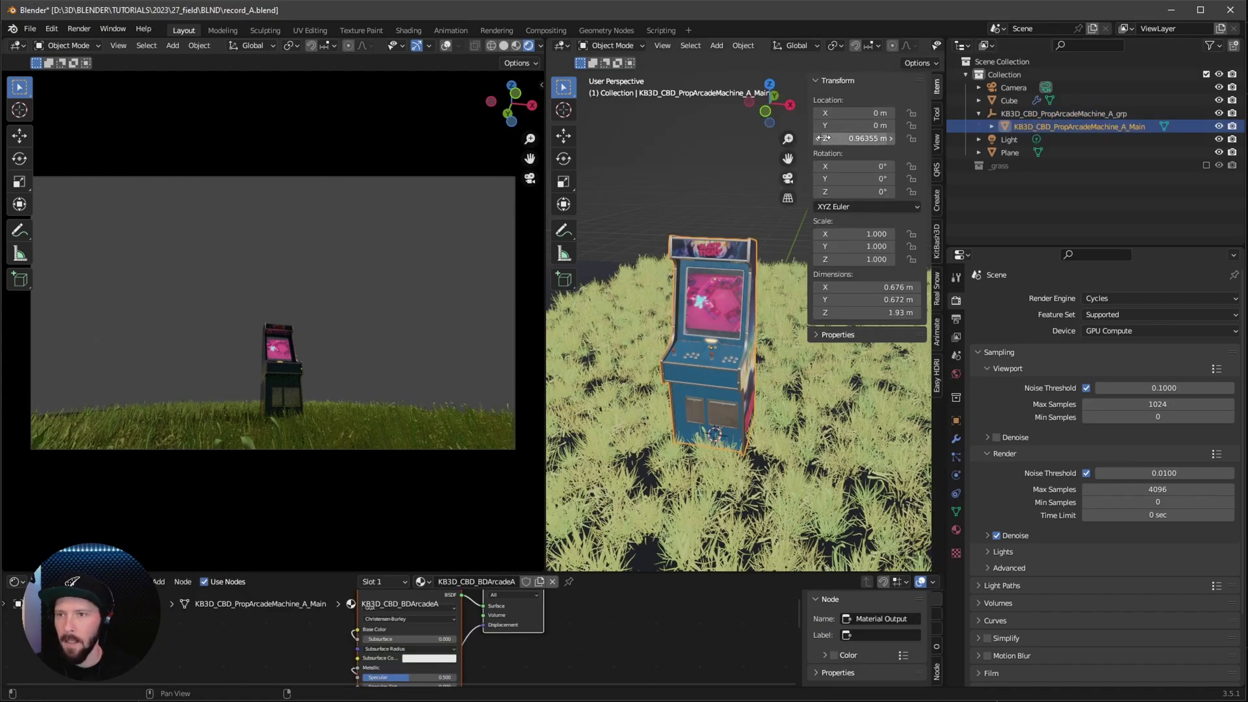
left_click(865, 142)
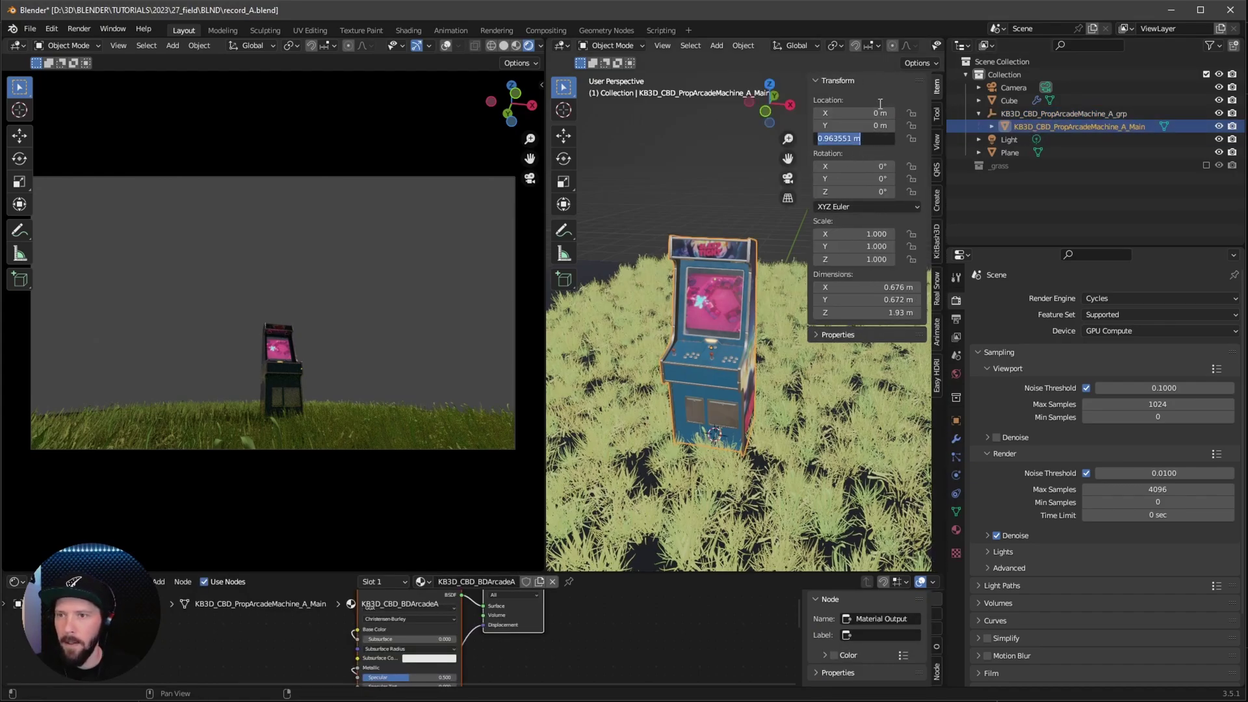
type("0")
key("Return")
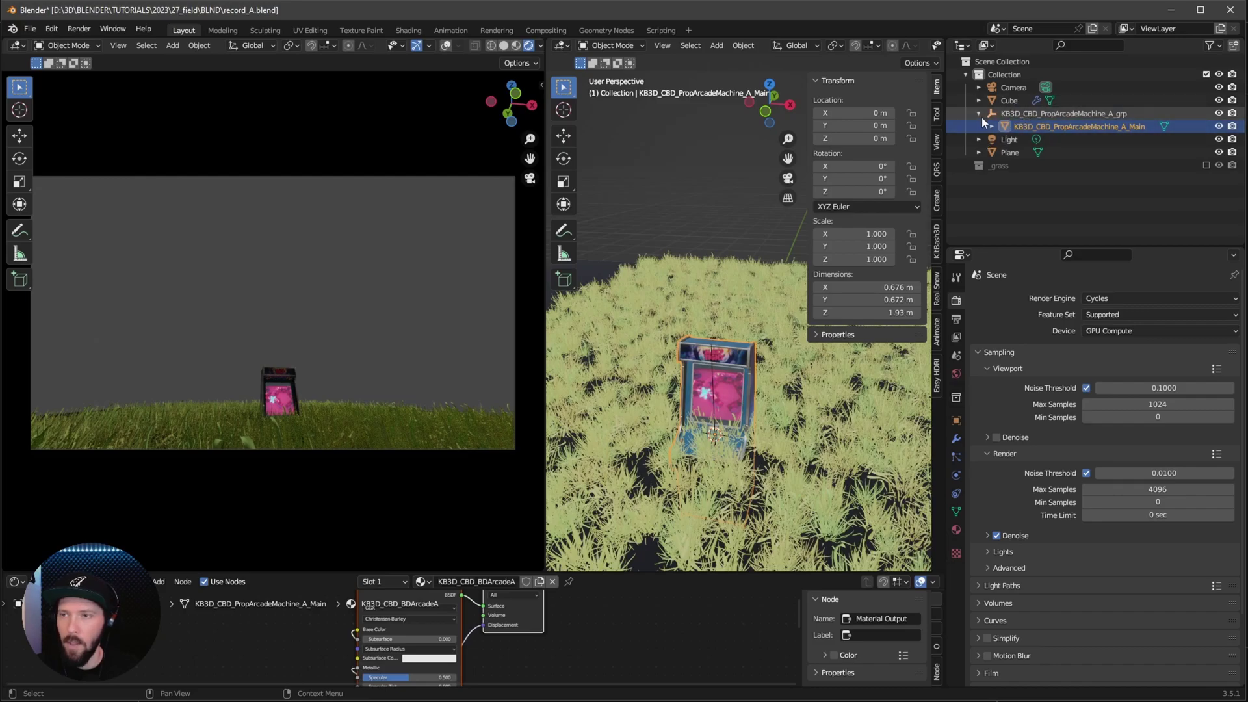
Set the arcade machine's parent group to Z location 0.45 m, Y rotation -90° and Z rotation -37.8°
left_click(1020, 113)
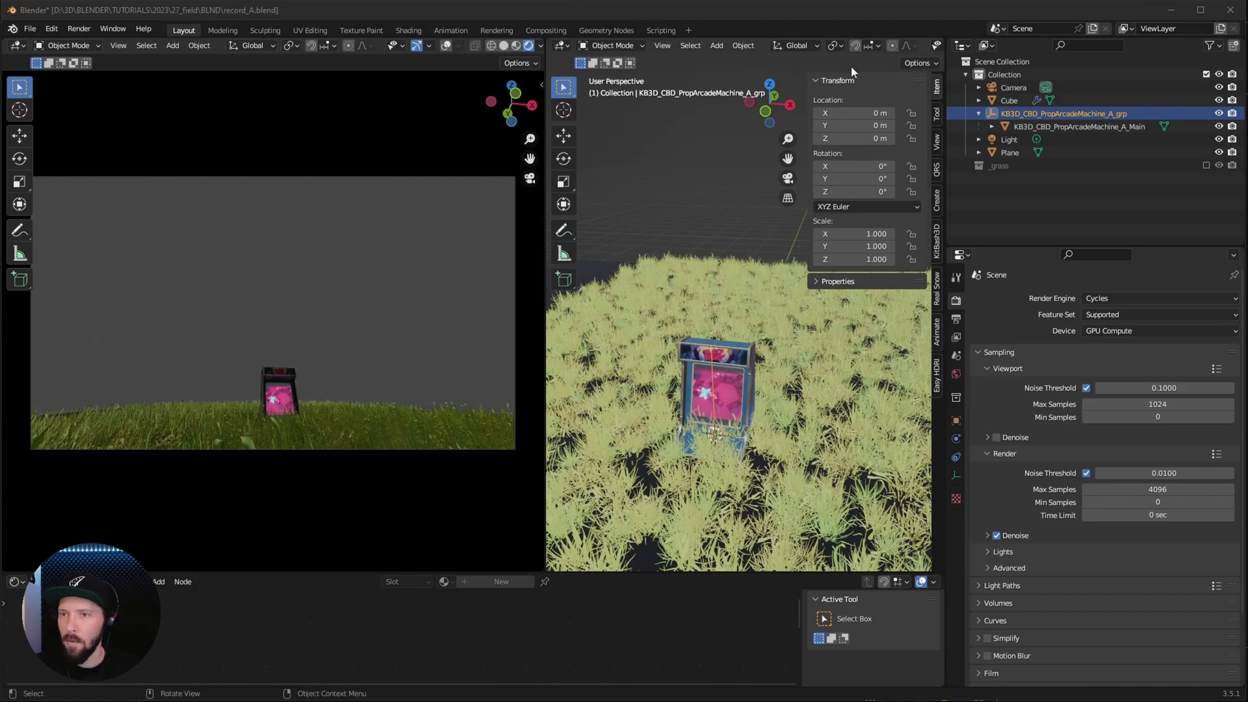
left_click(866, 138)
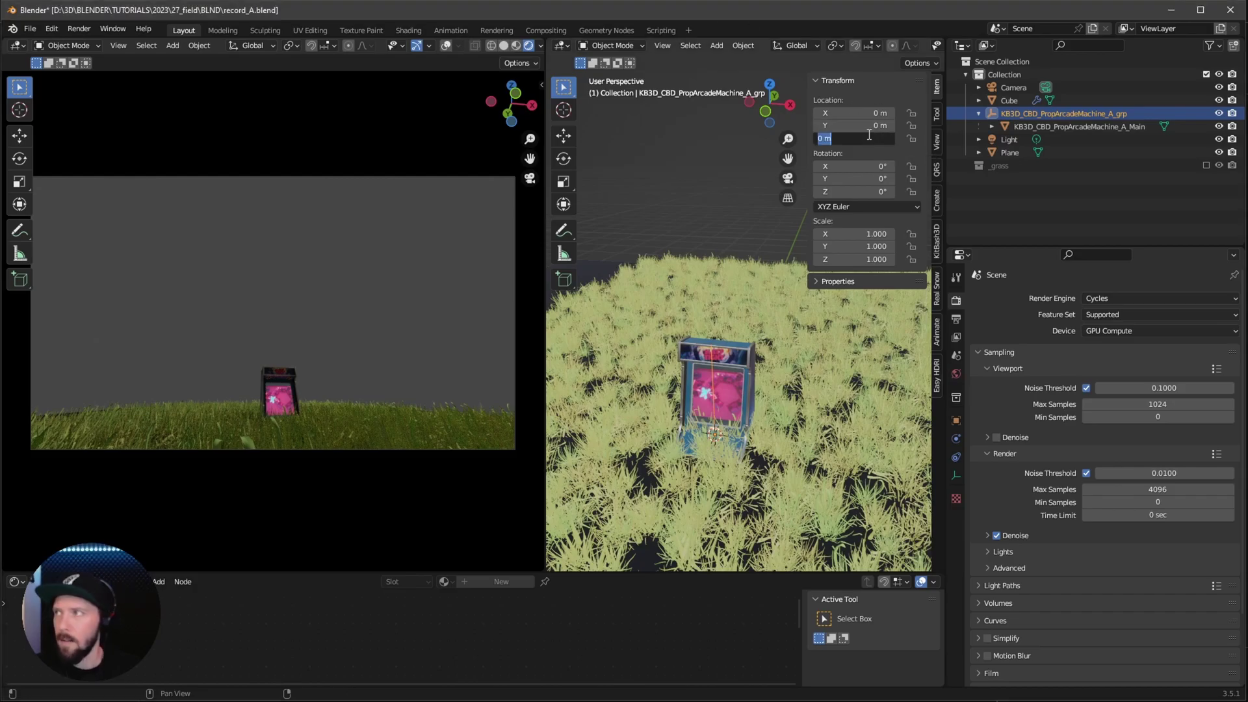
key("Return")
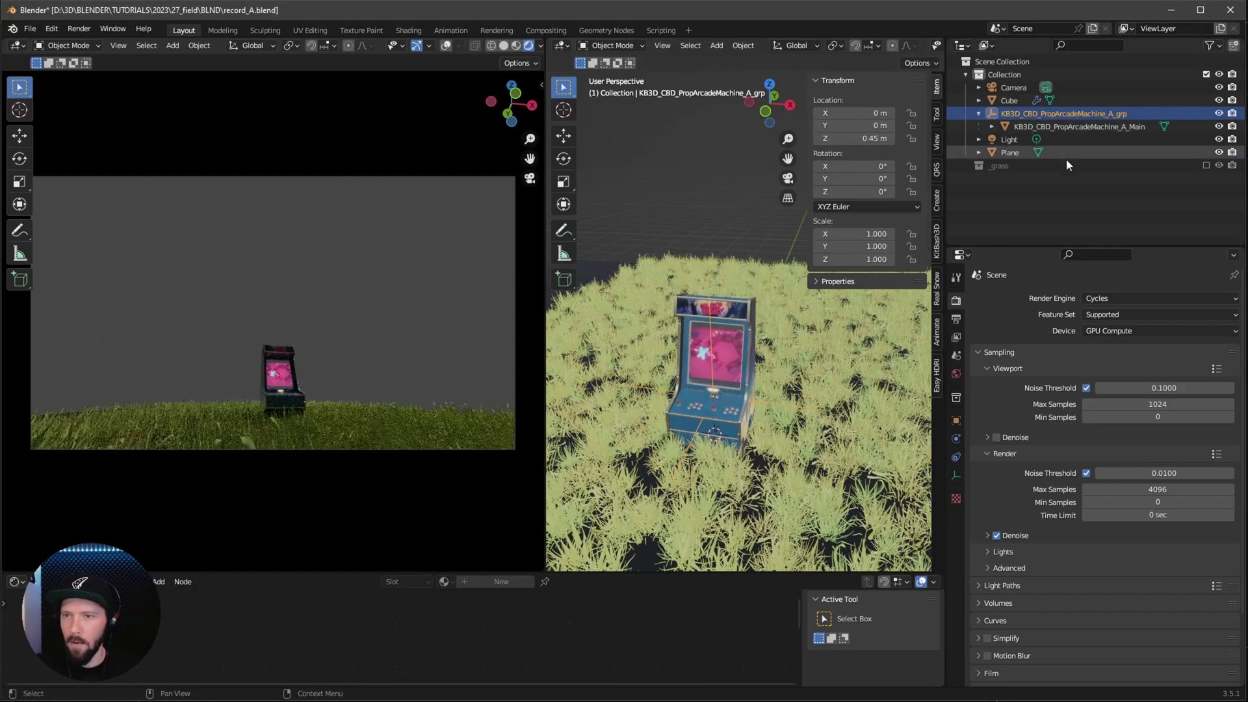
left_click(868, 176)
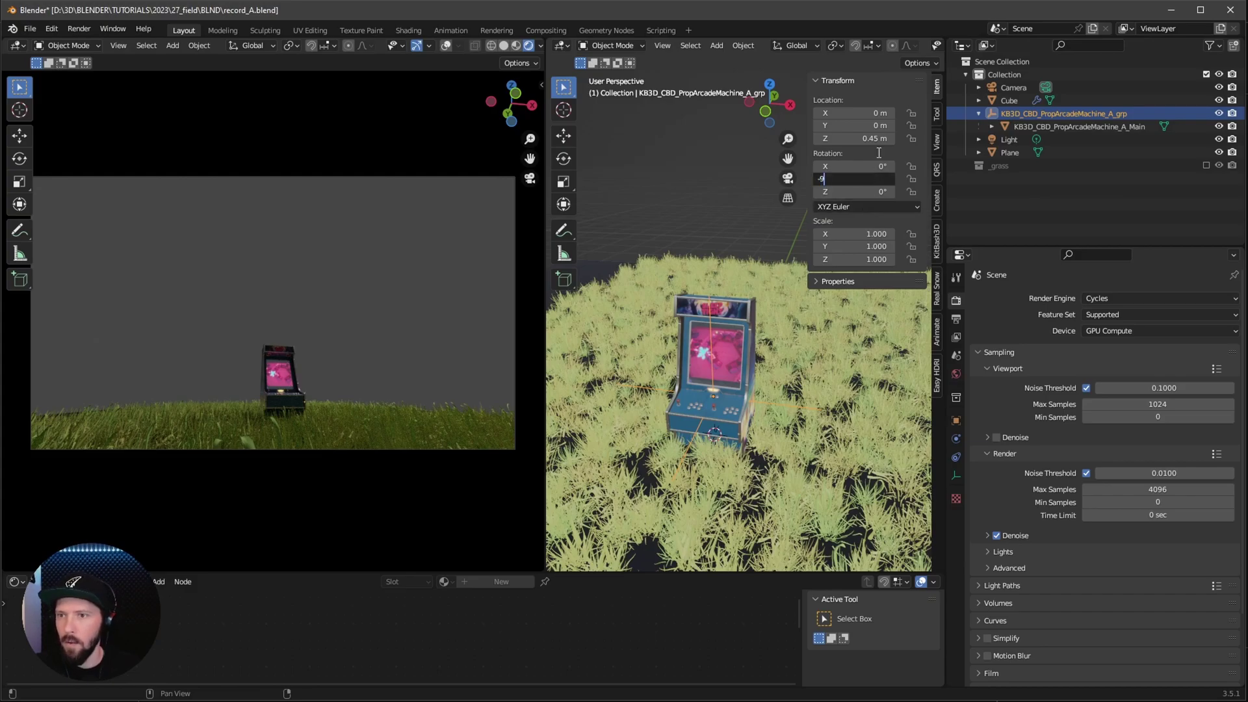
type("-90")
key("Tab")
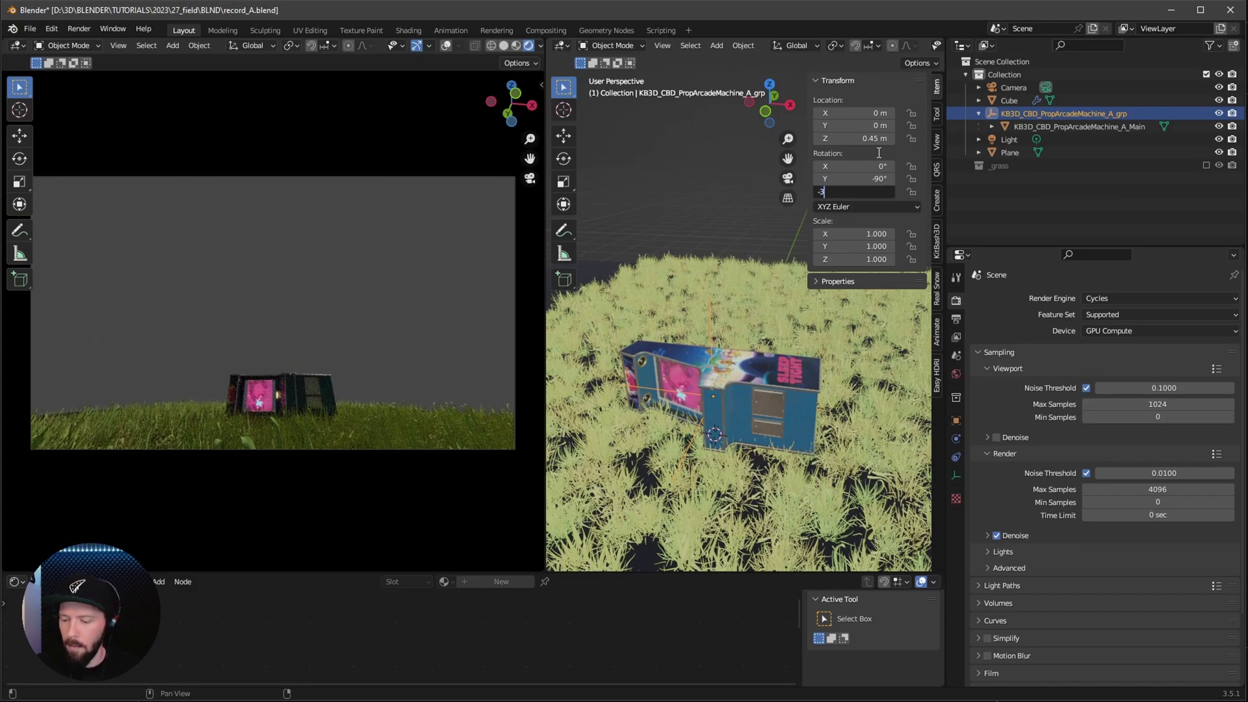
key("Return")
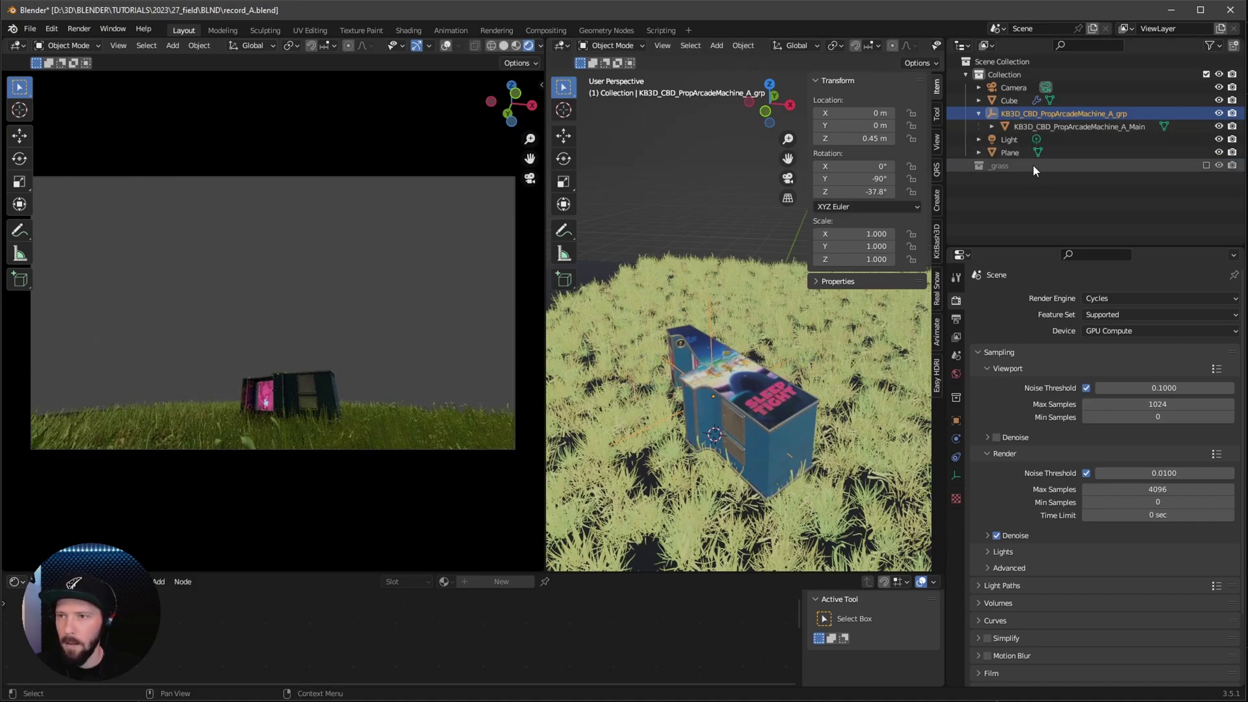
Duplicate the arcade machine's parent group together with its mesh, leaving the copy in place
left_click(1061, 126)
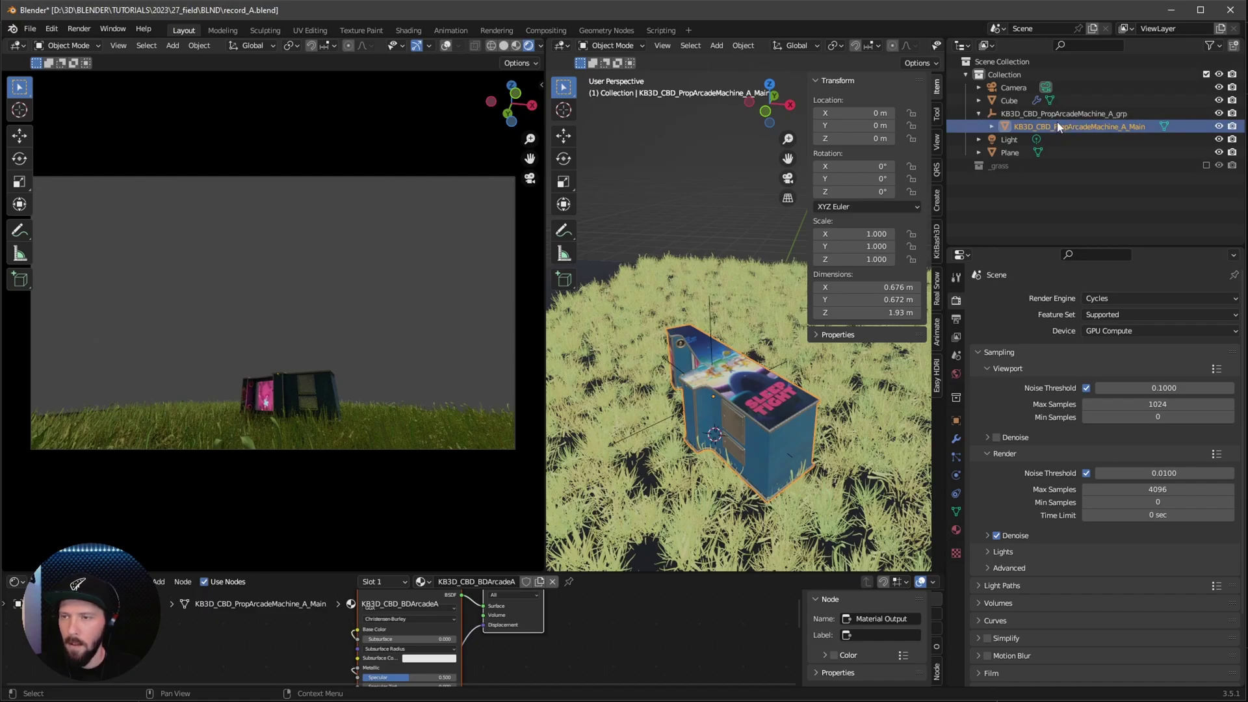
left_click(1048, 111, "ctrl")
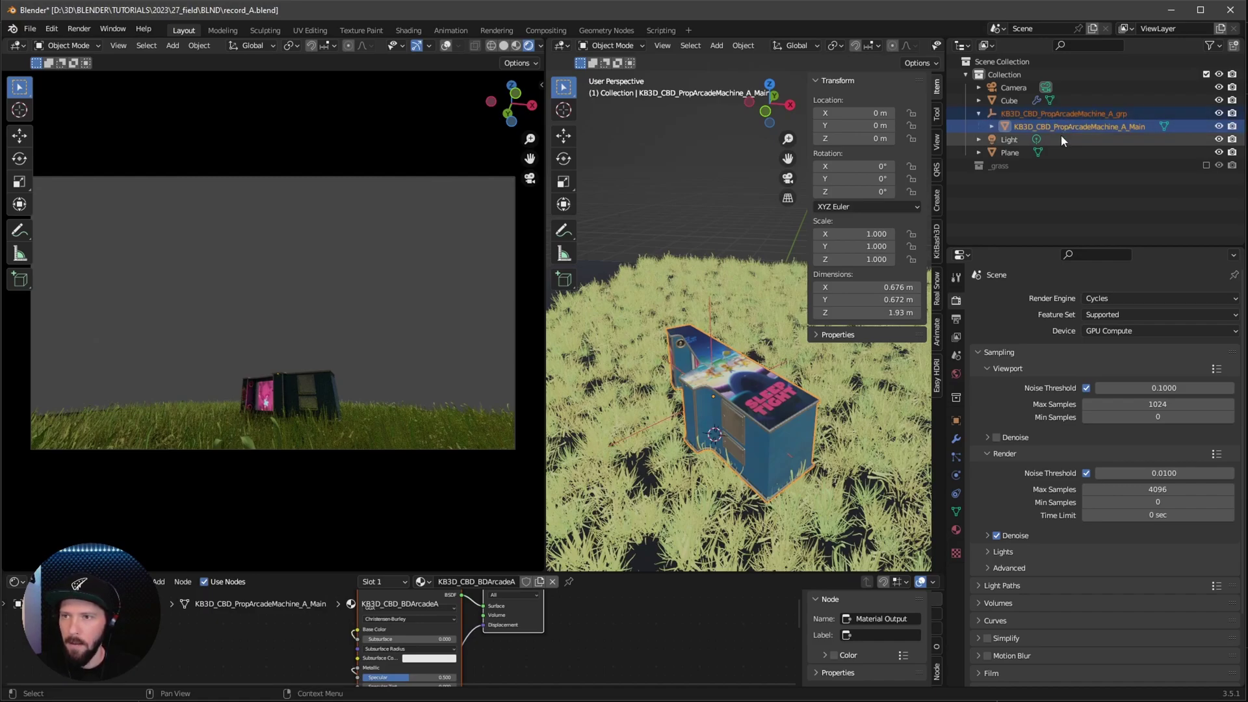
key("shift+d")
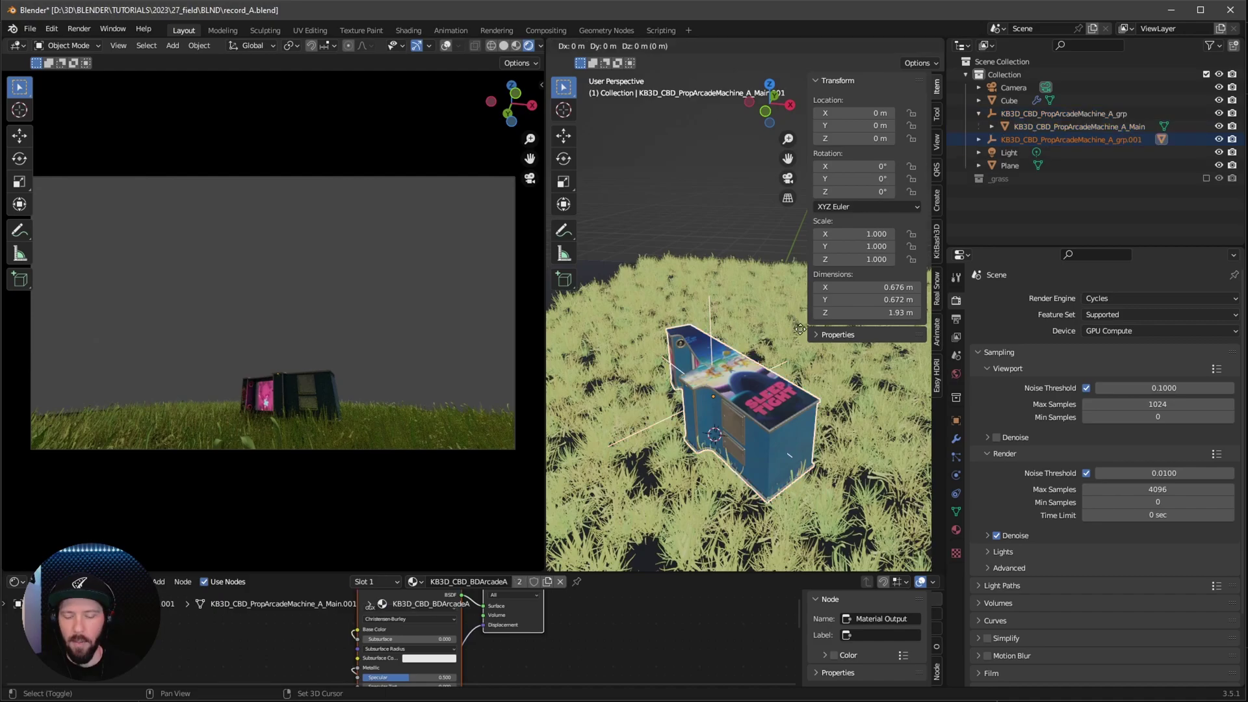
right_click(804, 333)
Set the duplicated machine group's location to X -1.56 m, Y -0.2 m and Z 2.38 m
left_click(1070, 137)
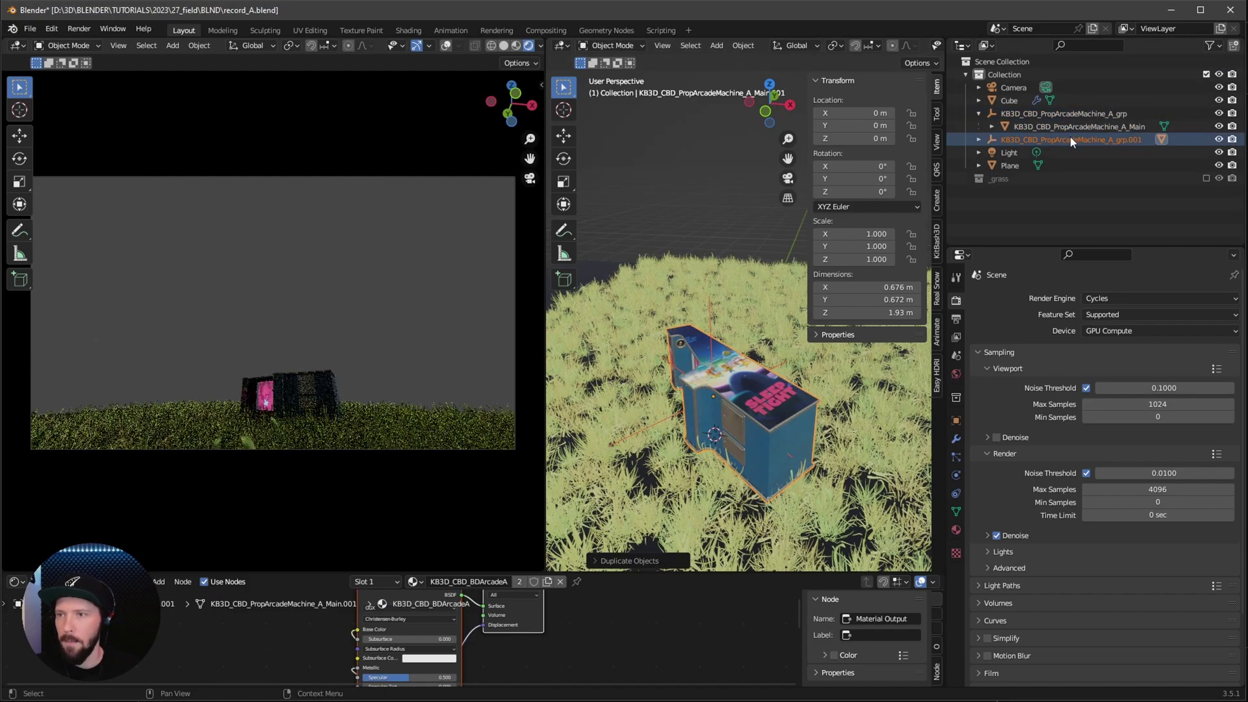
left_click(979, 139)
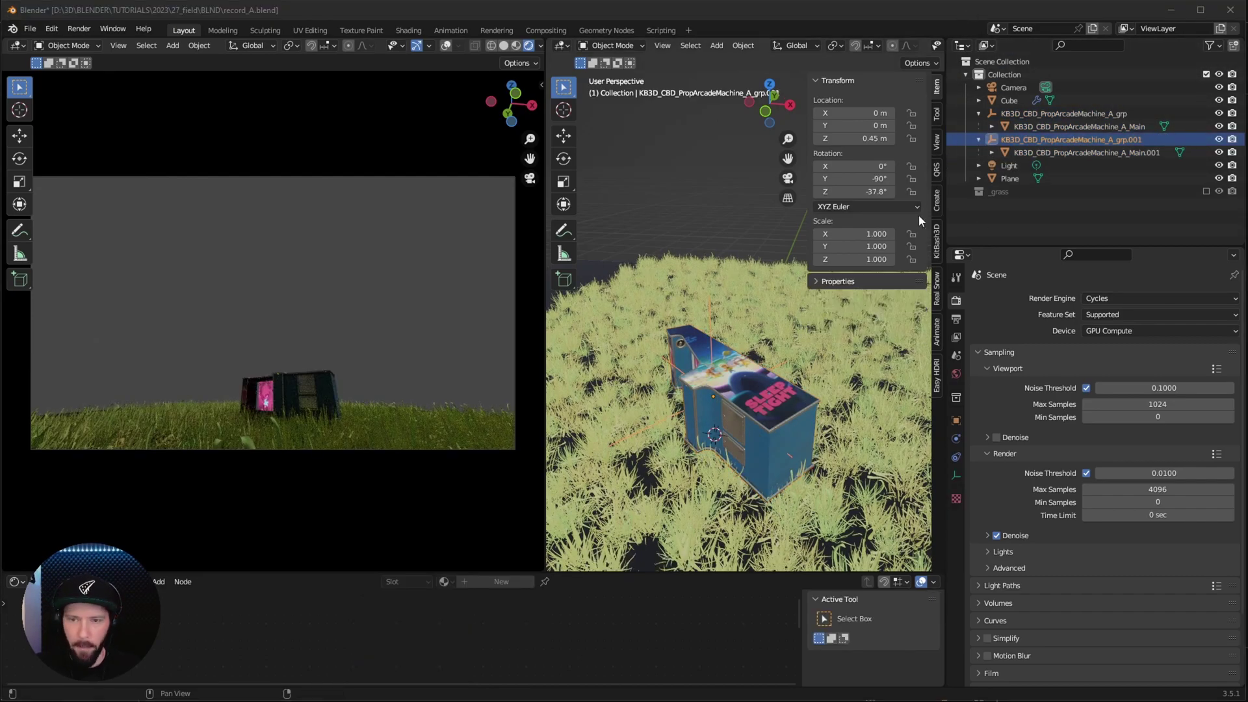
left_click(888, 113)
key("BackSpace")
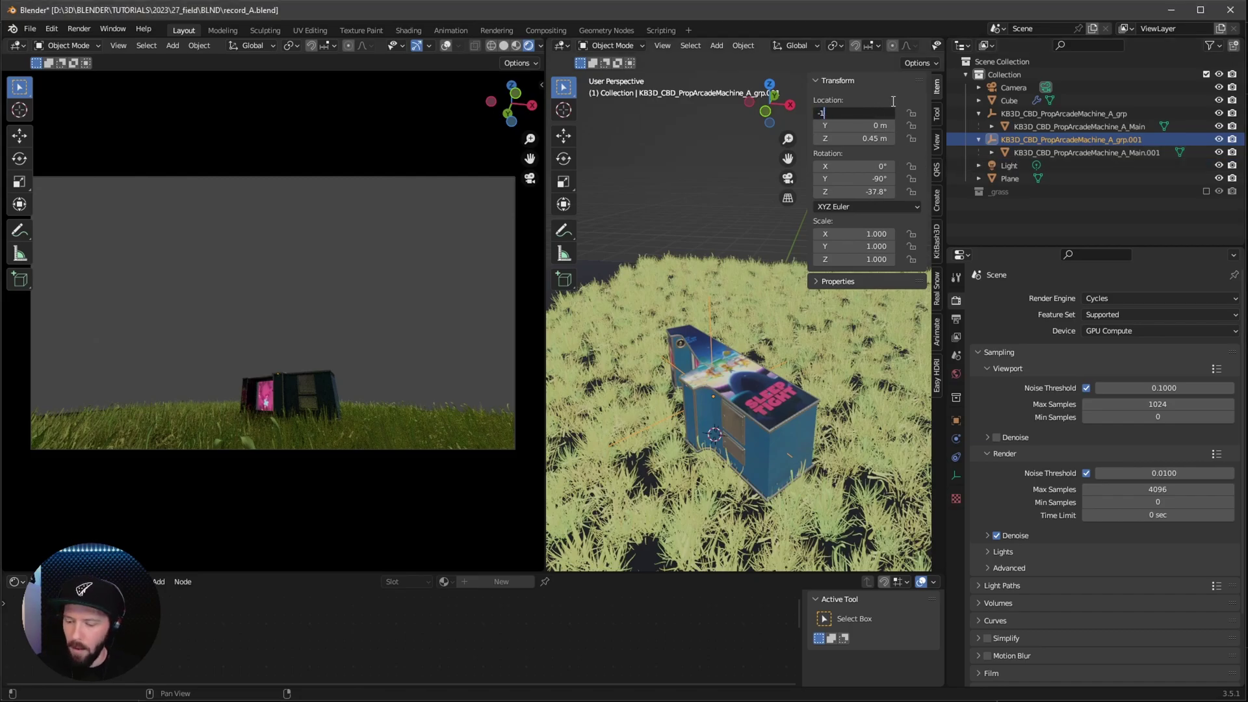
key("Tab")
type("-")
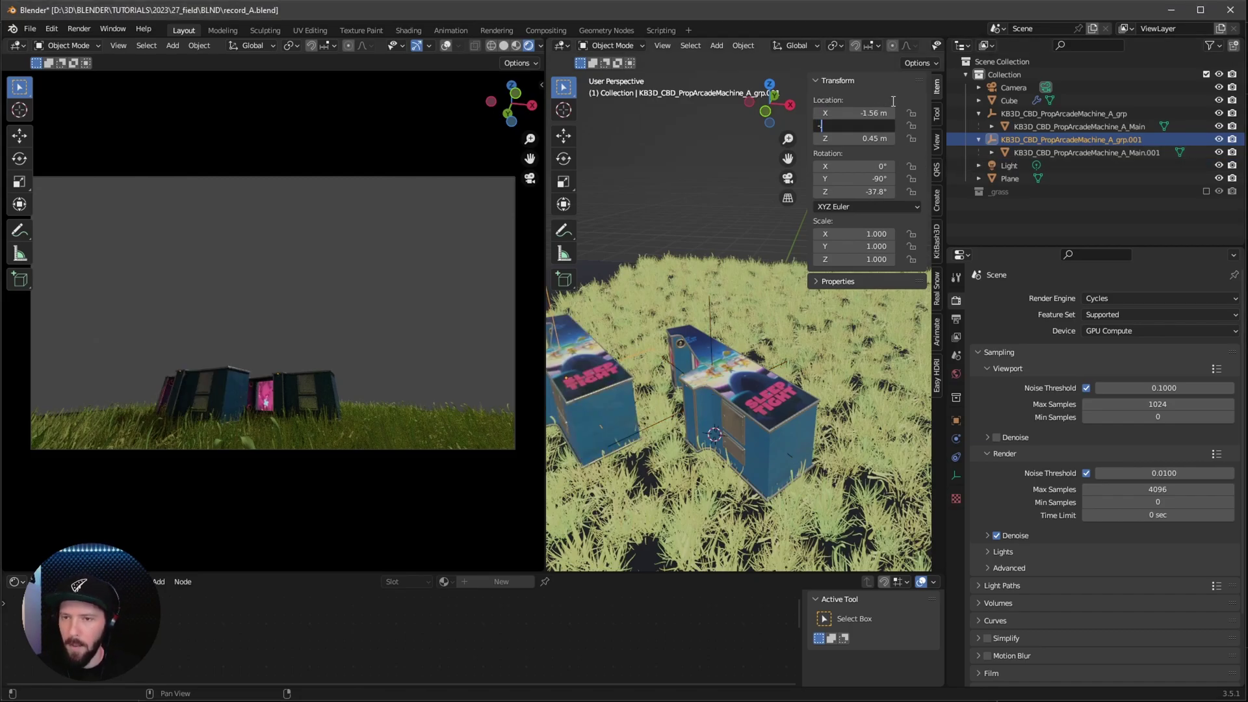
type("0.2")
key("Tab")
type("2")
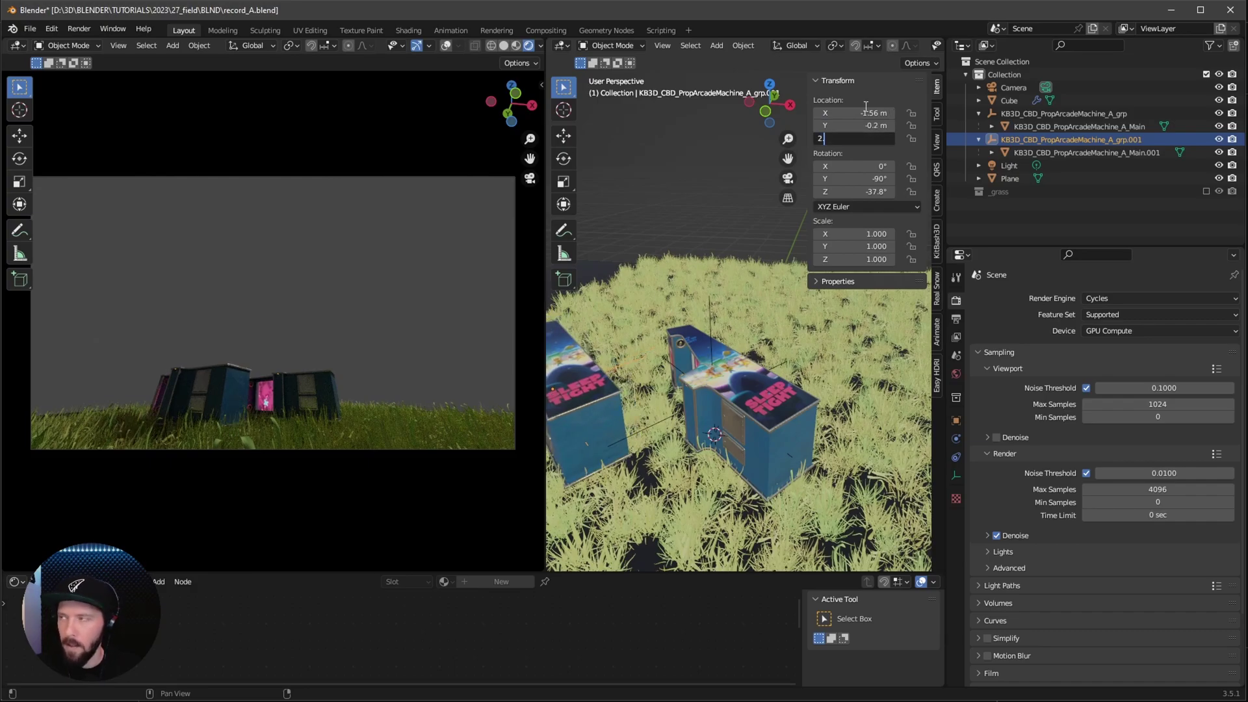
type(".38")
key("Return")
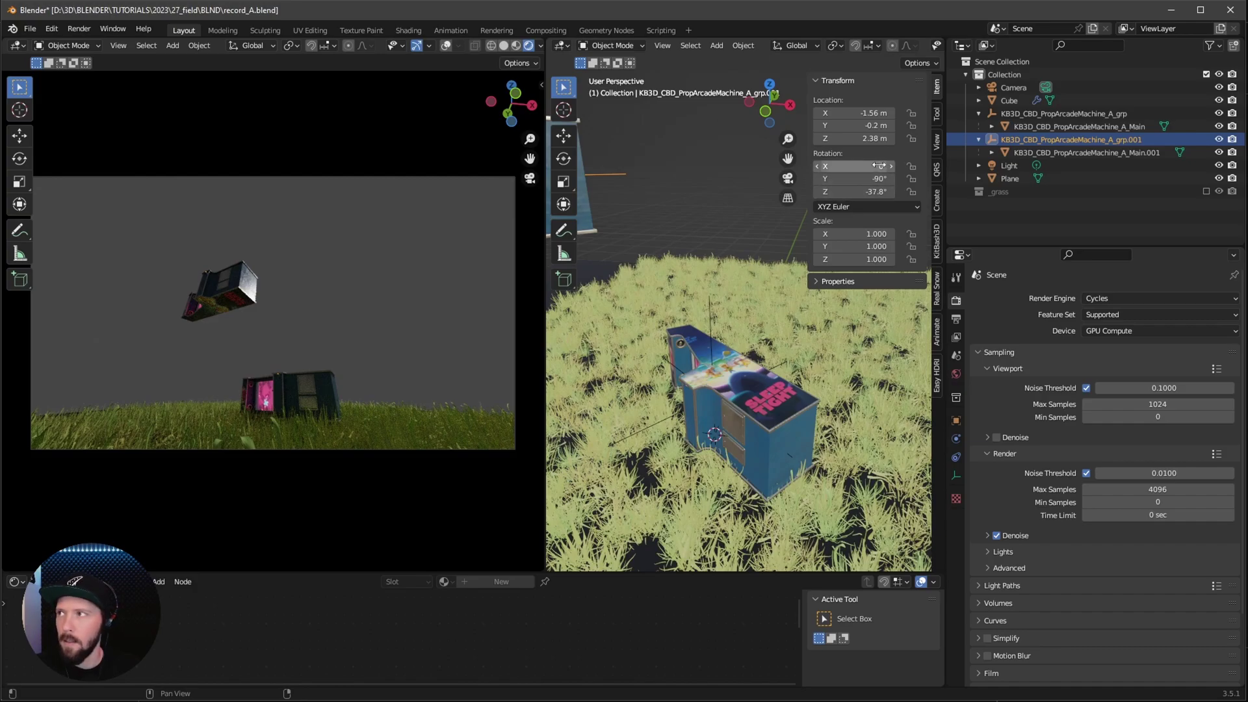
Set the duplicated machine group's rotation to X 89.1°, Y -113° and Z -44.2°
left_click(888, 167)
type("8")
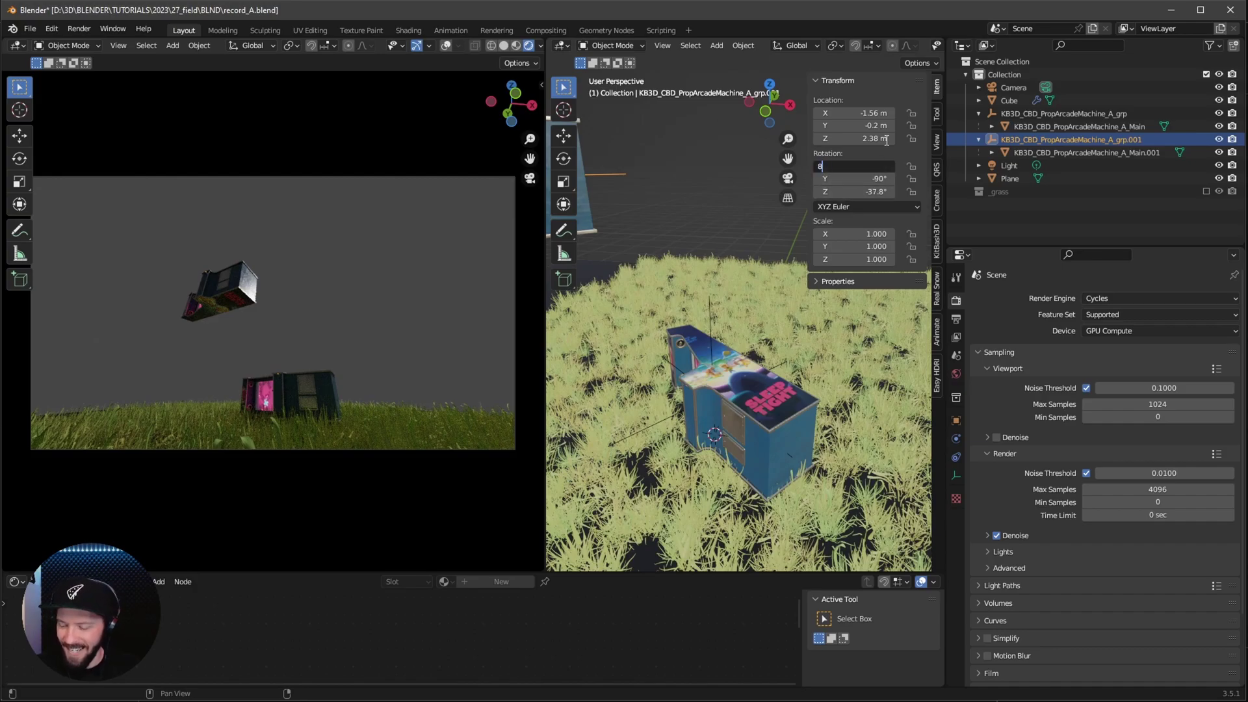
type("9.1")
key("Tab")
key("BackSpace")
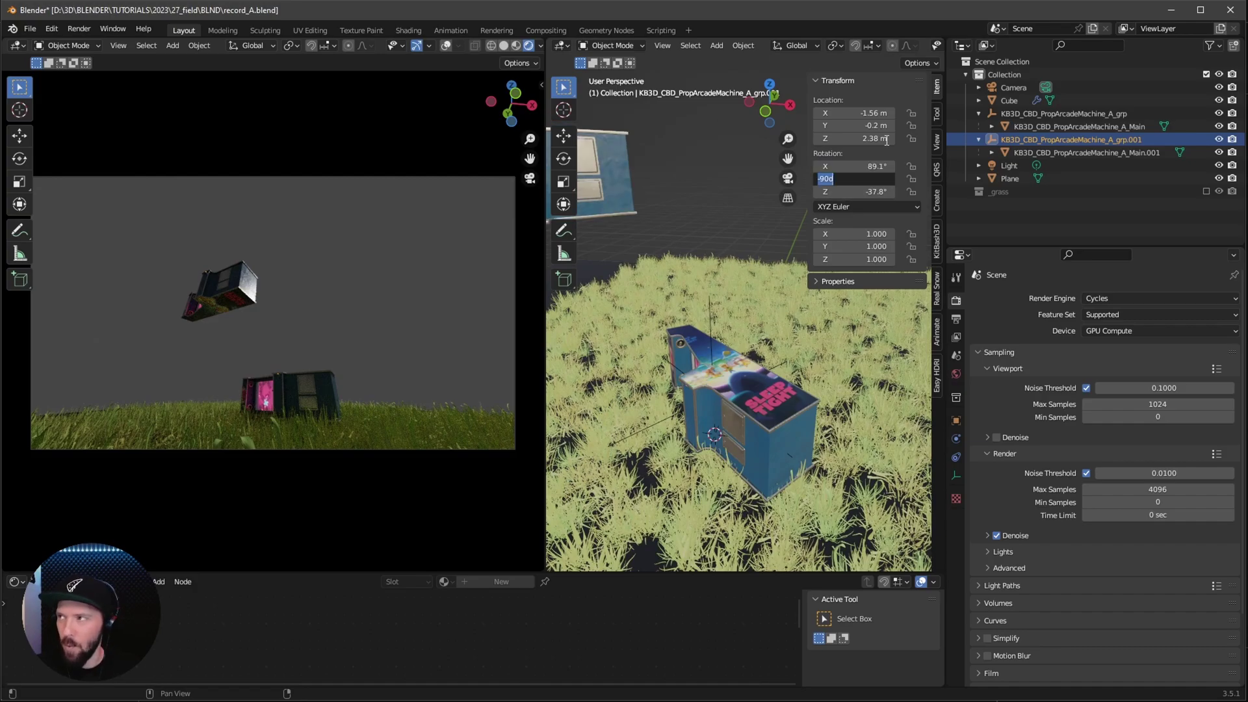
key("Tab")
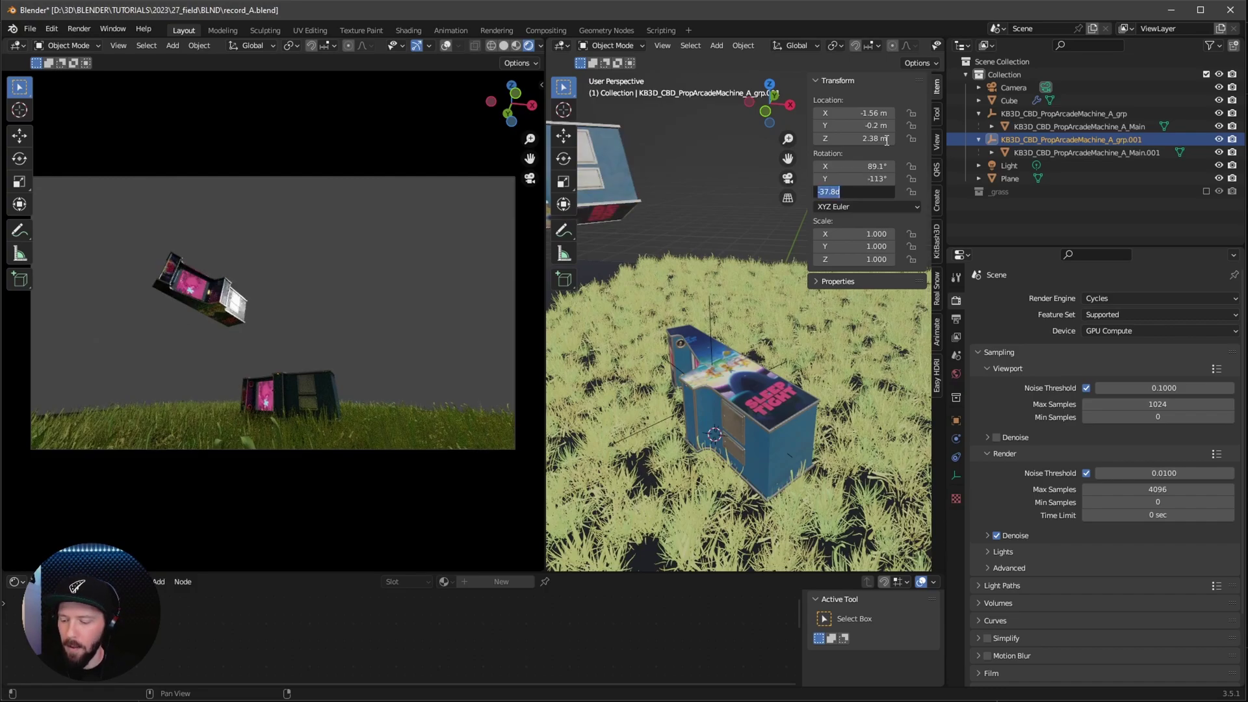
key("BackSpace")
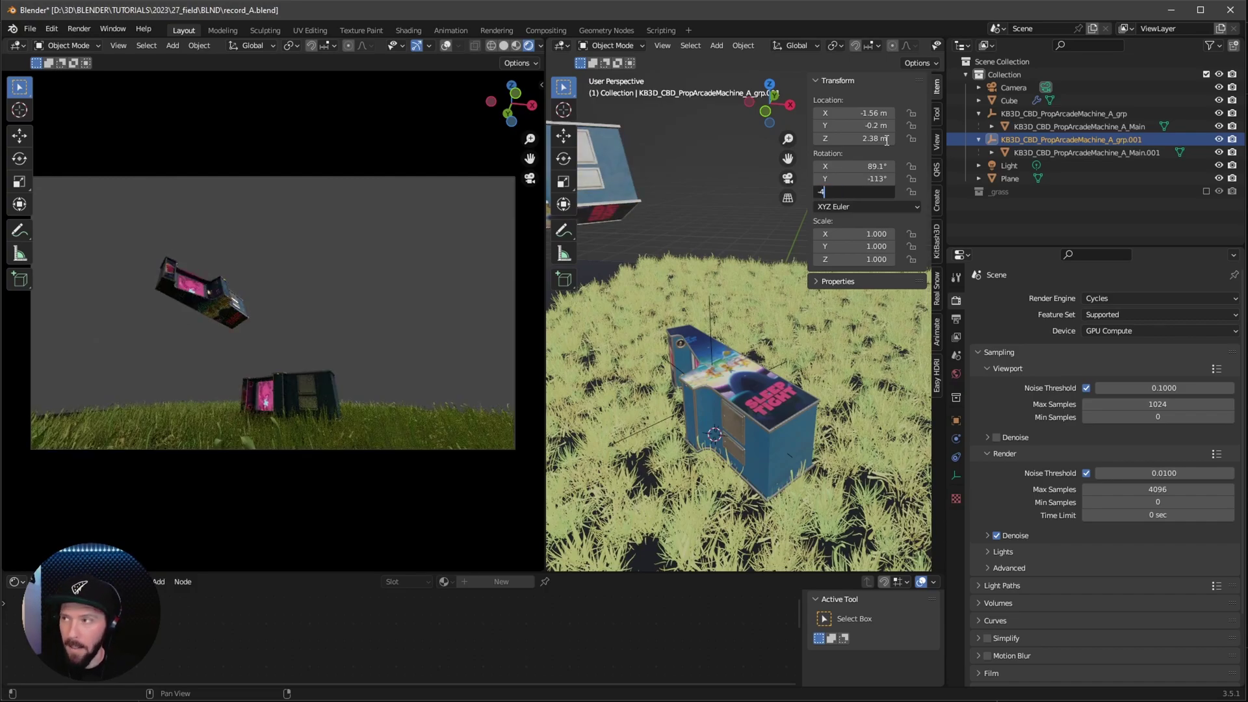
type("-44.2")
key("Return")
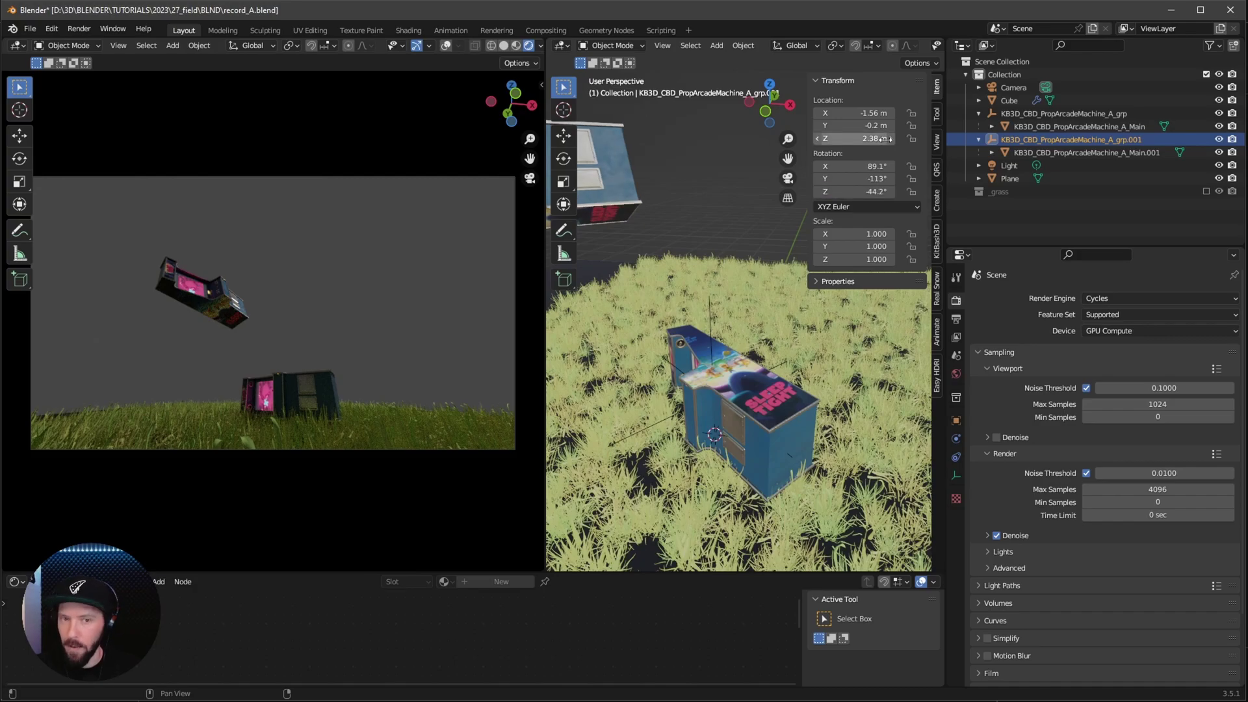
Duplicate the floating machine's group and mesh in place, and collapse the first two machine groups in the Outliner
left_click(1033, 152, "ctrl")
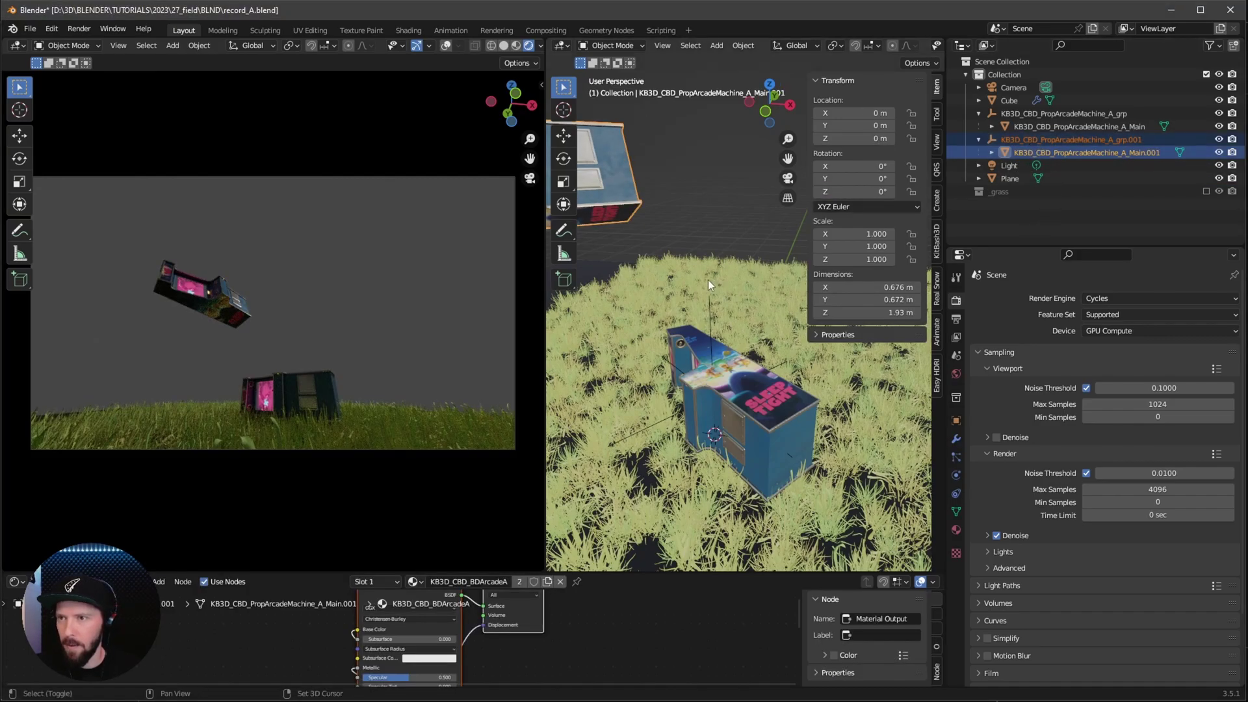
key("shift+d")
key("Escape")
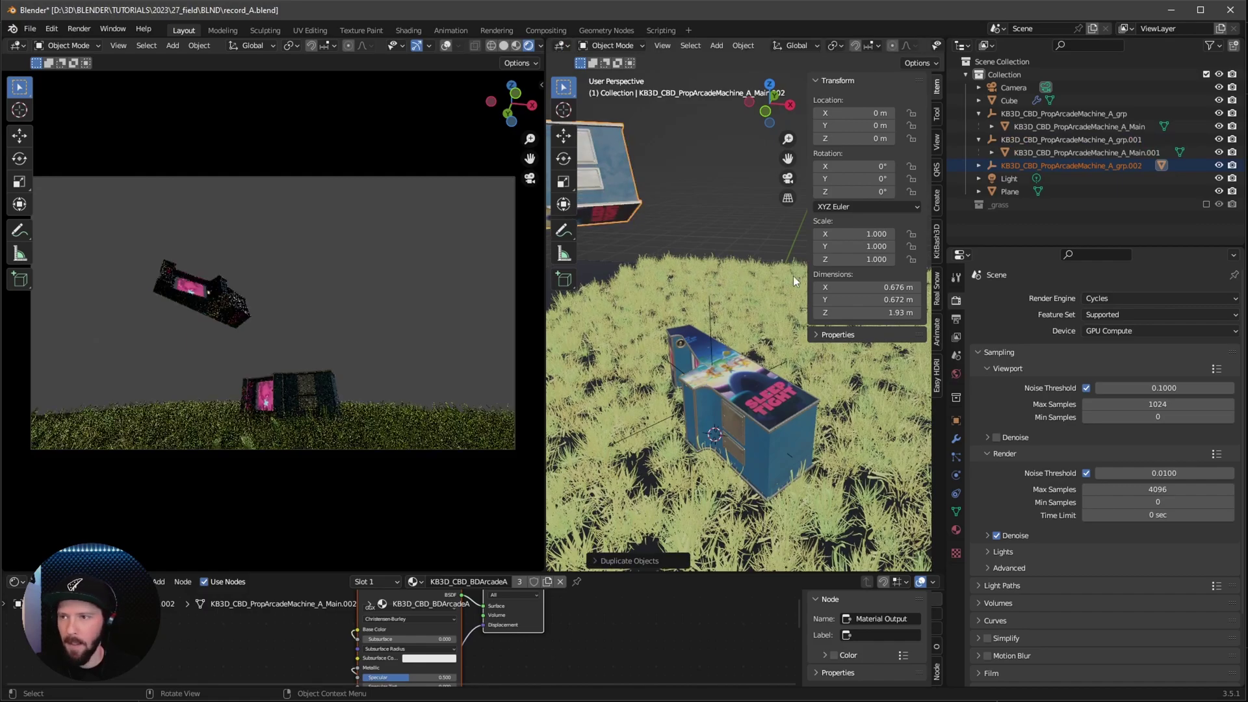
left_click(1089, 165)
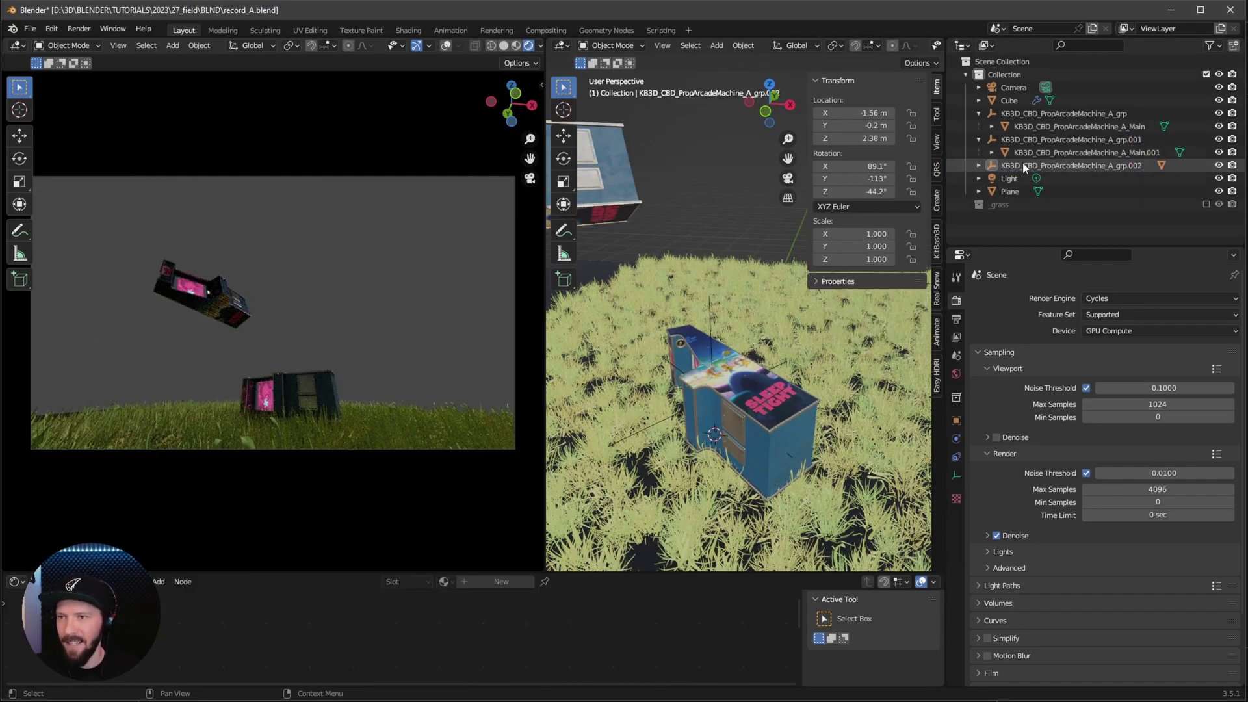
left_click(979, 140)
left_click(979, 113)
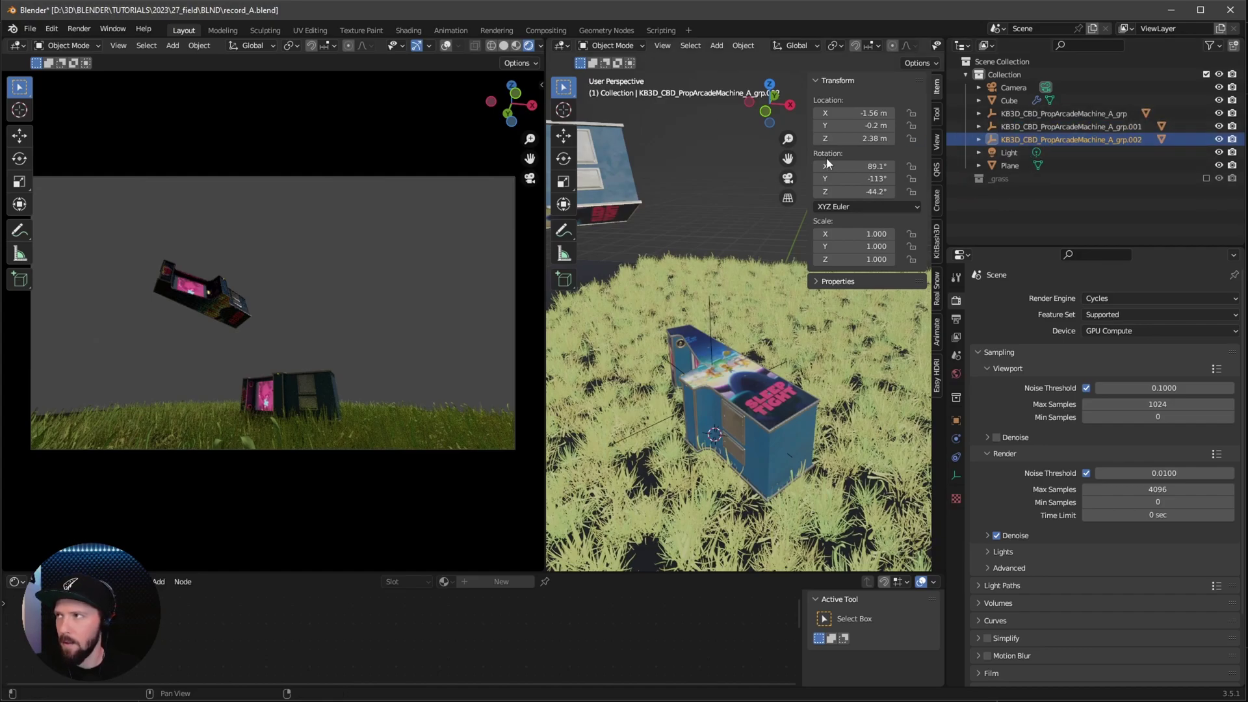
Set the third machine group's location to X 2.05 m, Y -0.27 m and Z 2.4 m
left_click(874, 117)
type("2")
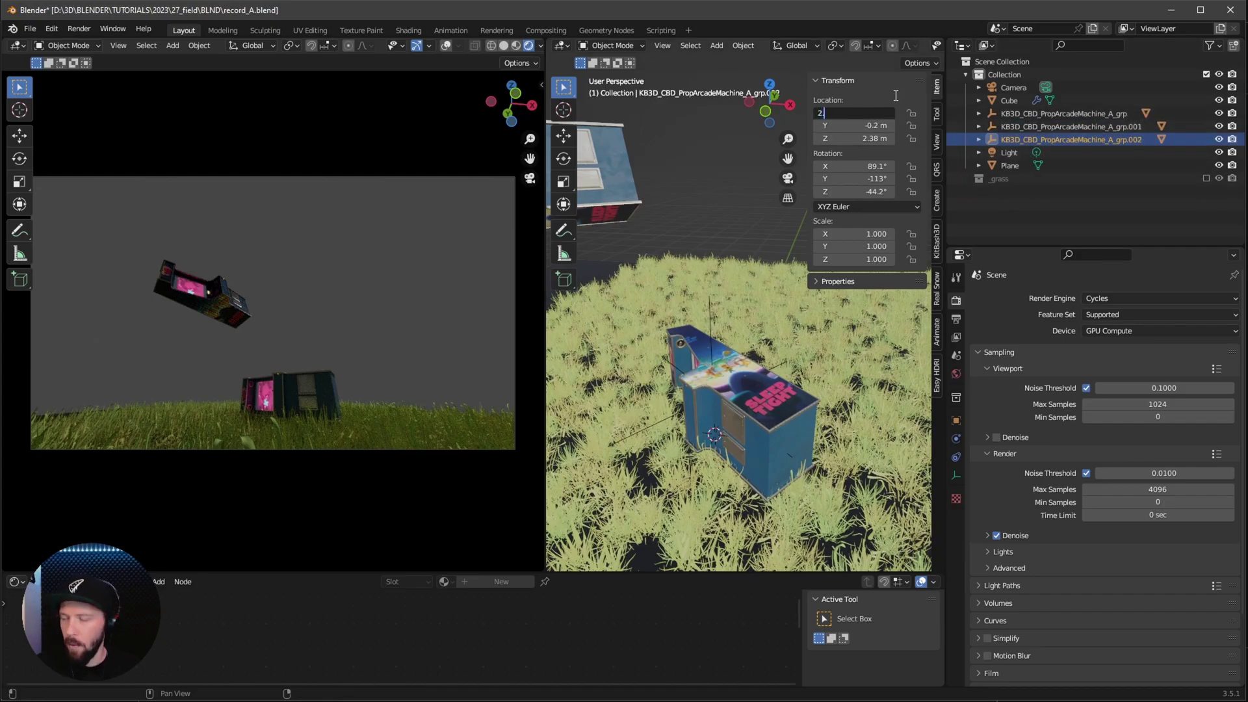
type(".05")
key("Tab")
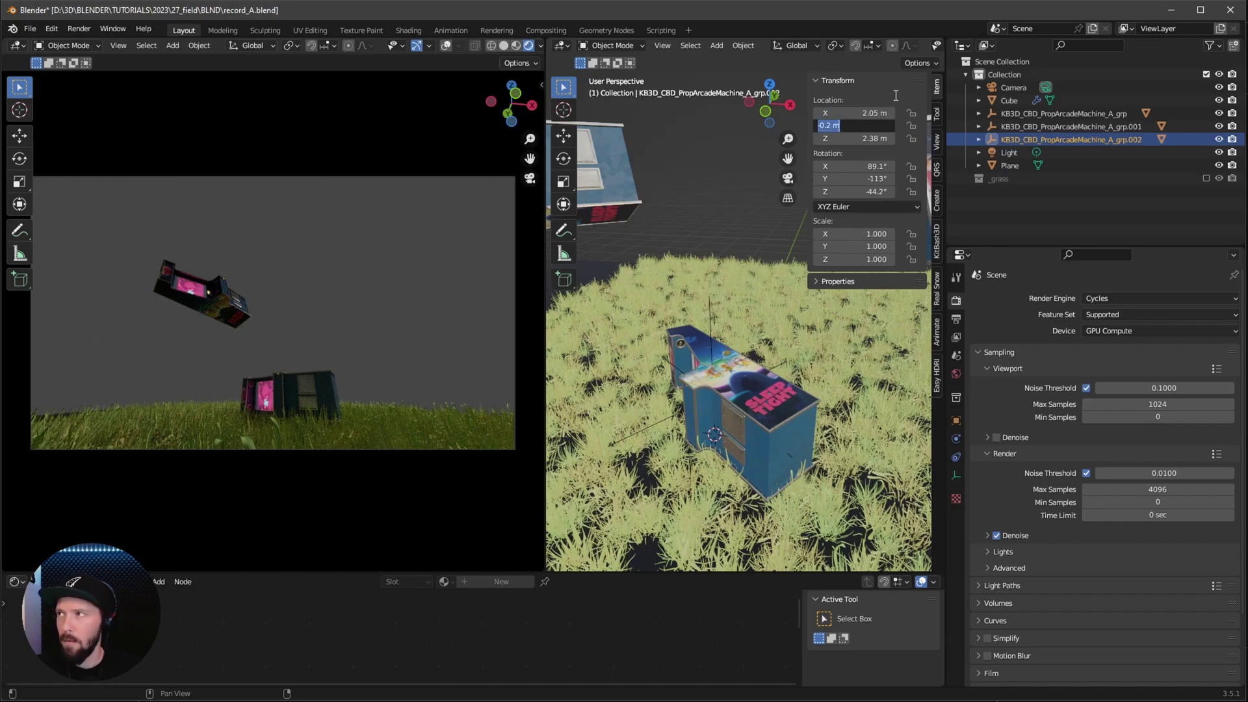
type("-0")
type(".27")
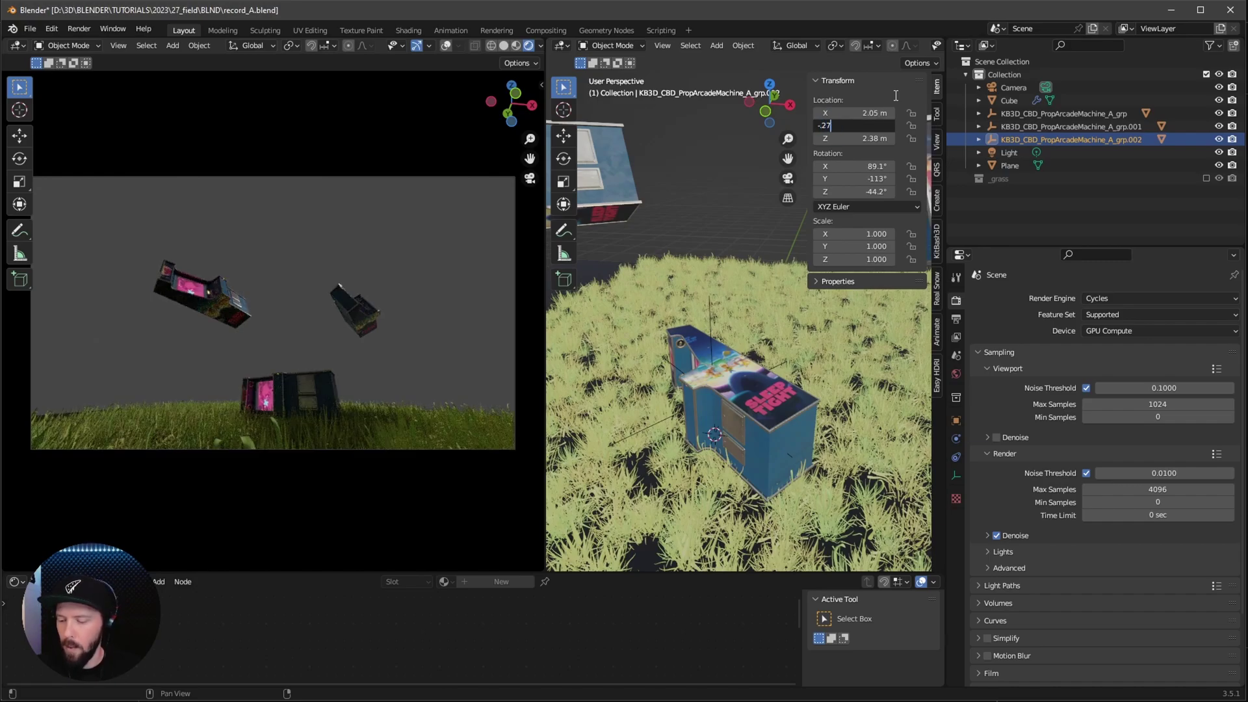
key("Tab")
type("2.4")
key("Return")
Set the third machine group's rotation to X 53.2°, Y 23.9° and Z 31.8°
left_click(873, 166)
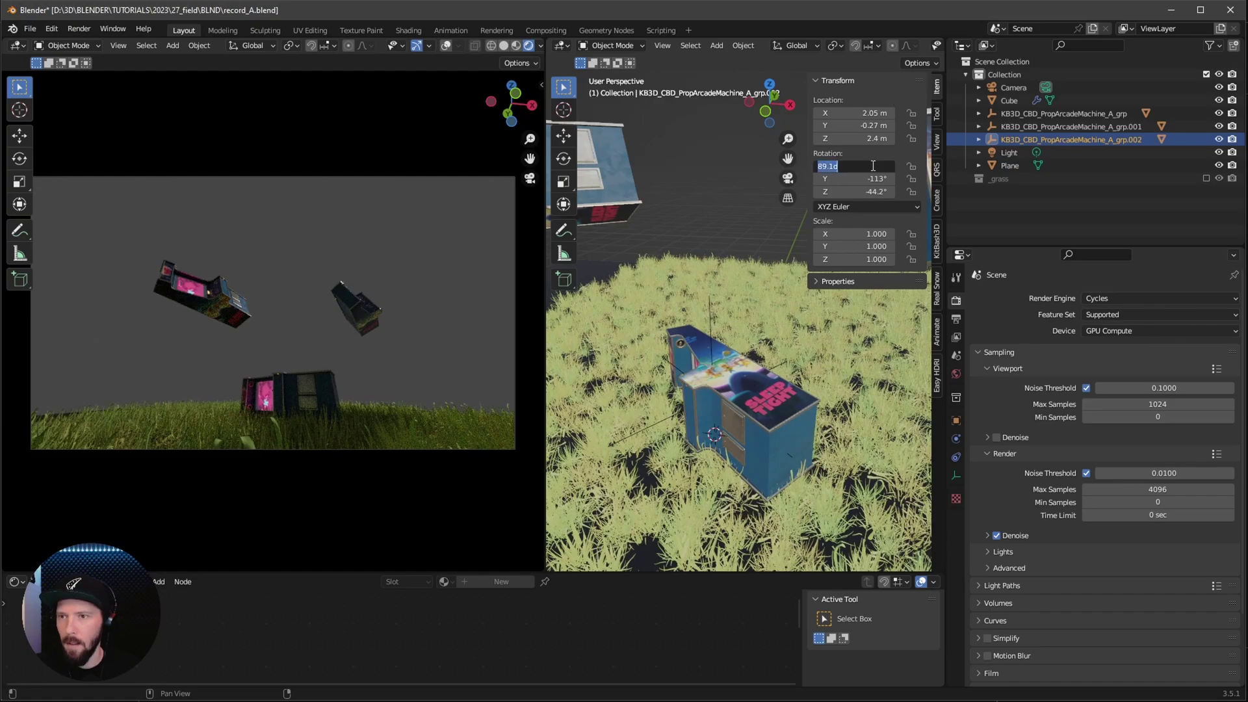
type("53")
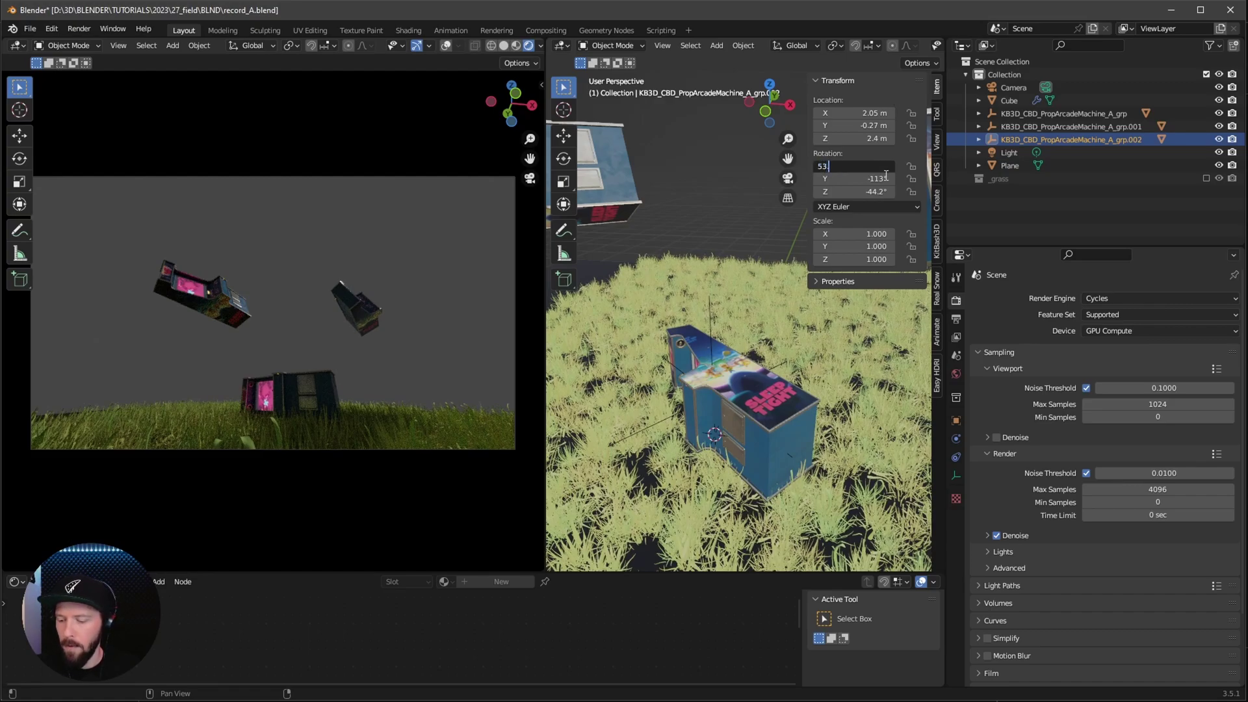
type(".2")
key("Tab")
type("23")
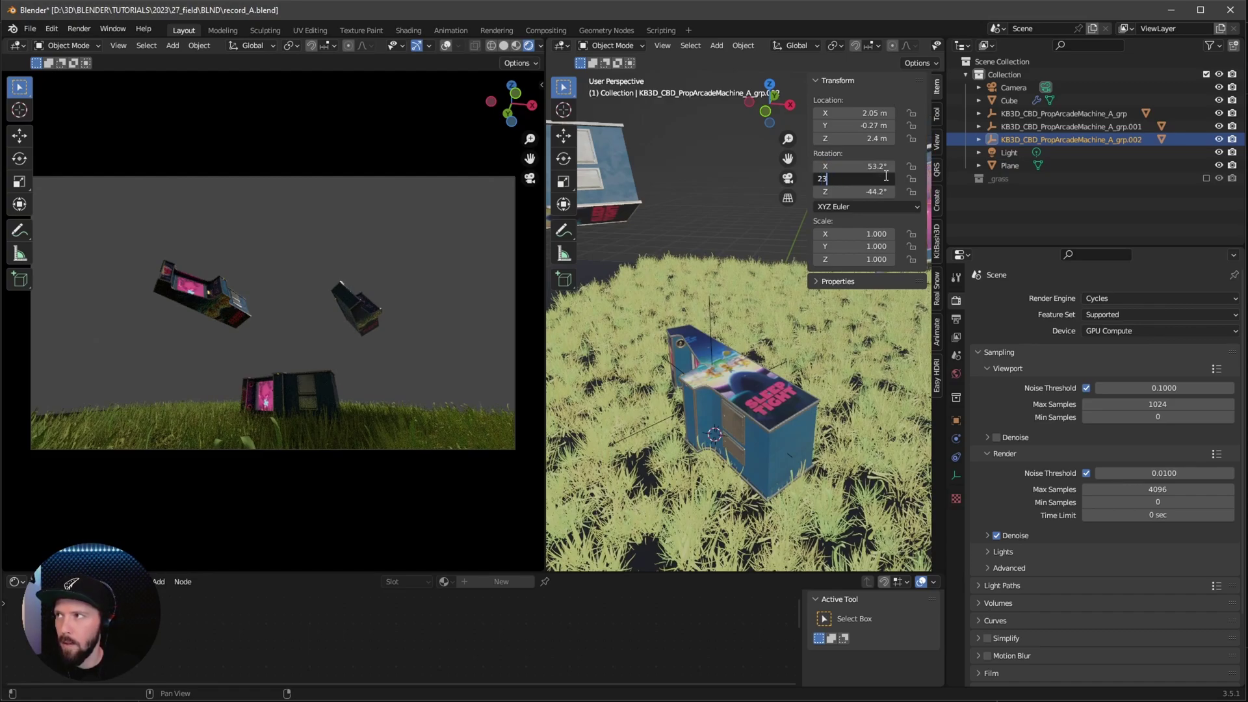
type(".9")
key("Tab")
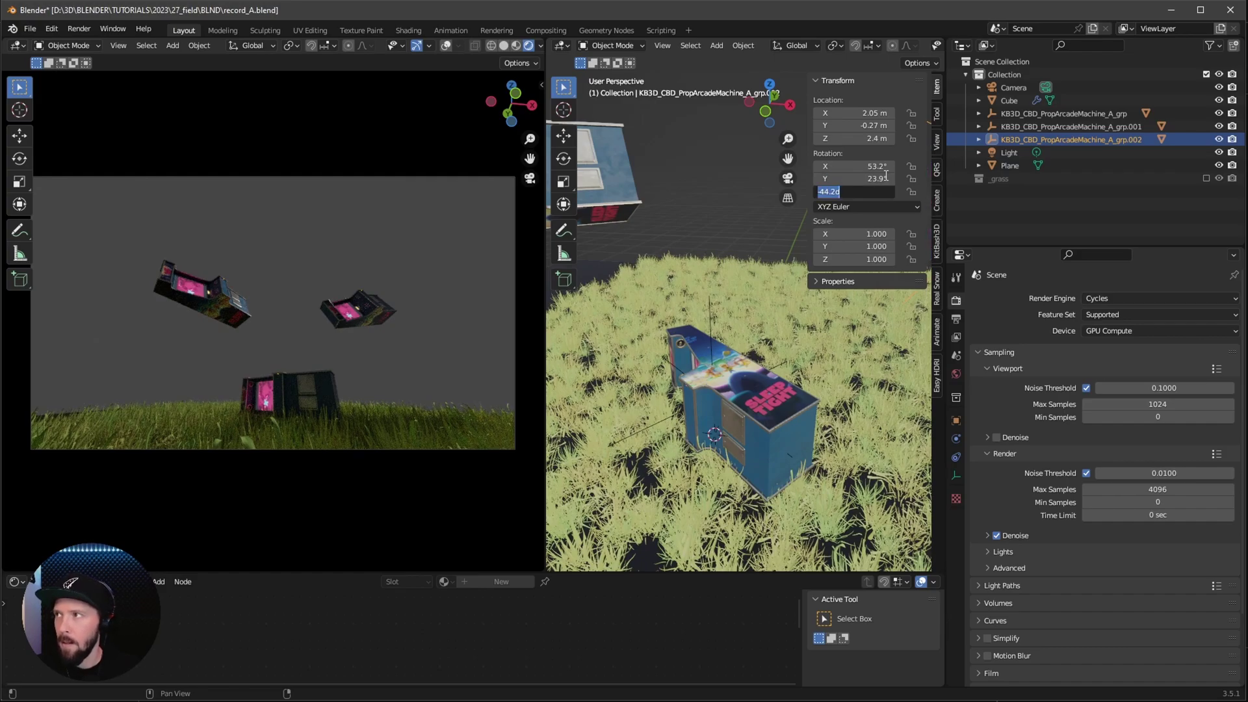
type("31.8")
key("Return")
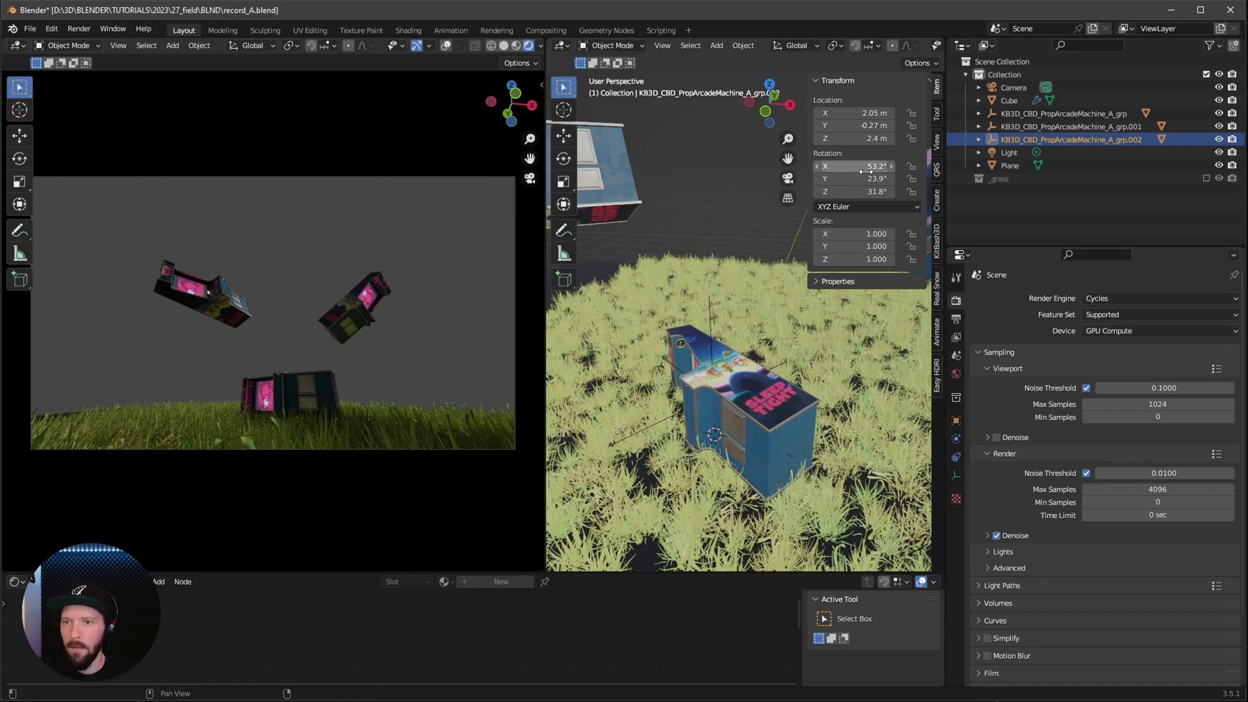
Check in the add-on preferences that the A.N.T.Landscape add-on is enabled, searching for "land"
key("n")
key("shift+a")
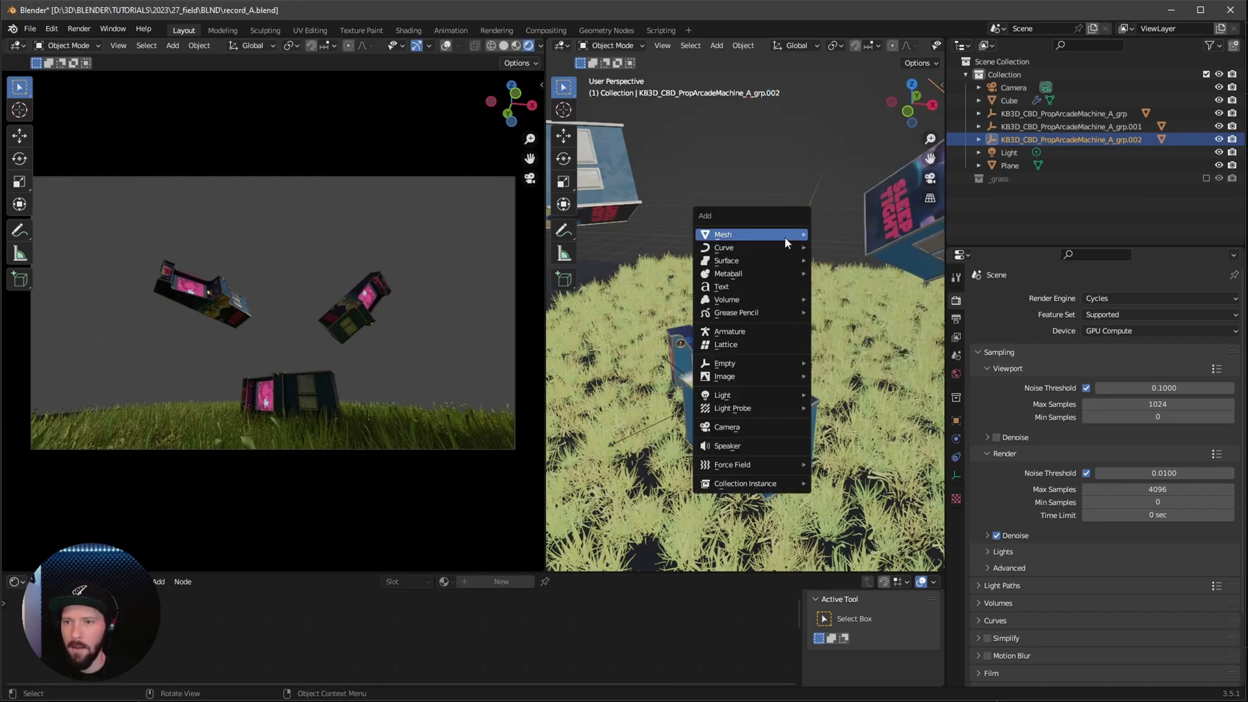
mouse_move(787, 239)
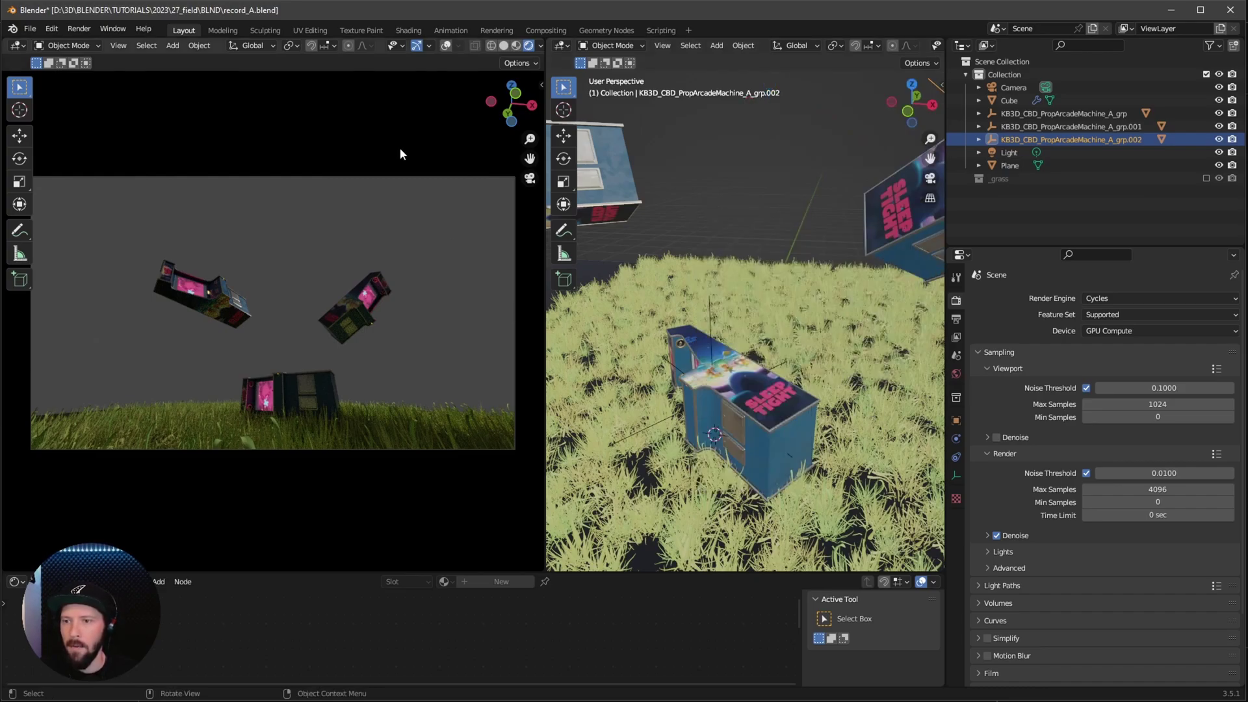
left_click(51, 31)
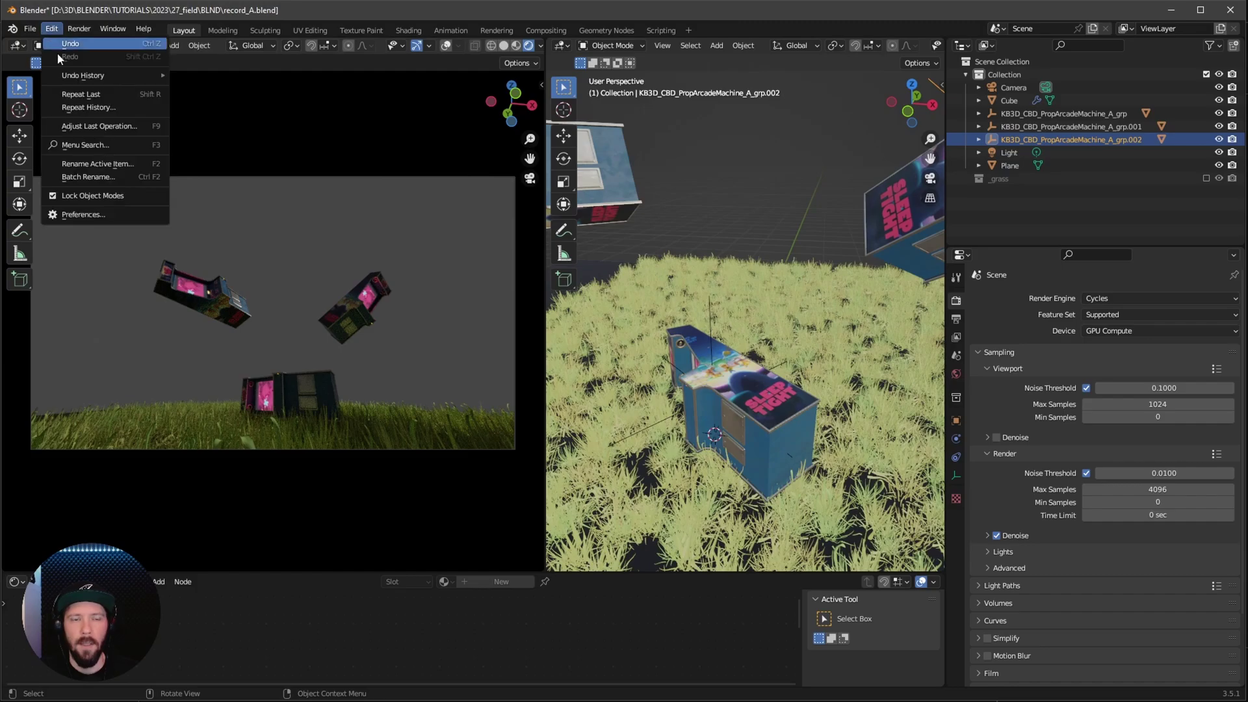
left_click(76, 215)
left_click_drag(181, 33, 488, 83)
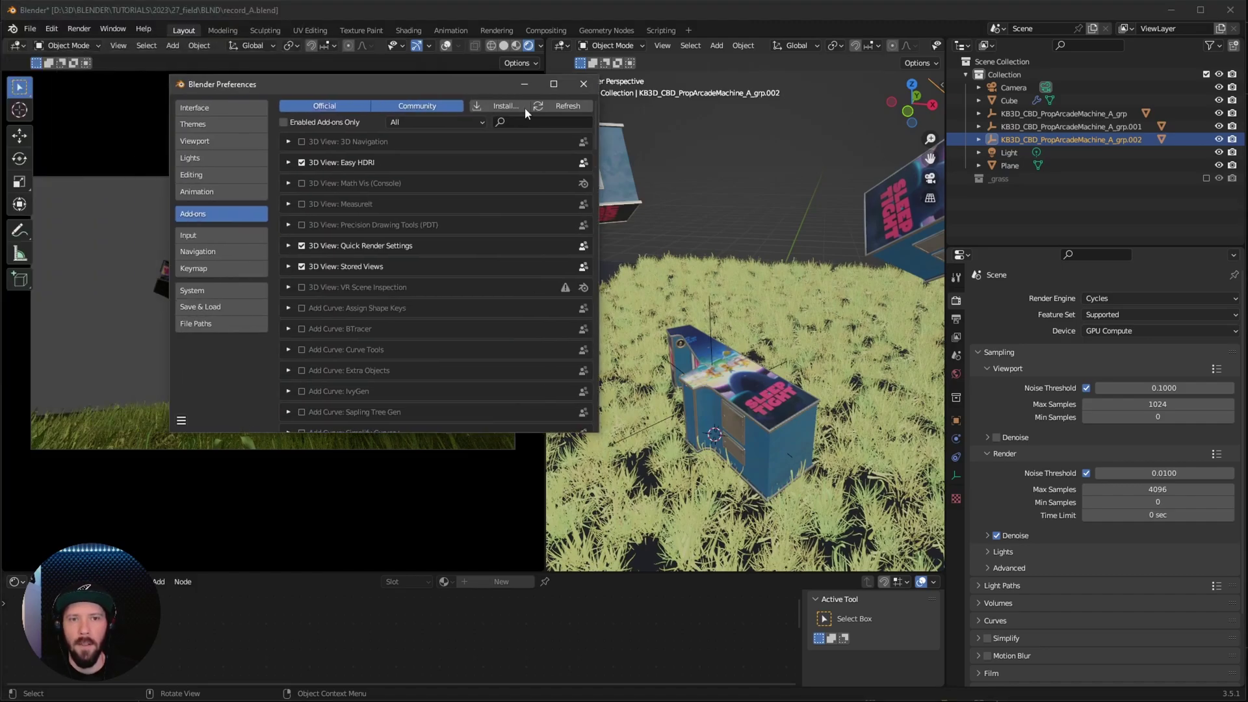
left_click(535, 120)
type("land")
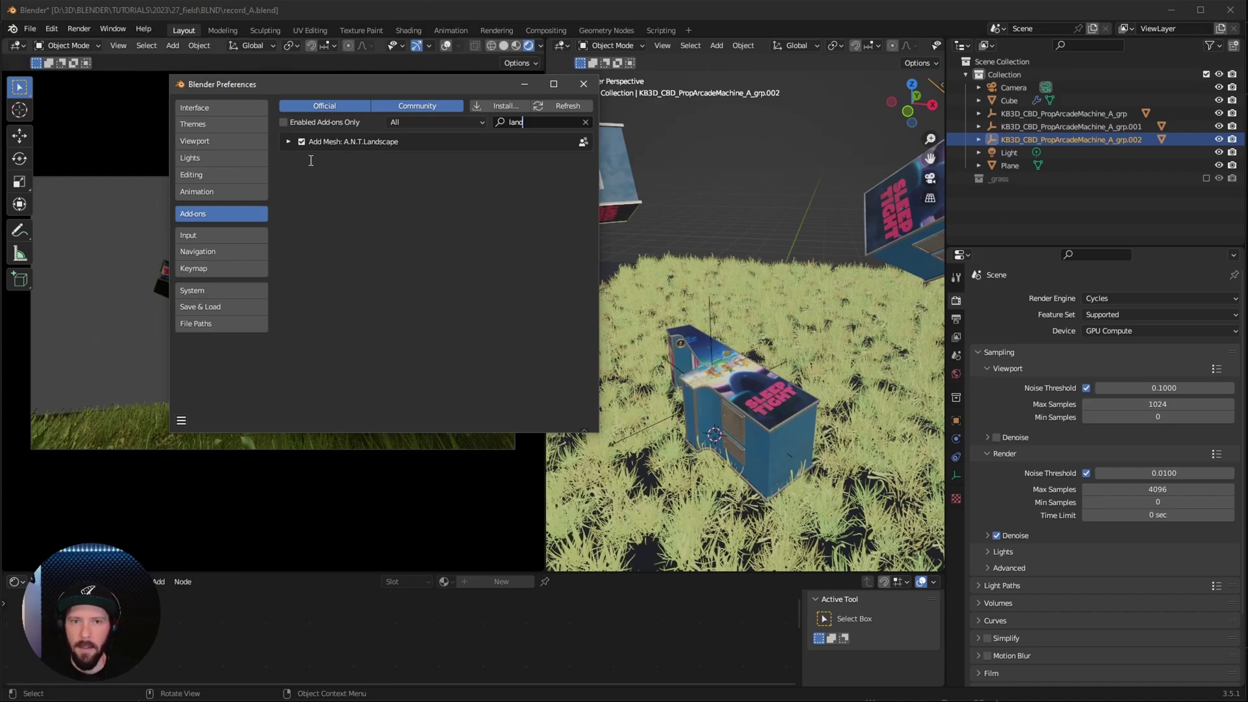
left_click(583, 84)
Add a Landscape mesh at the origin and scale it up uniformly to about 4.44
key("shift+a")
mouse_move(751, 213)
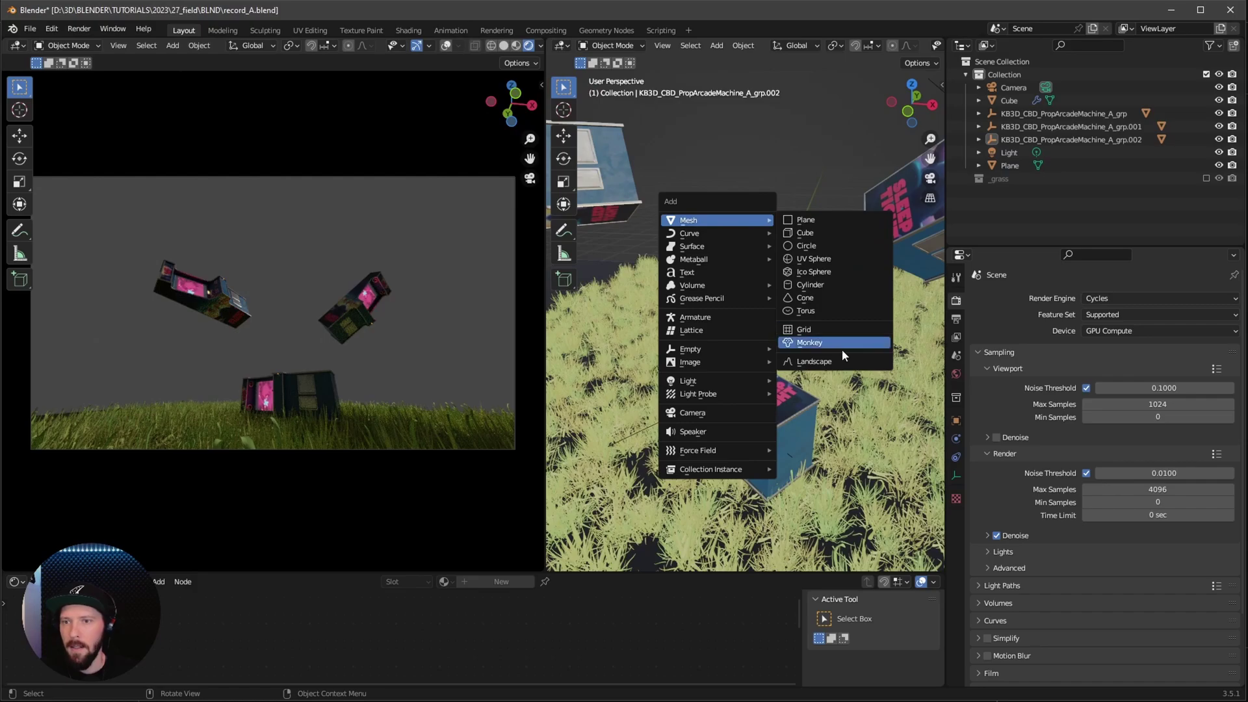
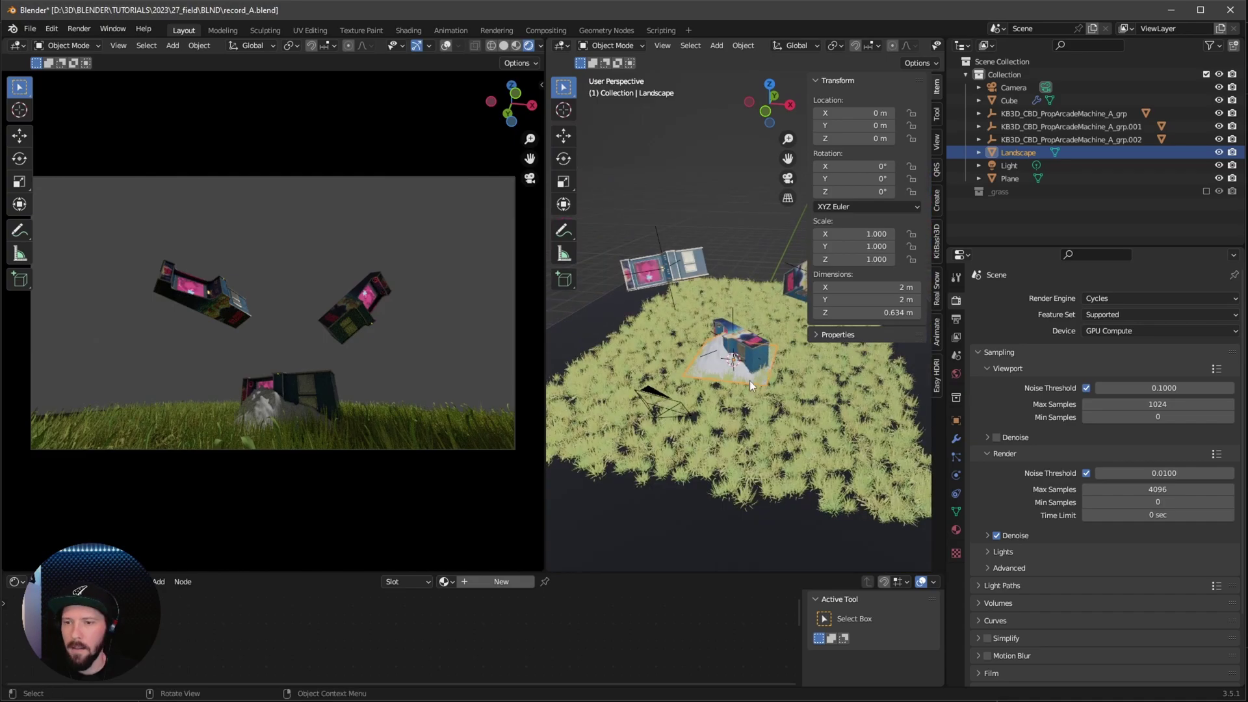
key("s")
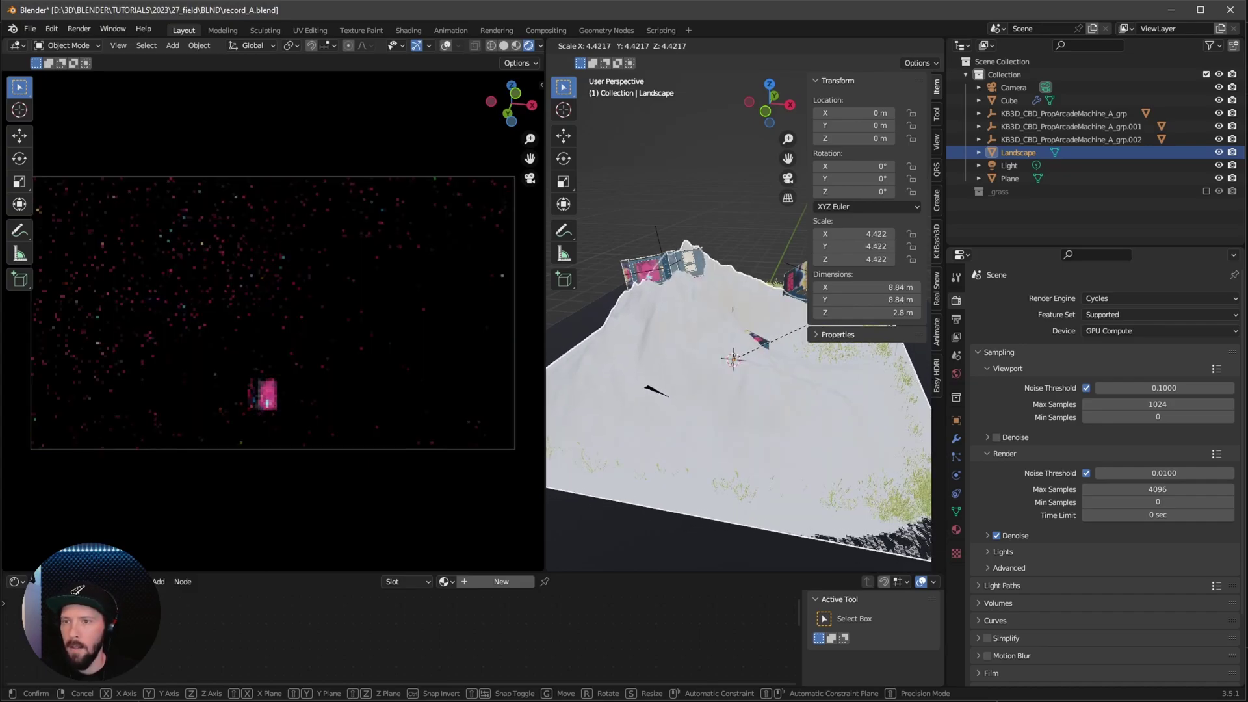
left_click(833, 361)
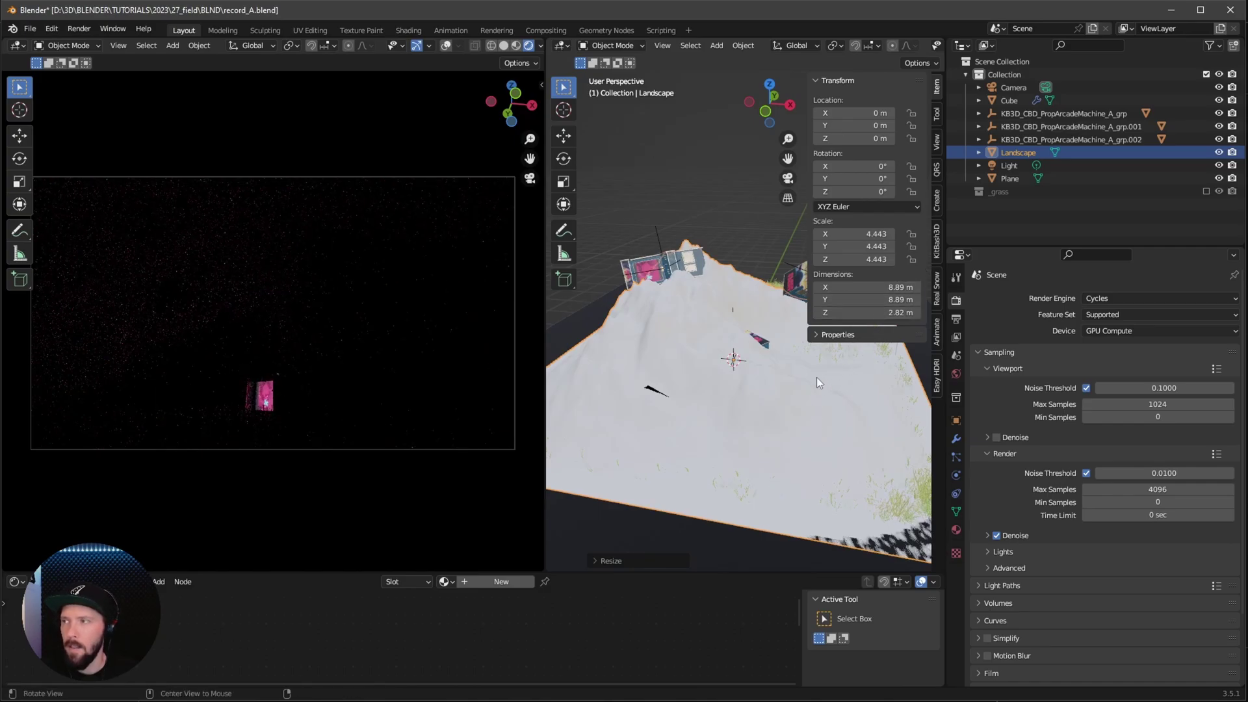
Move the landscape behind the grass field by setting its location to X -1.7 m and Y 9.8 m
left_click(877, 112)
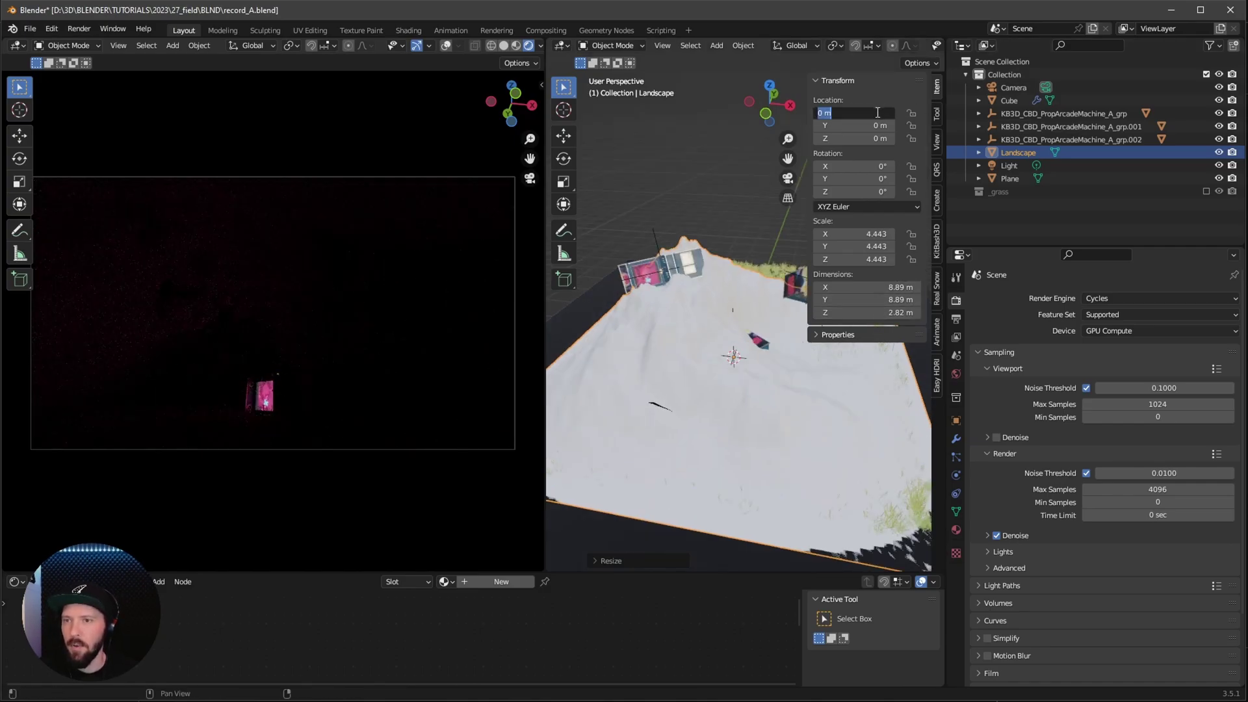
key("BackSpace")
type("-1.7")
key("Tab")
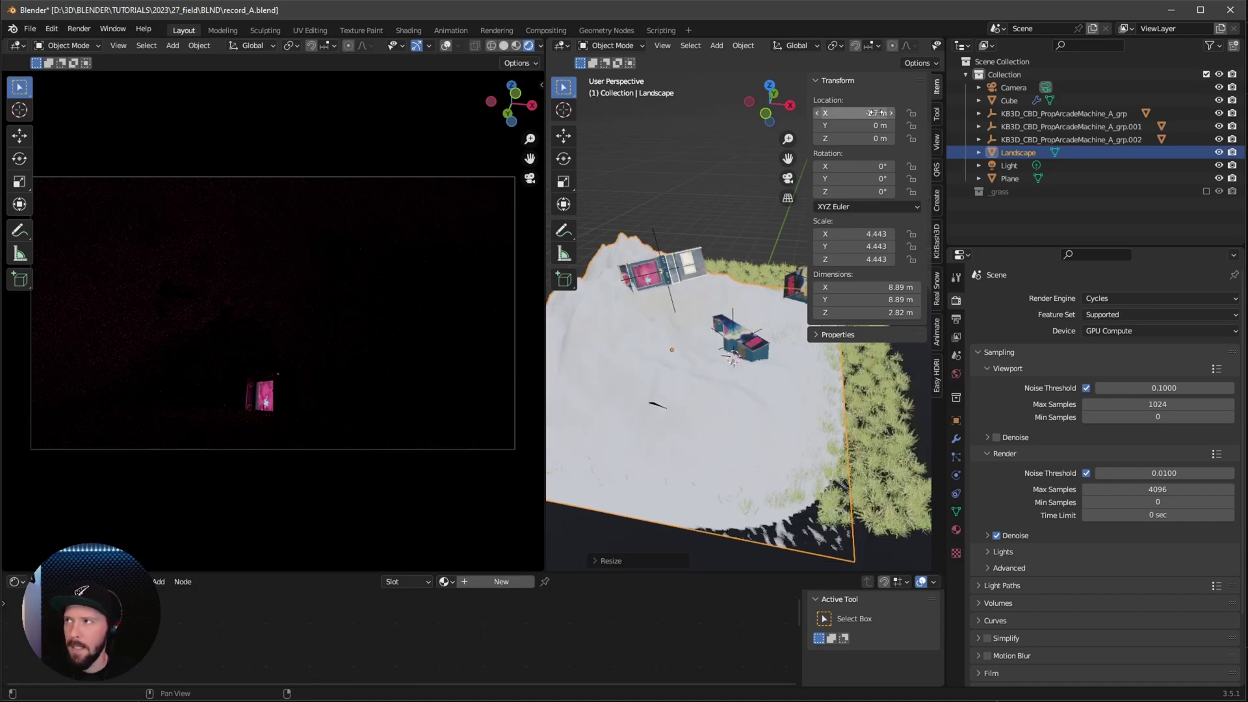
type("9.8")
key("Return")
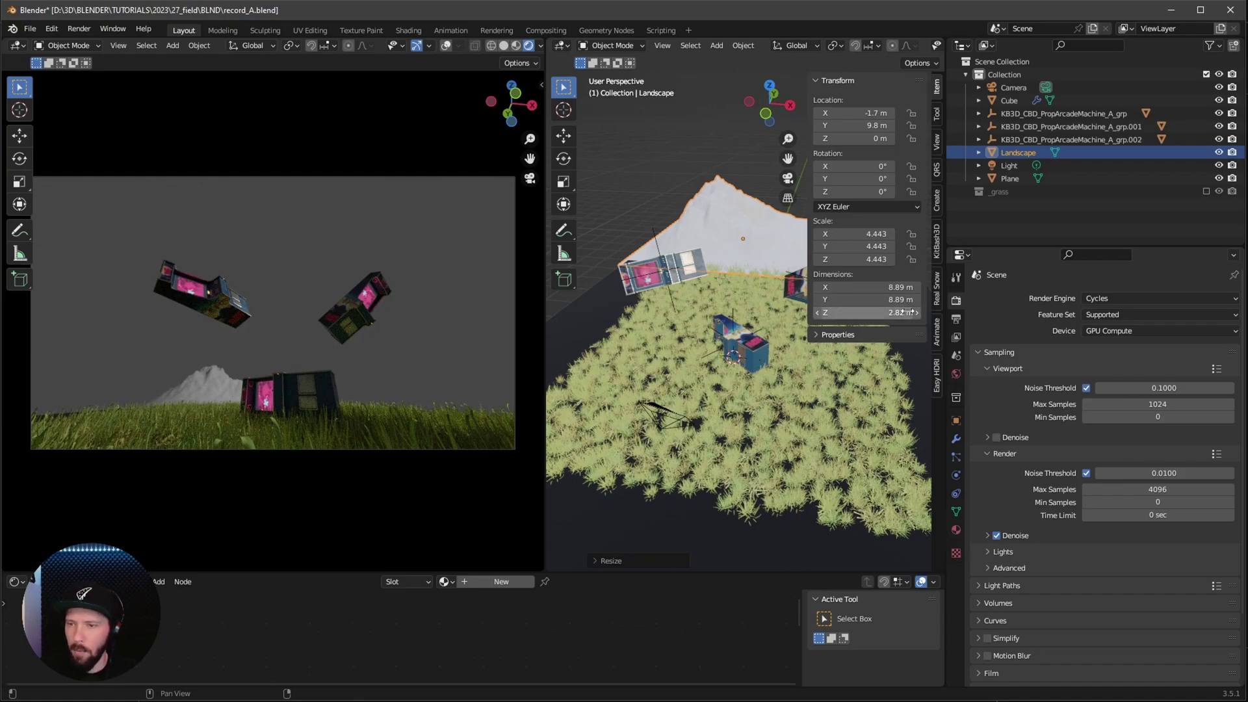
Flatten the landscape by setting its Z dimension to 2.24 m
left_click(909, 312)
type("2")
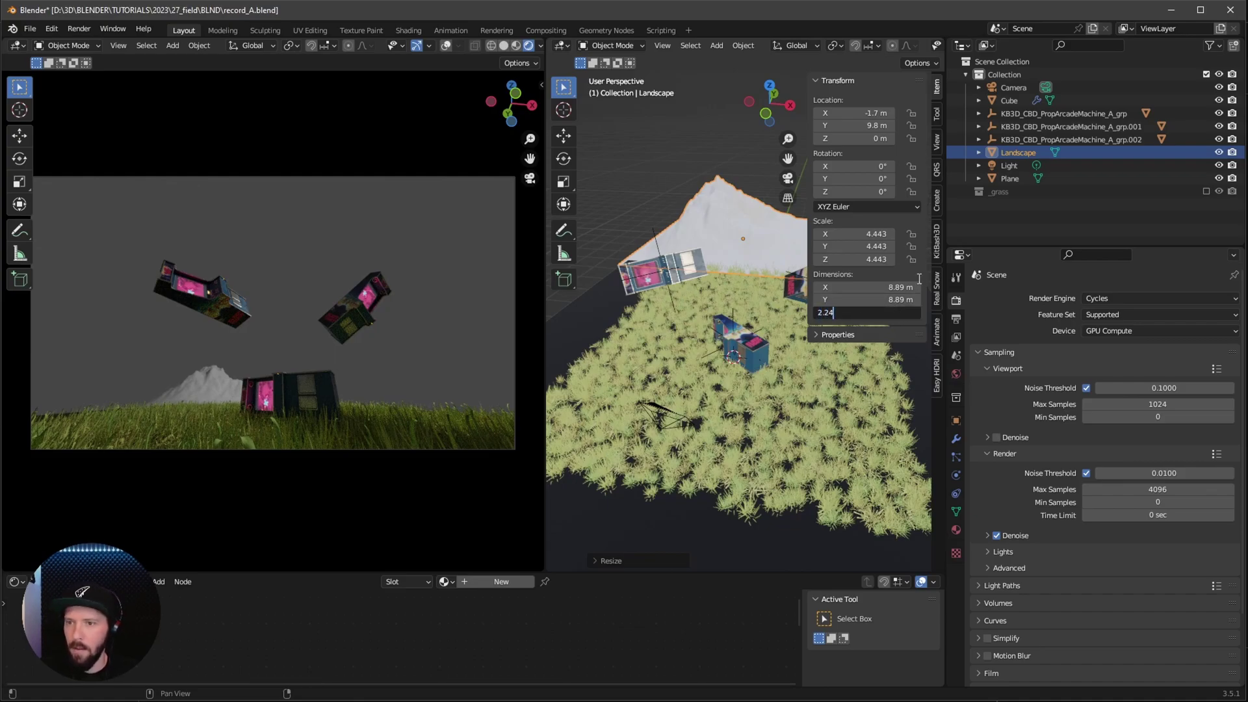
type(".24")
key("Return")
Duplicate the landscape and set the copy's location to X 10 m and Y 8.4 m
middle_click_drag(812, 234, 725, 177)
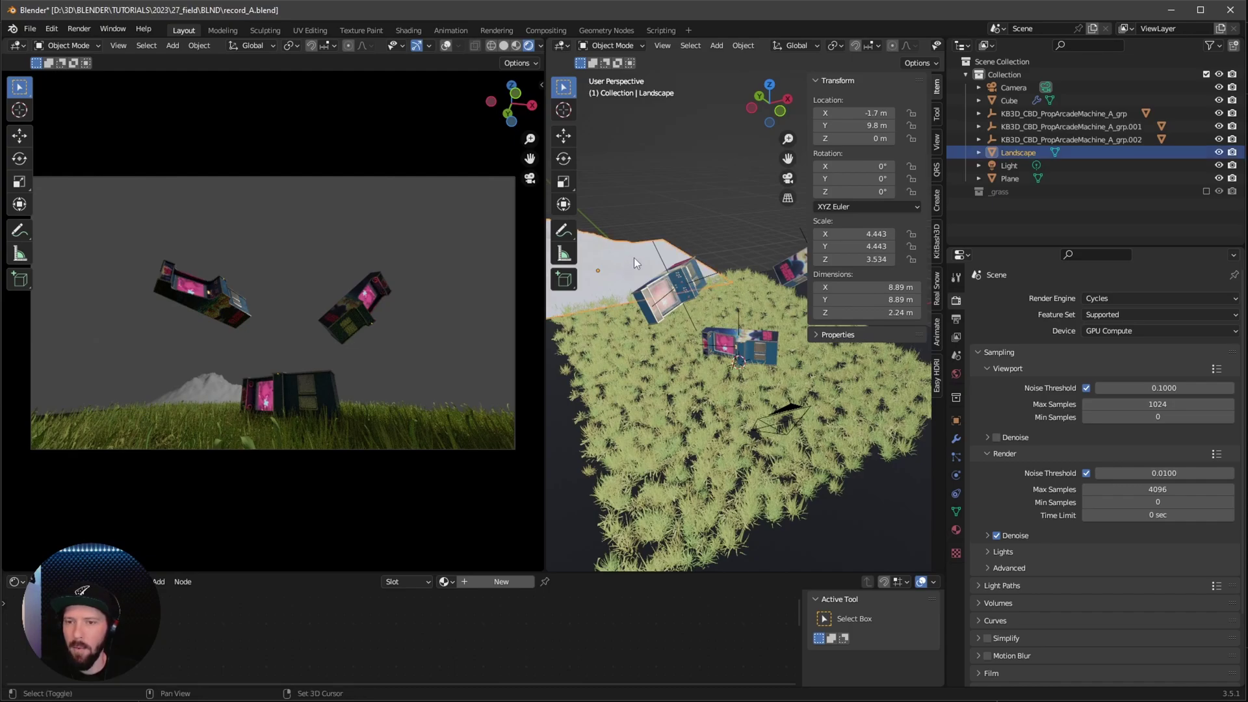
key("shift+d")
key("Escape")
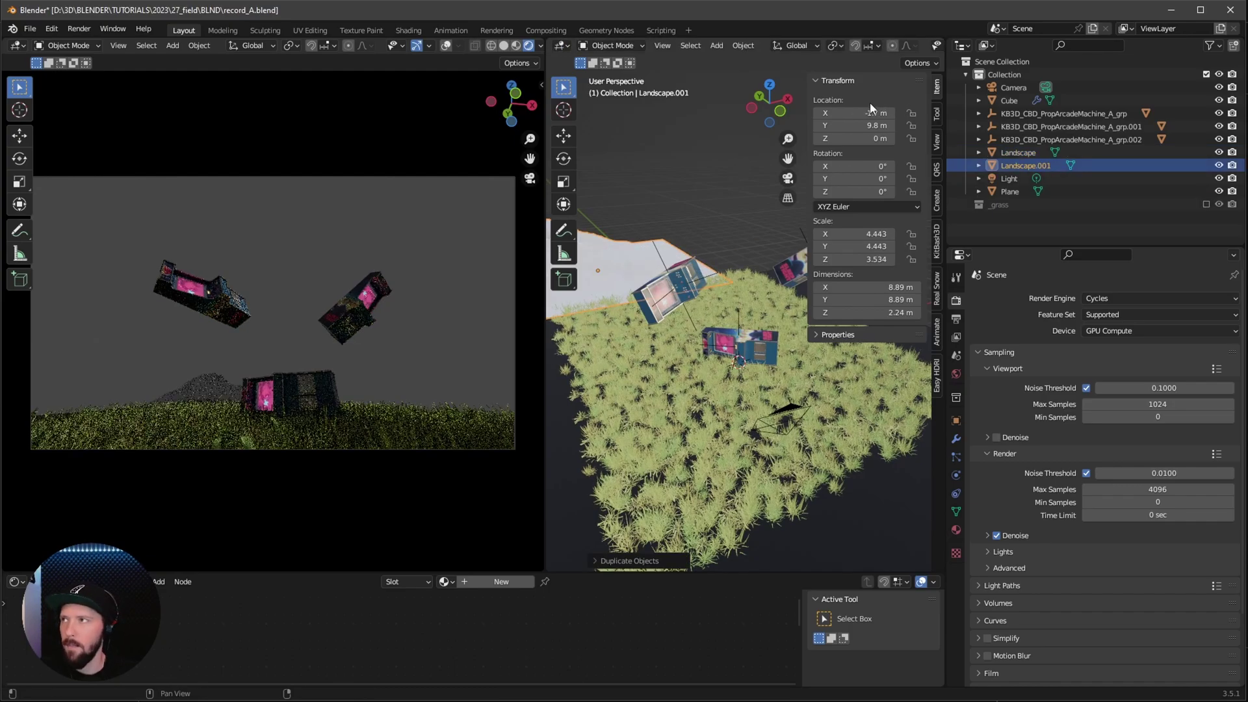
left_click(871, 112)
type("10")
key("Tab")
type("8")
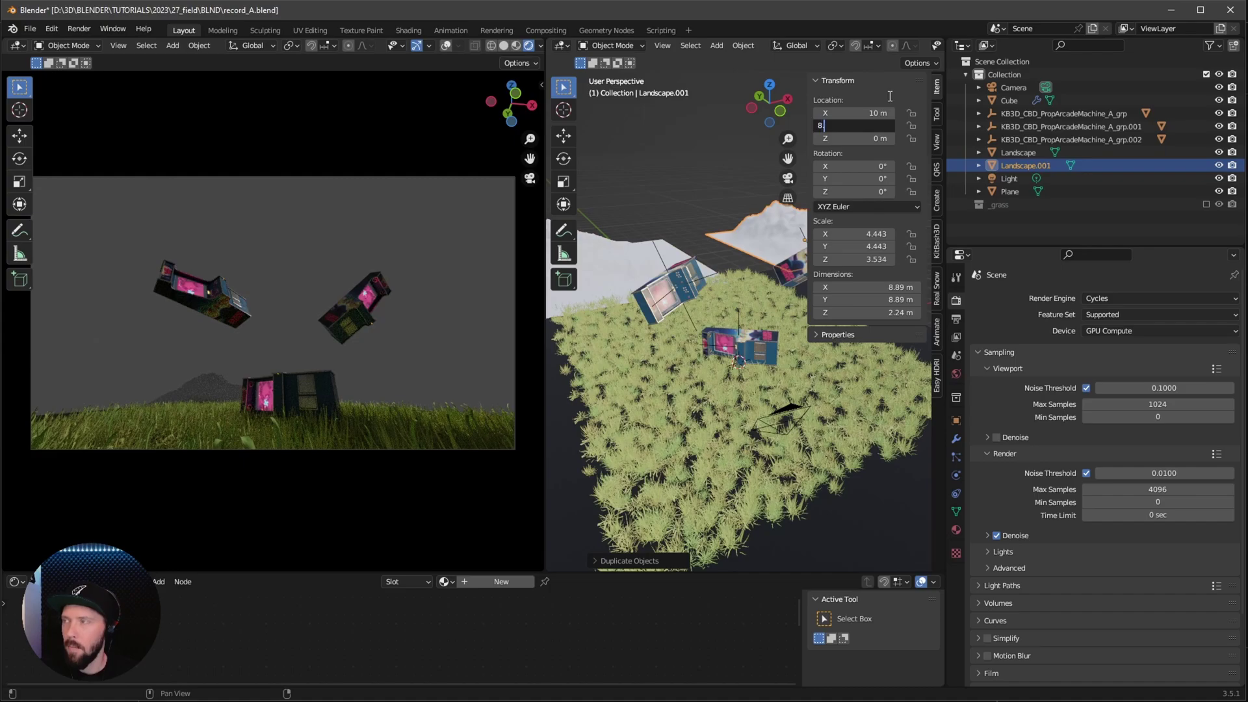
type(".4")
key("Return")
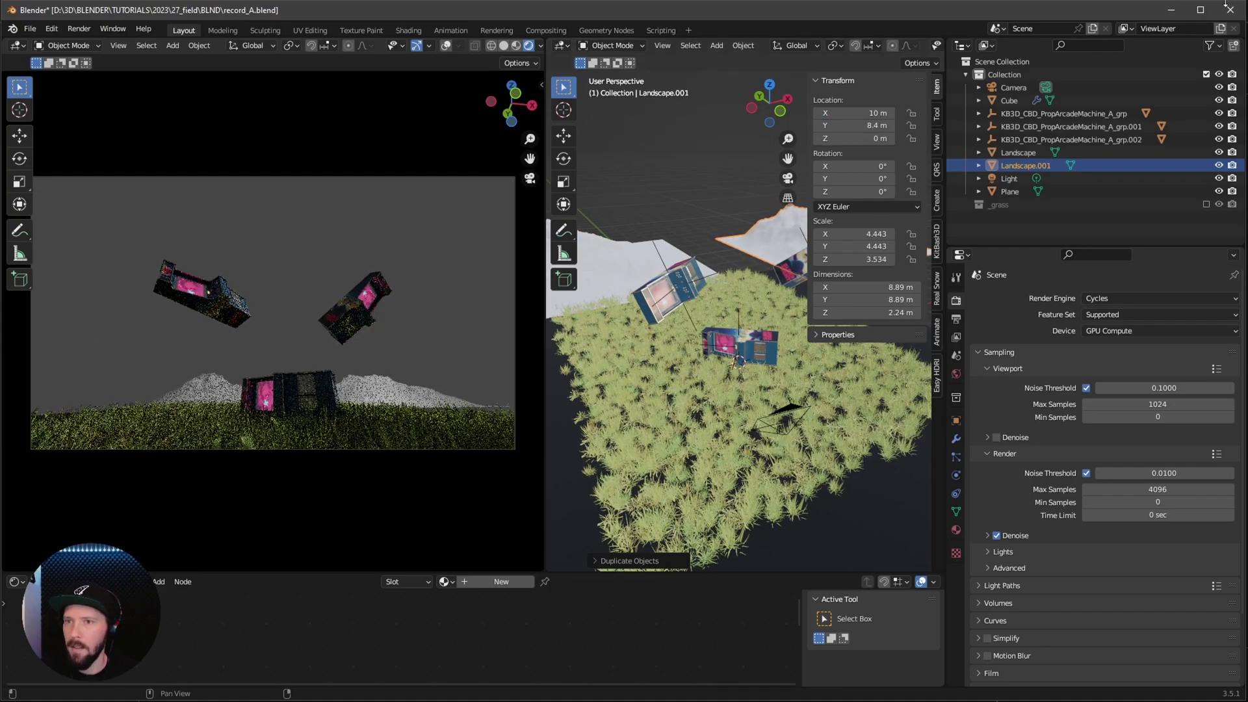
Duplicate the second landscape and set the new copy's location to X 9.8 m and Y 0.7 m
key("shift+d")
right_click(757, 244)
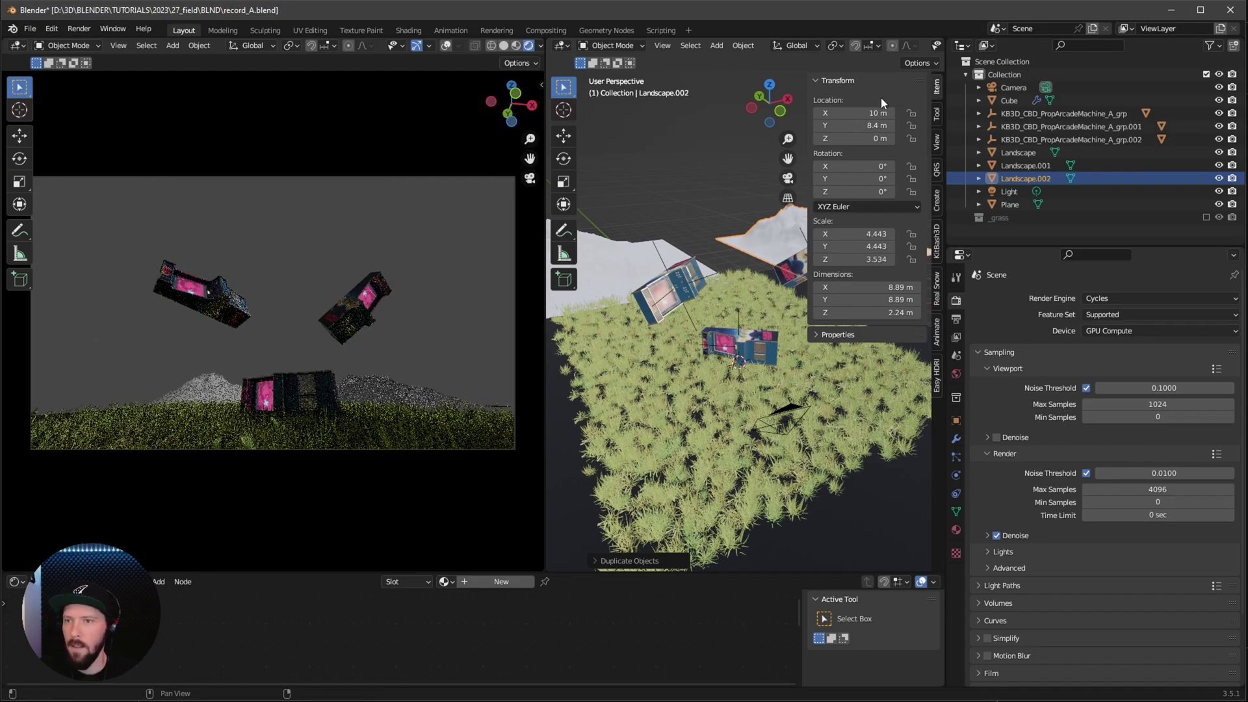
left_click(871, 112)
type("9.8")
key("Tab")
type(".7")
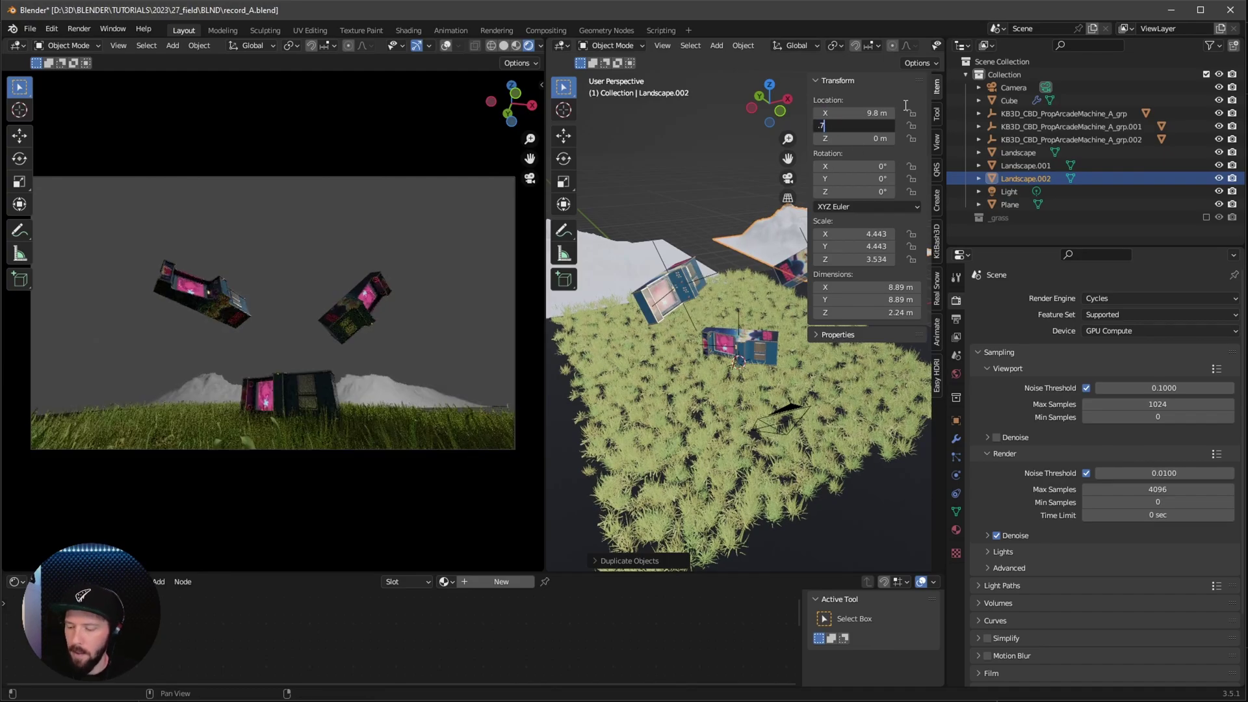
key("Tab")
Set the third landscape's Z rotation to -90° and its Z dimension to 1.24 m
key("Tab")
key("Tab")
key("Tab")
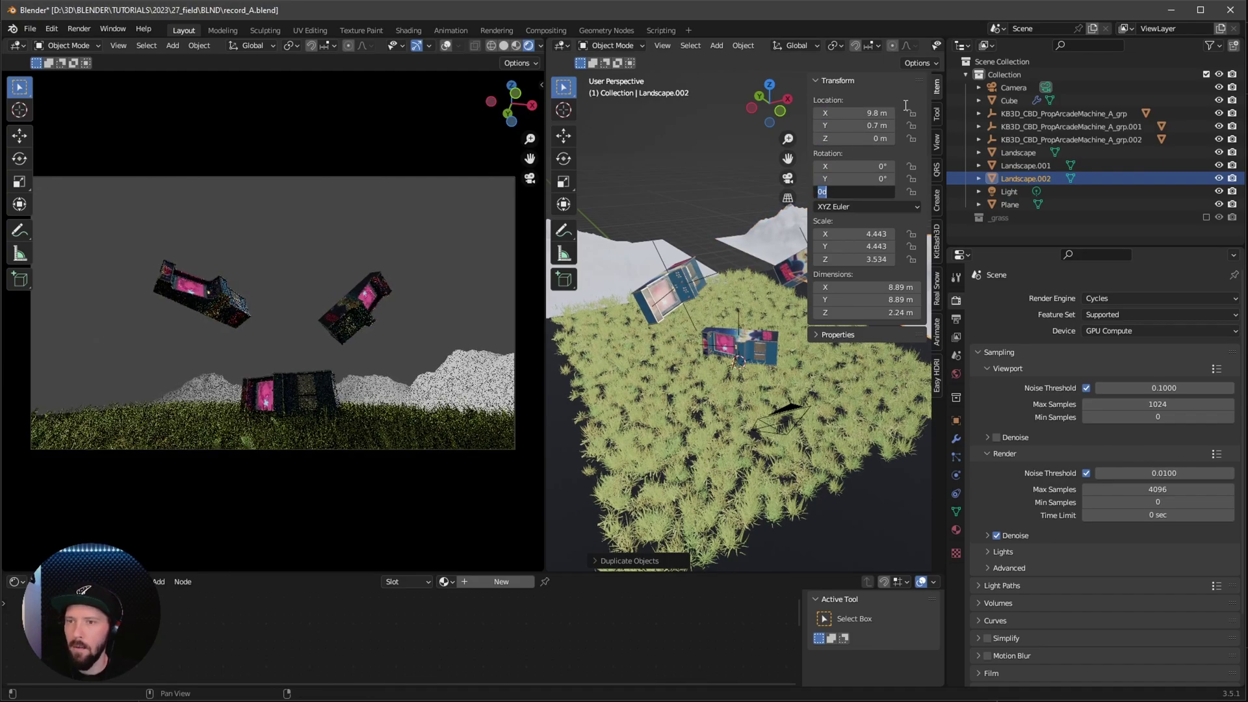
type("-90")
key("Return")
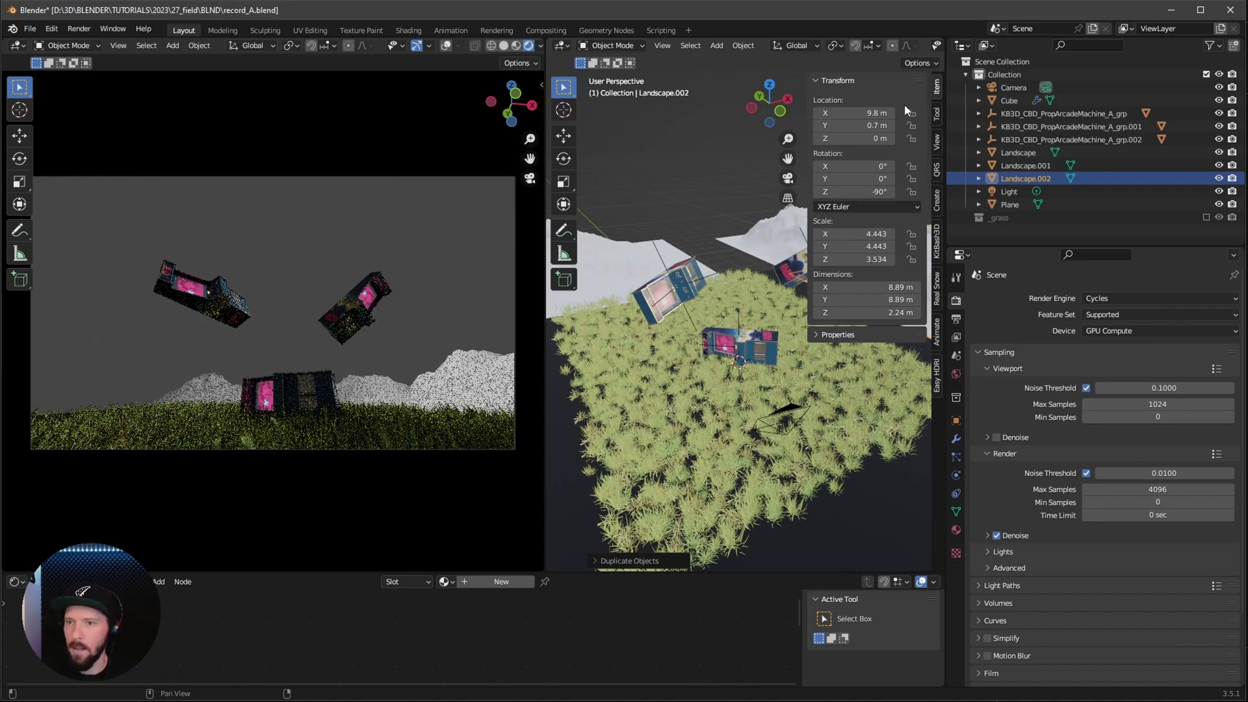
left_click(903, 313)
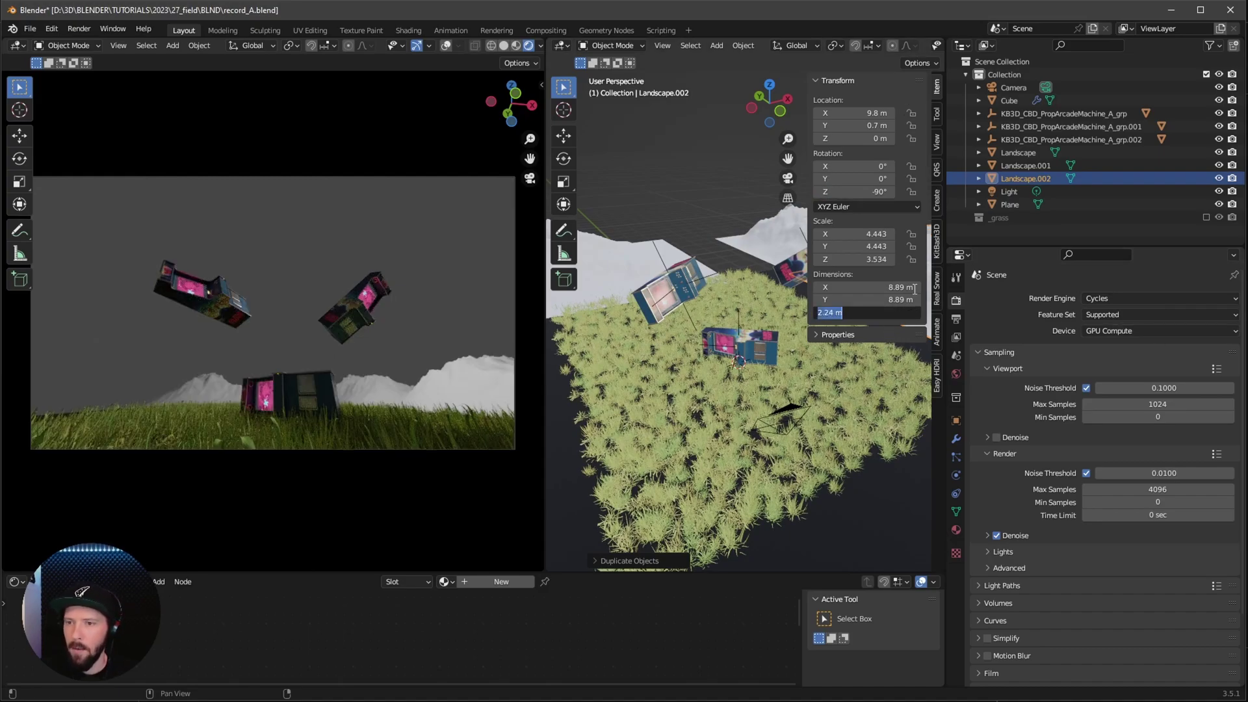
type("1")
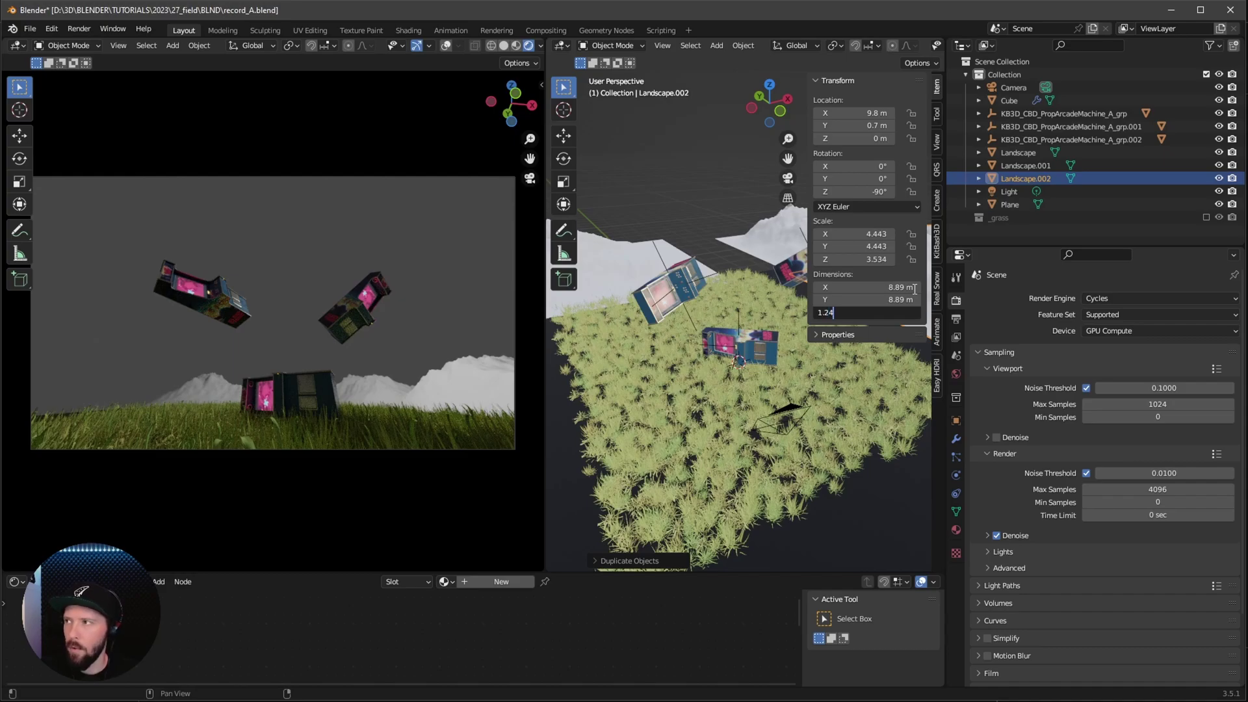
type(".24")
key("Return")
Duplicate the third landscape and set the fourth one's location to X -5.8 m and Y 6 m
middle_click_drag(748, 416, 742, 403)
key("shift+d")
key("Escape")
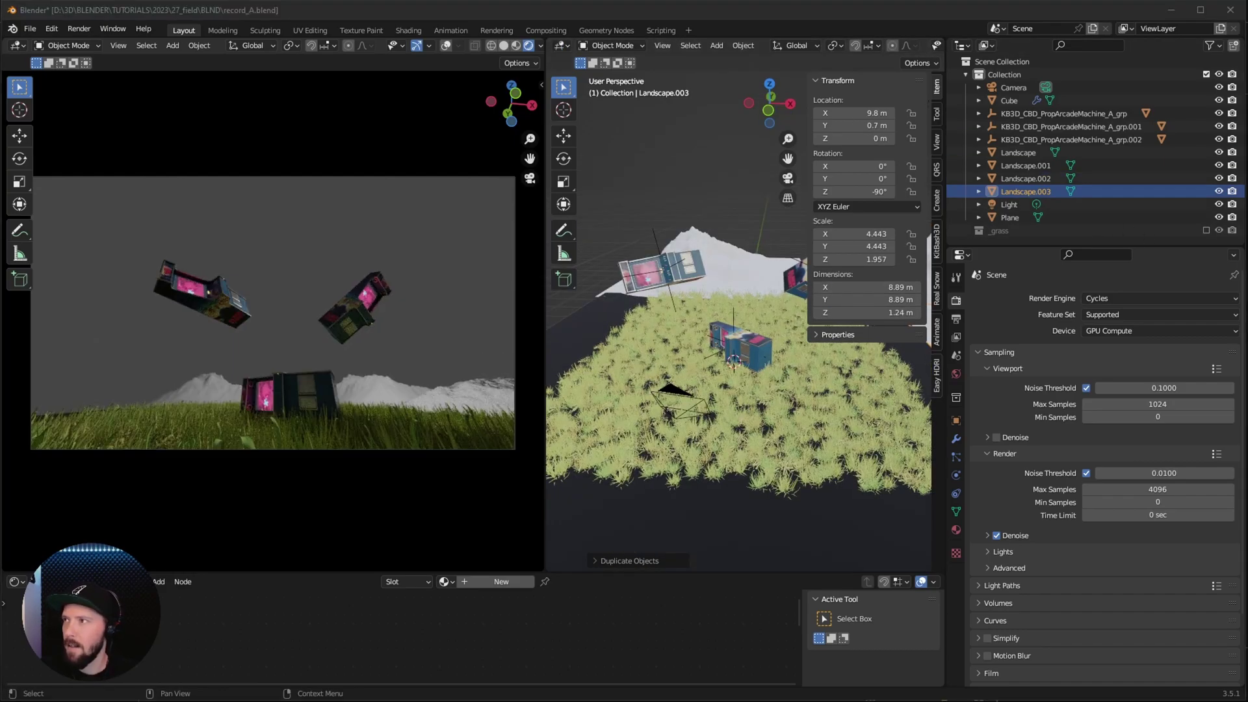
left_click(865, 110)
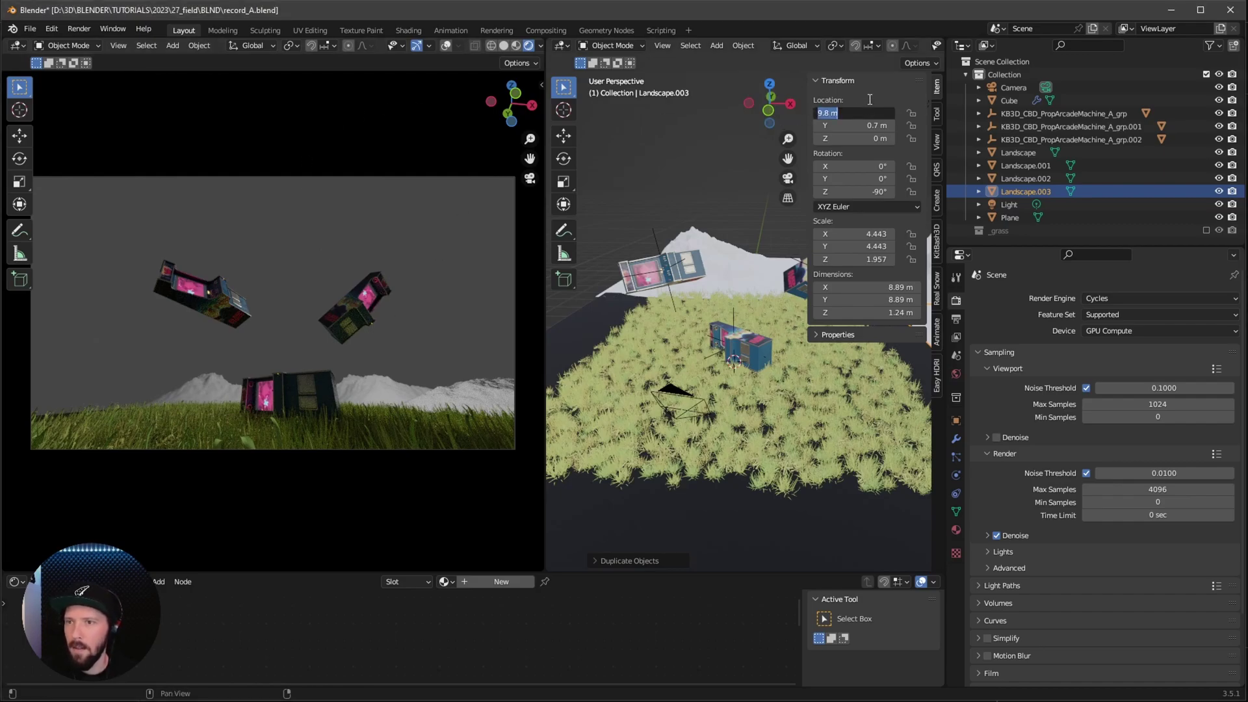
key("BackSpace")
type("-5.8")
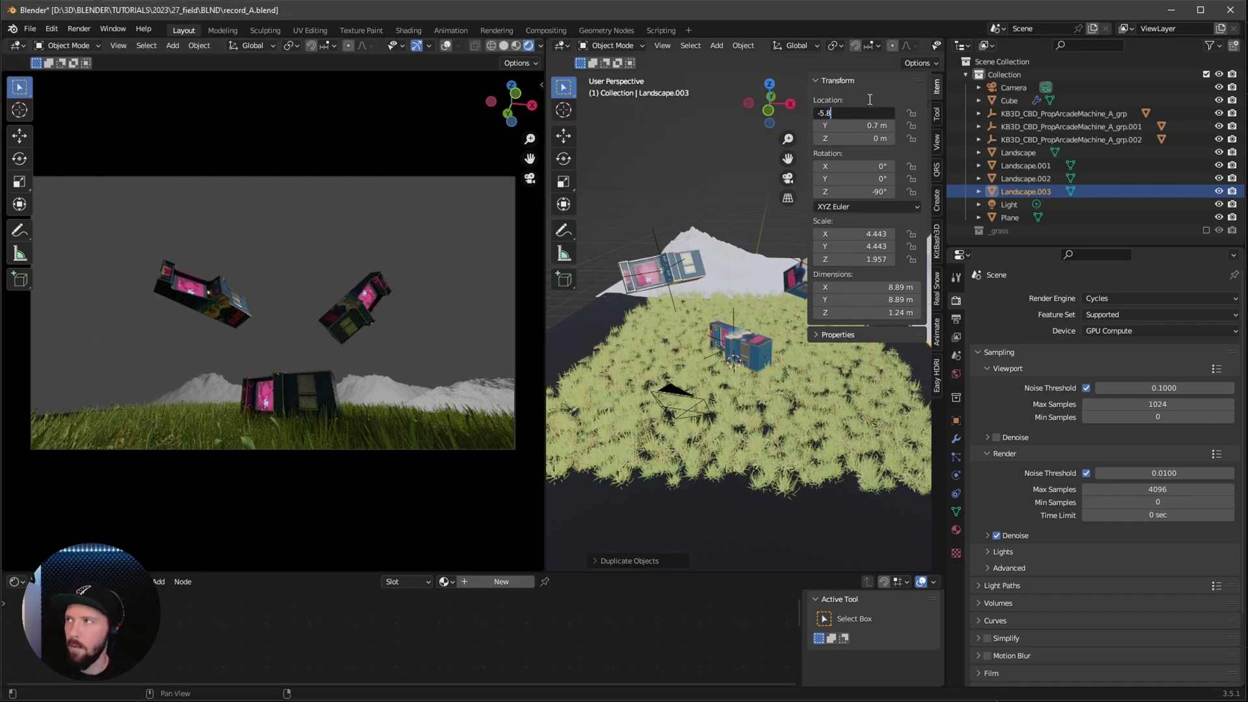
key("Tab")
type("6")
key("Tab")
key("Tab")
key("Tab")
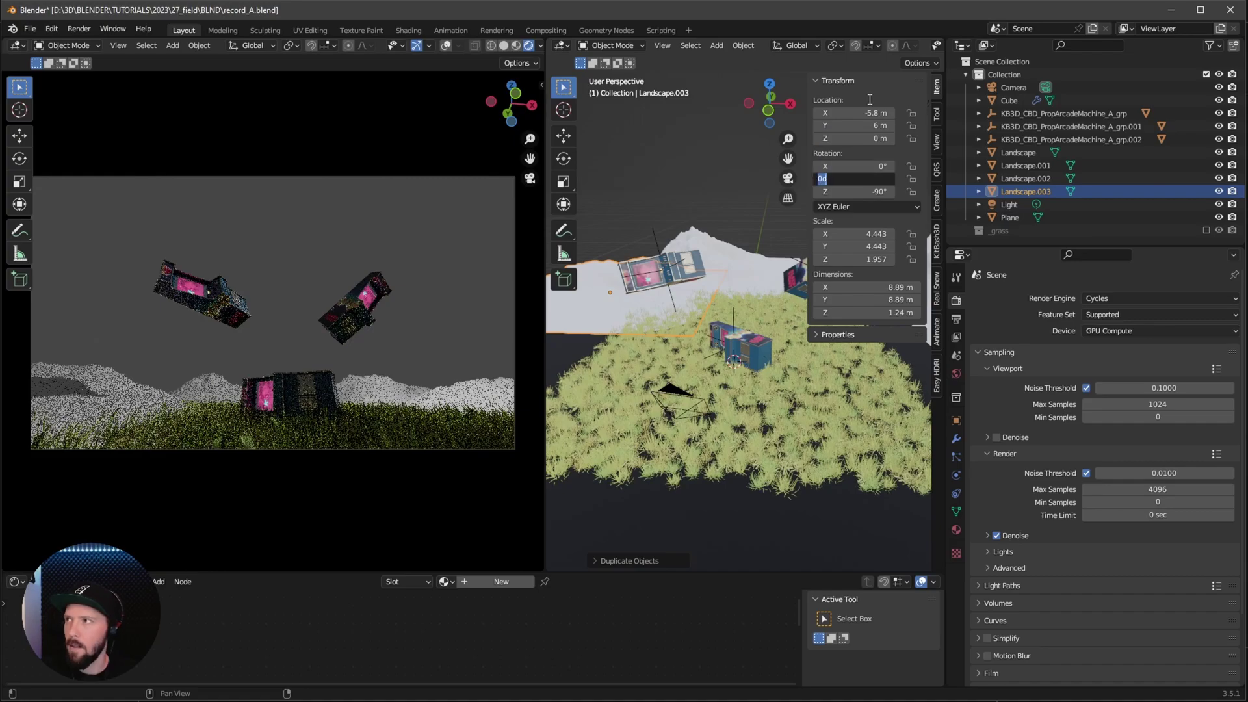
key("Tab")
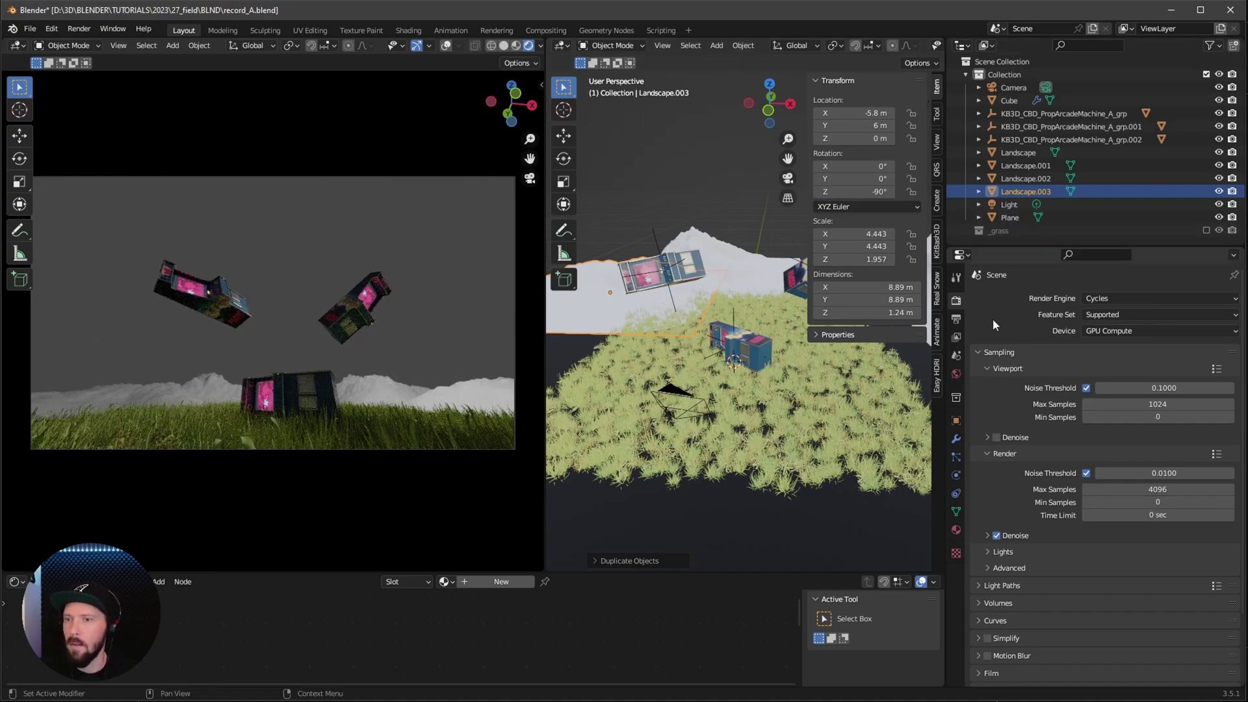
Set the fourth landscape's Z dimension to 1.04 m
left_click(889, 310)
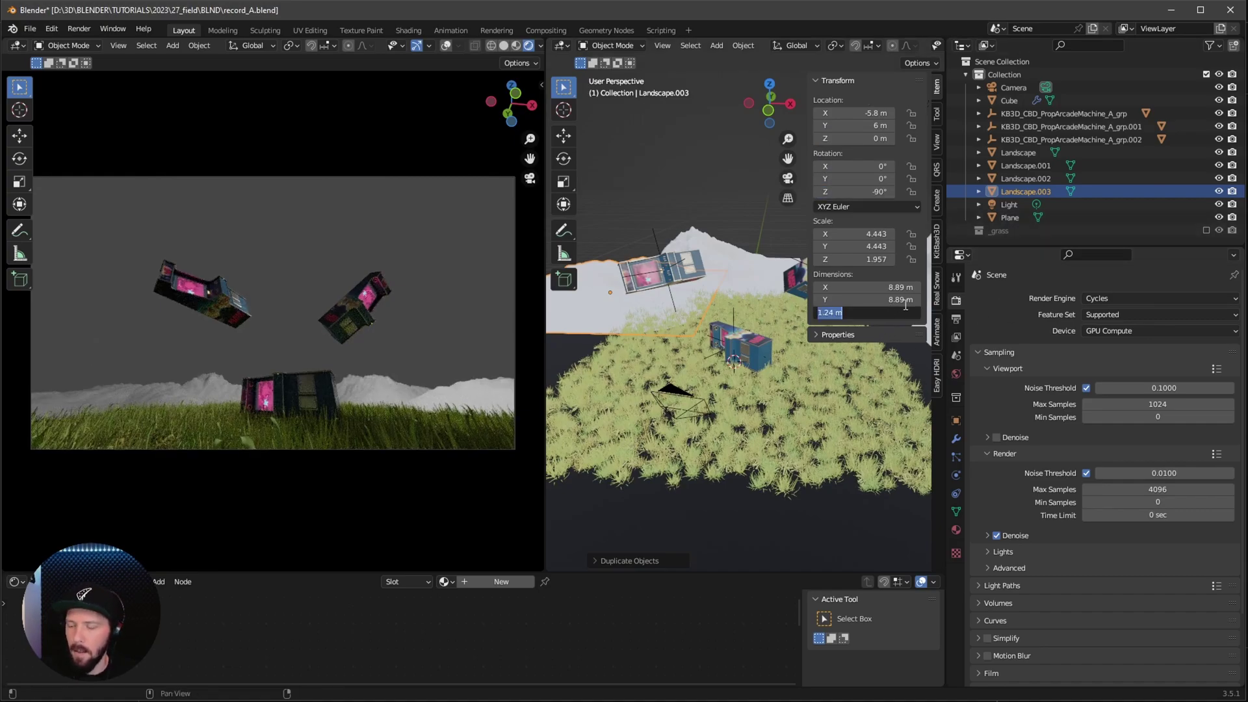
type("1")
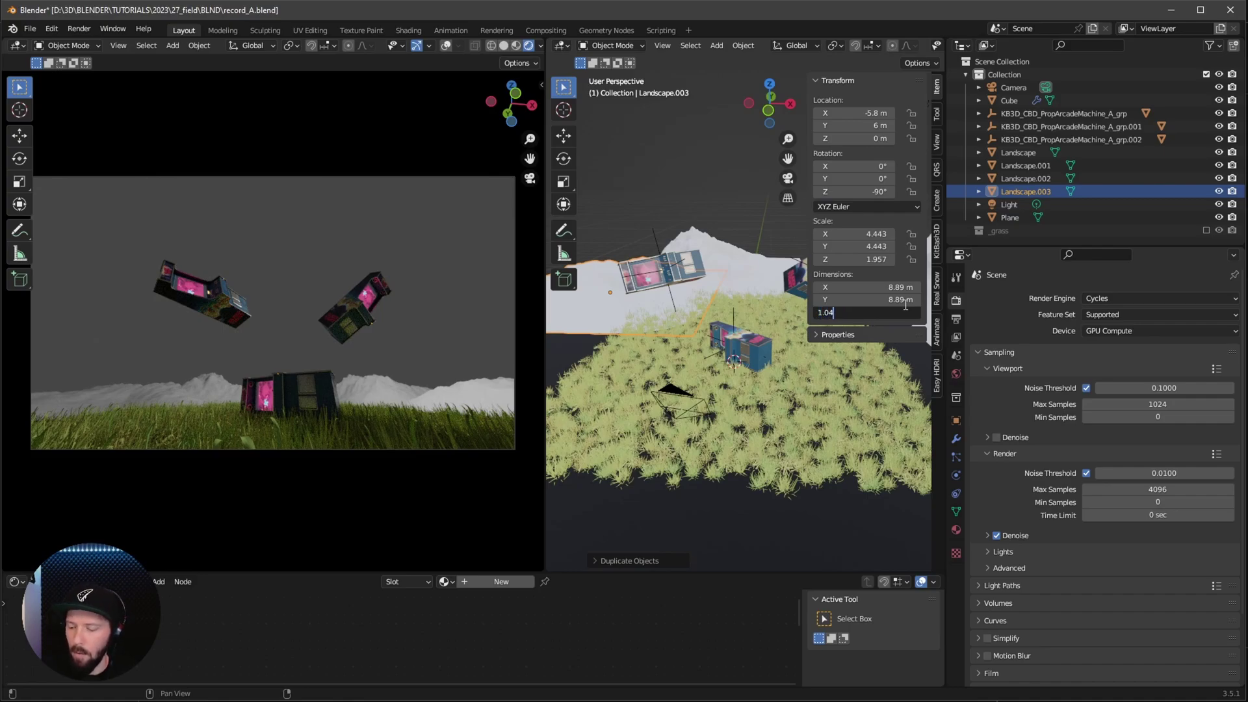
key("Return")
middle_click_drag(734, 377, 774, 279)
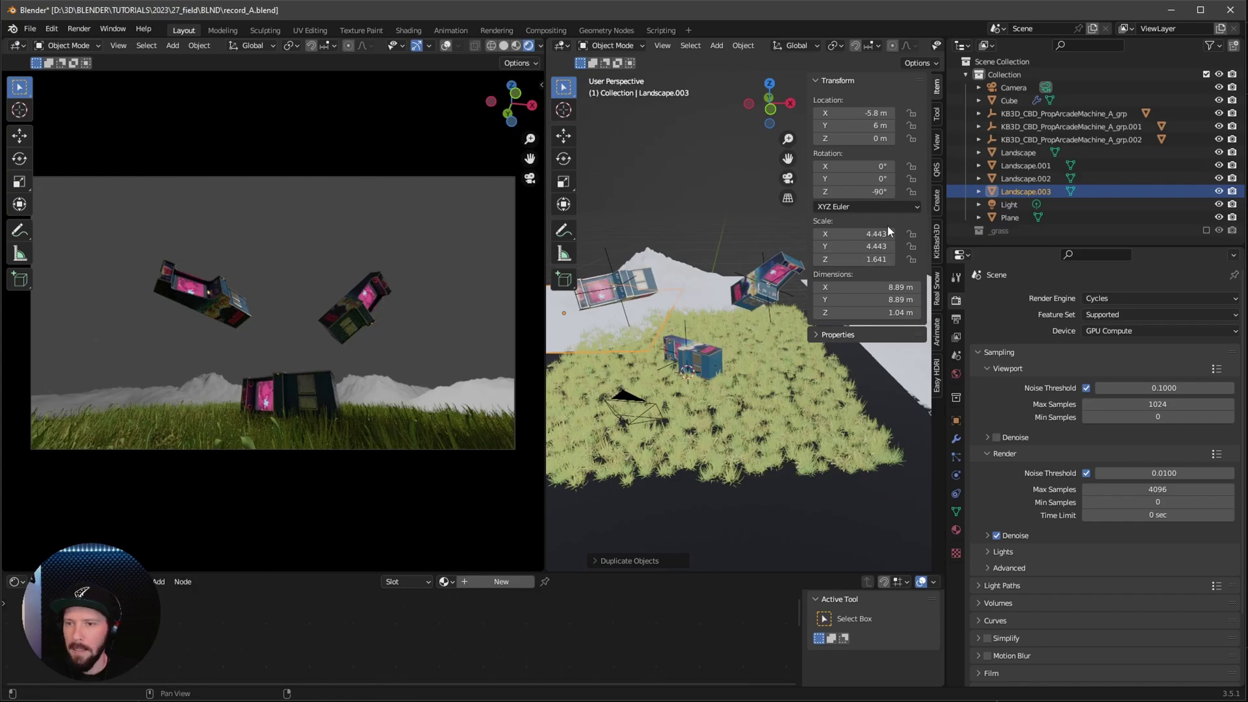
Set the Emission Strength of the arcade machines' KB3D_CBD_BDScreensC screen material to 20
left_click(763, 275)
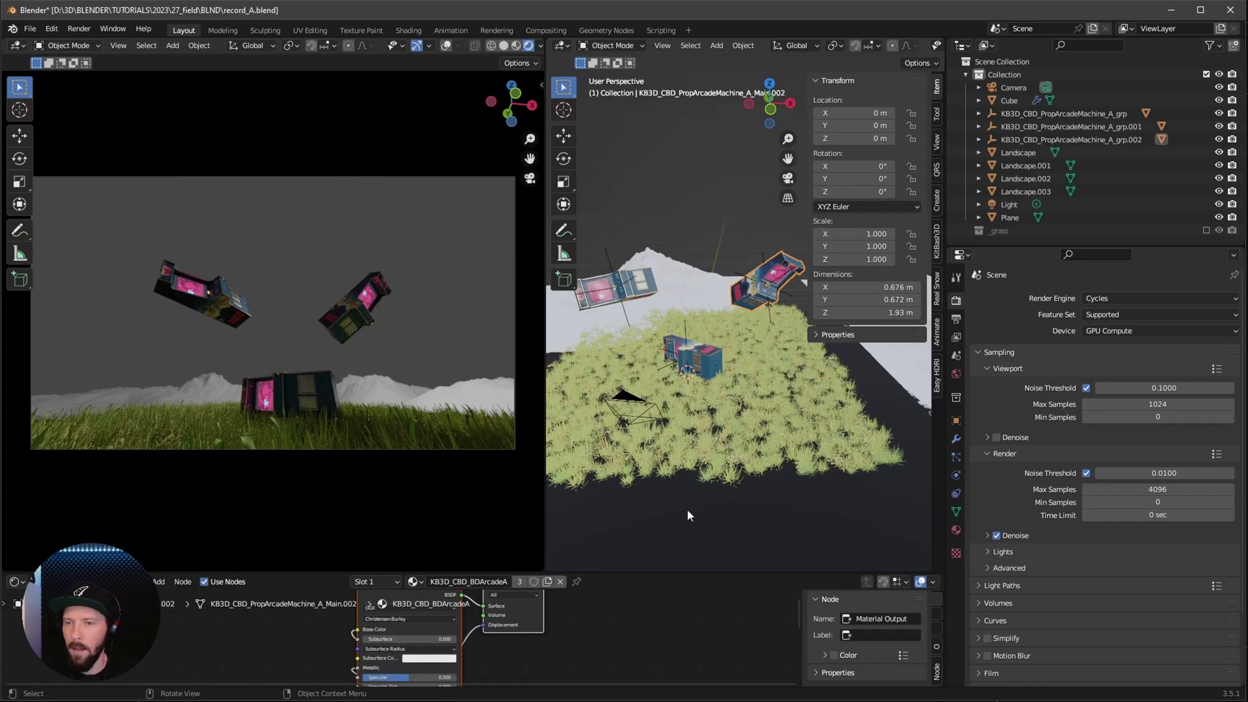
left_click_drag(654, 572, 654, 286)
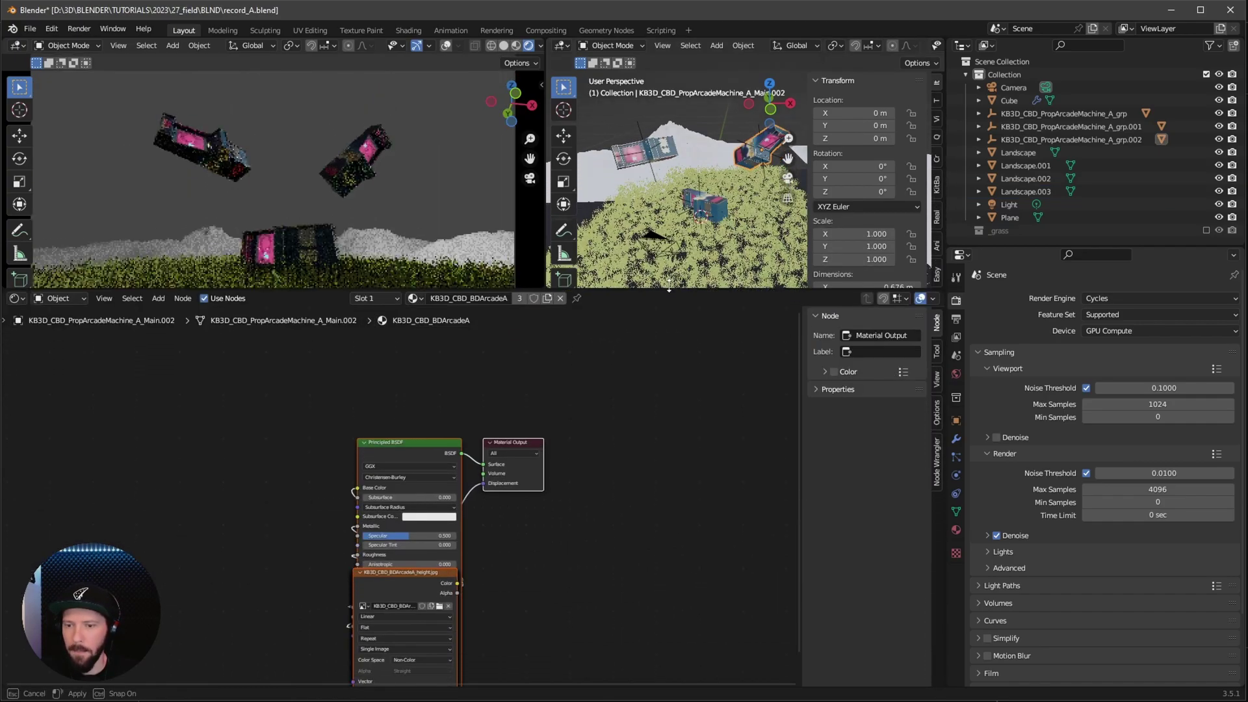
left_click(957, 530)
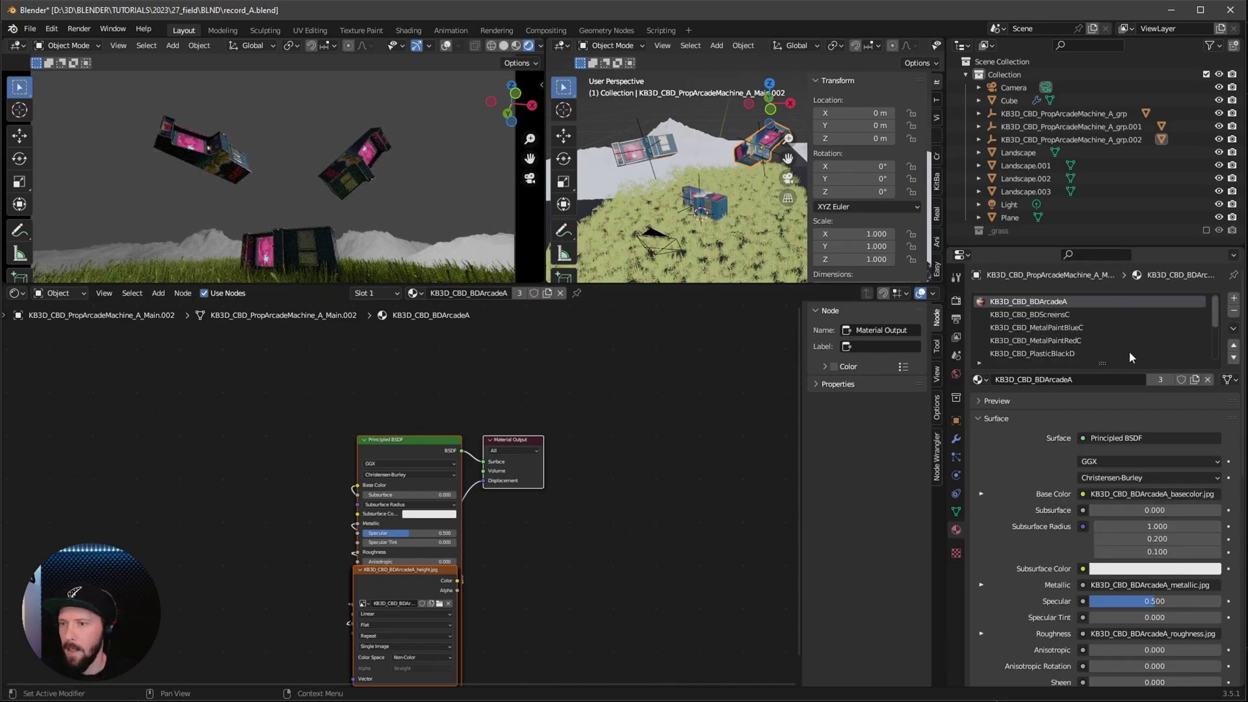
left_click(1032, 315)
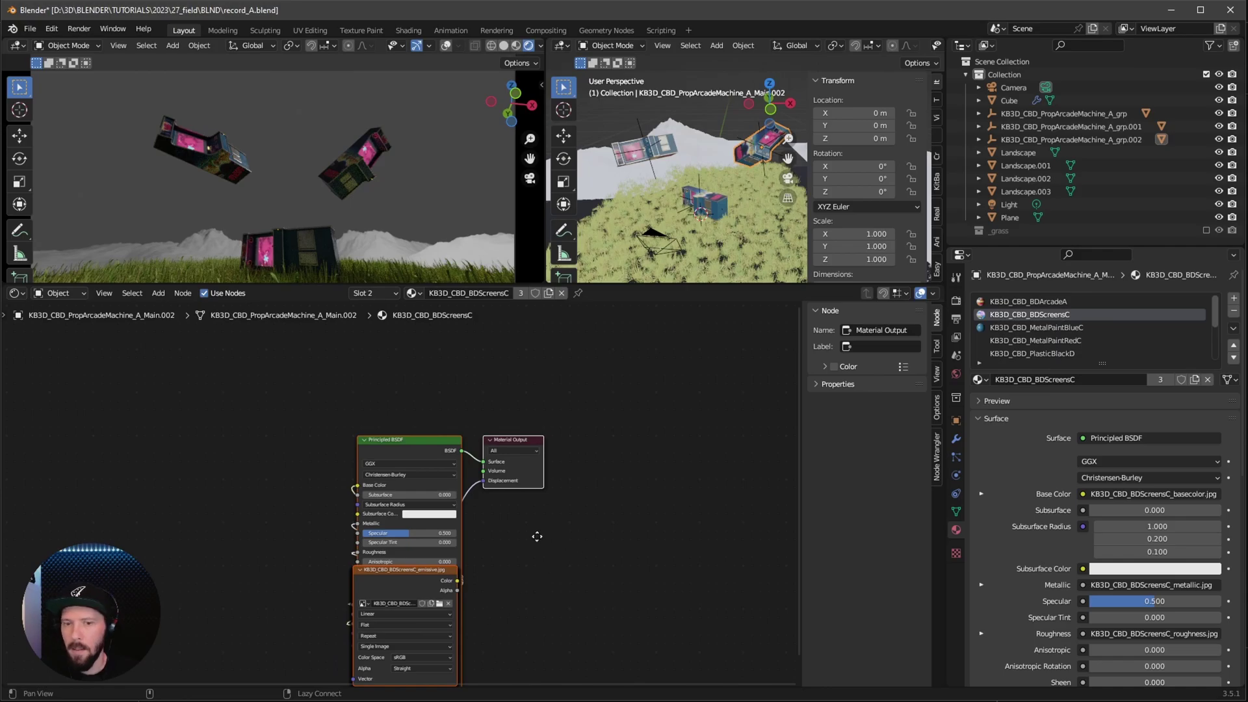
middle_click_drag(537, 536, 498, 539)
left_click_drag(381, 447, 591, 455)
middle_click_drag(591, 455, 540, 295)
scroll(493, 535, "up", 3)
middle_click_drag(492, 534, 473, 532)
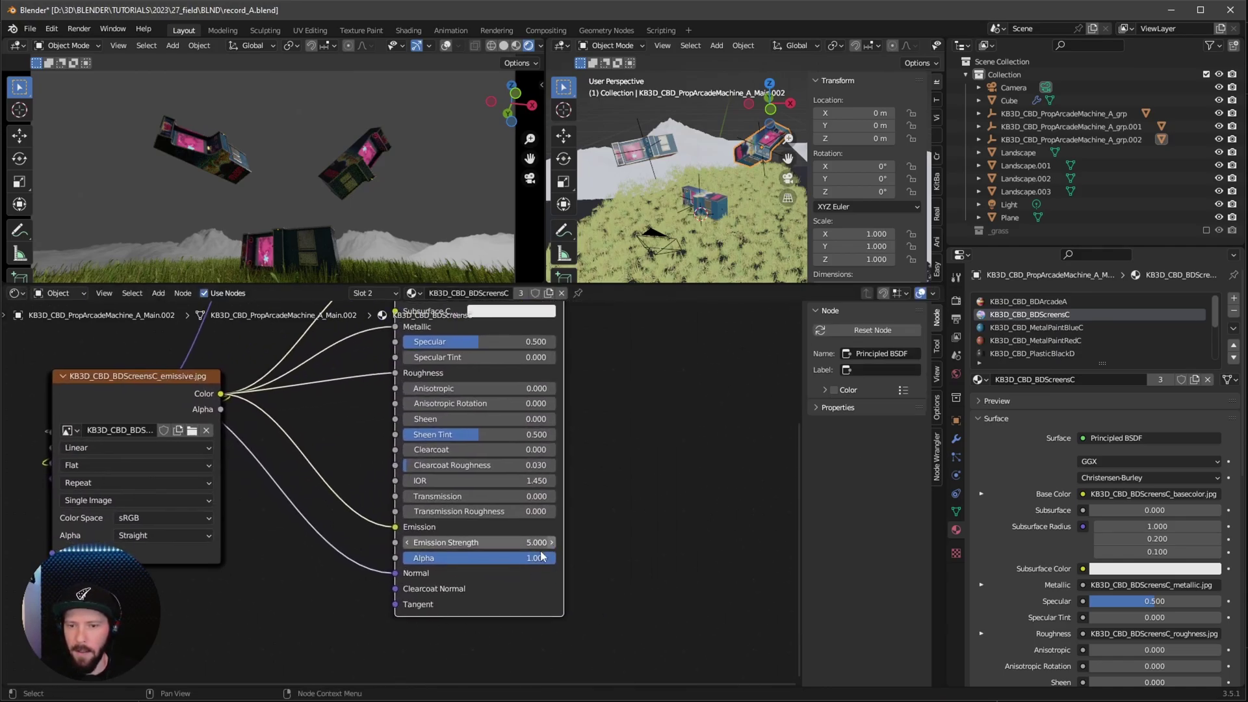
left_click(544, 540)
type("20")
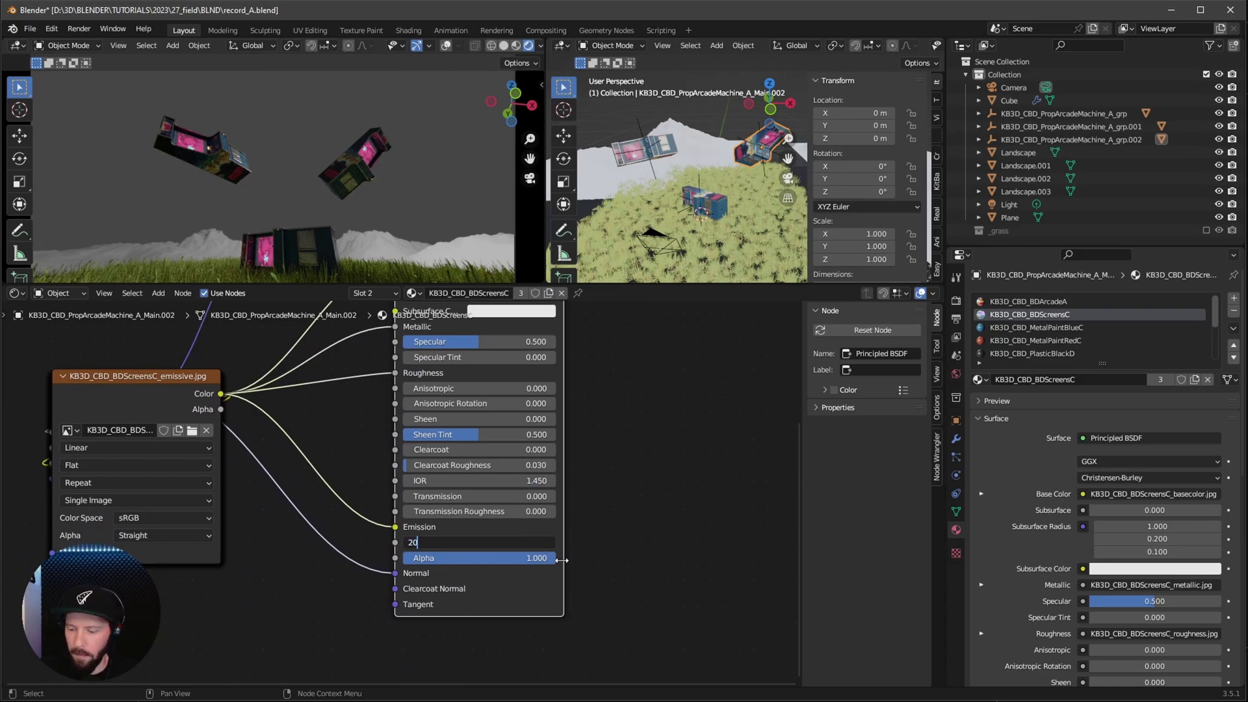
key("Return")
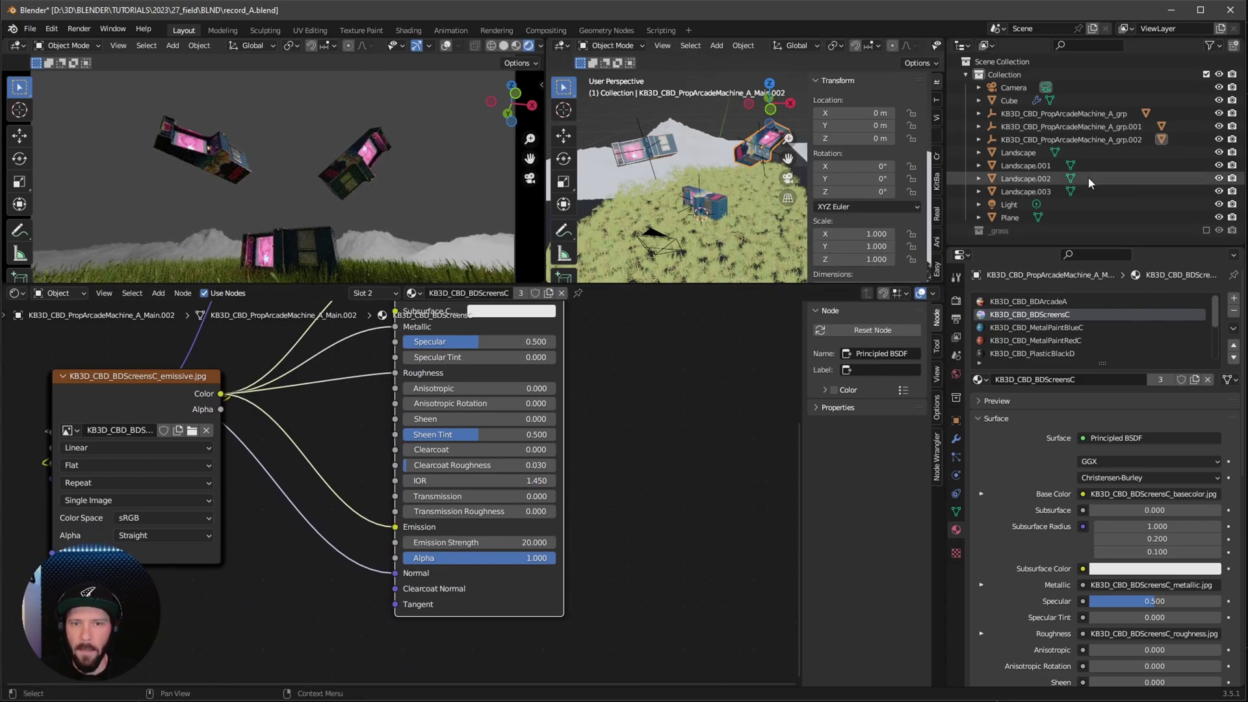
Add a cube mesh around the scene and set its X, Y and Z dimensions to 34 m
left_click_drag(1089, 248, 1091, 345)
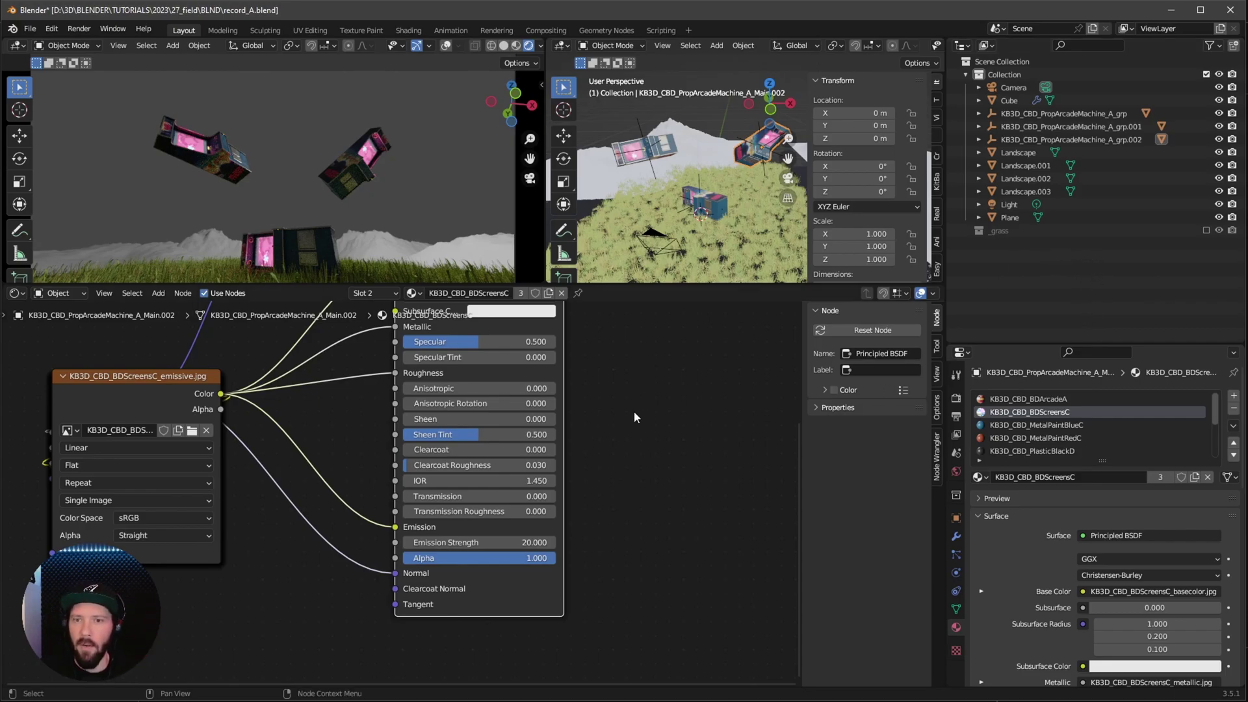
key("shift+a")
mouse_move(670, 181)
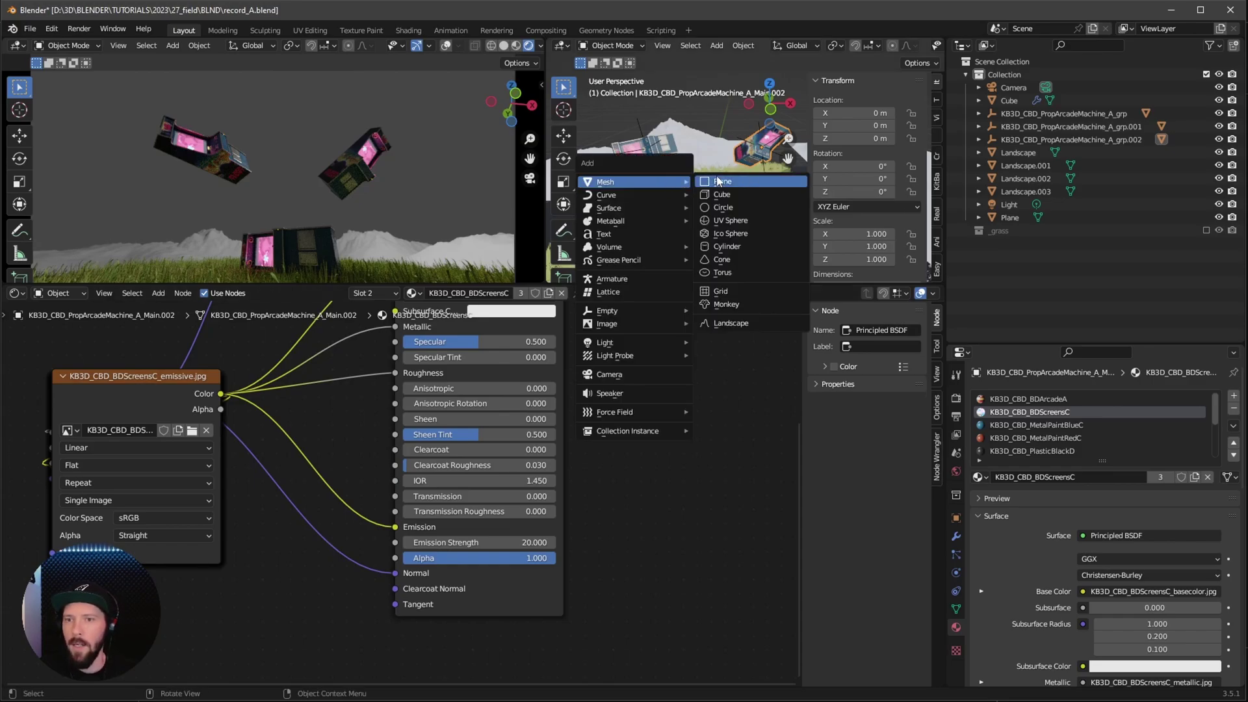
left_click(739, 196)
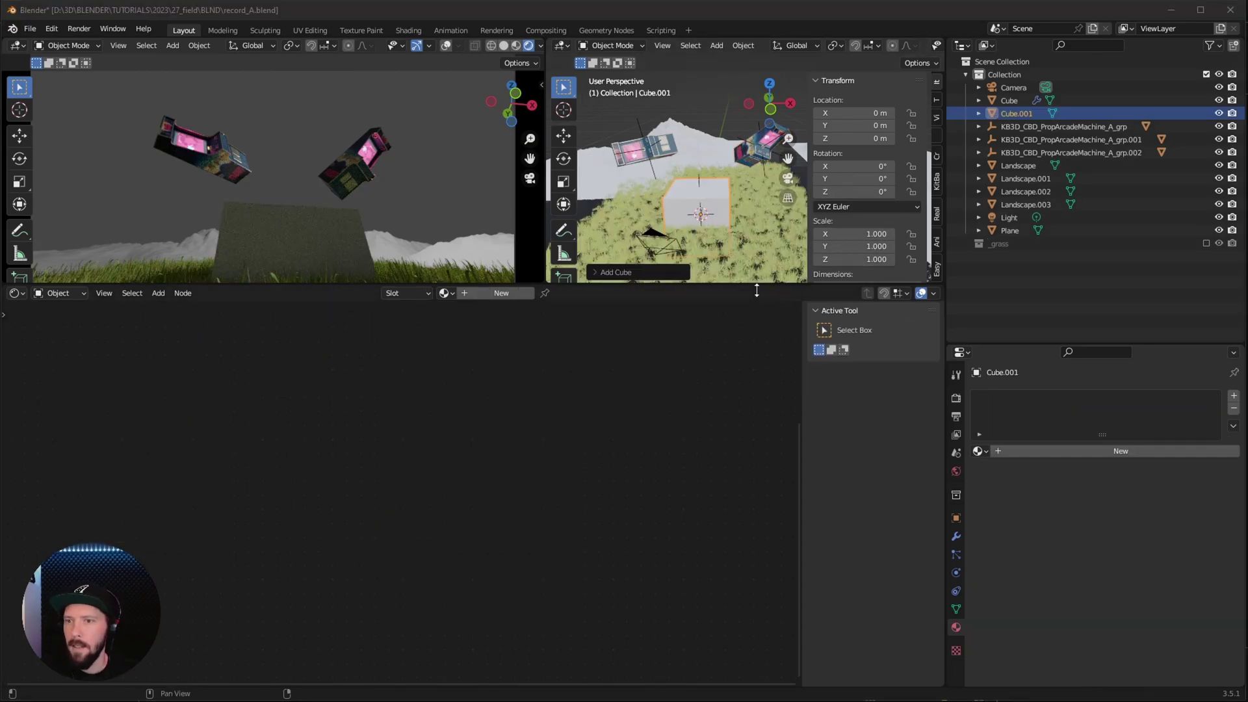
left_click_drag(756, 284, 757, 511)
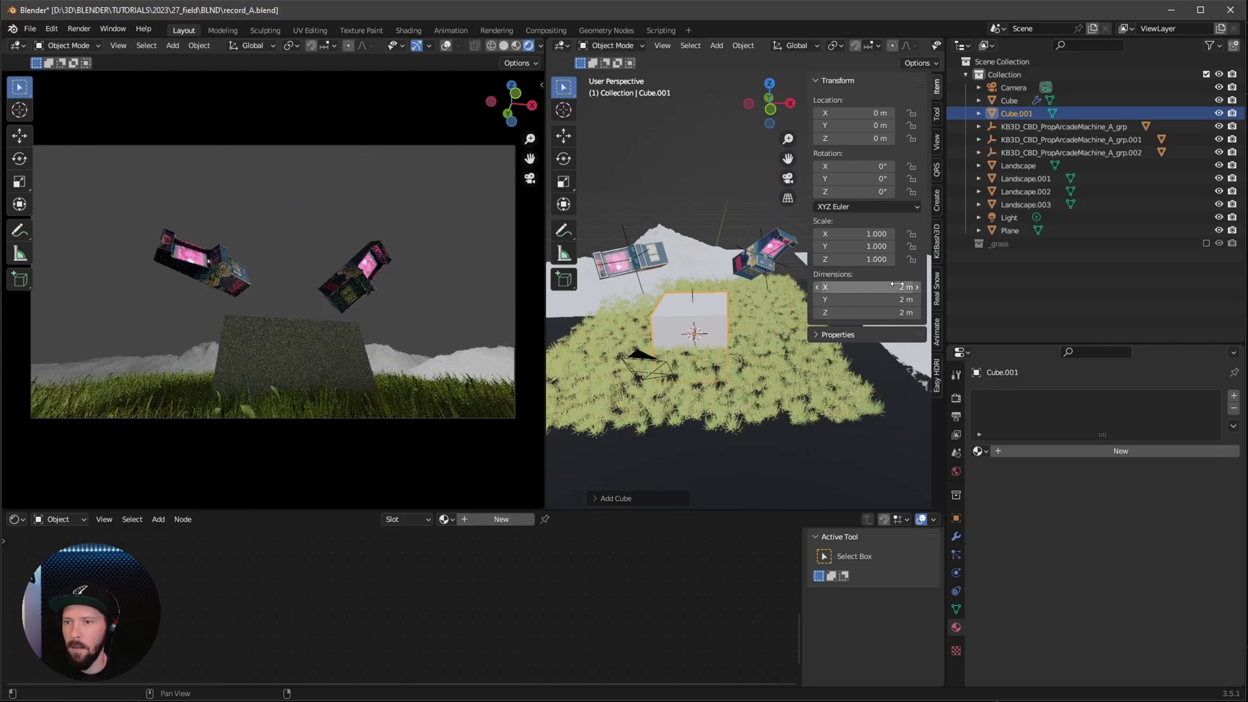
left_click_drag(897, 287, 902, 312)
type("34")
key("Return")
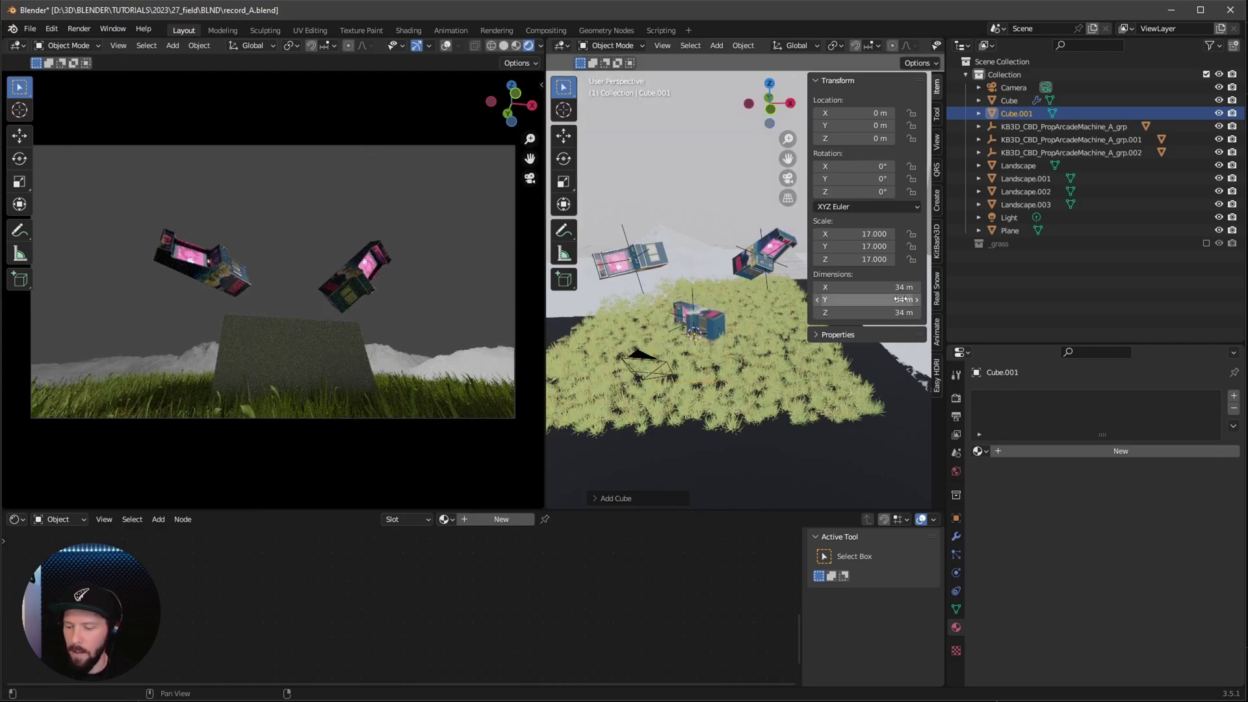
Create a new material on the large cube and name it m_fog
left_click(502, 518)
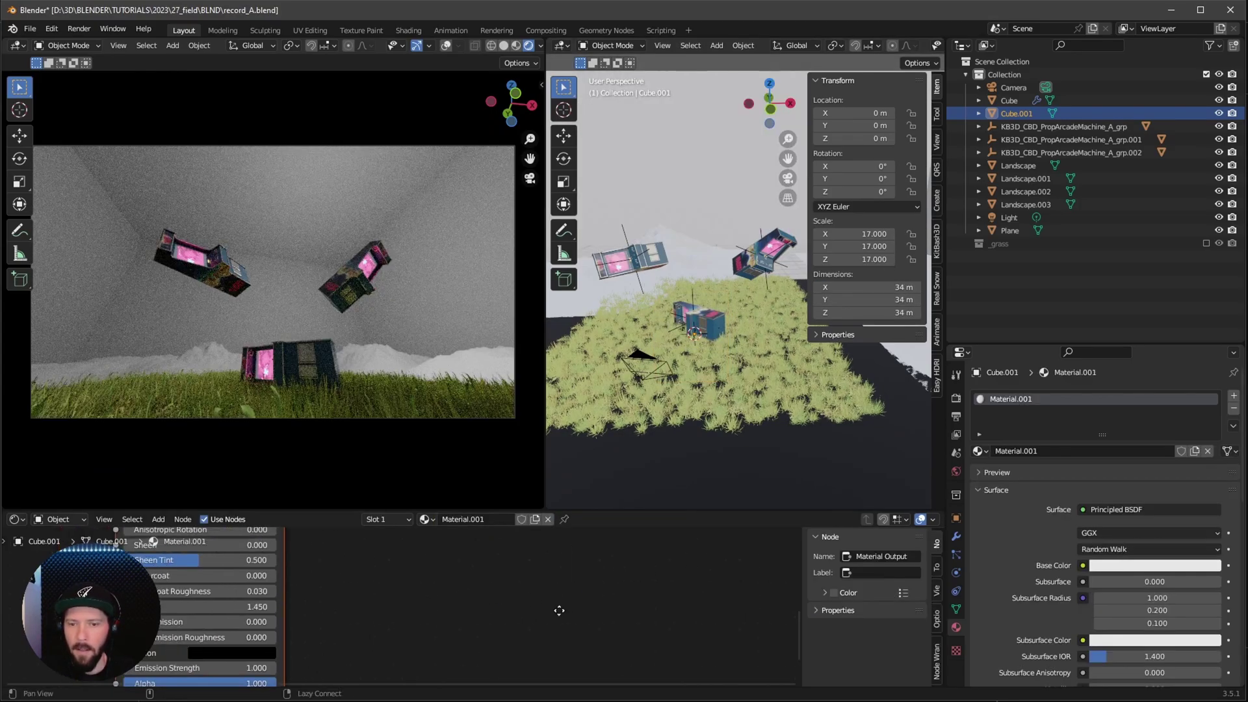
left_click(464, 519)
type("m_fog")
key("Return")
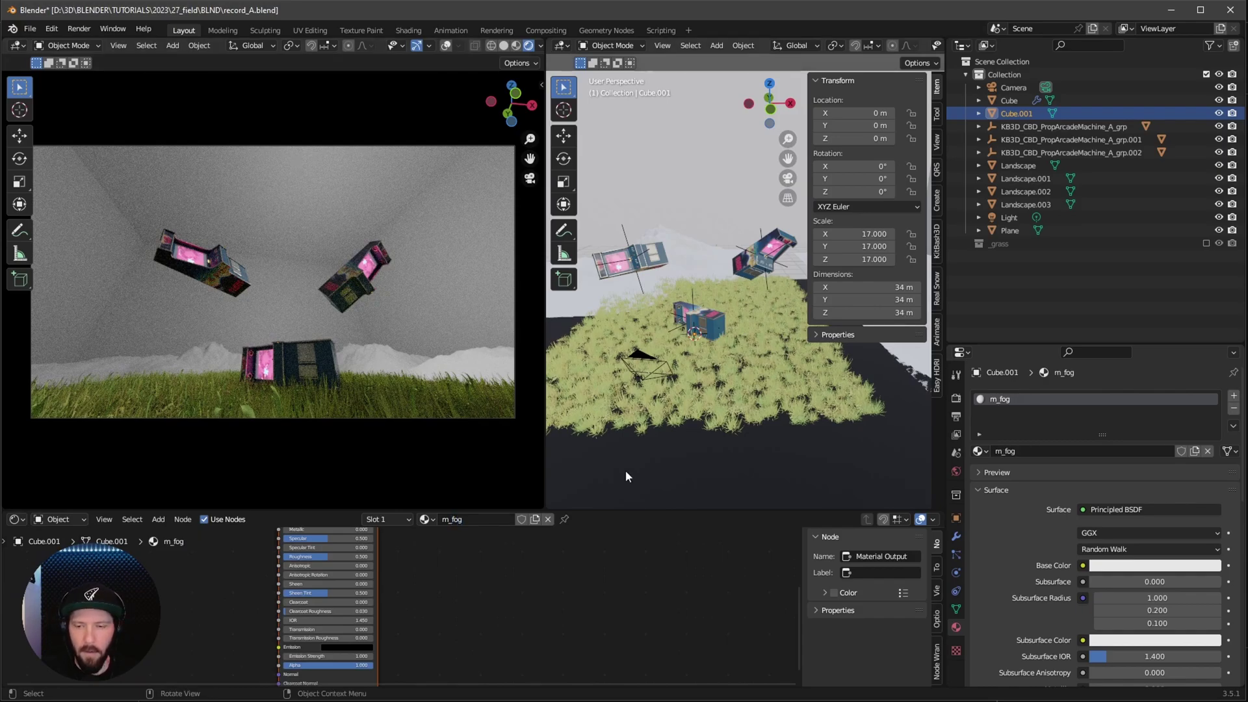
Replace the Principled BSDF in m_fog with a Volume Scatter node connected to the Material Output's Volume input
left_click_drag(618, 510, 611, 377)
scroll(707, 514, "up", 2)
middle_click_drag(708, 509, 636, 535)
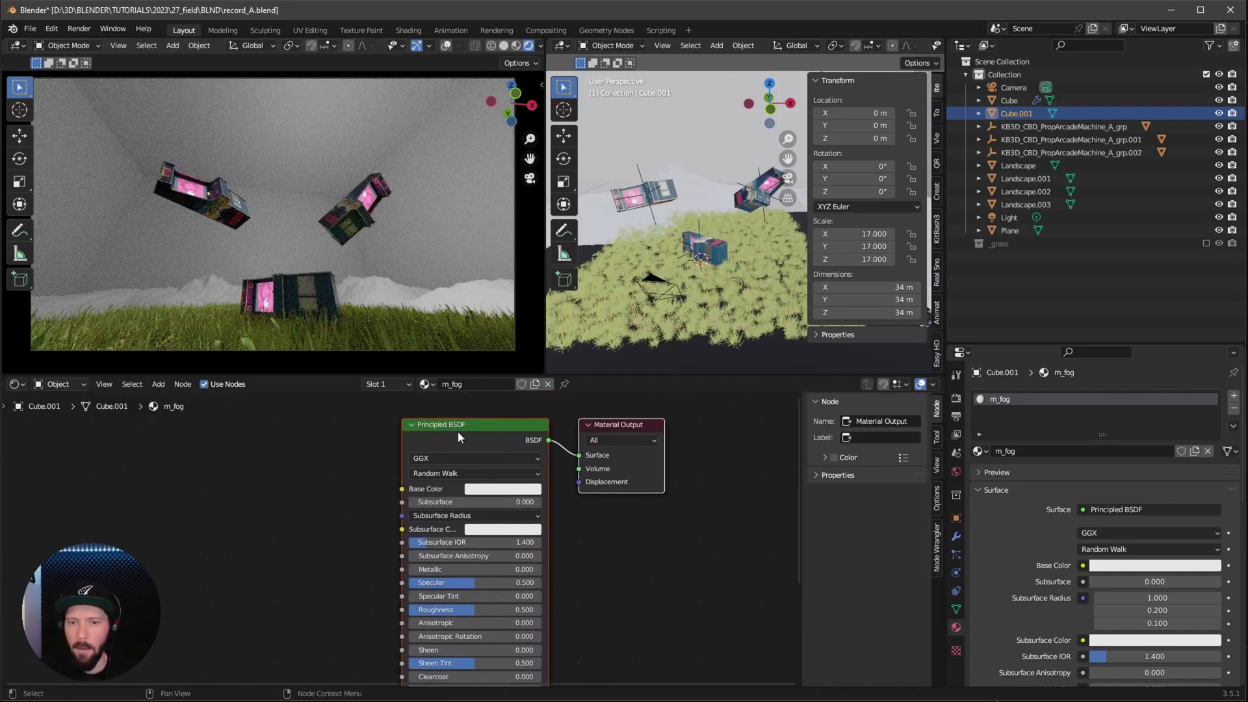
left_click(459, 429)
key("x")
key("shift+a")
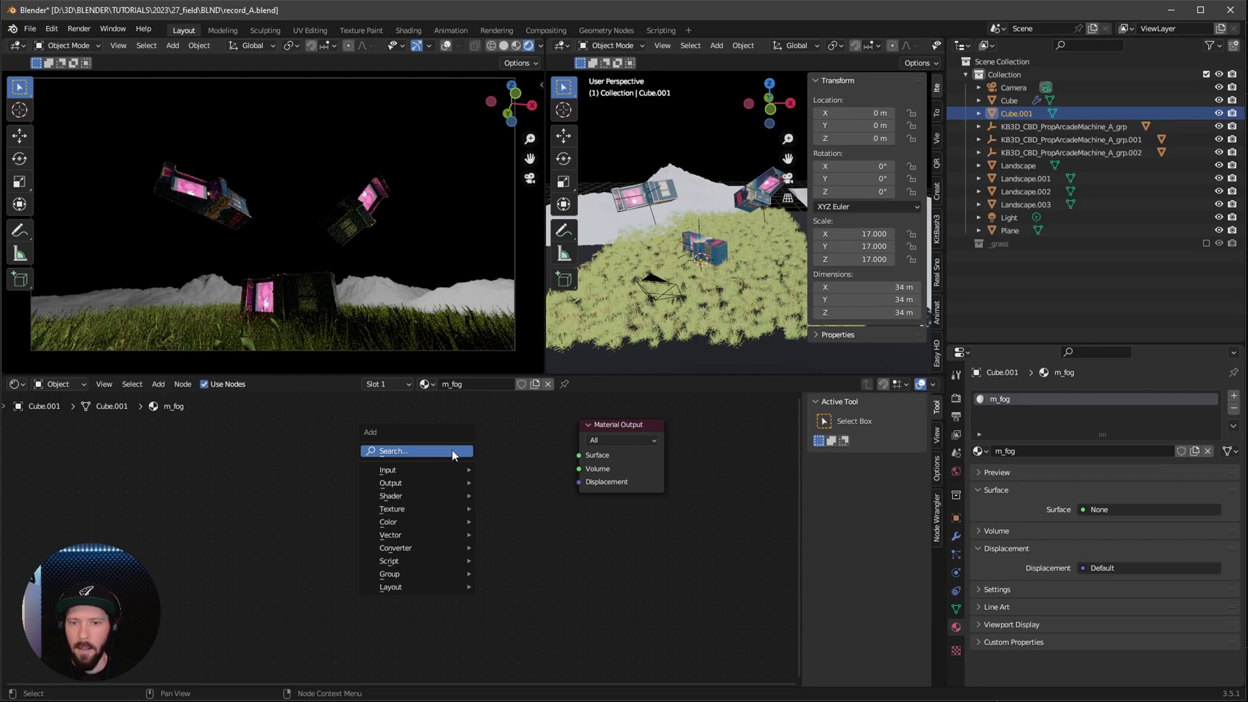
left_click(453, 453)
type("volu")
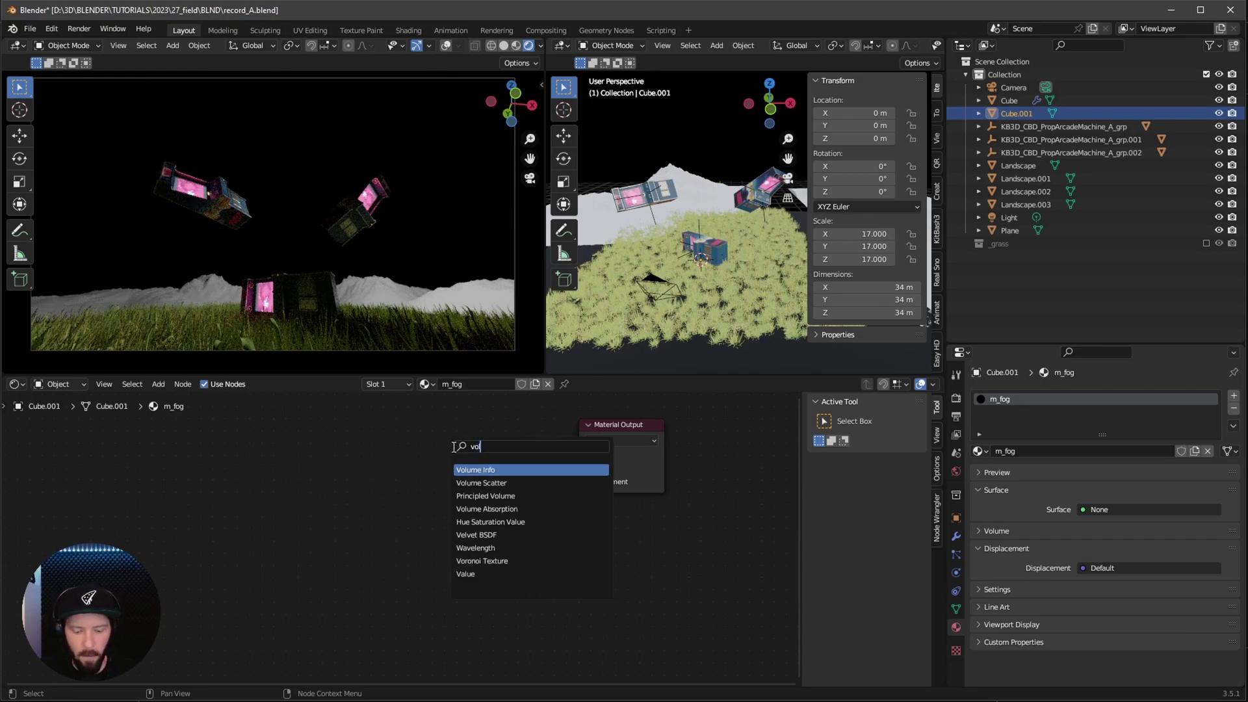
left_click(468, 482)
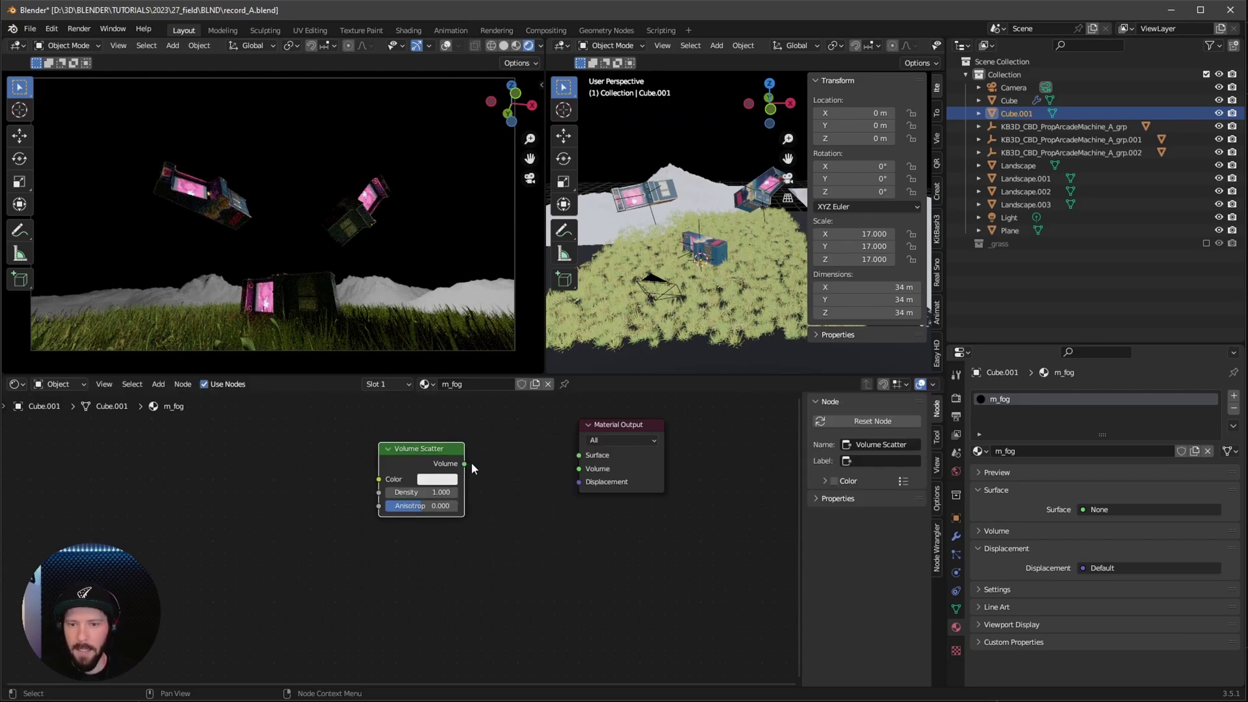
left_click_drag(466, 464, 580, 469)
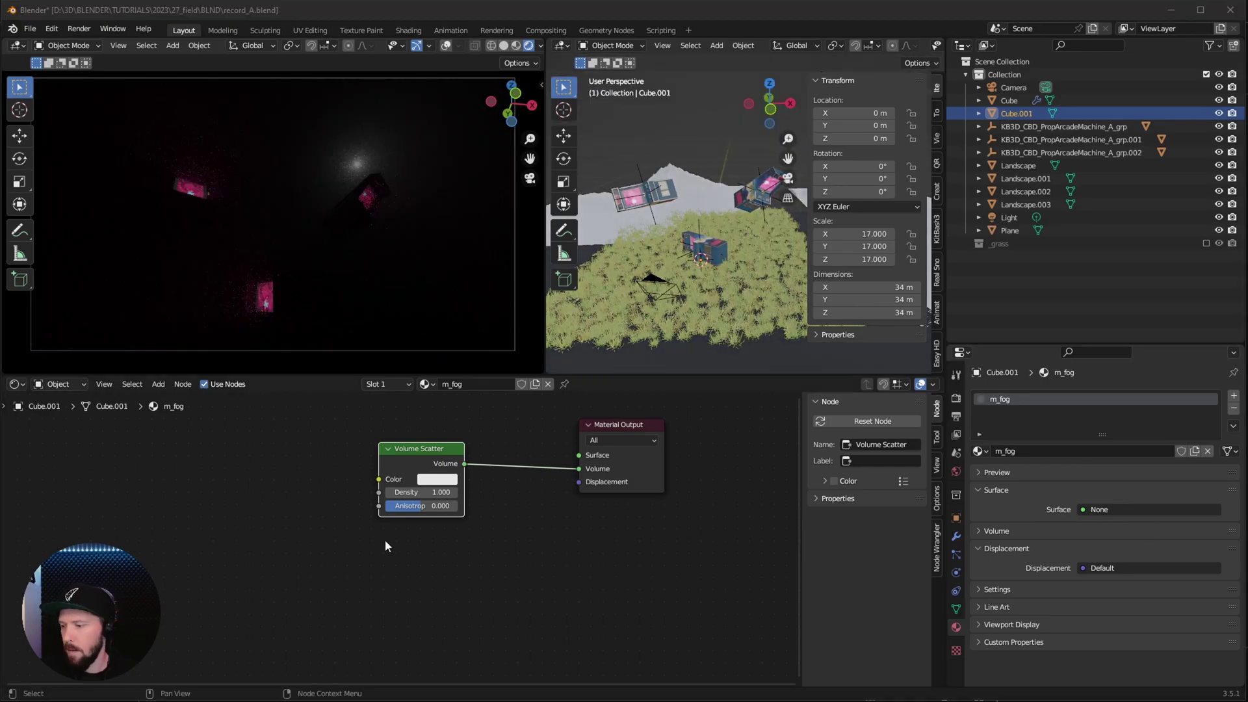
Darken the Volume Scatter color to a mid grey and set its Density to 0.5 and Anisotropy to 0.75
scroll(541, 522, "up", 2)
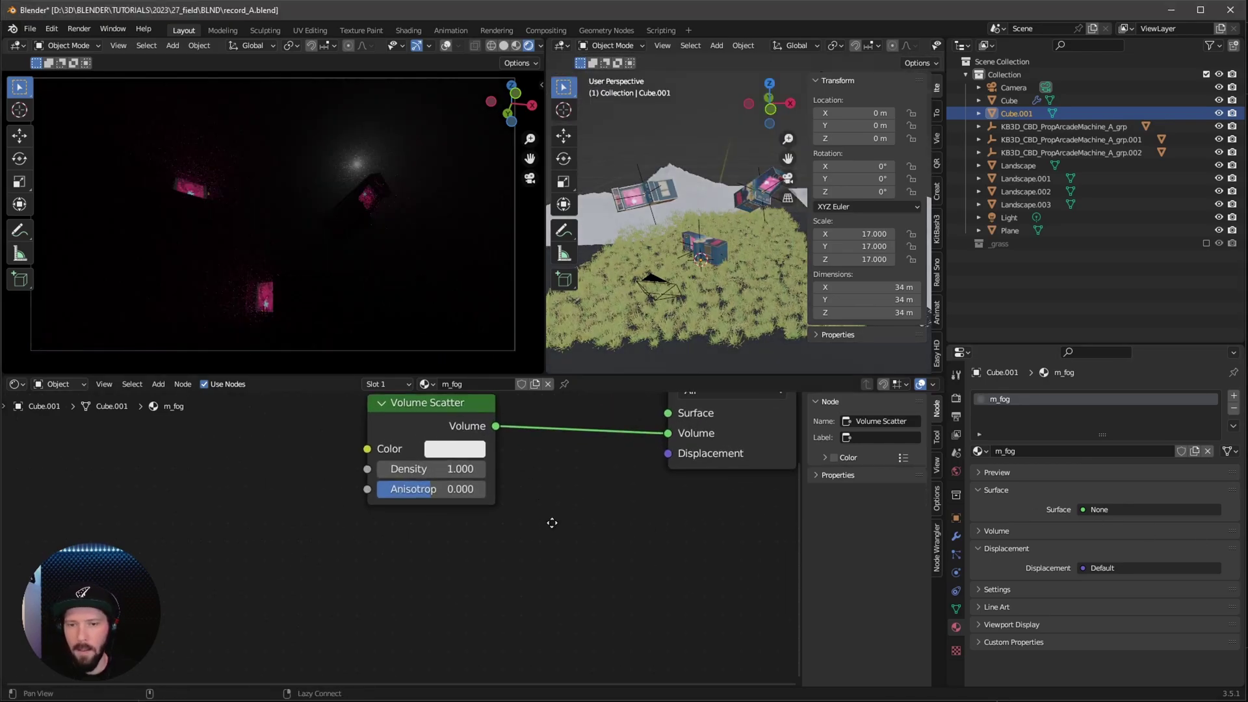
middle_click_drag(463, 456, 431, 511)
left_click(430, 510)
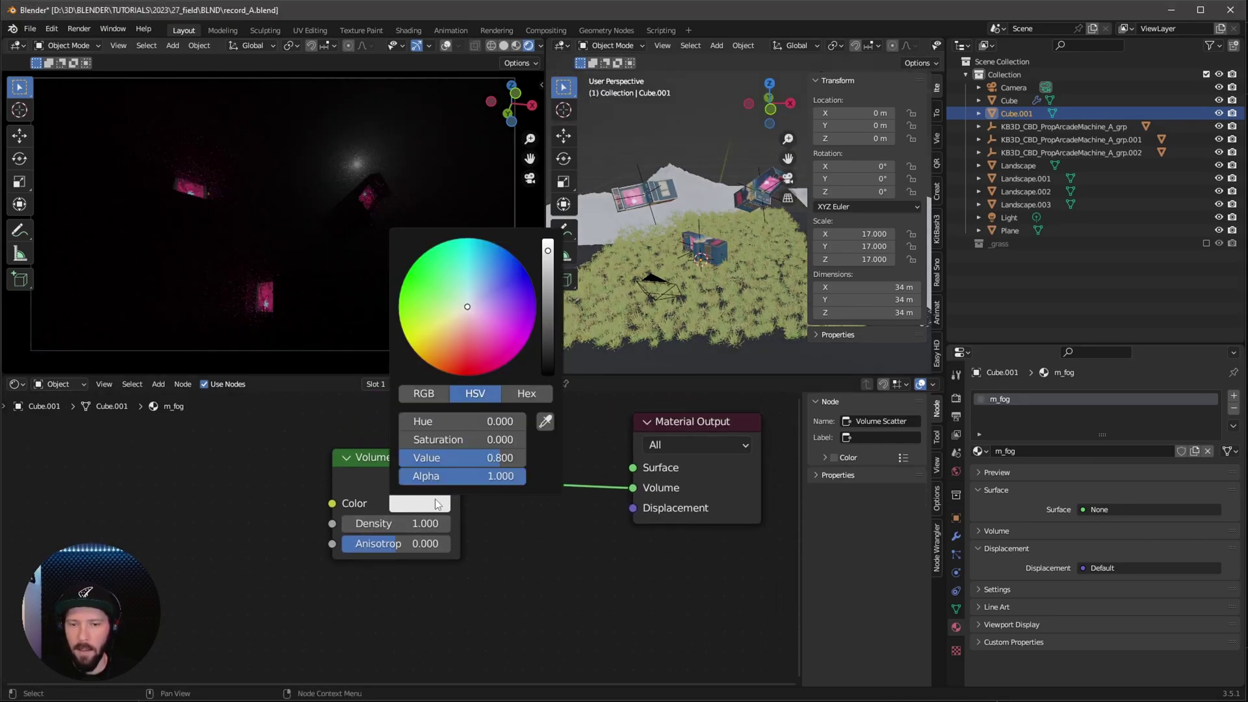
left_click(549, 298)
left_click(416, 525)
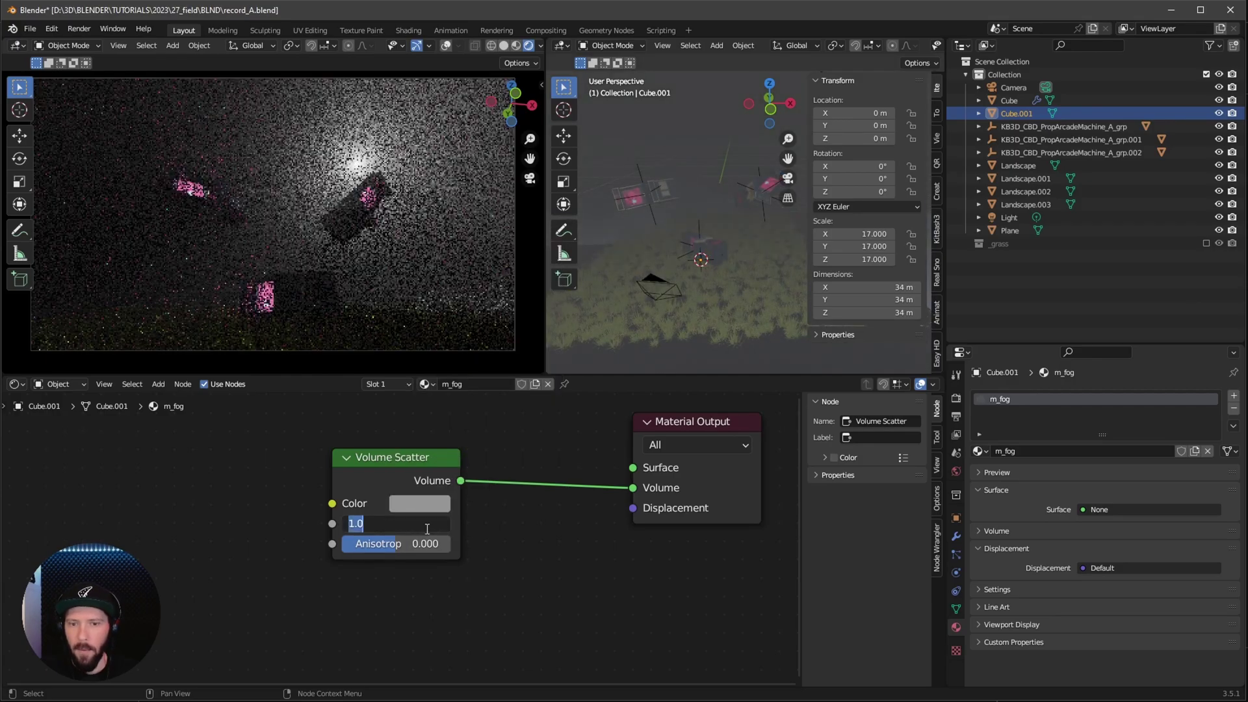
type(".54")
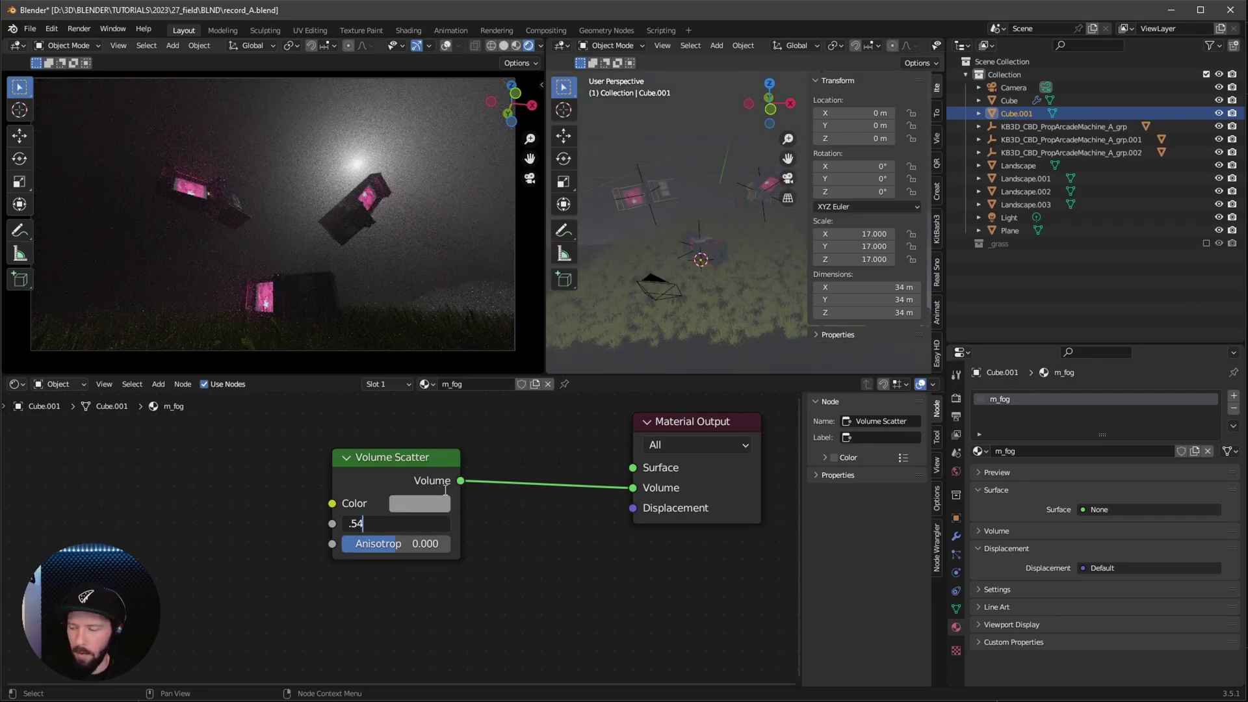
key("Tab")
type(".75")
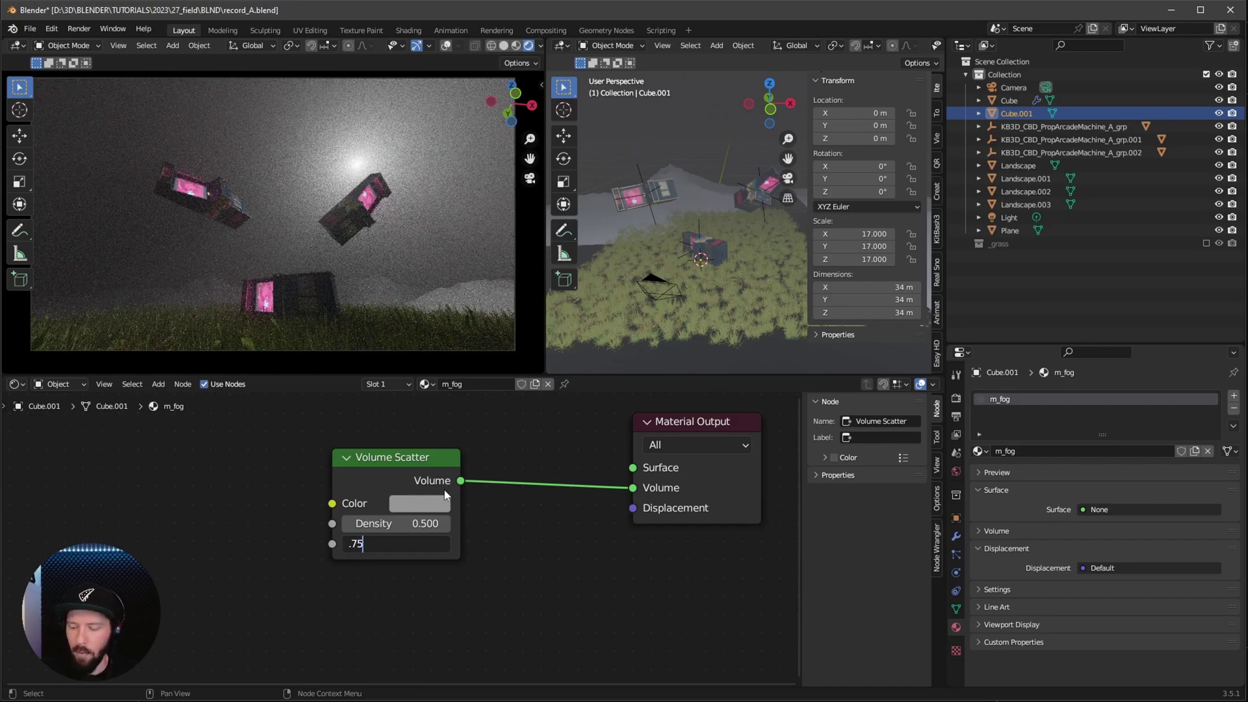
key("Return")
Set the world background color to black
left_click(955, 398)
left_click(956, 471)
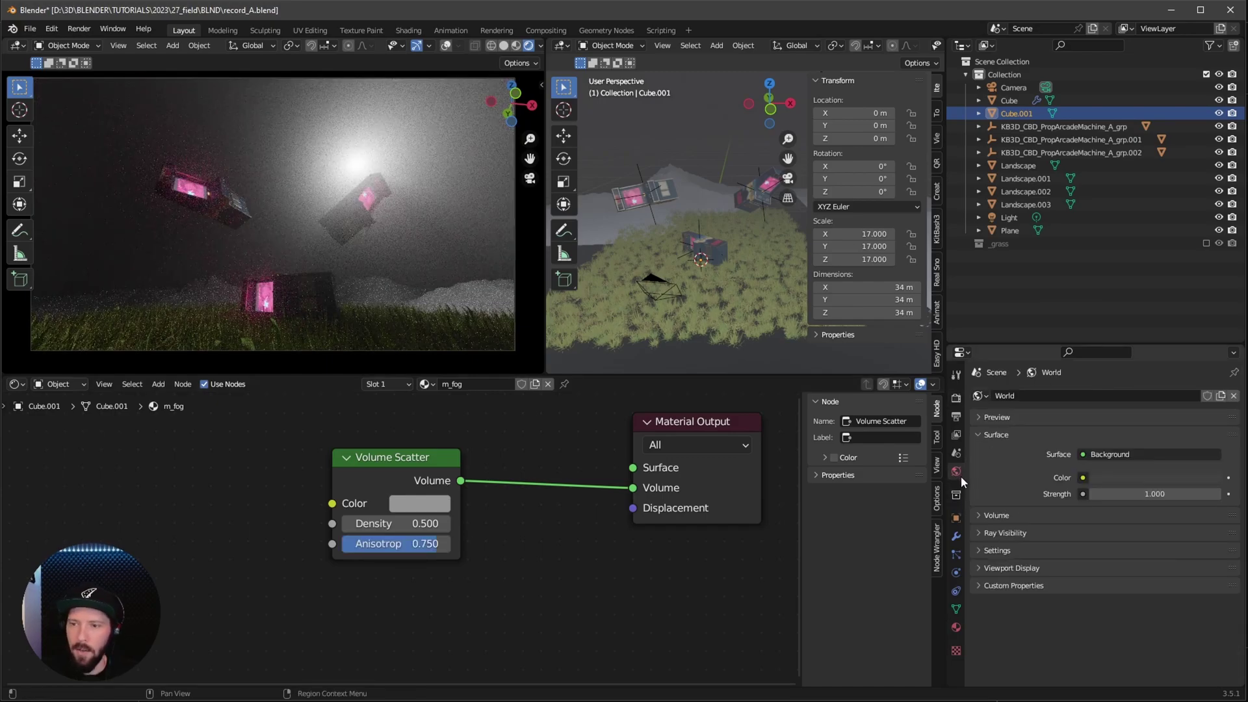
left_click(1118, 477)
left_click_drag(1213, 368, 1209, 420)
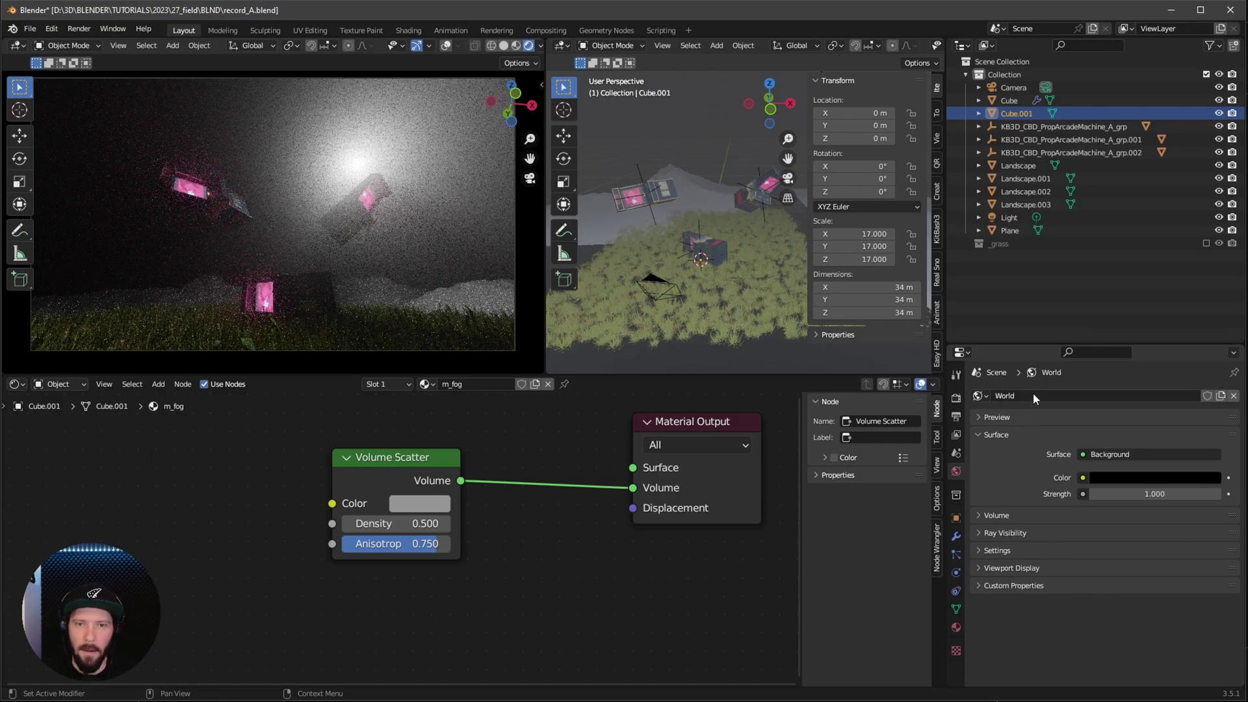
Find the Light Tree option in the Cycles render settings and turn it off
left_click(956, 398)
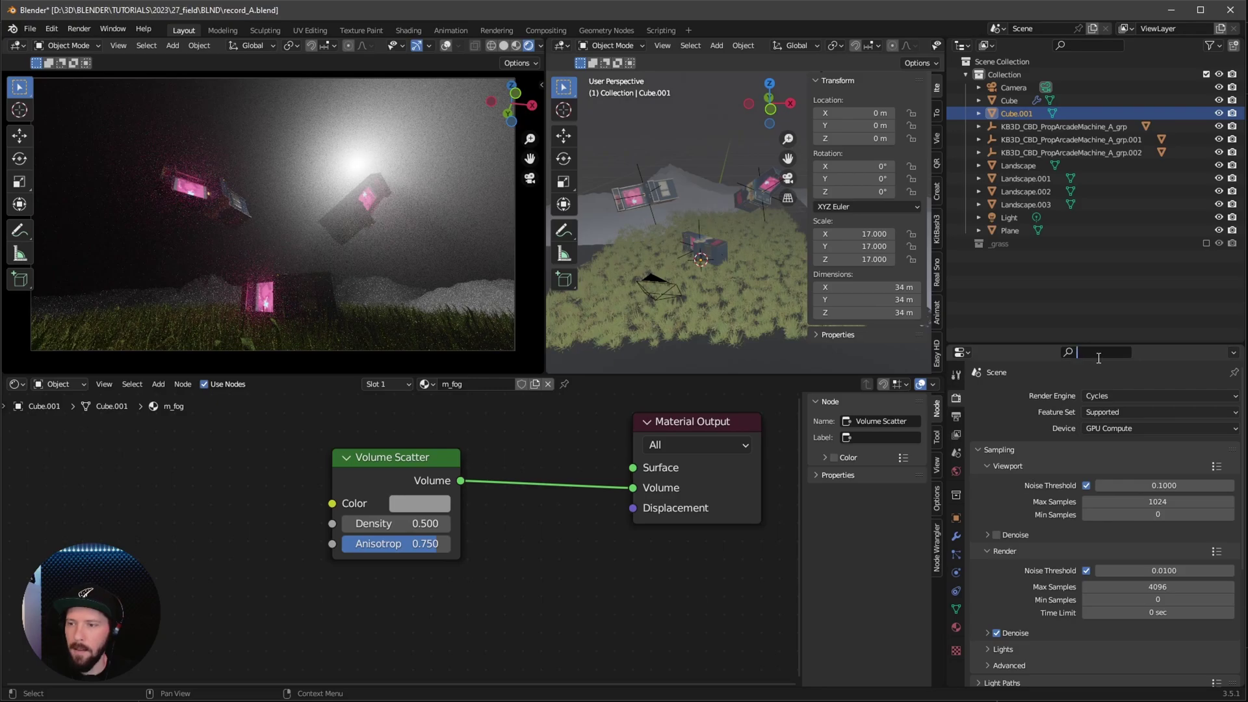
type("tree")
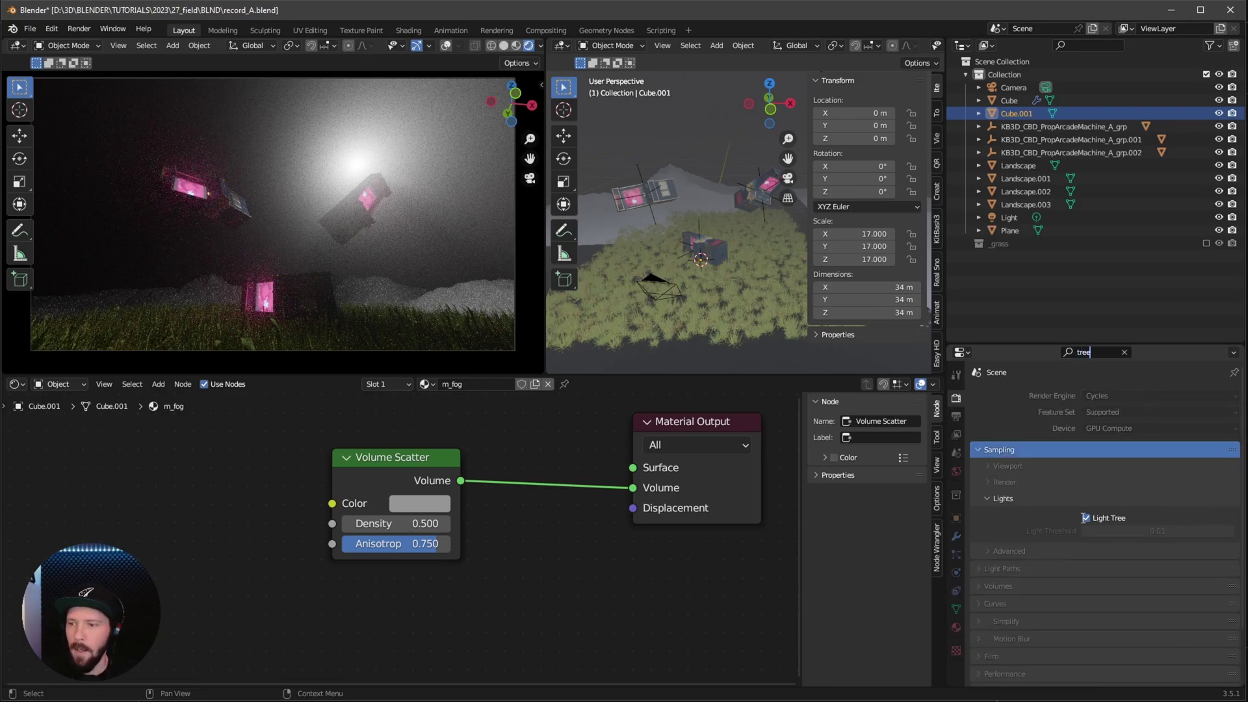
key("Return")
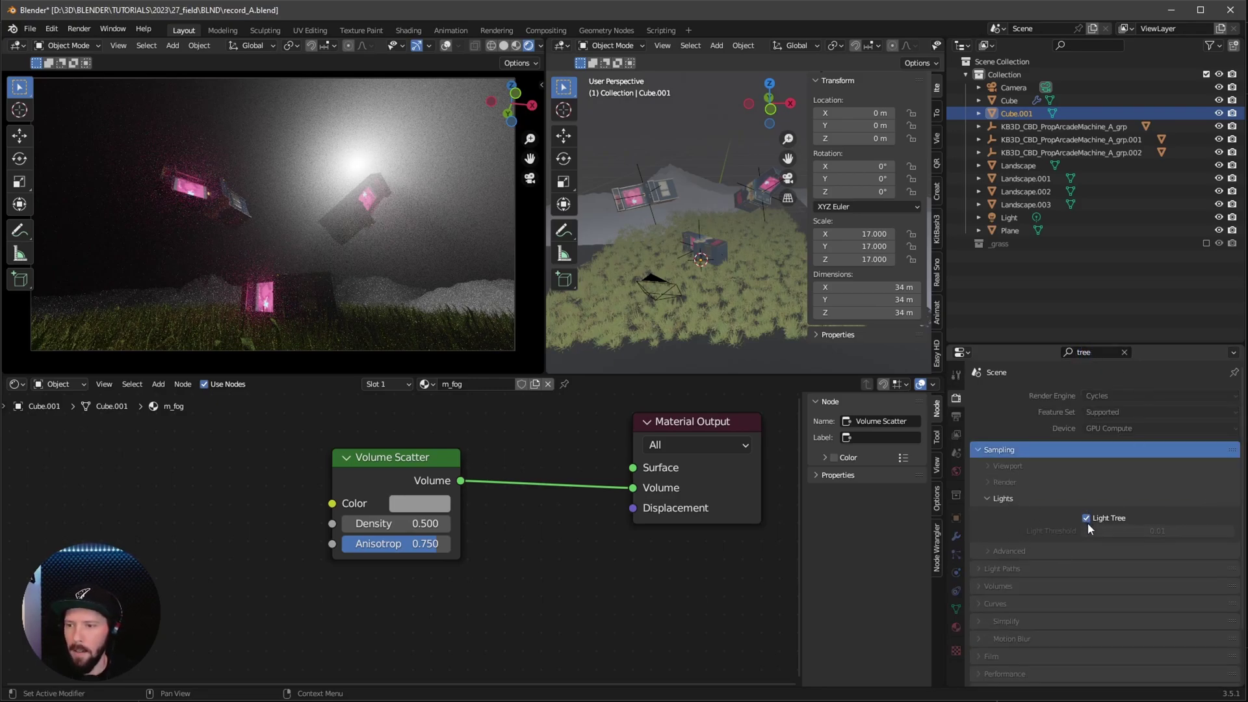
left_click(1087, 520)
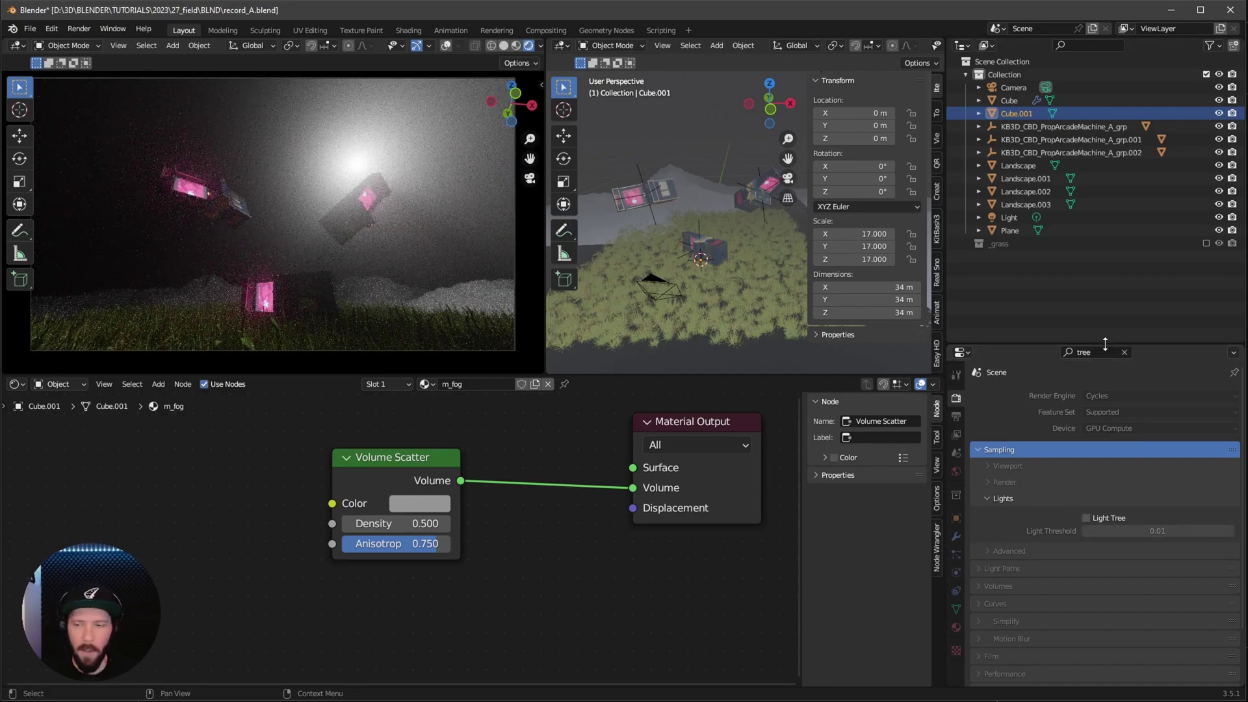
Delete the Light object from the scene
left_click(1011, 219)
key("x")
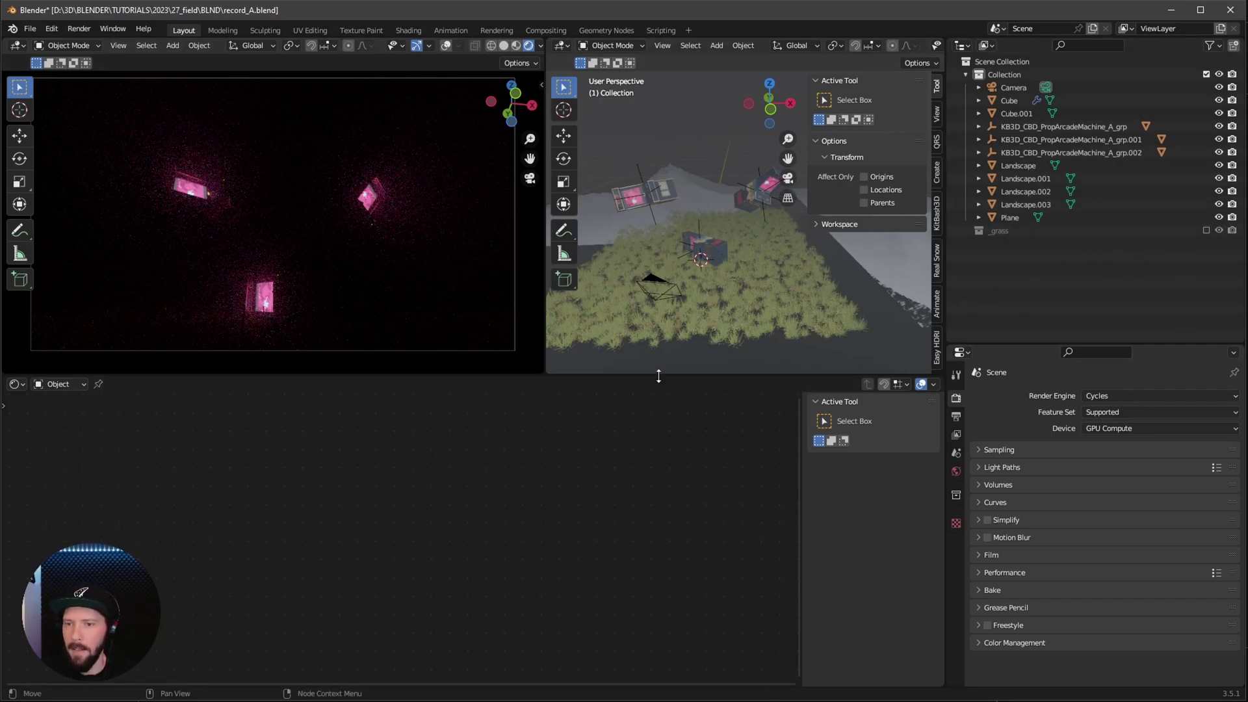
Enlarge the 3D viewports by shrinking the node editor and add a Sun light to the scene
left_click_drag(658, 375, 669, 549)
key("shift+a")
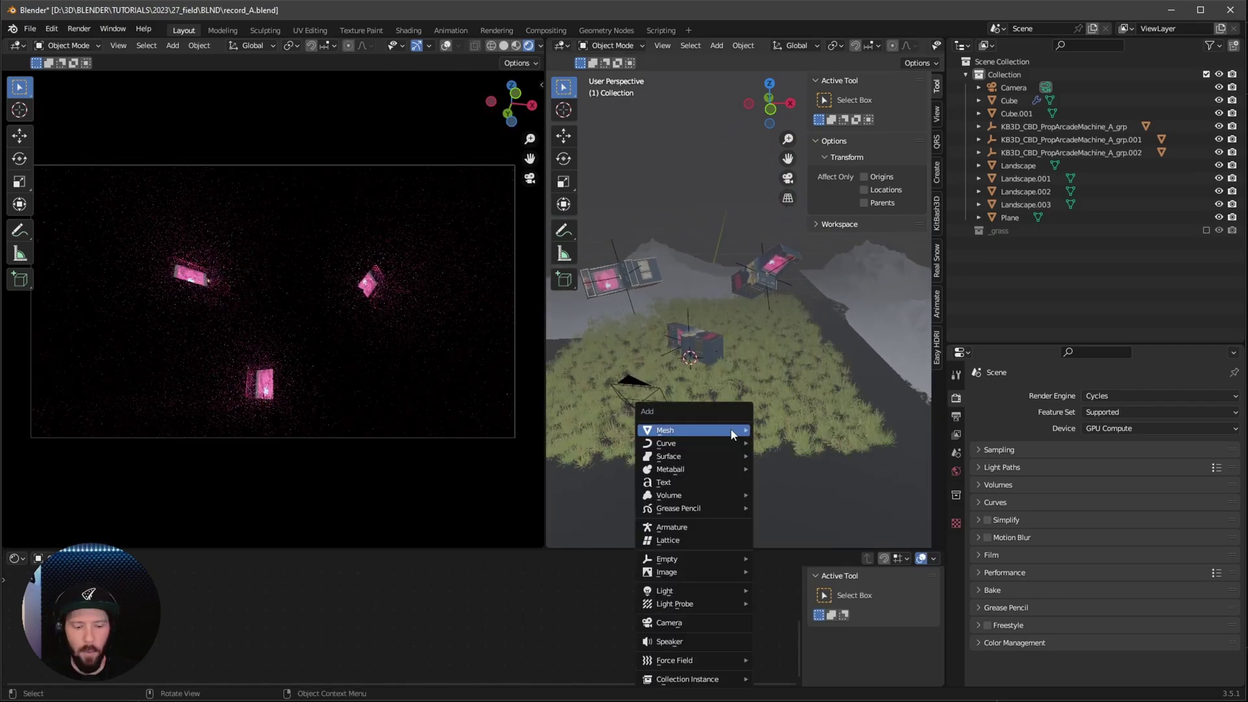
mouse_move(731, 433)
mouse_move(712, 591)
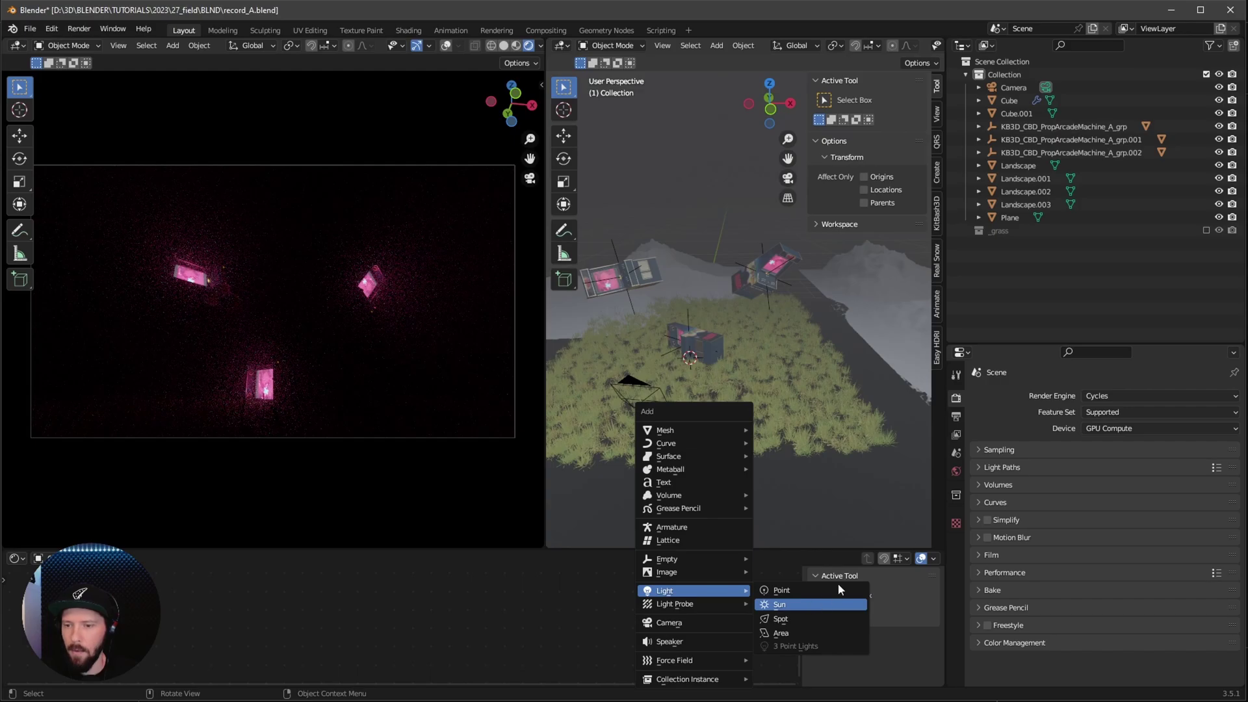
left_click(806, 604)
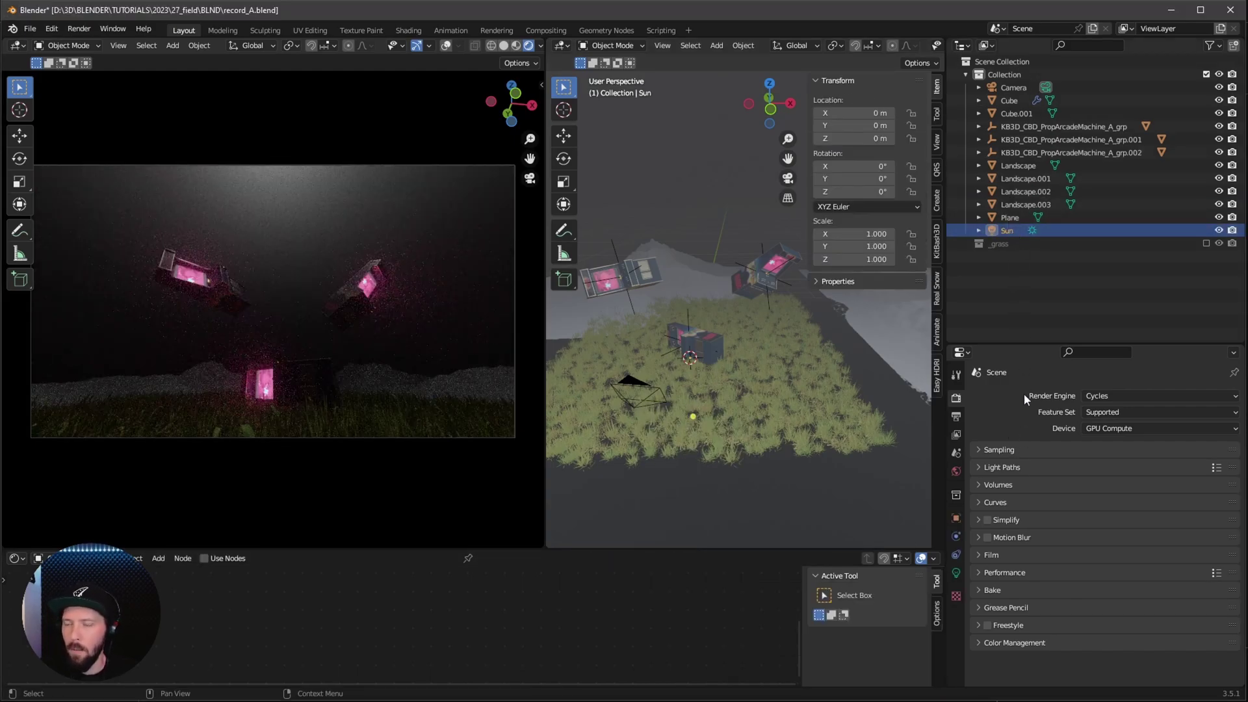
Set the Sun light's color to pale green, hex A2FFCB
left_click(956, 573)
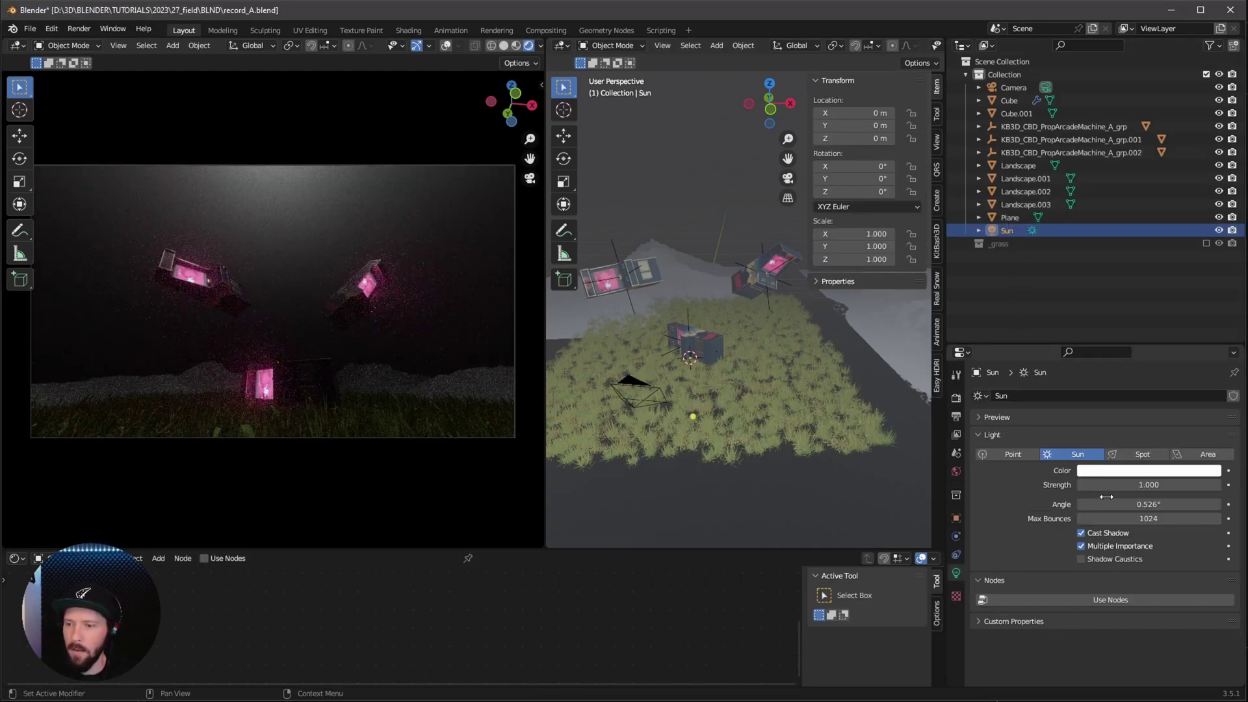
left_click(1118, 471)
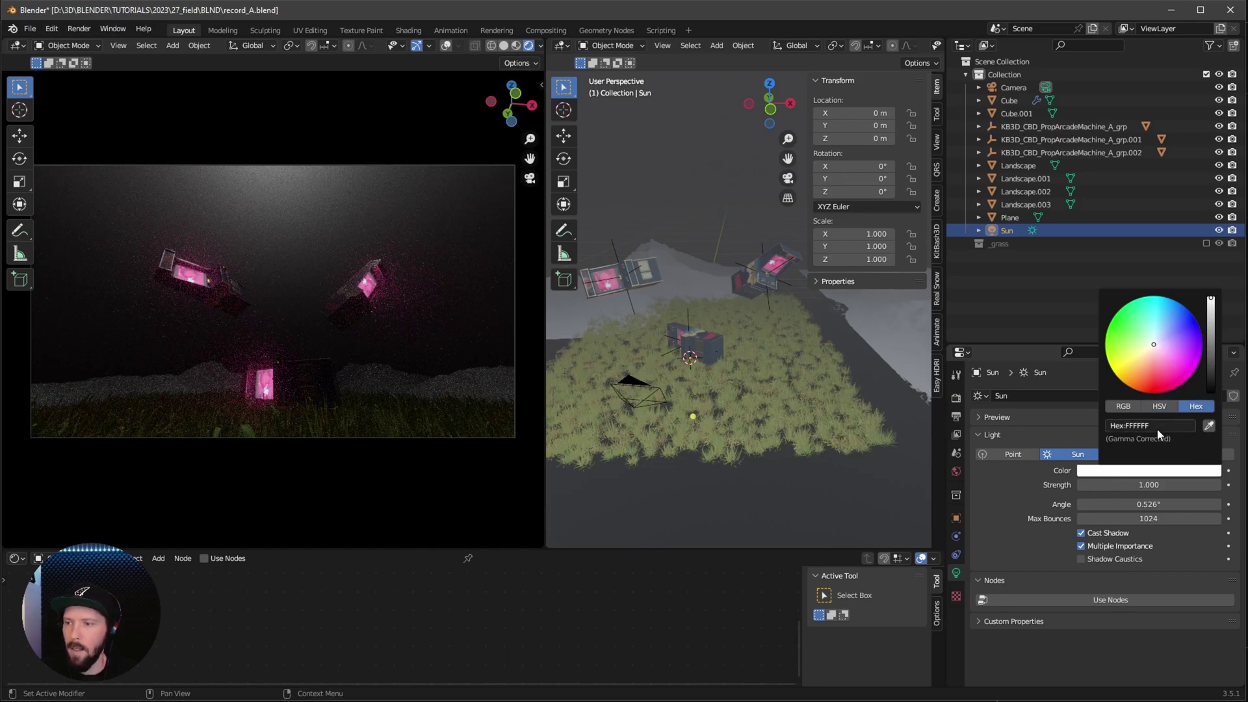
left_click(1158, 429)
type("A2FFCB")
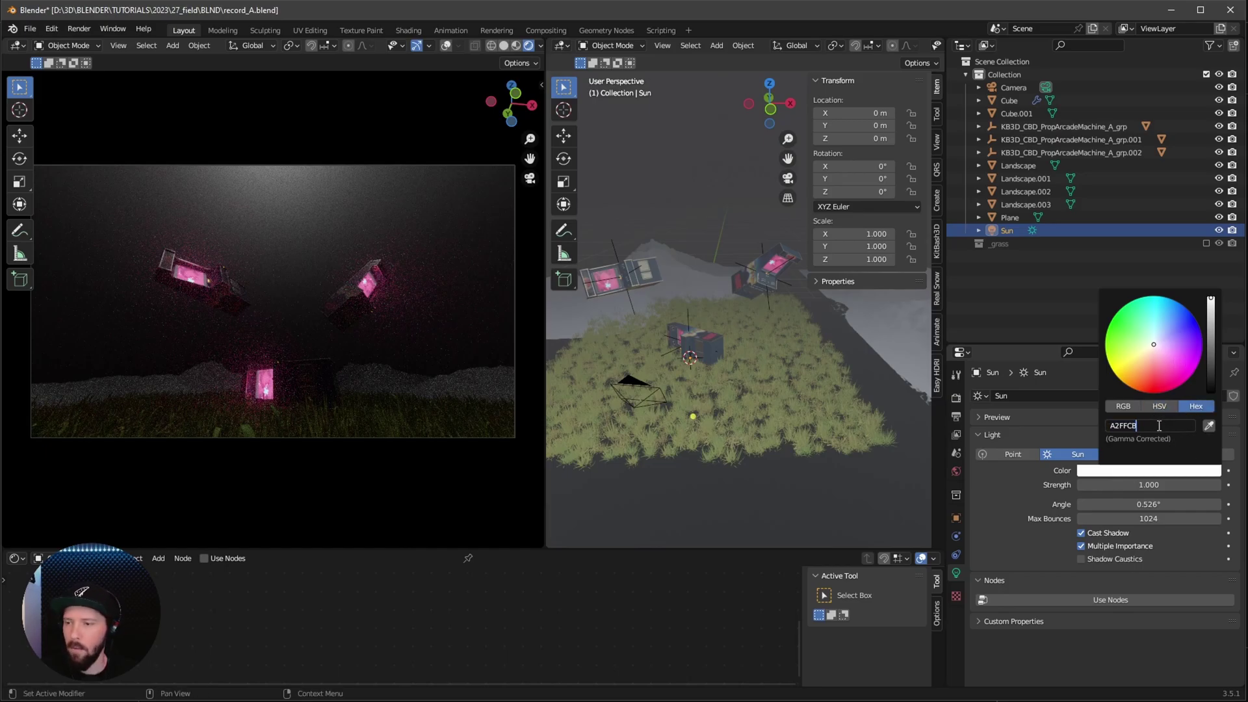
key("Return")
Set the Sun light's strength to 2 and its angle to 0°
left_click(1148, 485)
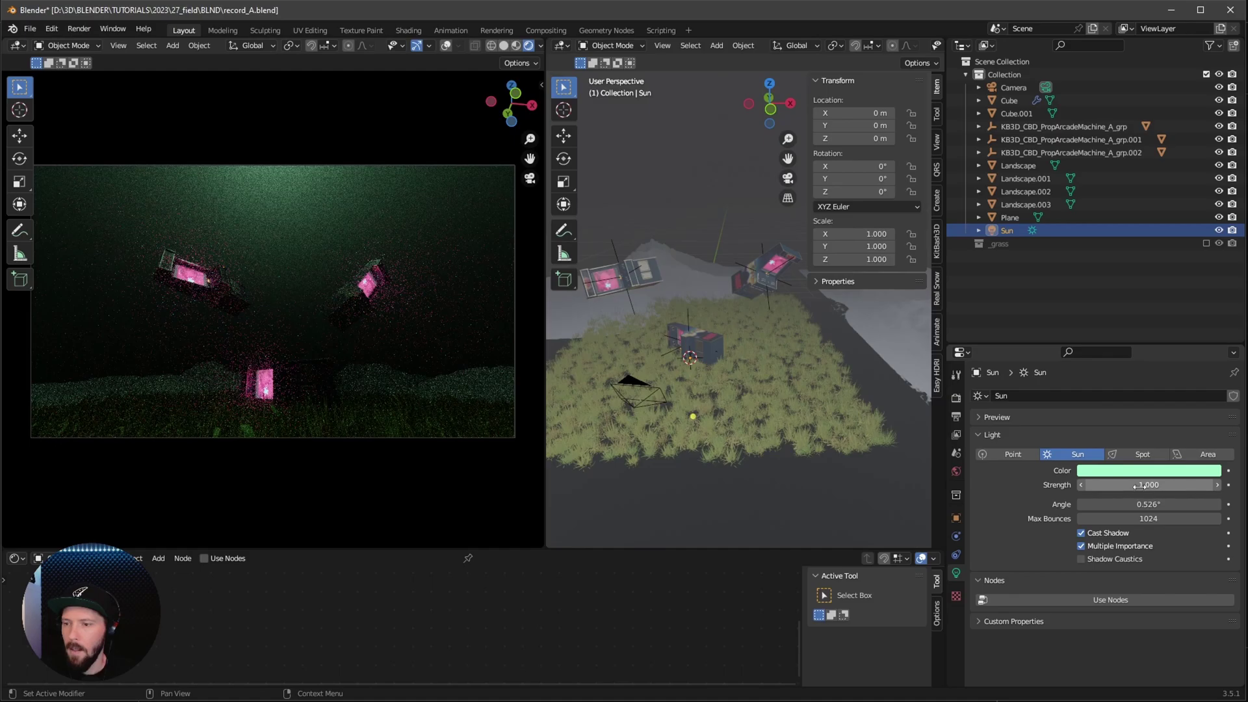
type("2")
key("Return")
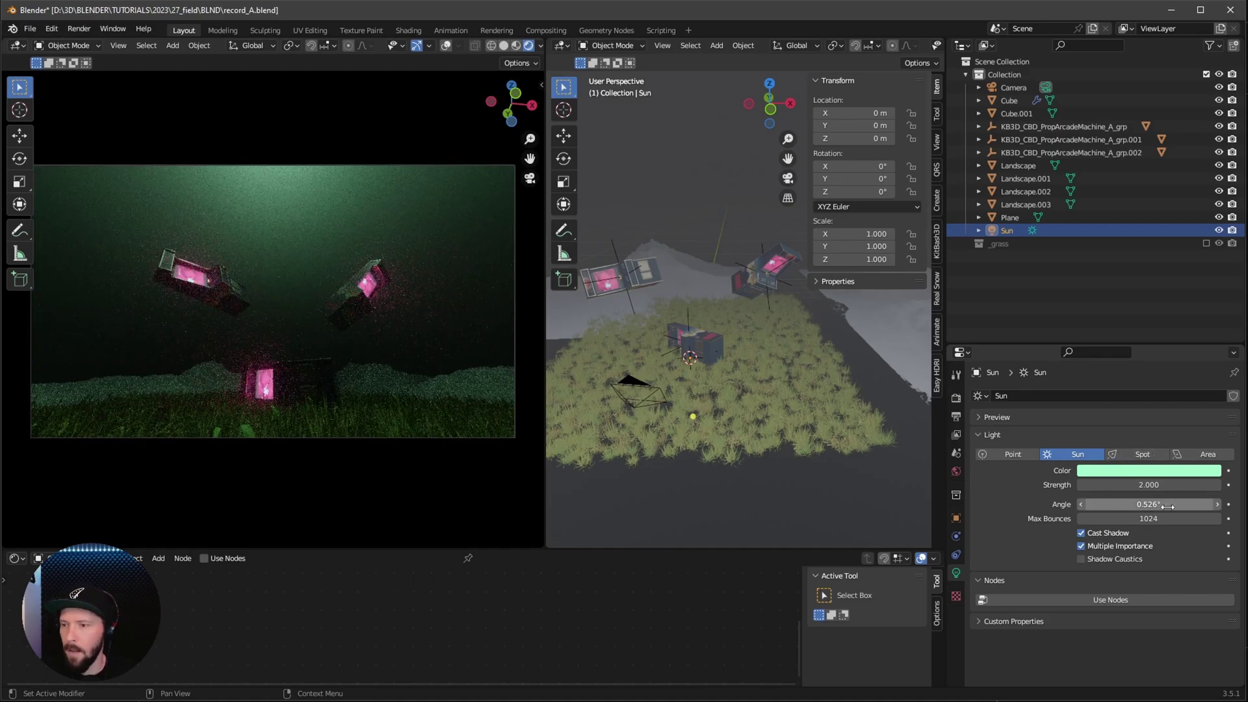
left_click(1148, 504)
type("0")
key("Return")
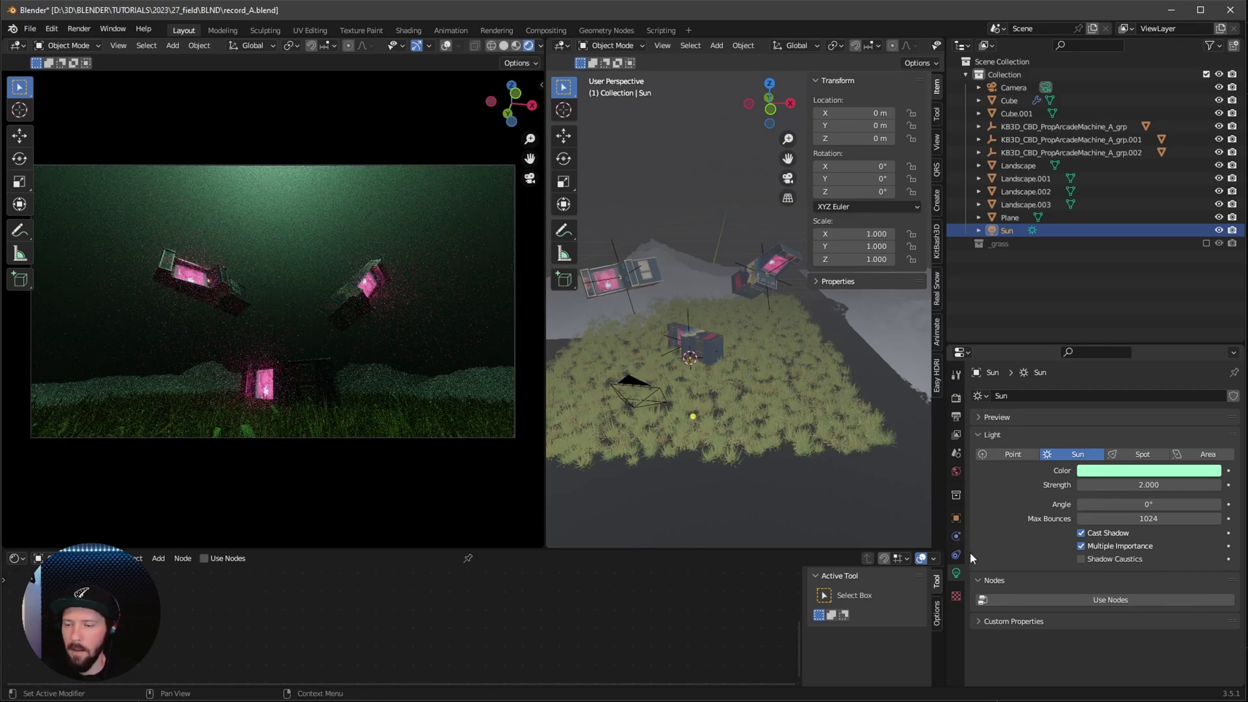
Set the Sun light's rotation to X 53.1°, Y -81.2° and Z -169°
left_click(956, 519)
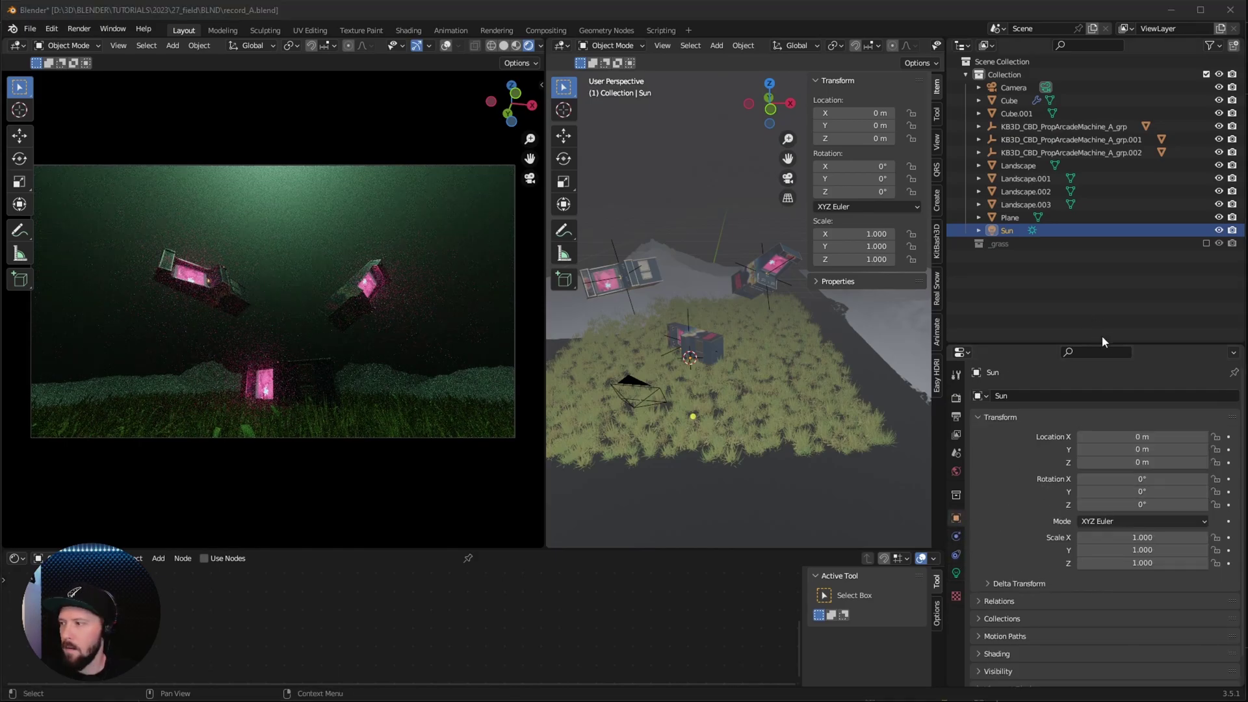
left_click(1155, 477)
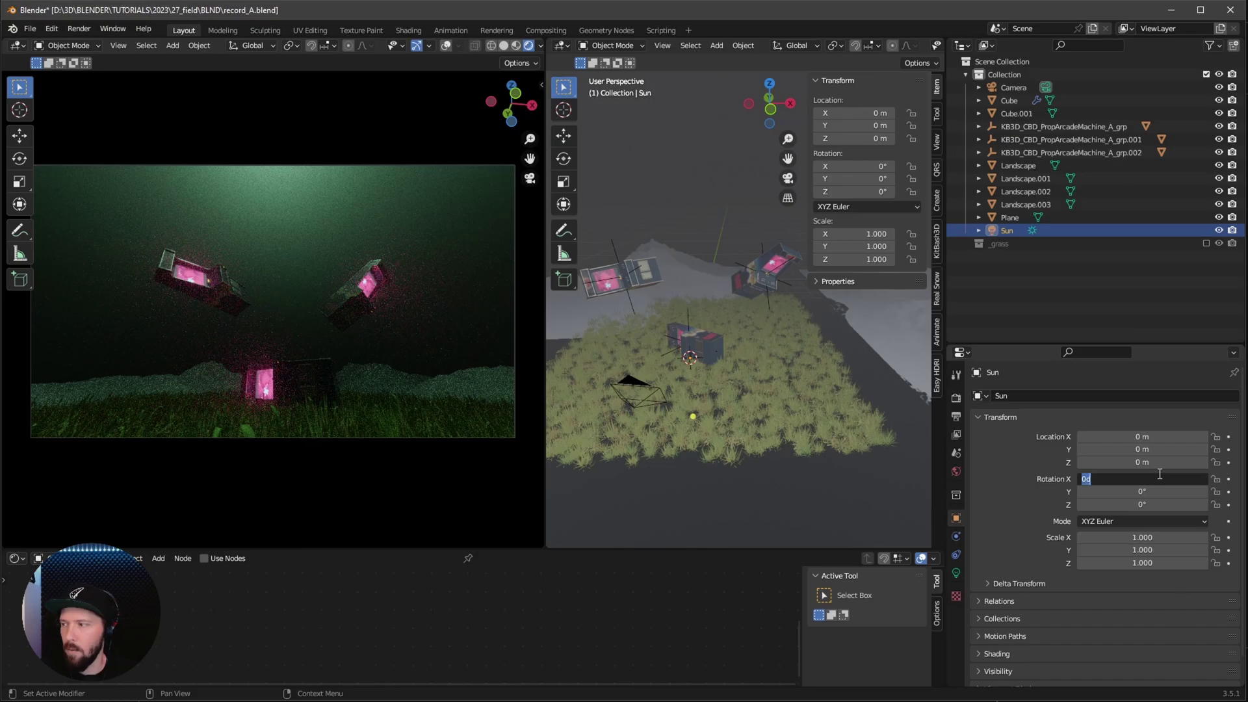
type("53")
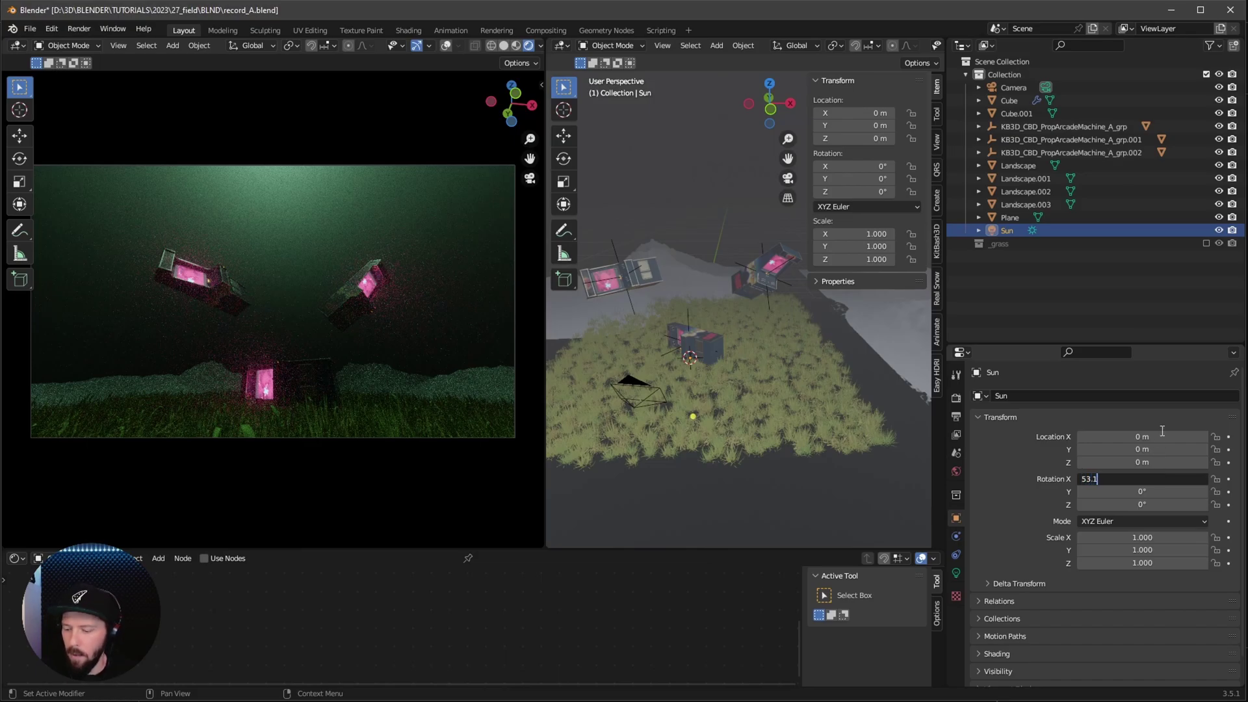
type(".1")
key("Tab")
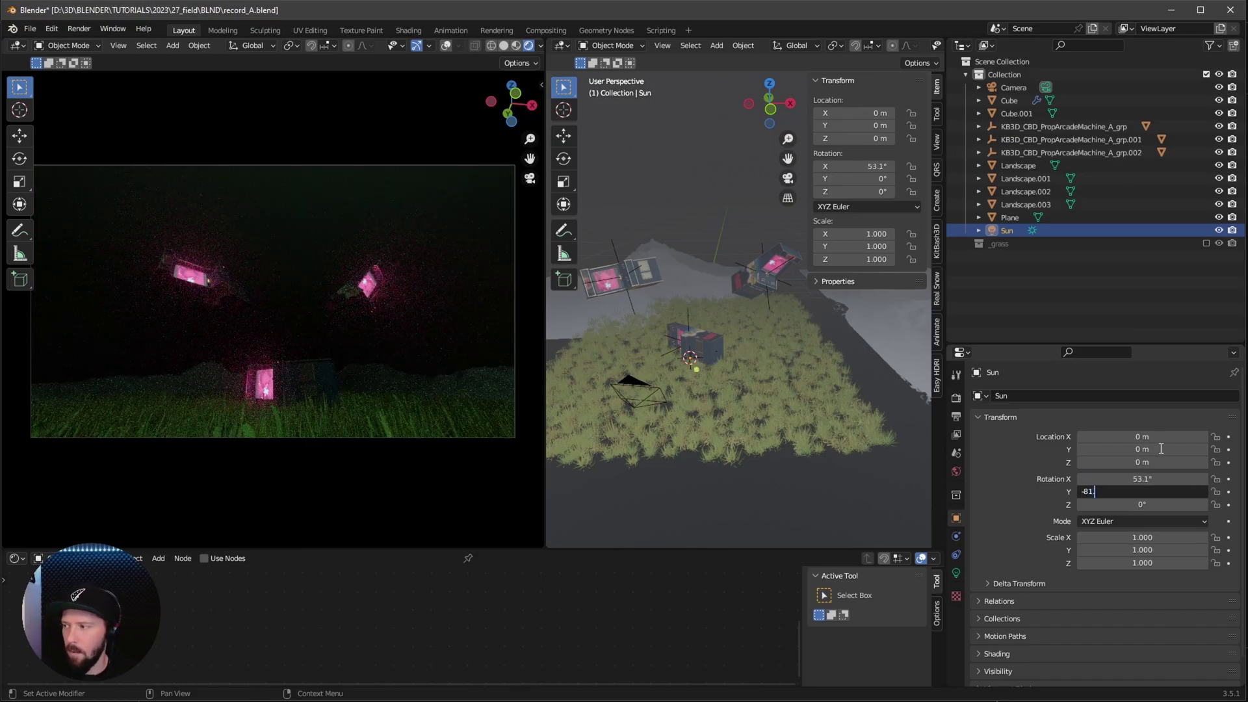
key("Tab")
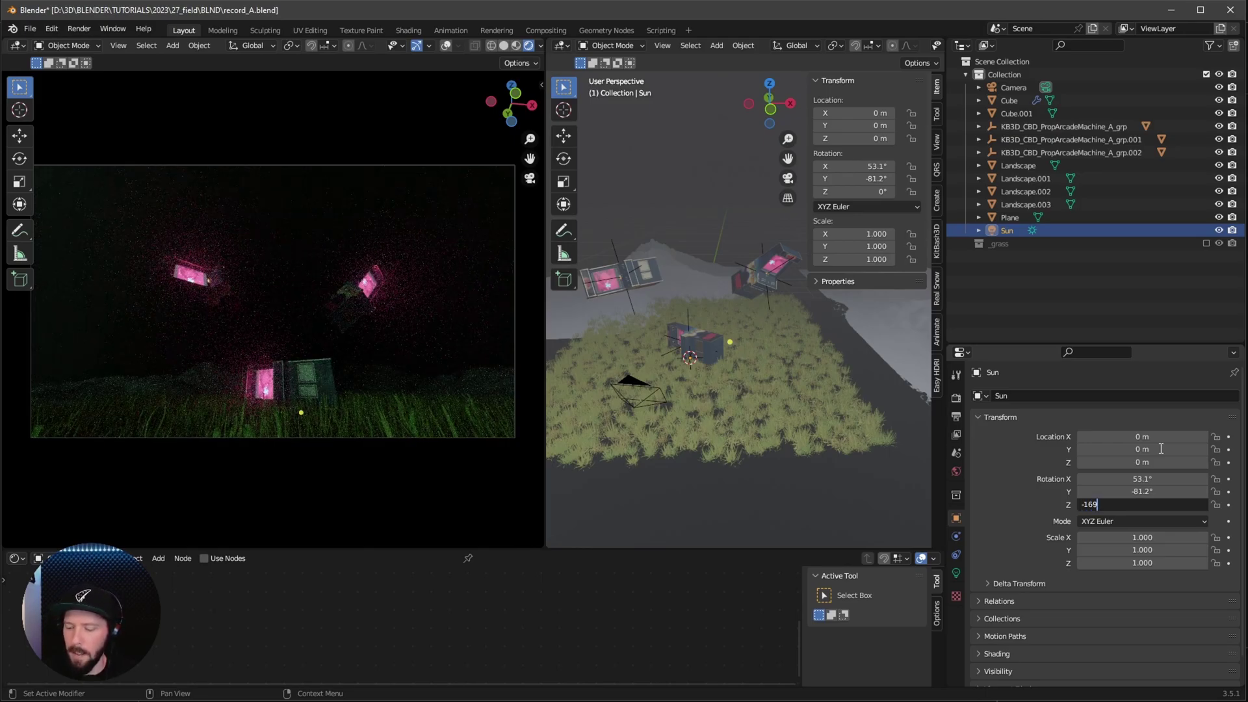
type("-169")
key("Return")
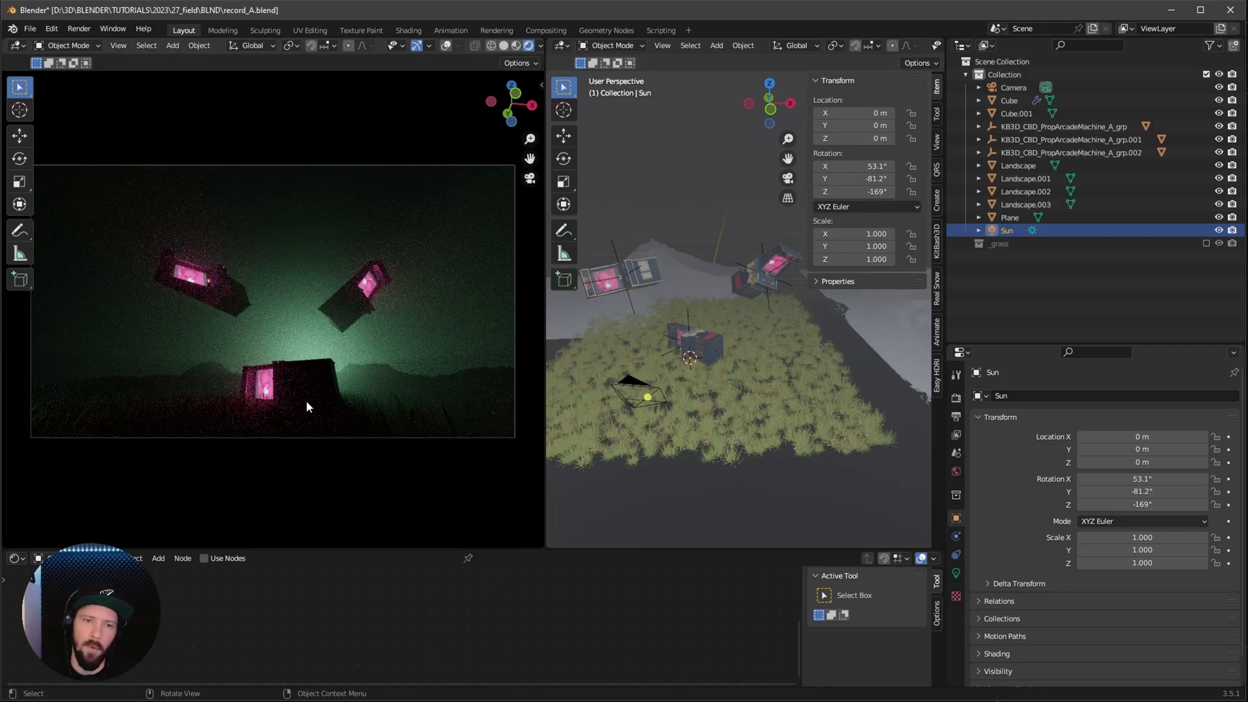
Deselect everything and add an Area light to the scene
key("alt+a")
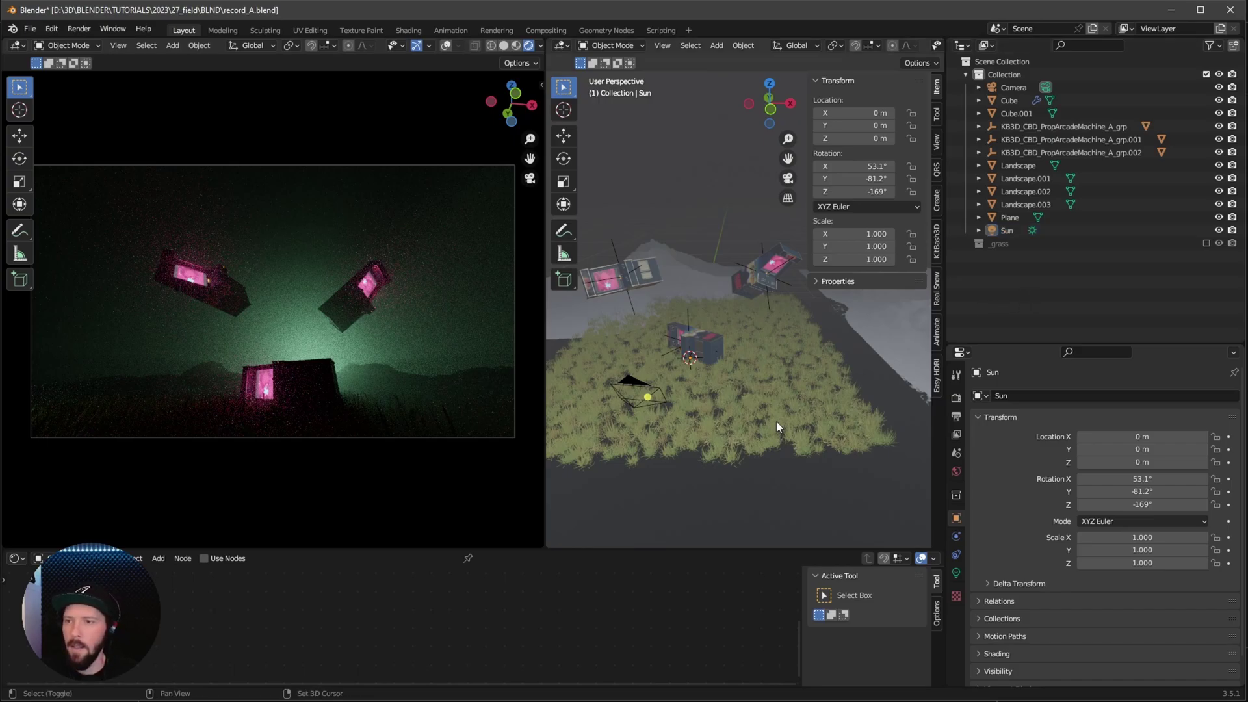
key("shift+a")
mouse_move(757, 405)
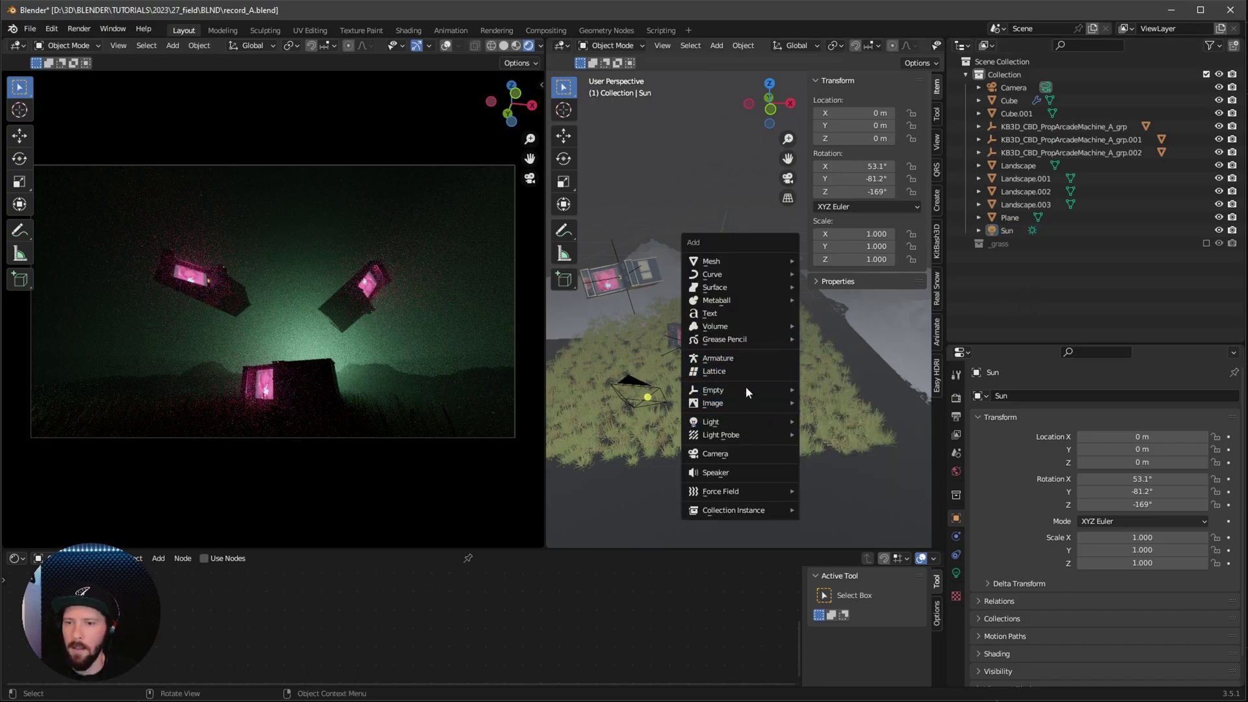
mouse_move(755, 426)
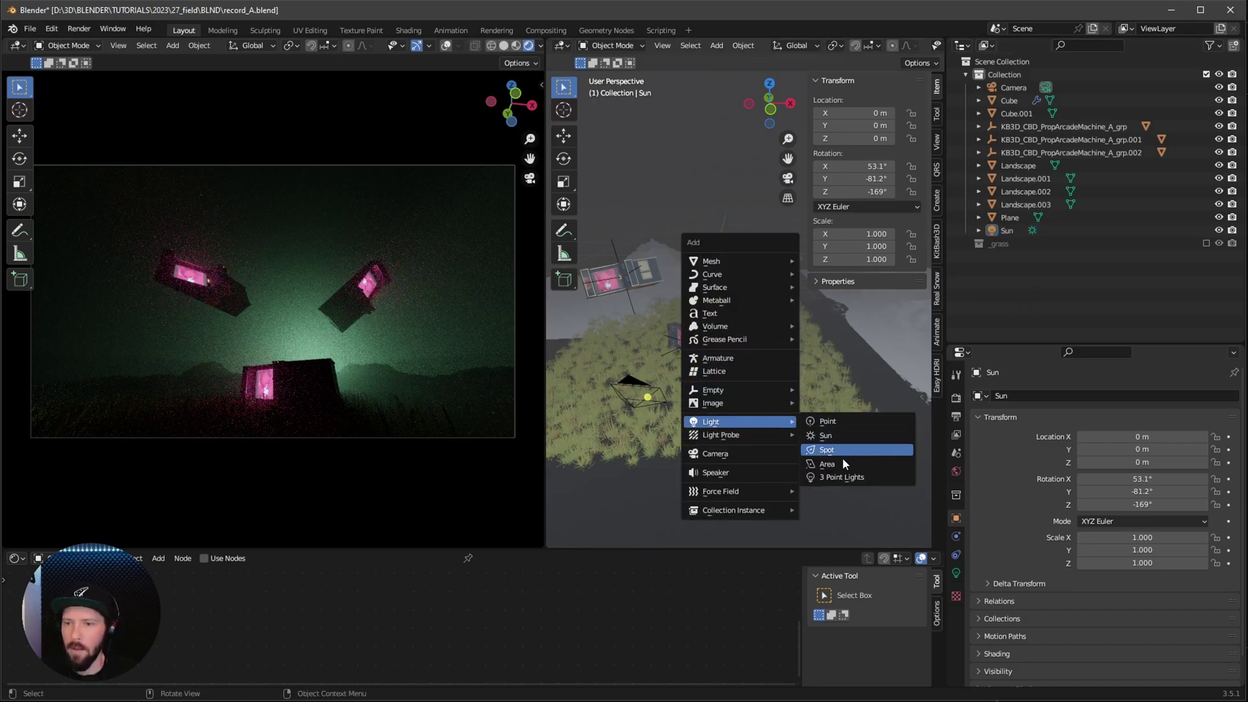
left_click(887, 462)
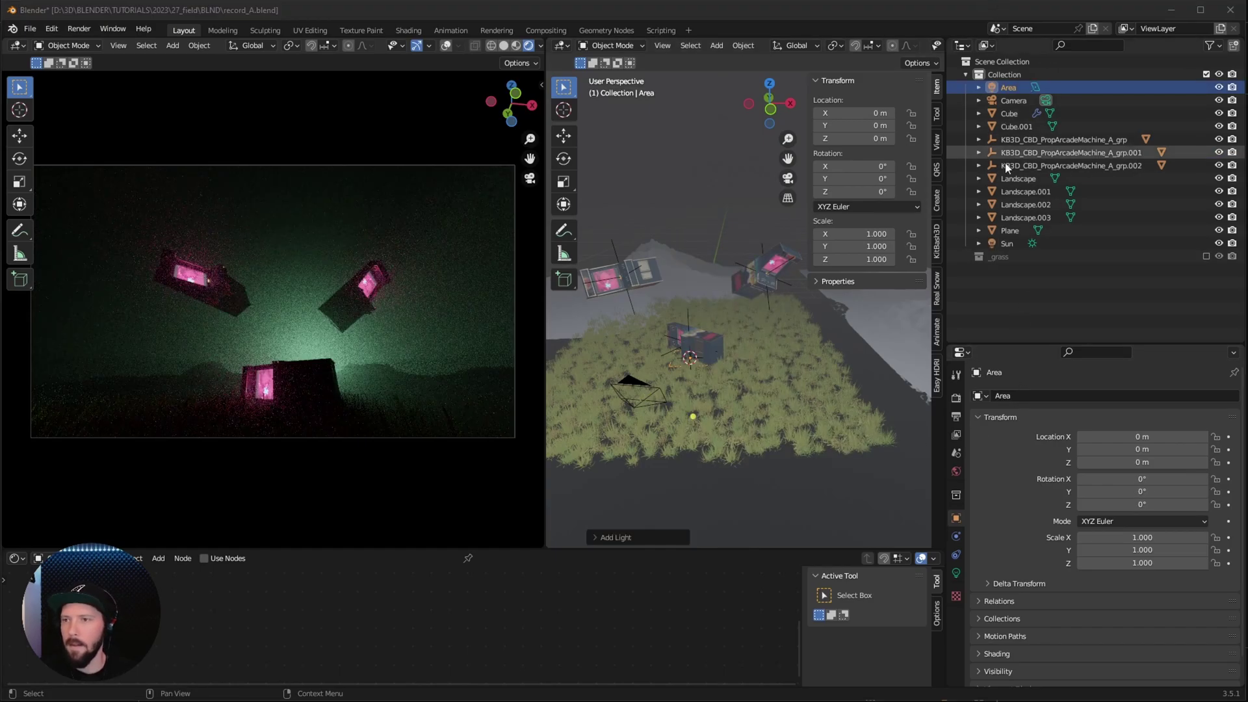
Set the Area light's color to pink, hex FF8FF5, and its power to 25 W
left_click(956, 573)
left_click(1138, 470)
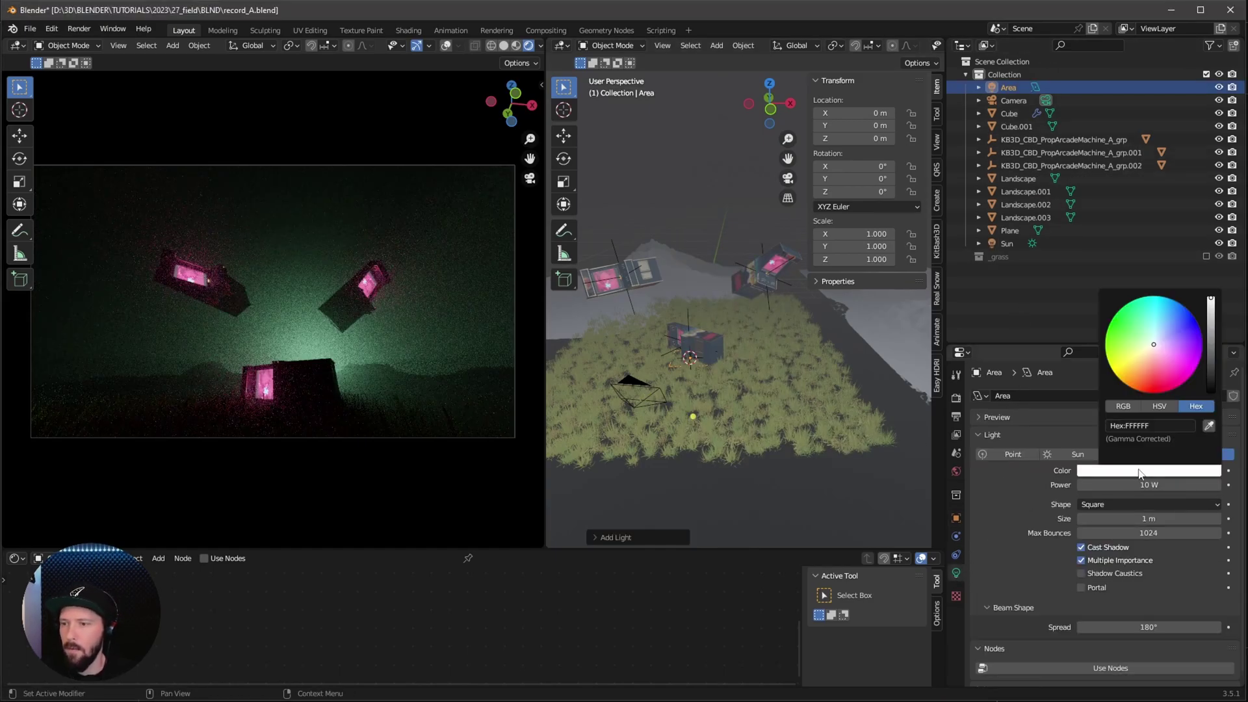
key("ctrl+v")
key("Return")
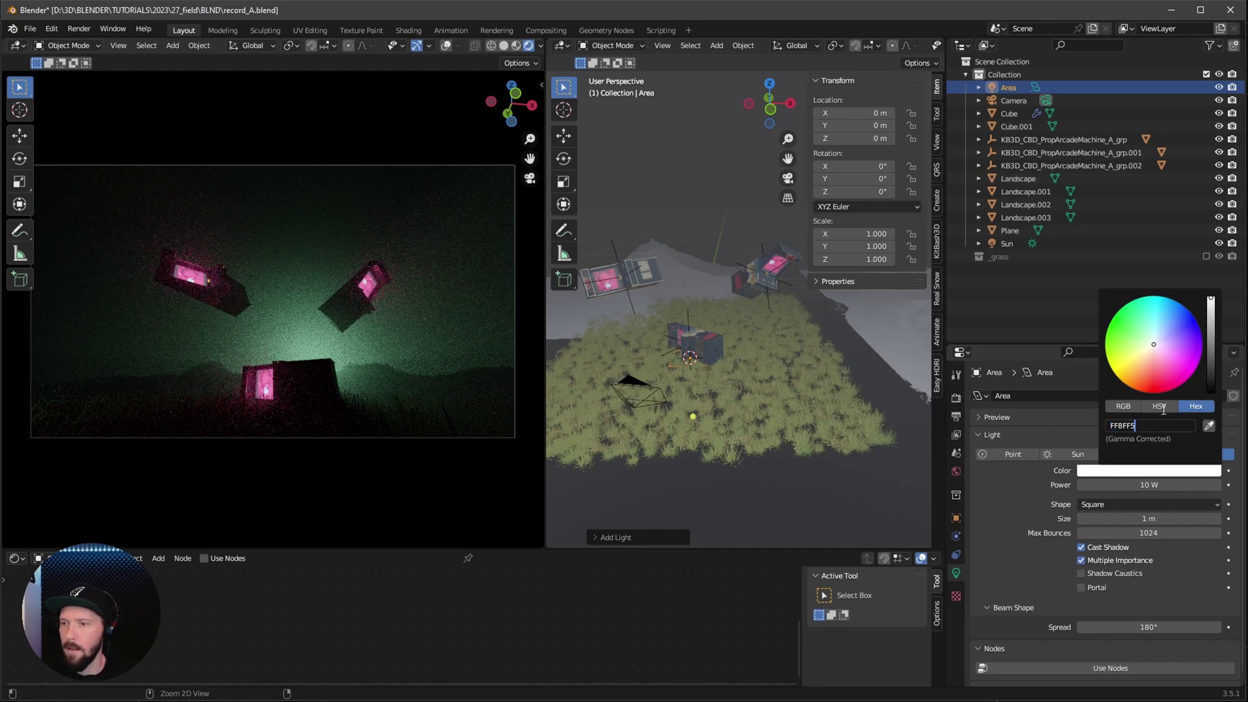
left_click(1154, 485)
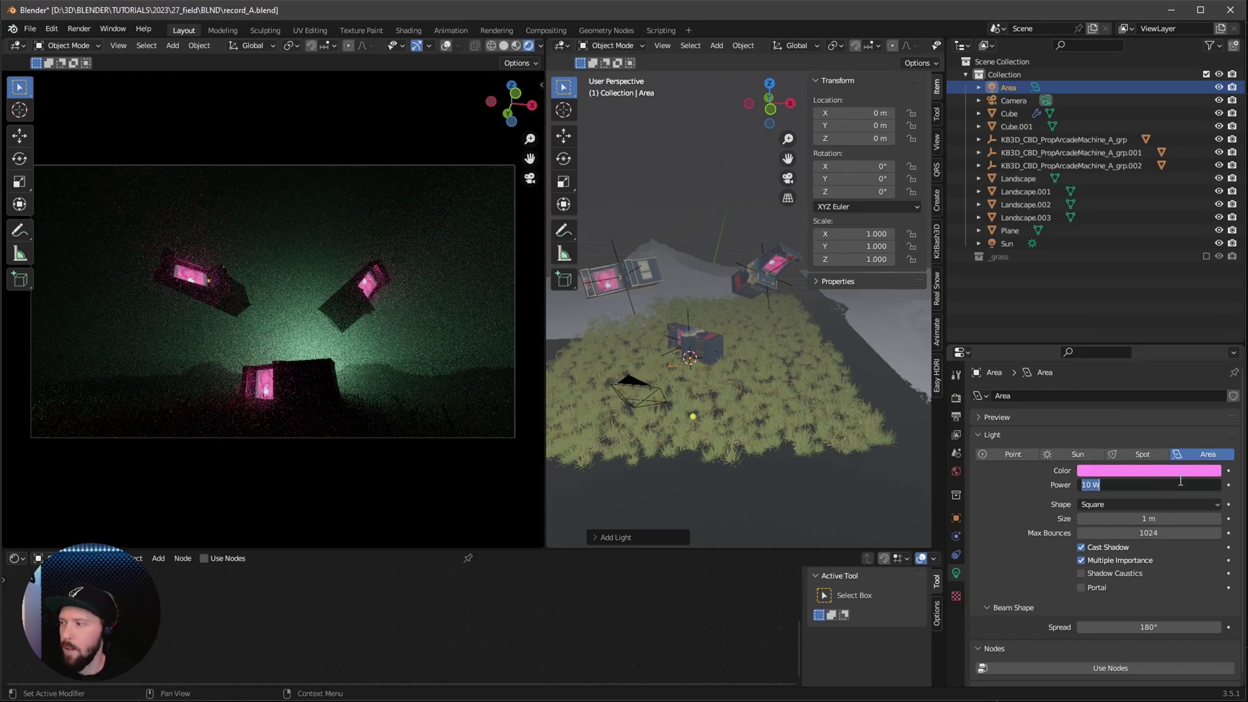
type("25")
key("Return")
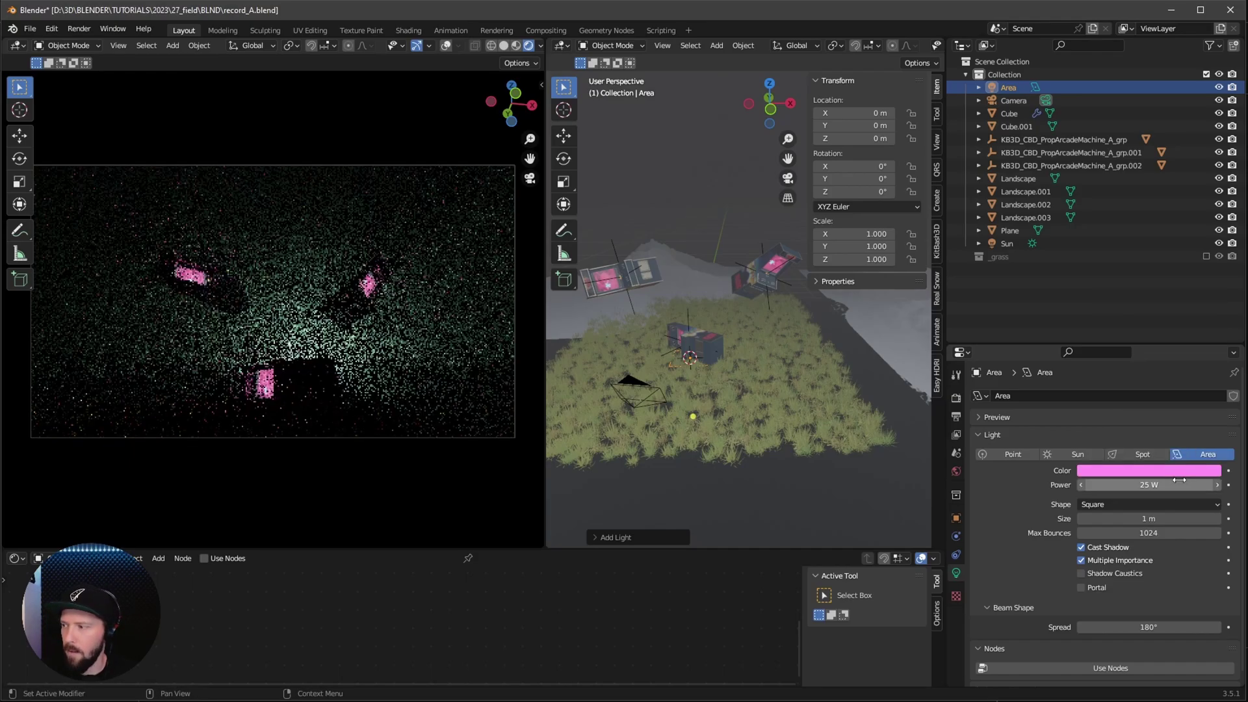
Change the Area light's shape to Rectangle with a size of 0.58 m on X and 0.47 m on Y
left_click(1125, 500)
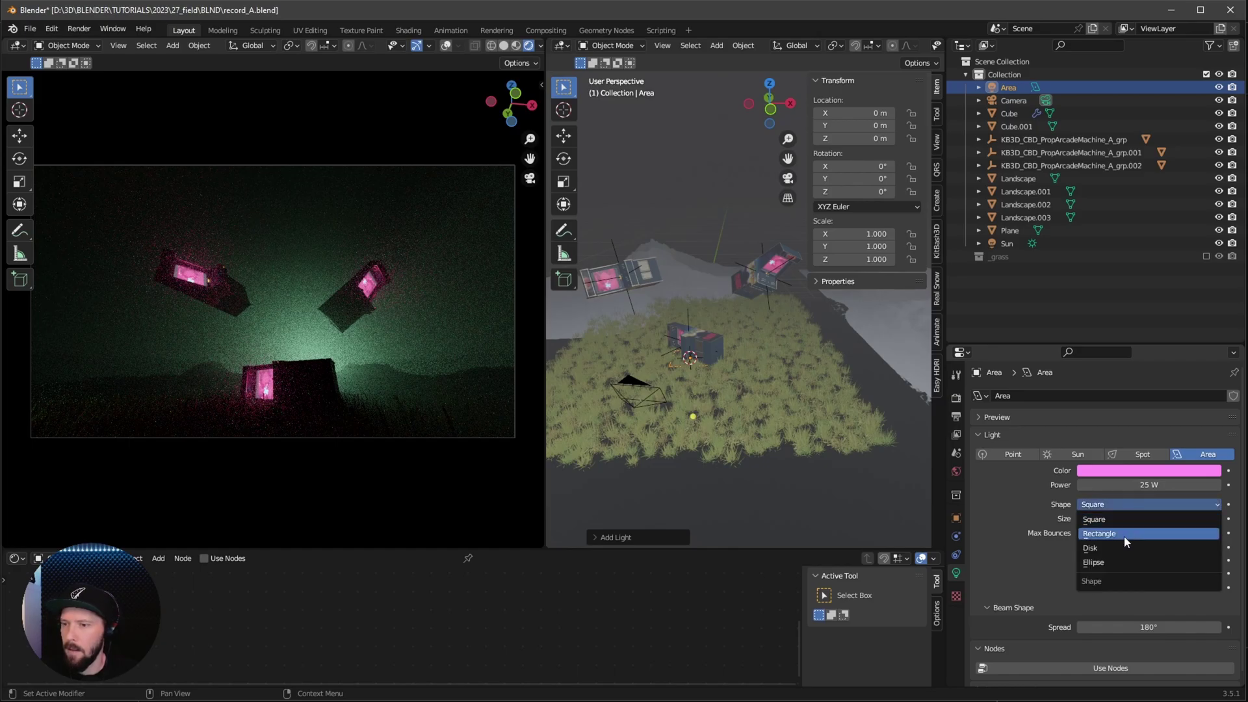
left_click(1141, 551)
left_click(1150, 519)
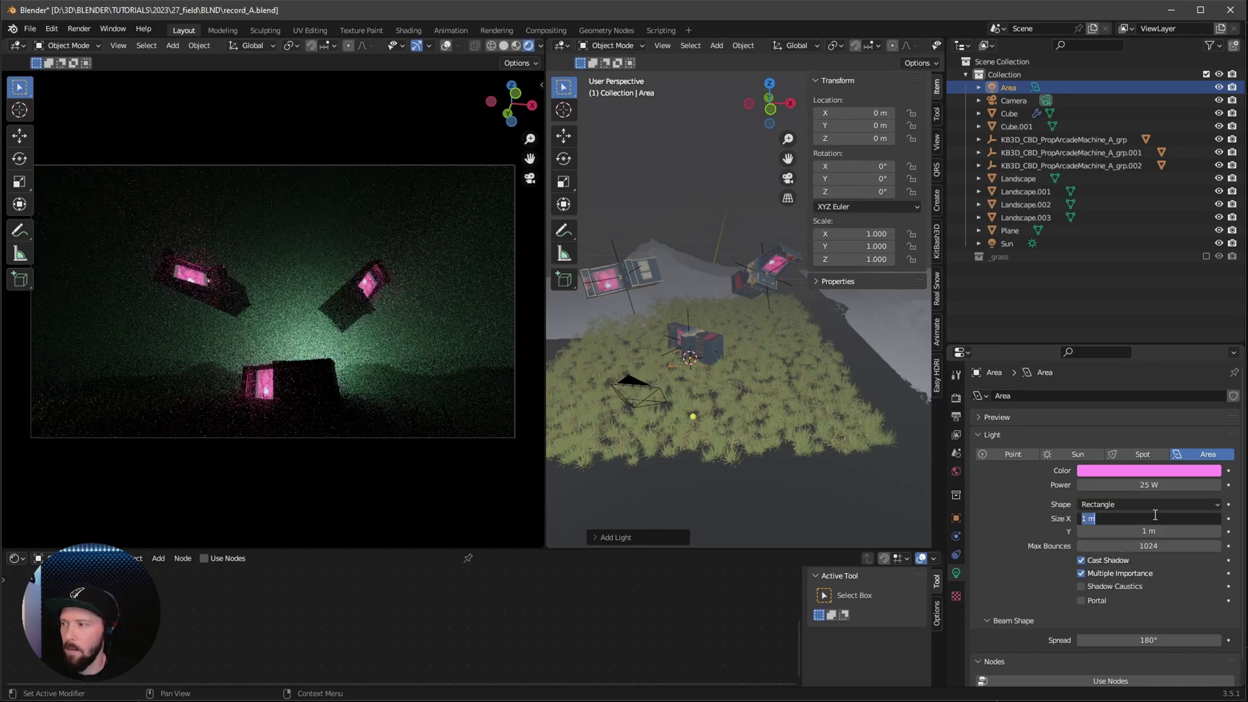
type(".58")
key("Tab")
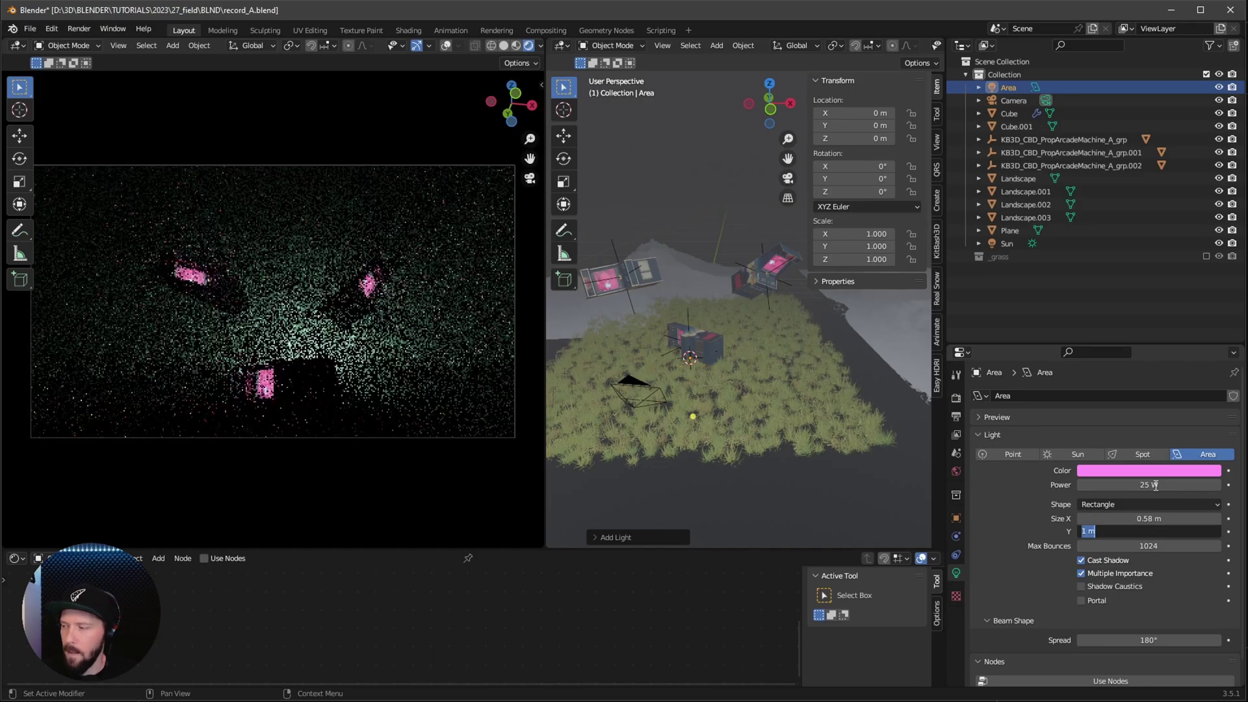
type(".47")
key("Return")
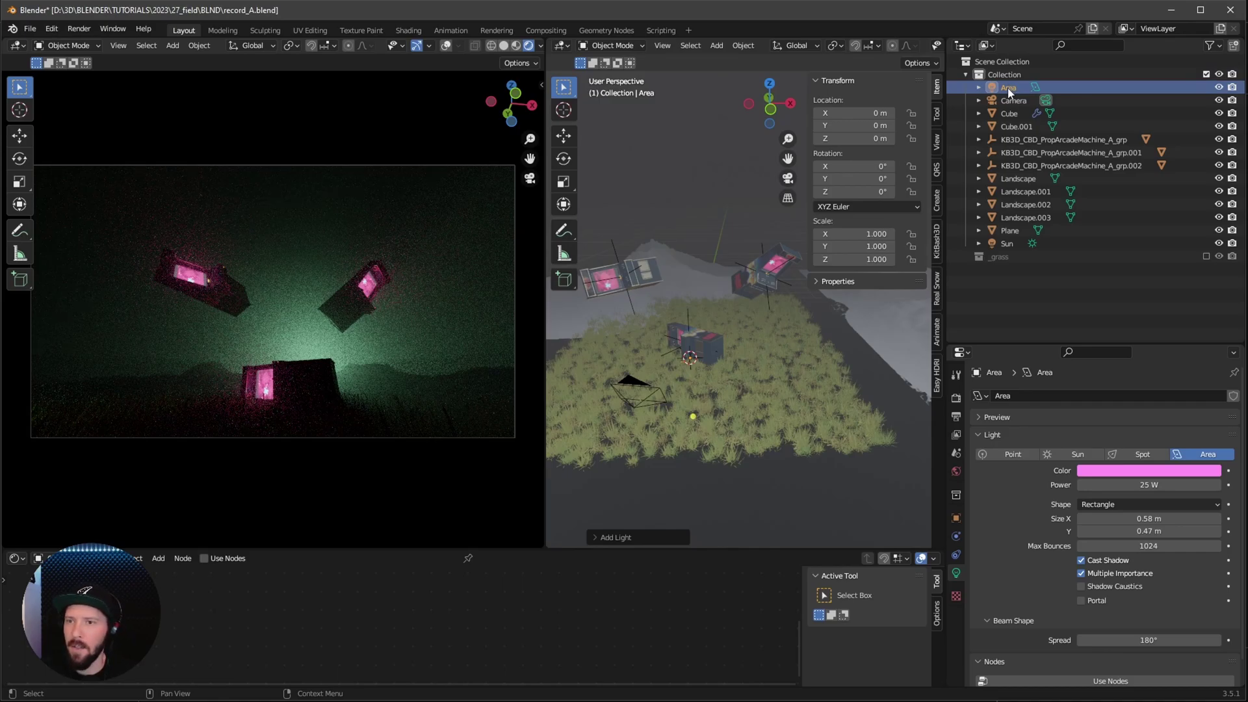
Position the Area light at X -0.3 m, Y 0.28 m and Z 0.47 m
left_click(880, 114)
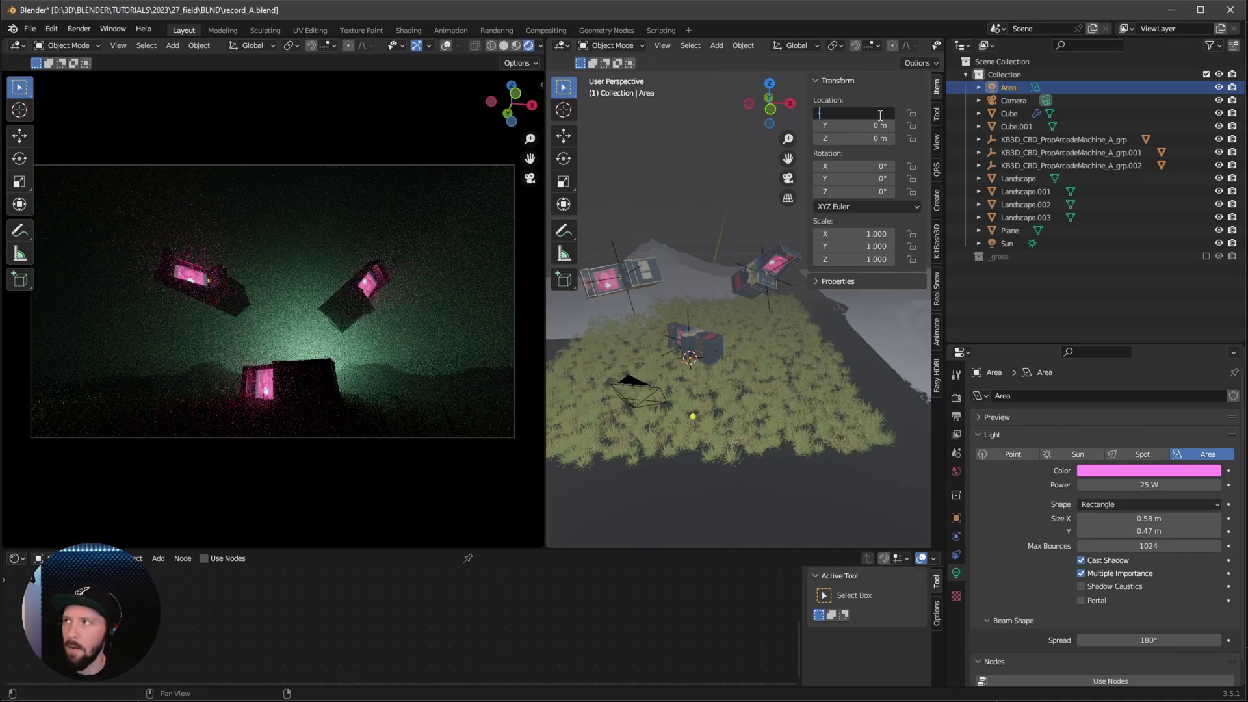
key("Tab")
type(".28")
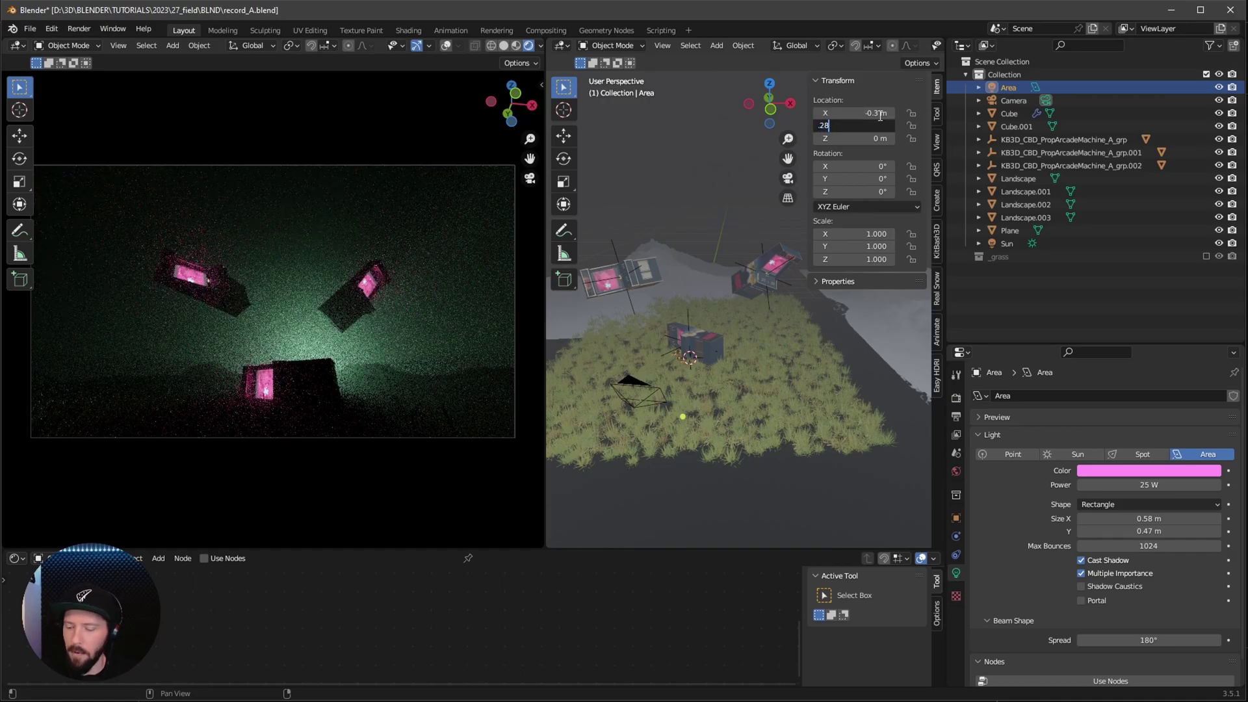
key("Tab")
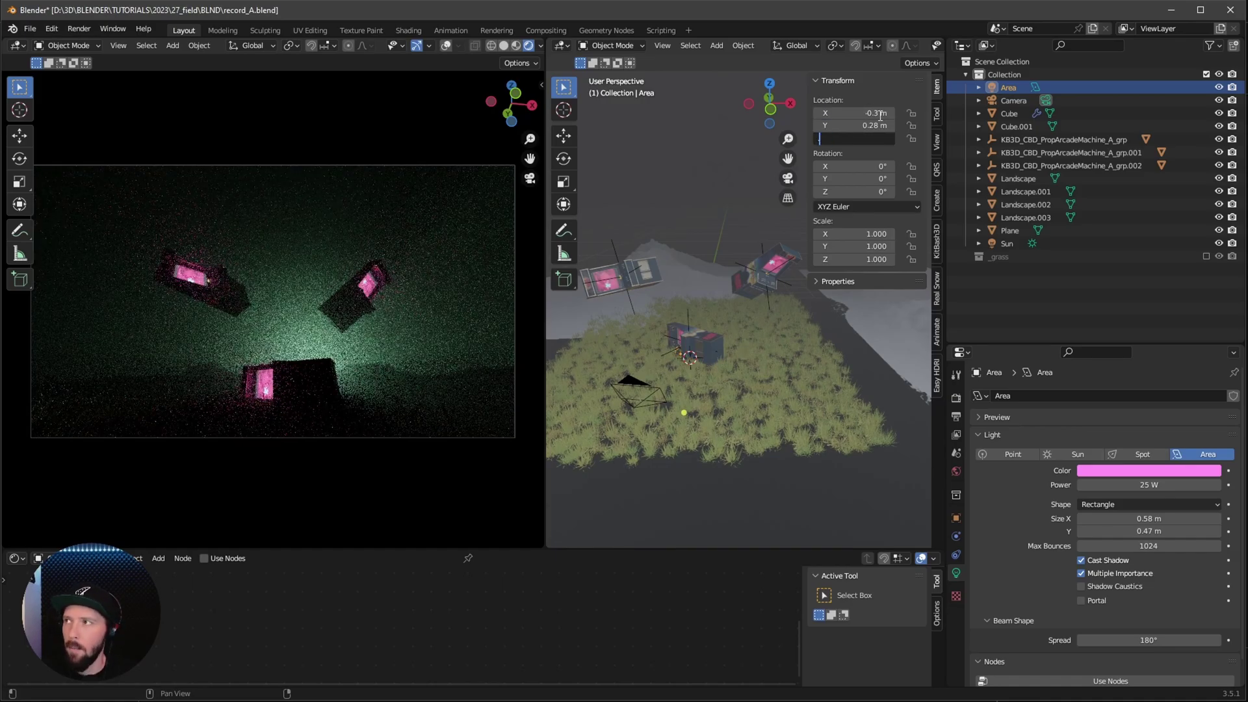
type(".47")
key("Return")
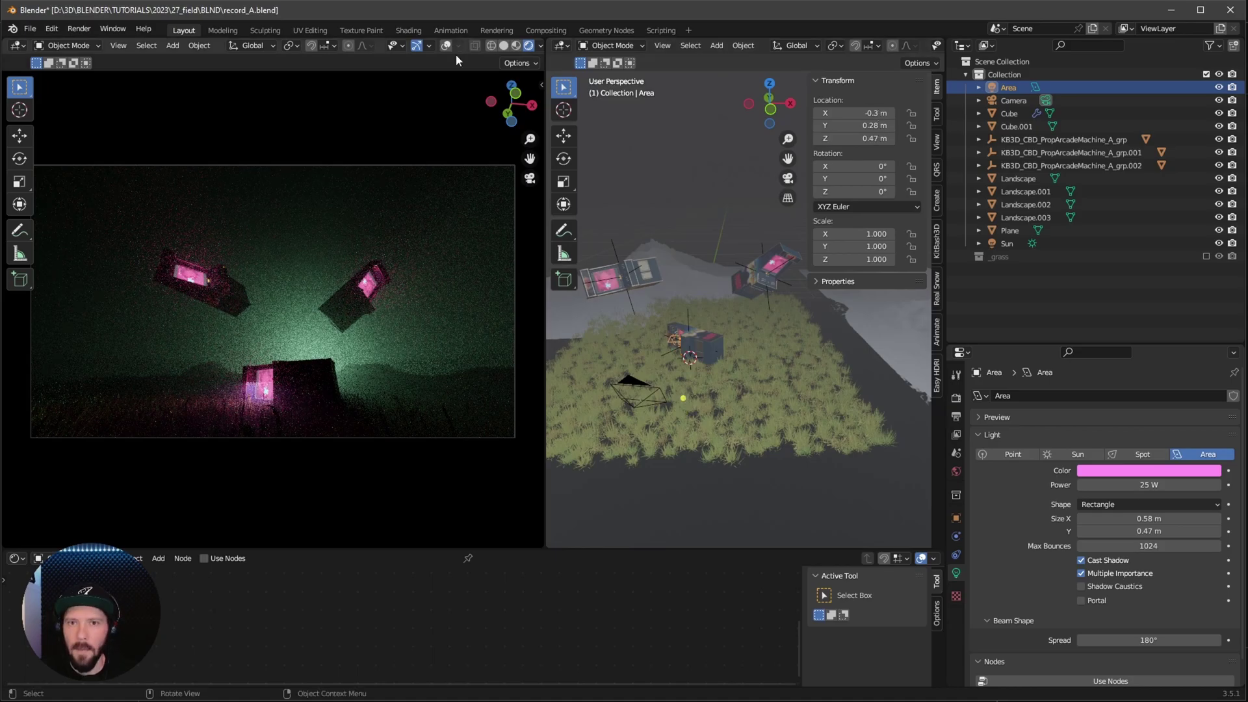
Rotate the Area light to -90° on X and -54.6° on Z, keeping Y at 0°
middle_click_drag(806, 334, 785, 327)
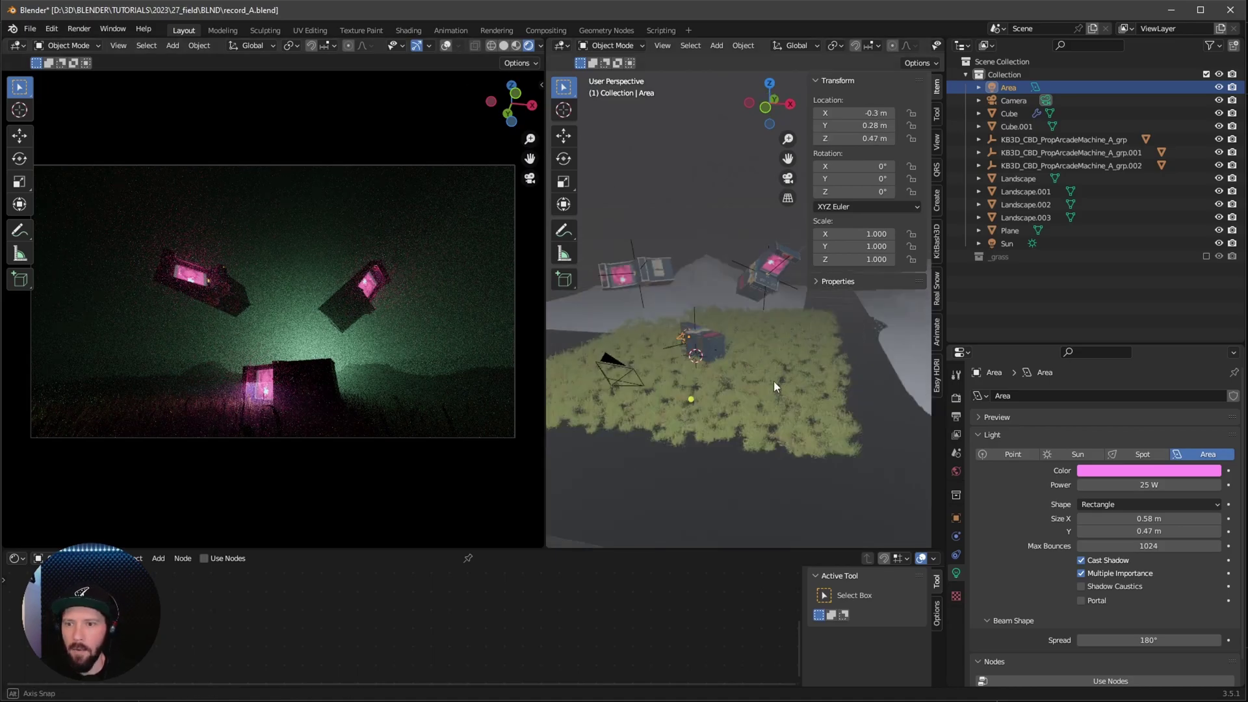
scroll(774, 386, "up", 5)
middle_click_drag(773, 387, 736, 304)
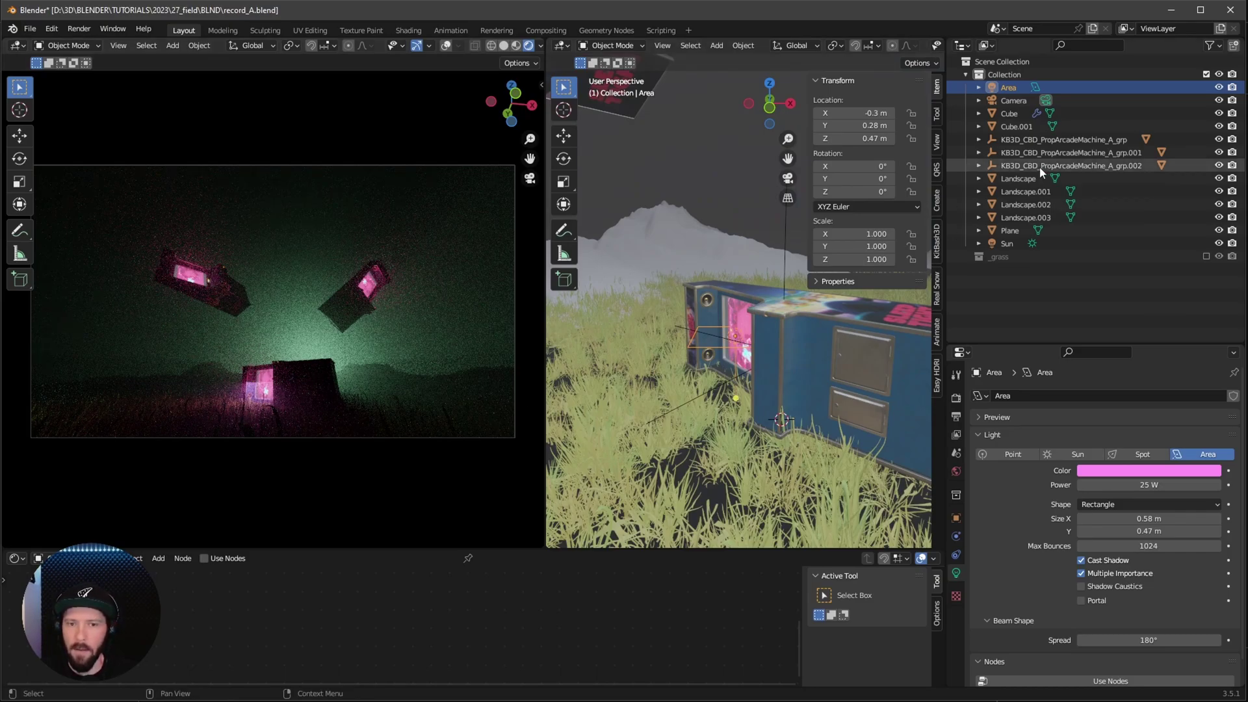
double_click(866, 166)
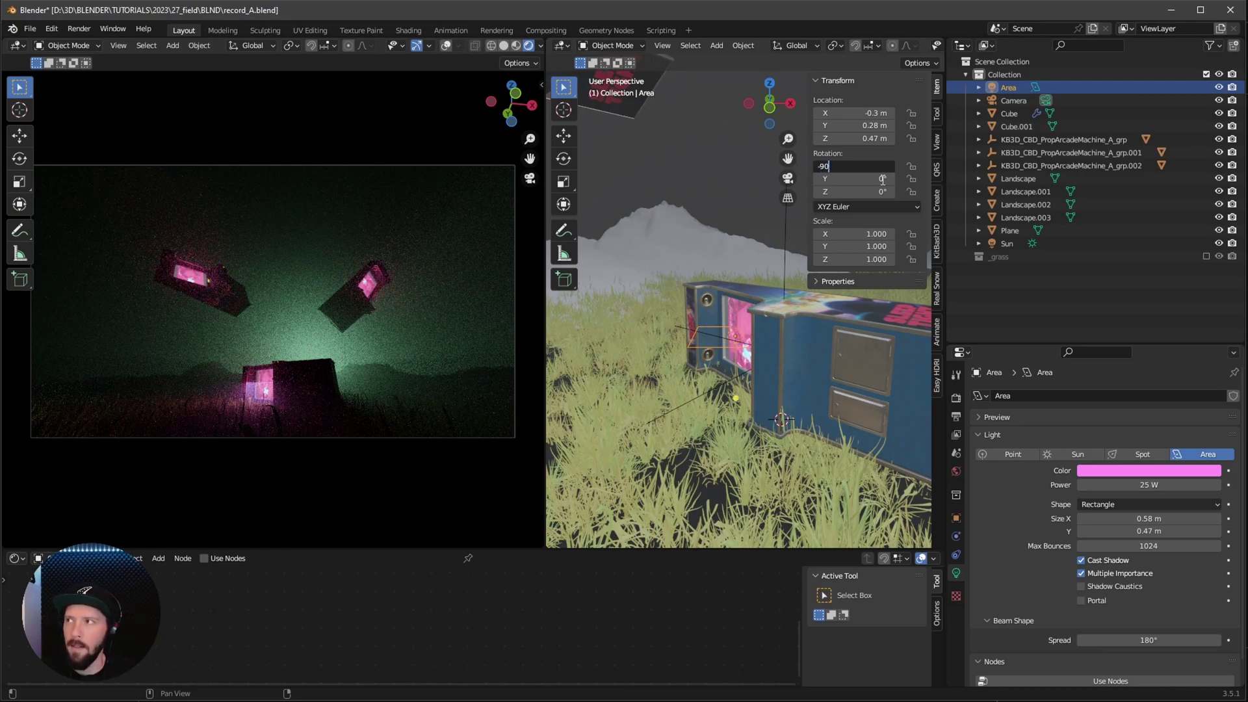
key("Tab")
key("Tab")
key("BackSpace")
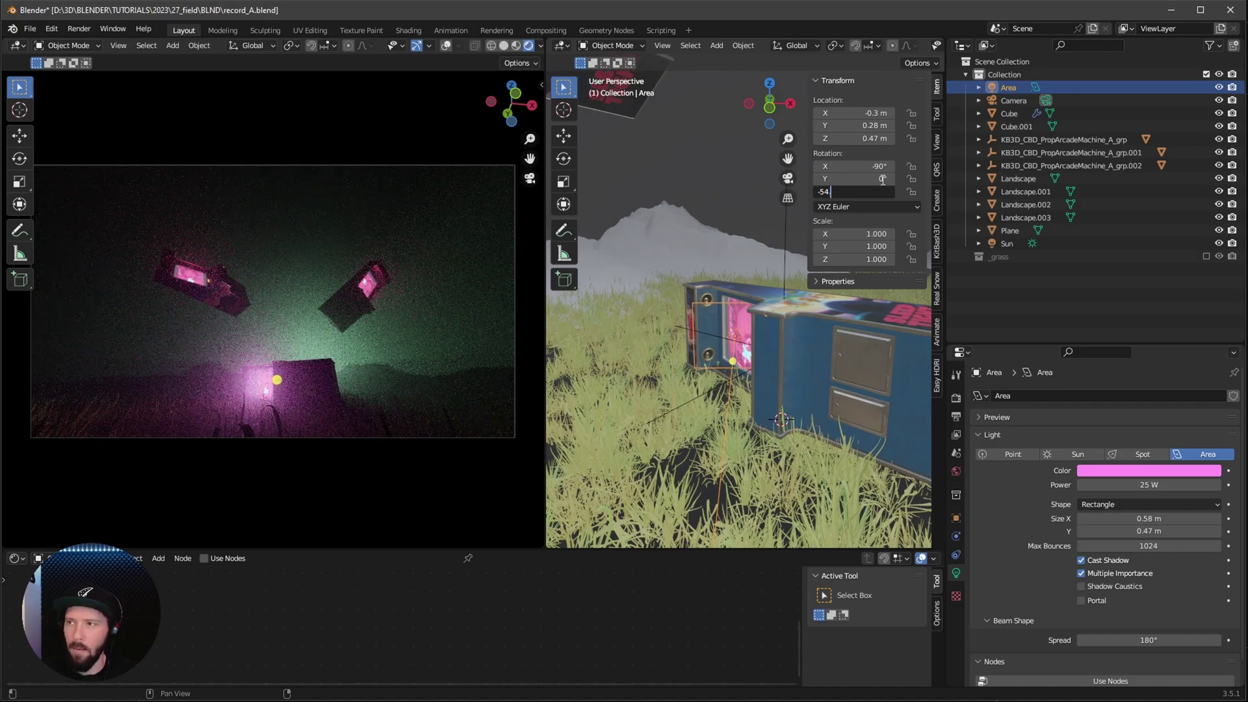
key("Return")
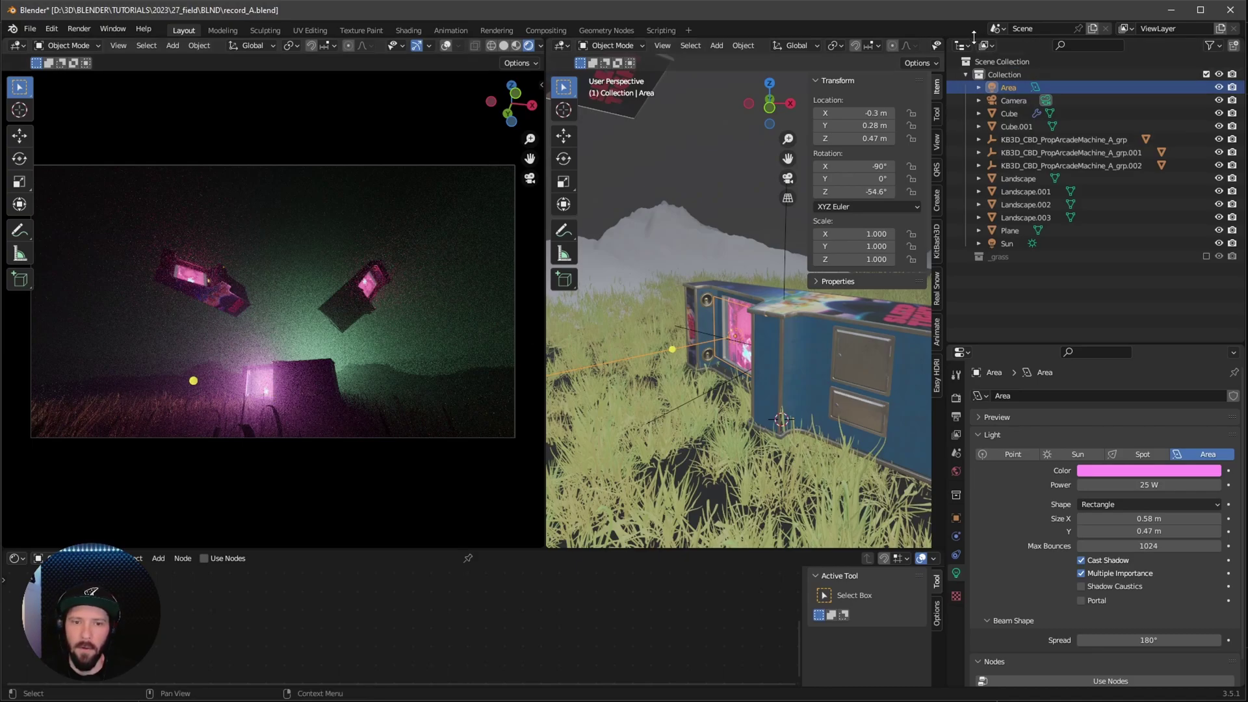
Duplicate the Area light and position the copy at X 2.3 m, Y -0.4 m and Z 2.65 m
left_click(1008, 87)
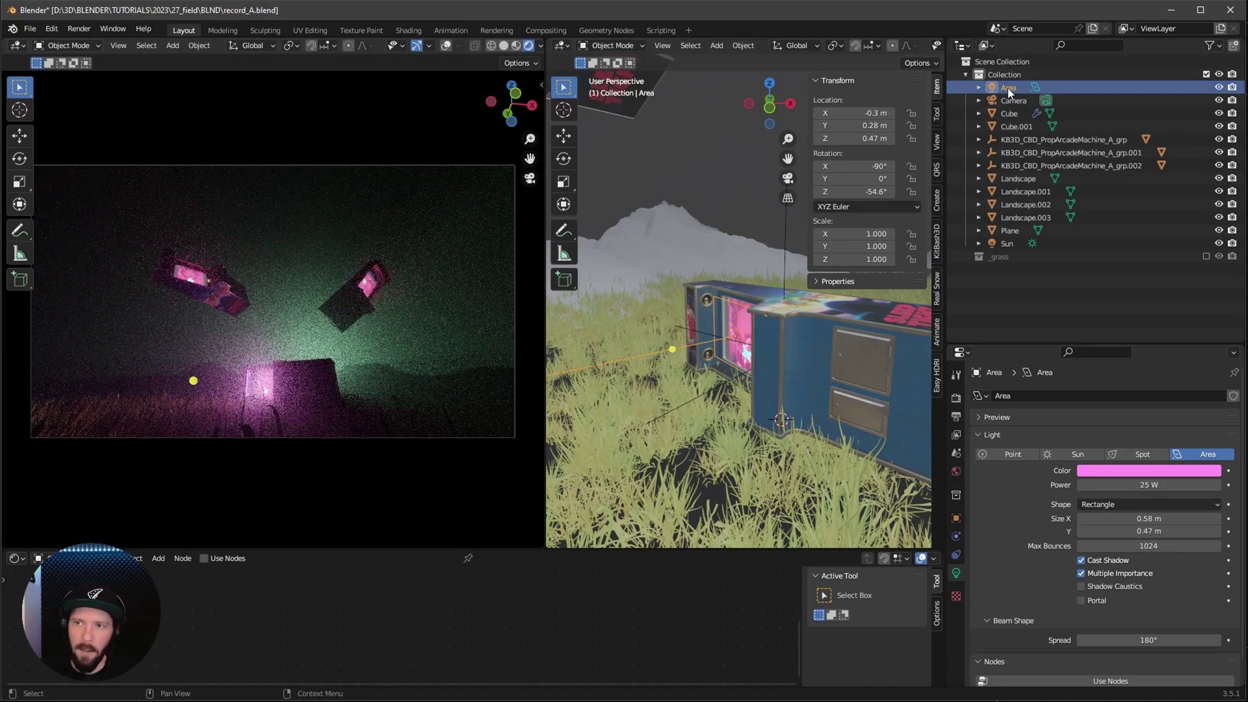
key("shift+d")
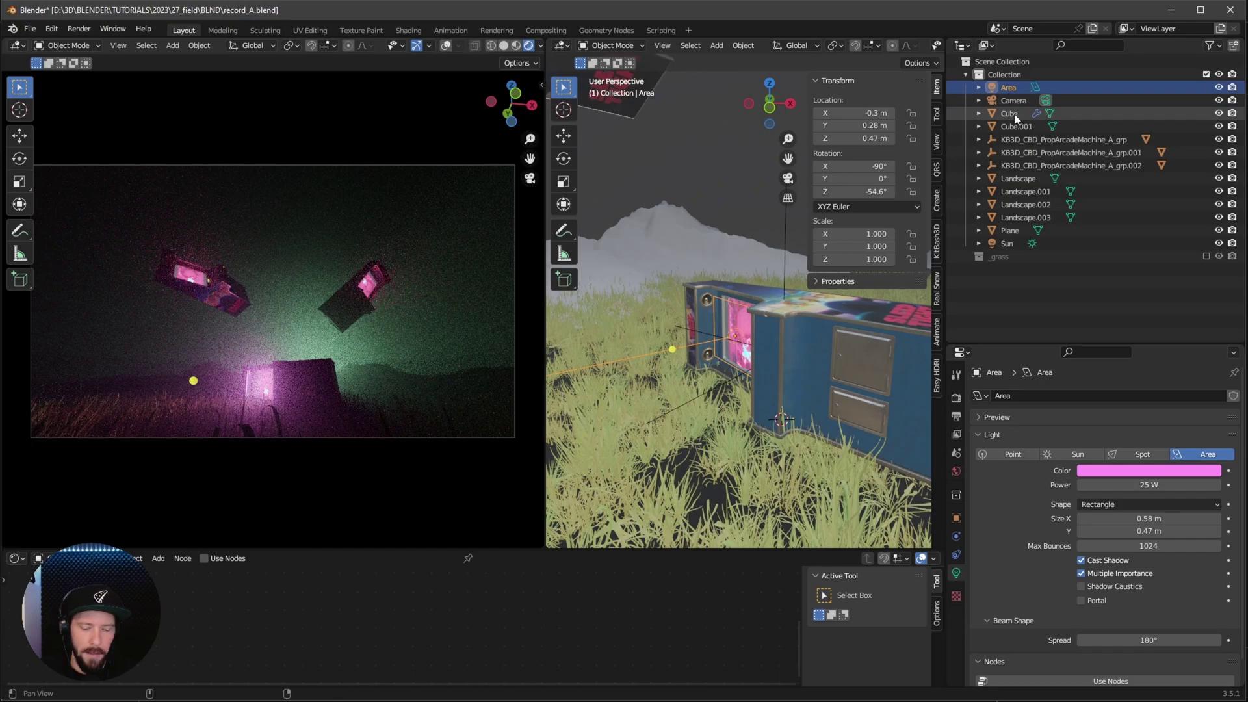
left_click(789, 236)
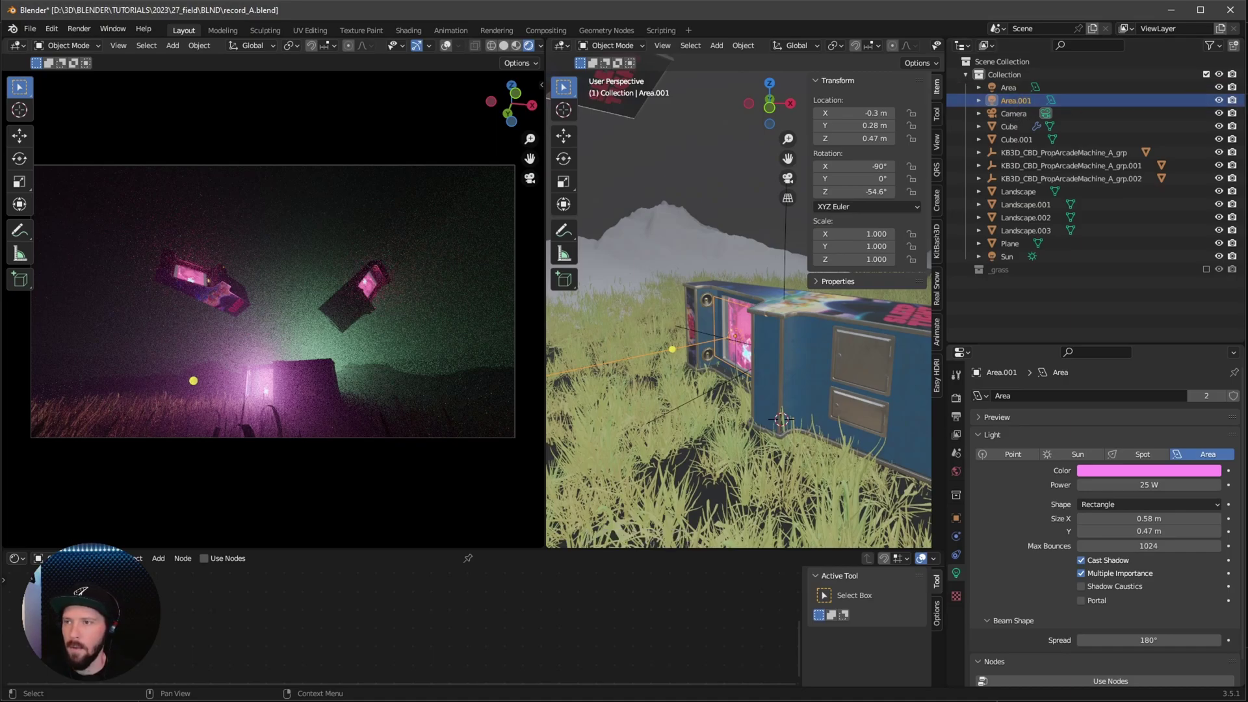
left_click(864, 112)
type("2")
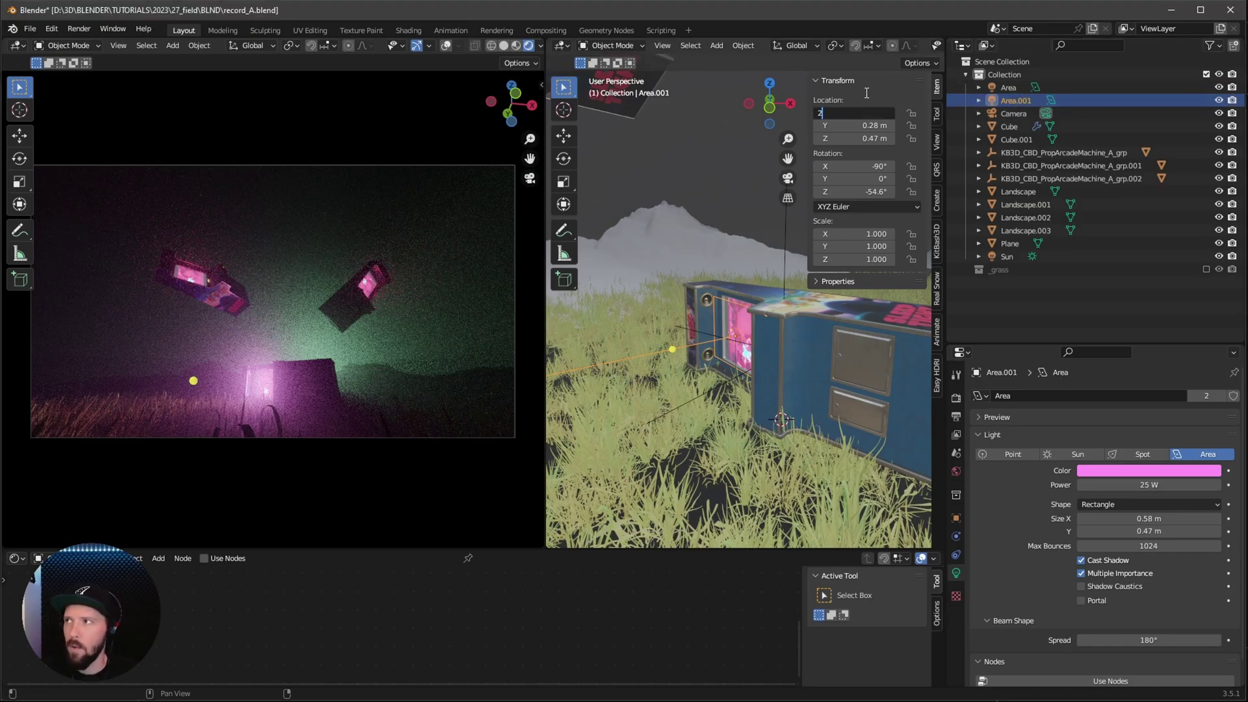
type(".3")
key("Tab")
type("-0.4")
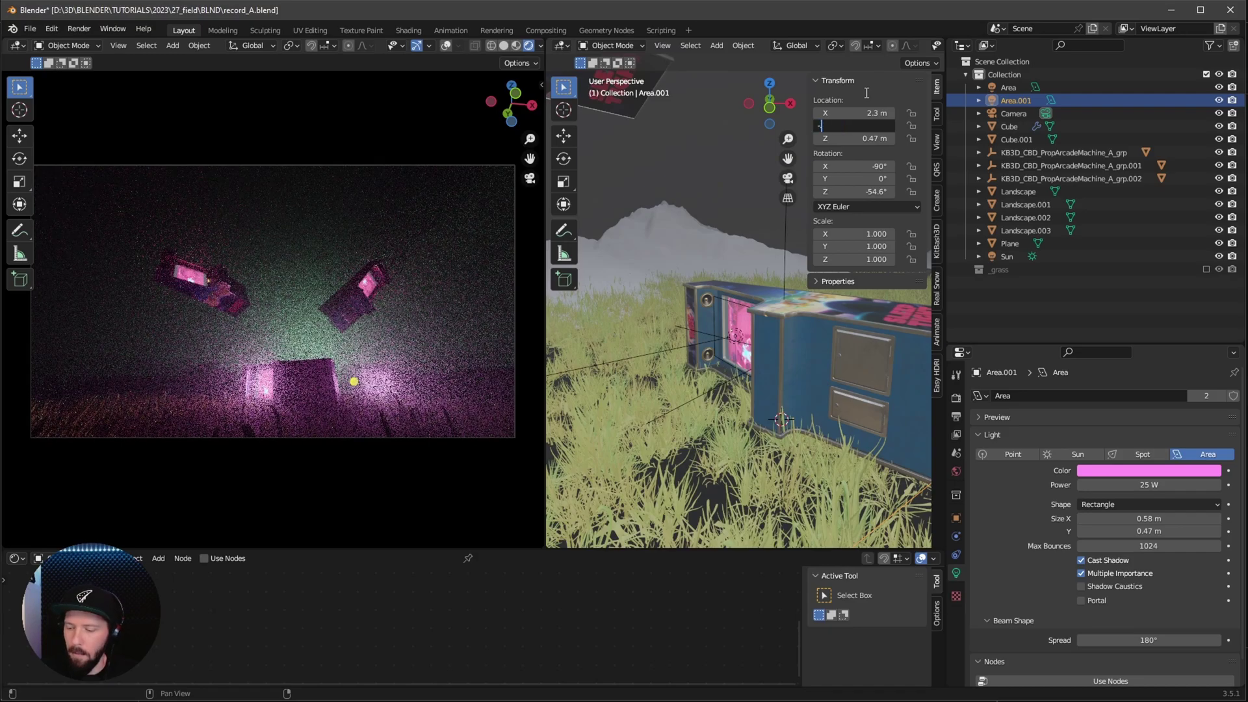
key("Tab")
type("2")
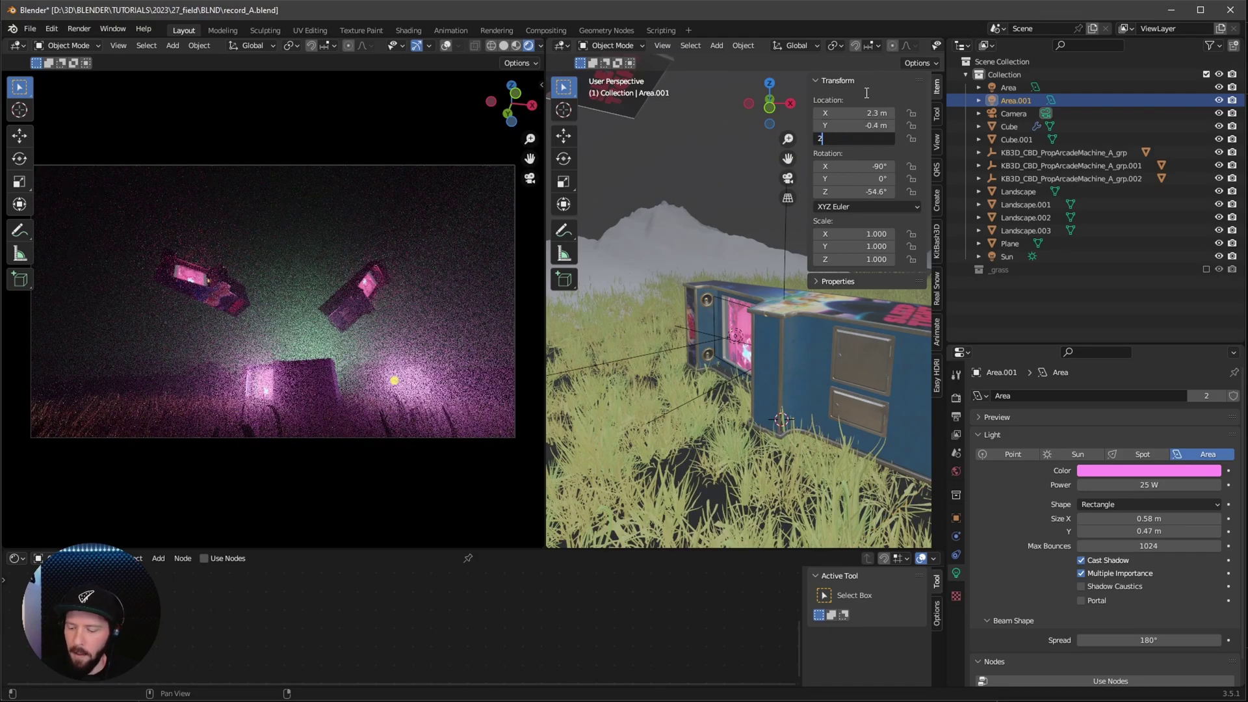
type(".65")
key("Return")
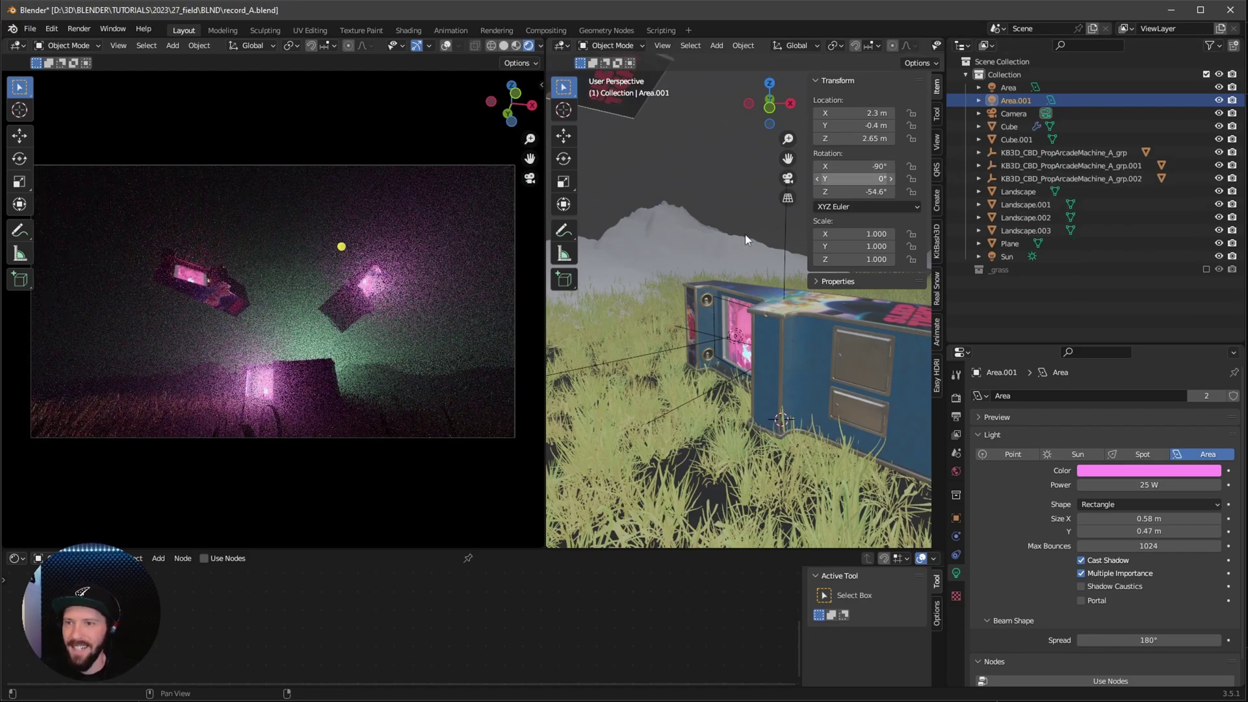
Rotate the duplicated Area light to -36.7° on X, -47.2° on Y and -30° on Z
middle_click_drag(786, 335, 722, 351)
scroll(776, 259, "down", 5)
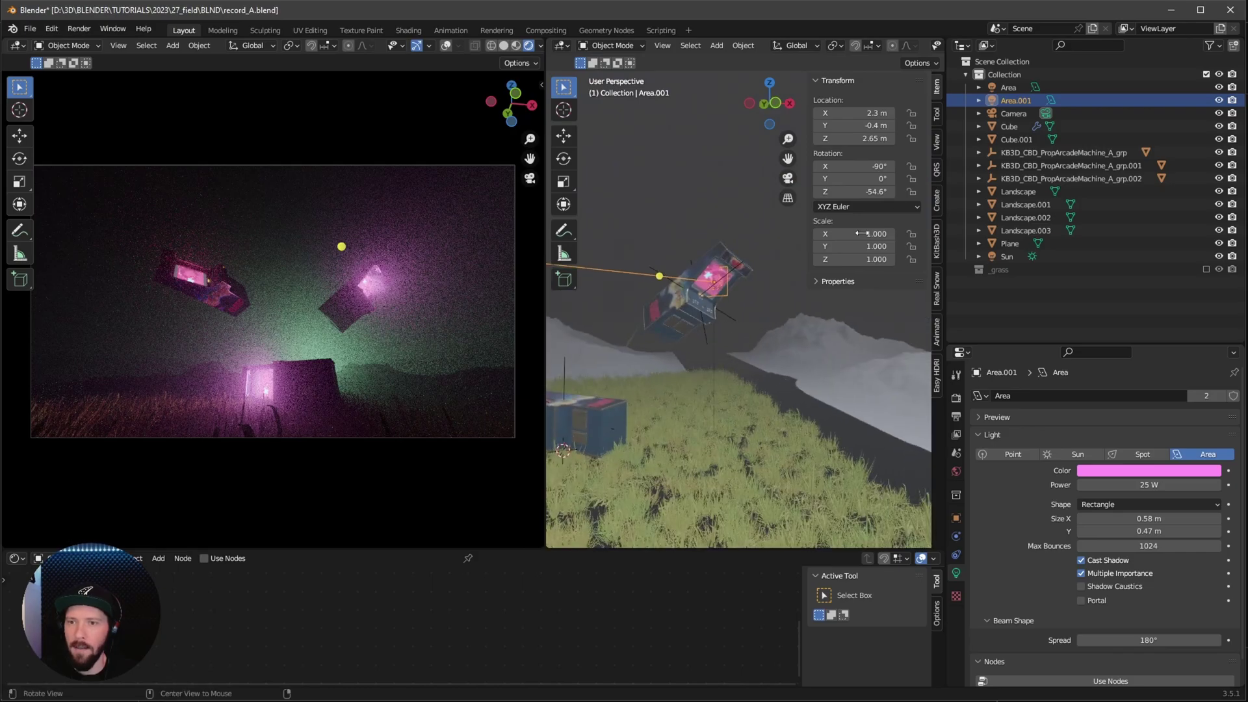
double_click(875, 166)
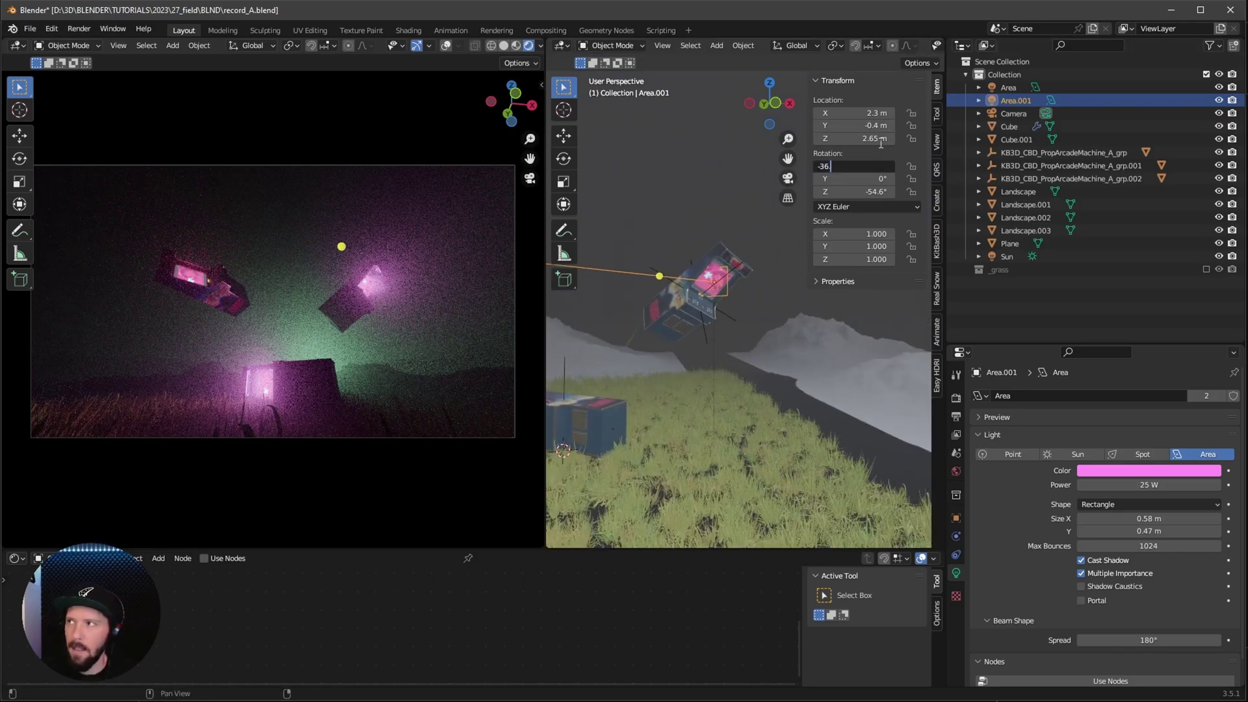
type("-36.7")
key("Tab")
key("BackSpace")
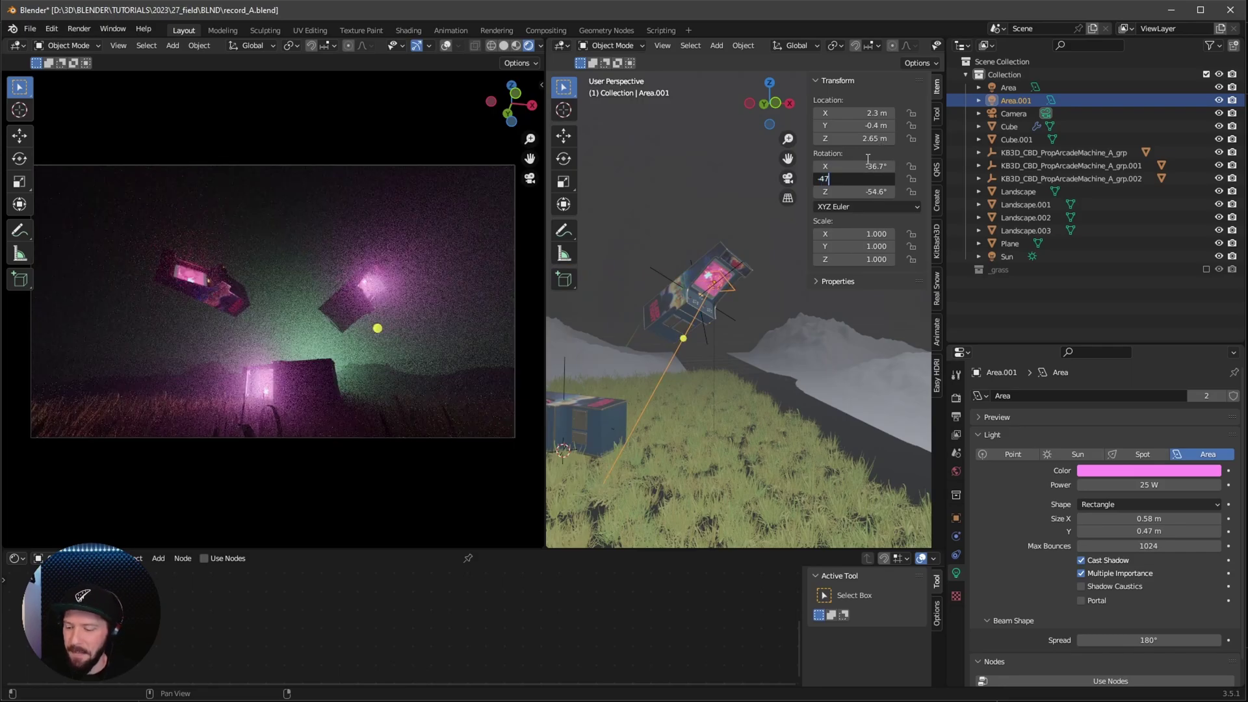
type("-47.2")
key("Tab")
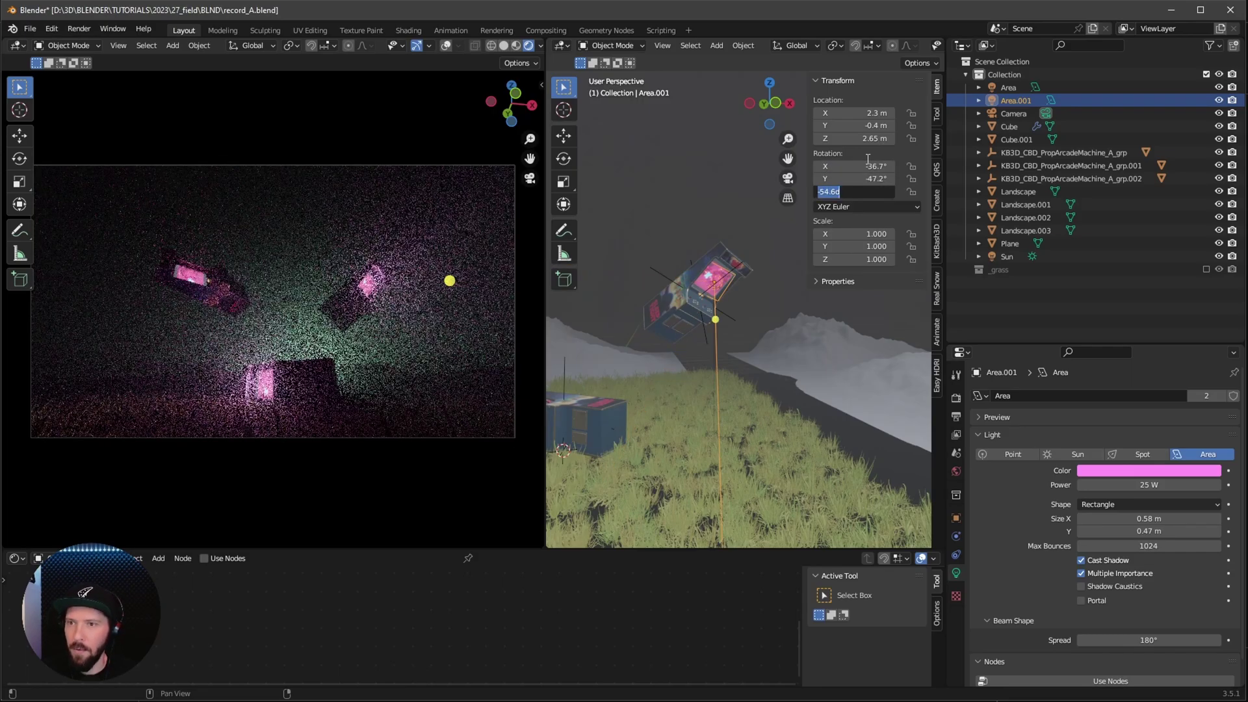
type("-30")
key("Return")
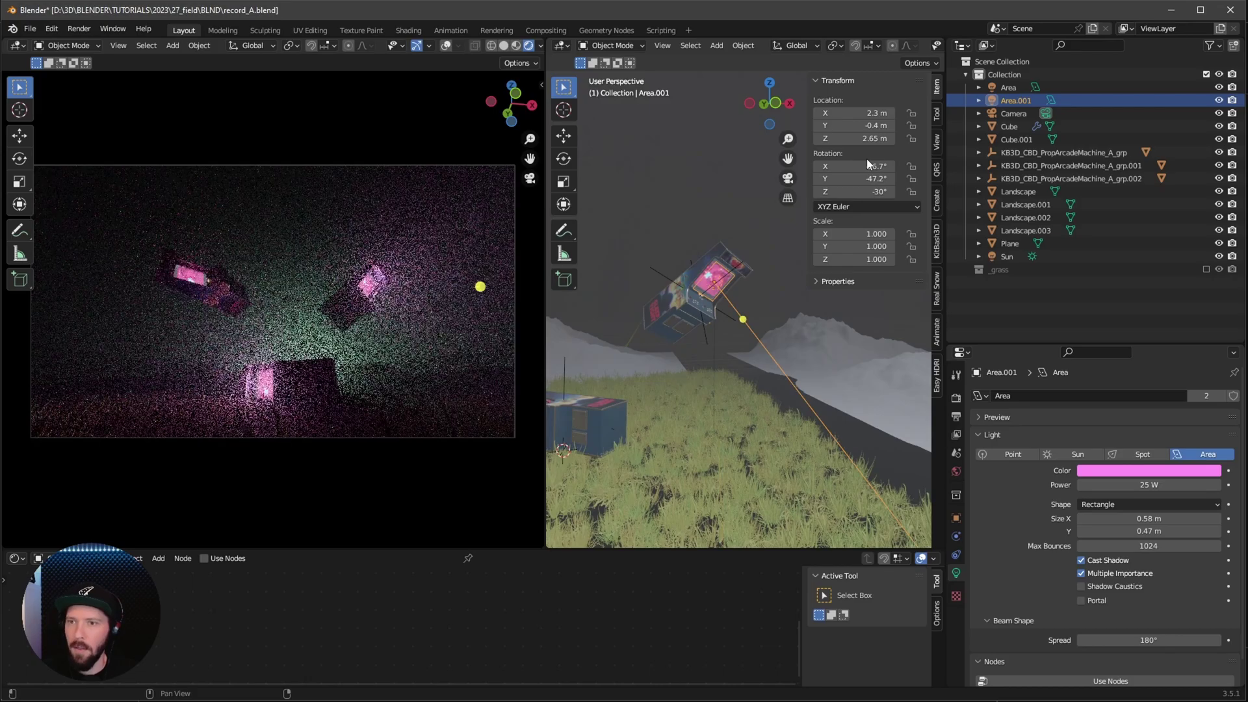
Duplicate the second Area light and position the new copy at X -1.87 m, Y -0.48 m and Z 2.35 m
key("shift+d")
right_click(693, 299)
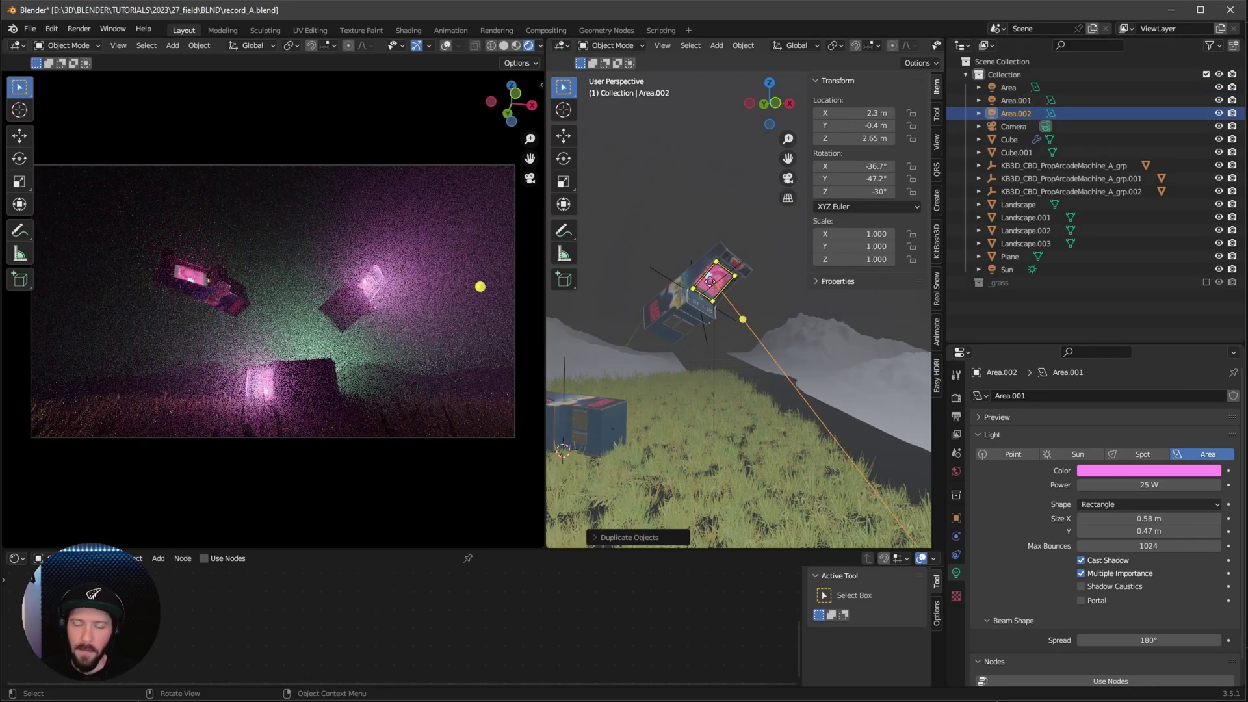
middle_click_drag(757, 348, 733, 357)
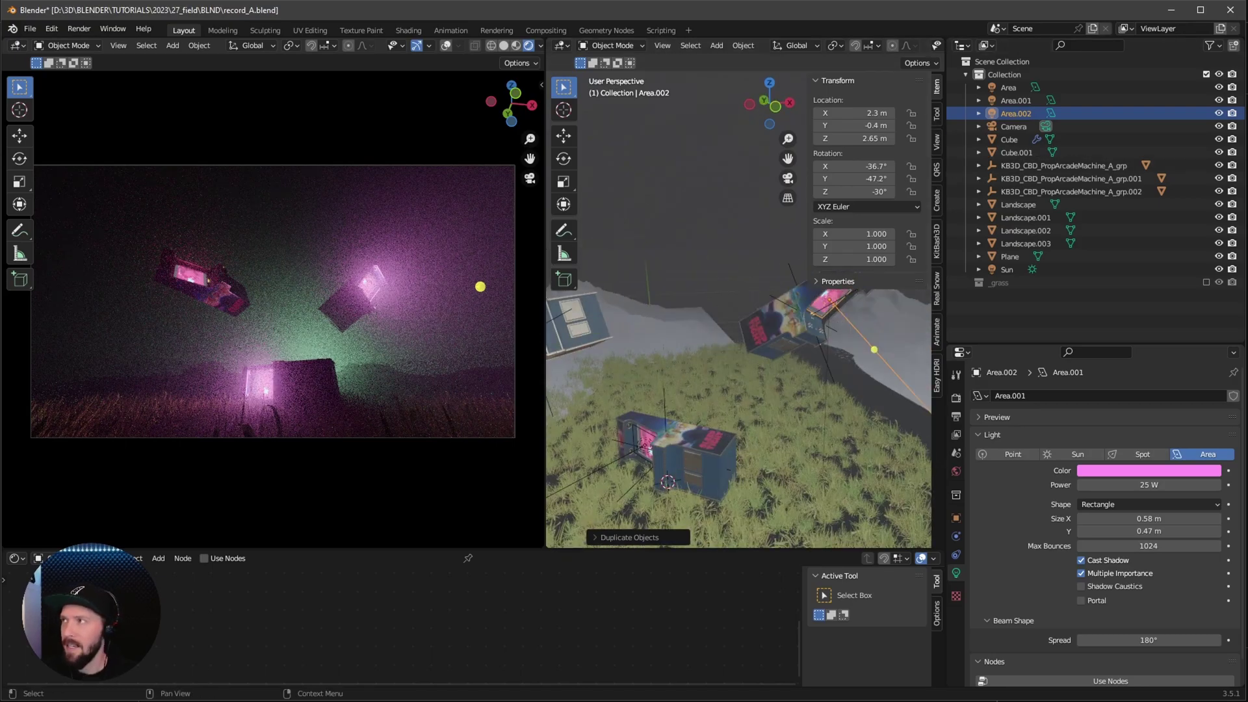
double_click(872, 112)
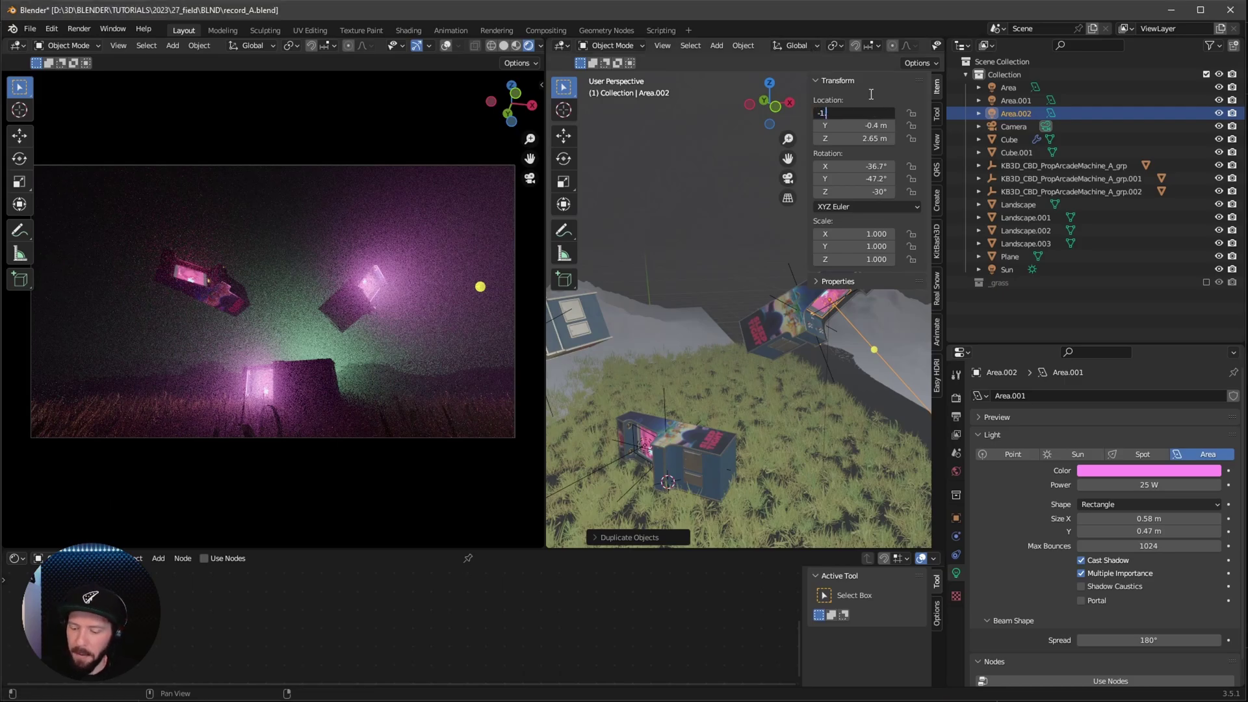
key("Tab")
type("-0.4")
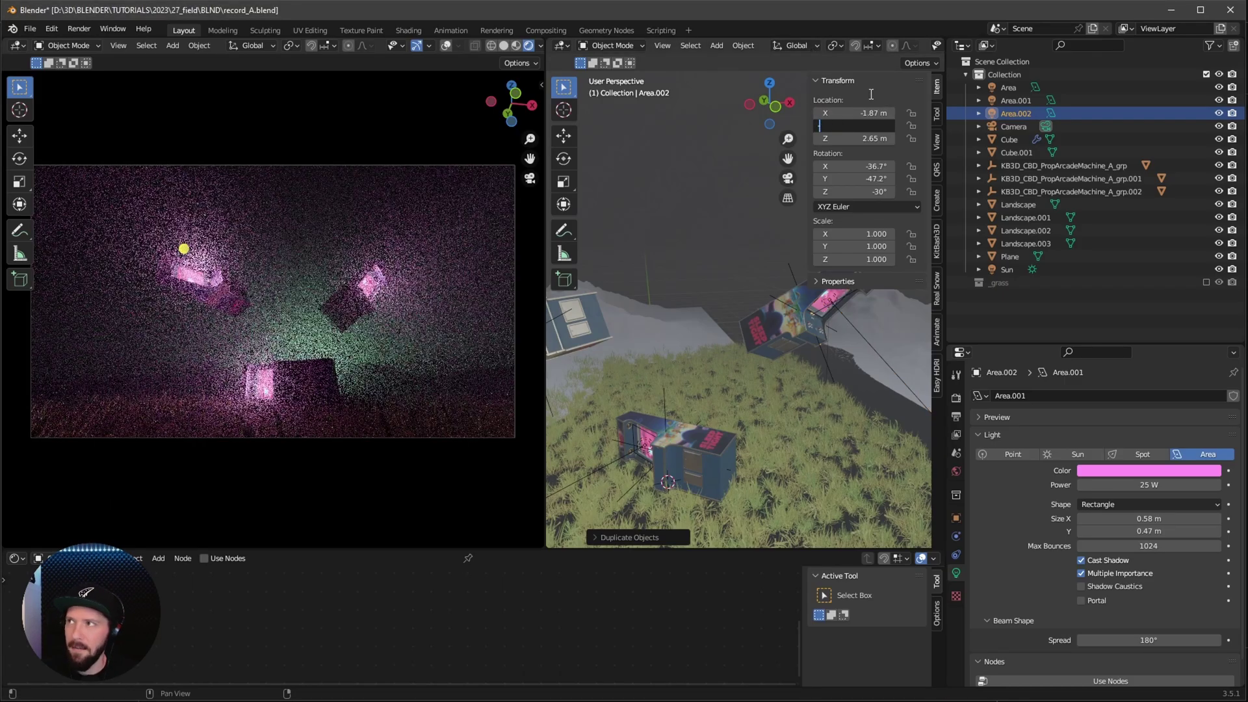
type("8")
key("Tab")
type("2.35")
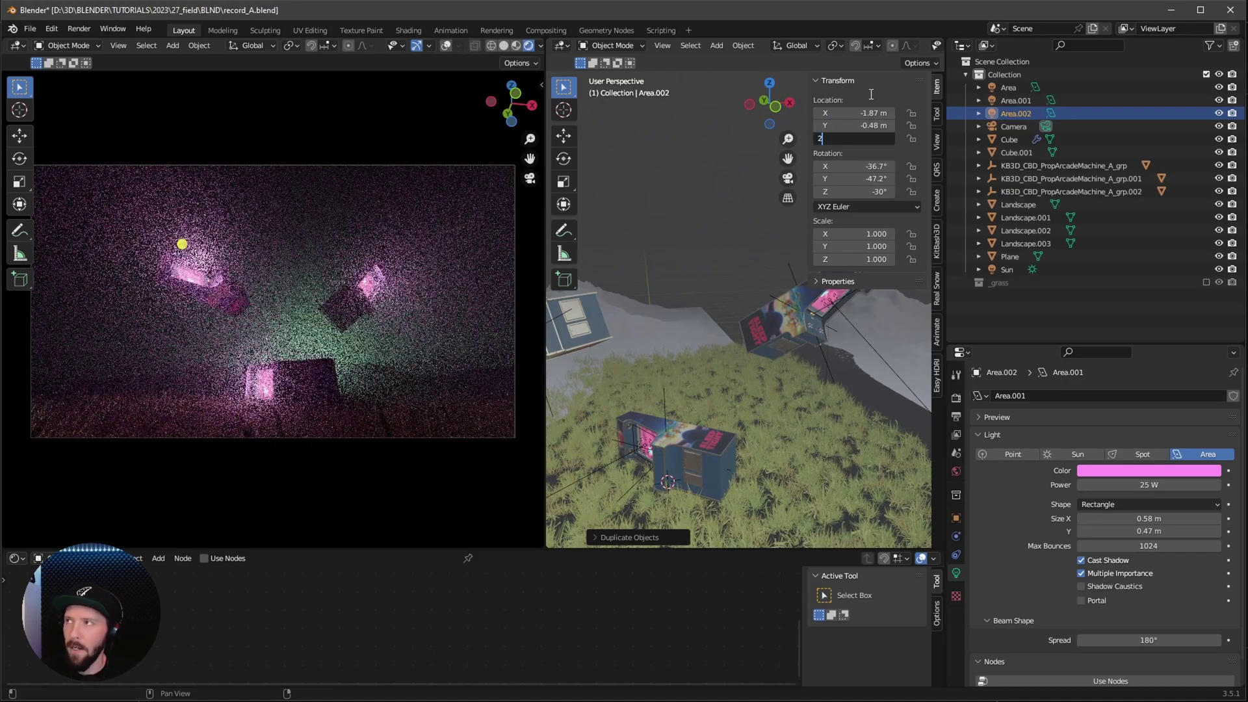
Rotate the third Area light to 117° on X, 3° on Y and -149° on Z
key("Tab")
type("117")
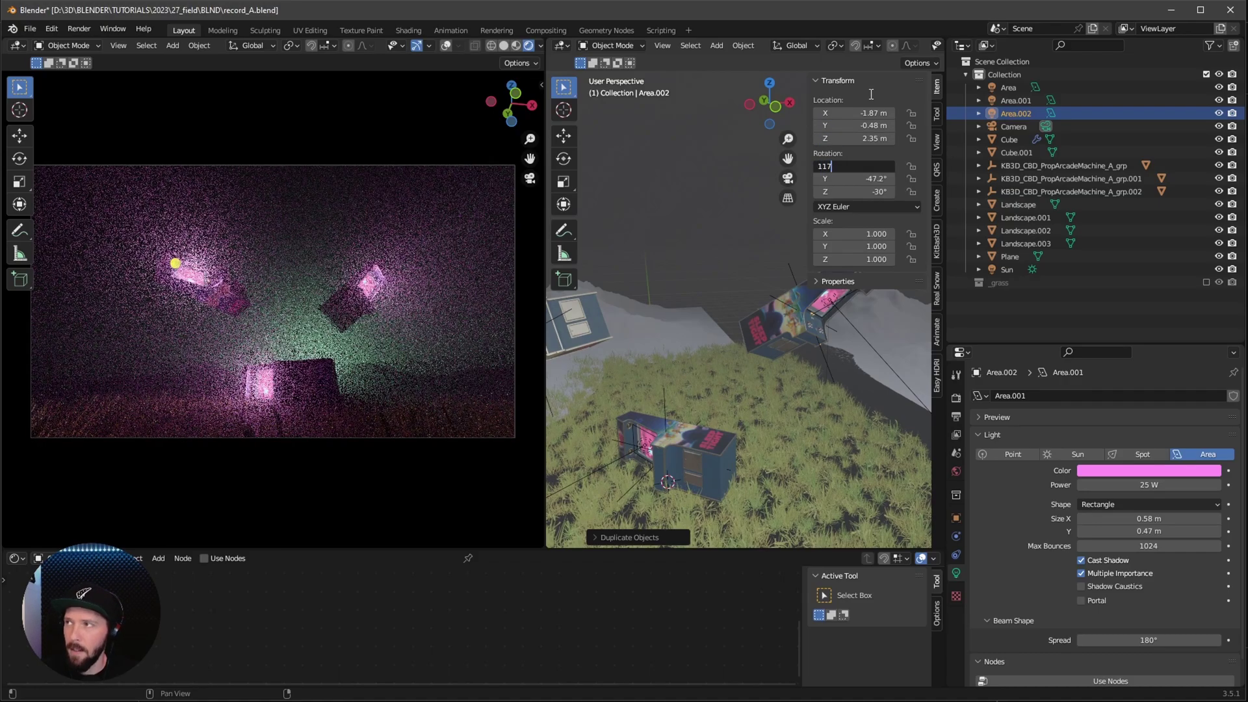
key("Tab")
type("3")
key("Tab")
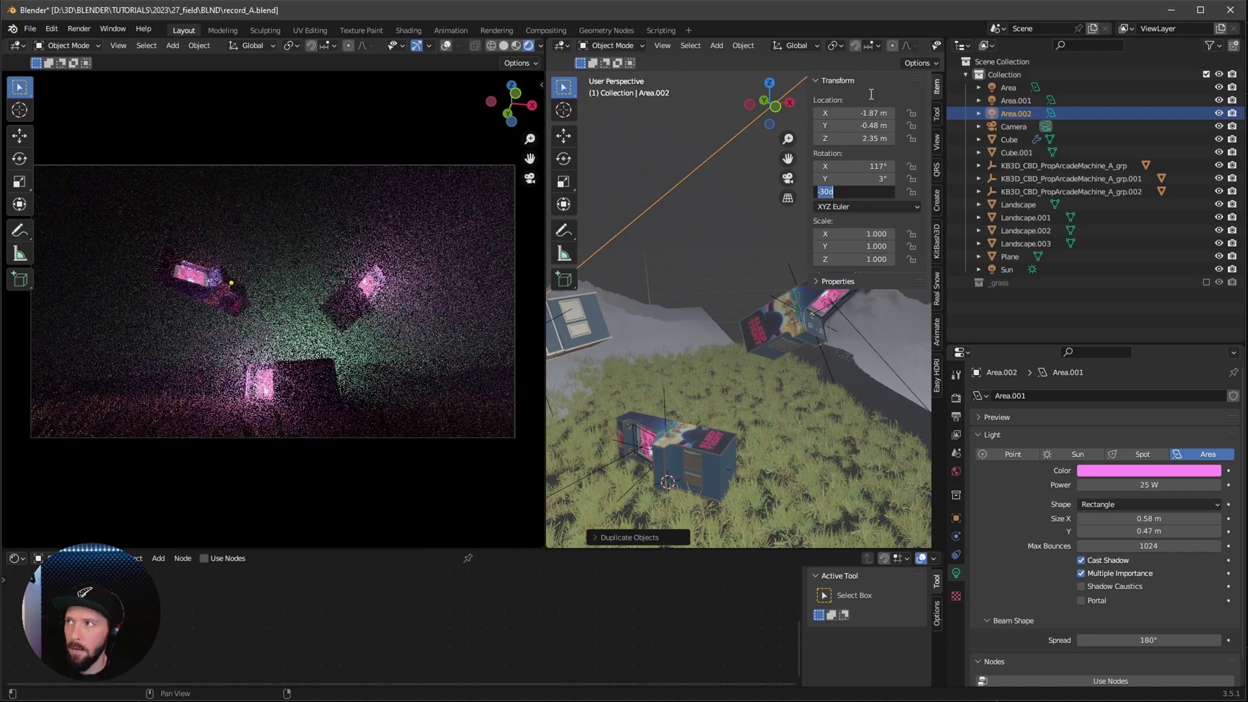
key("BackSpace")
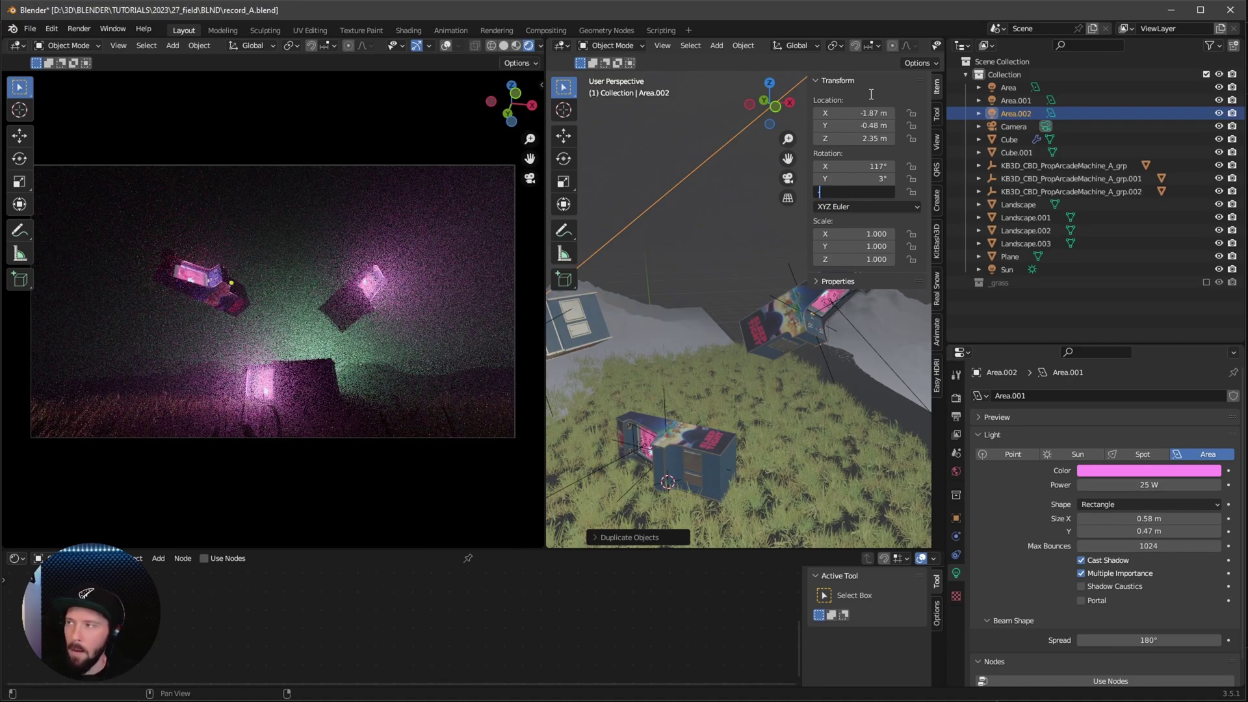
type("-149")
key("Return")
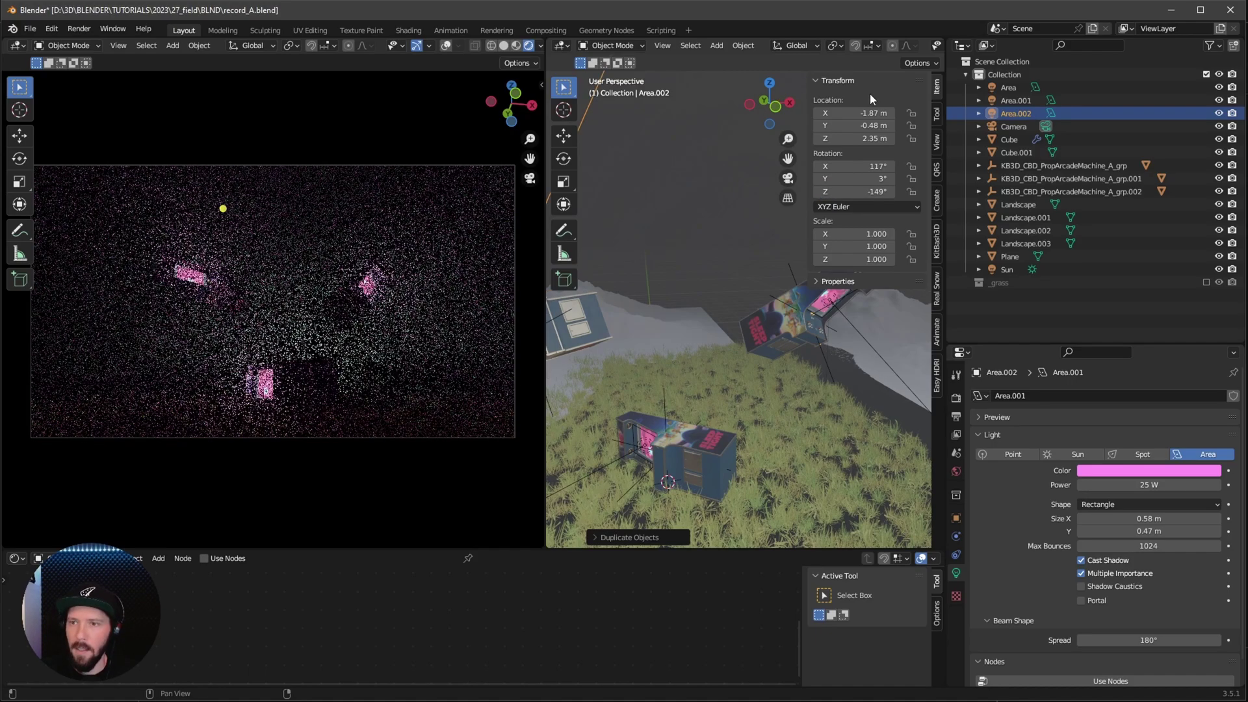
Set the color management Look to High Contrast in the render settings, after comparing it with Medium High Contrast
left_click_drag(1030, 344, 1030, 173)
left_click(956, 226)
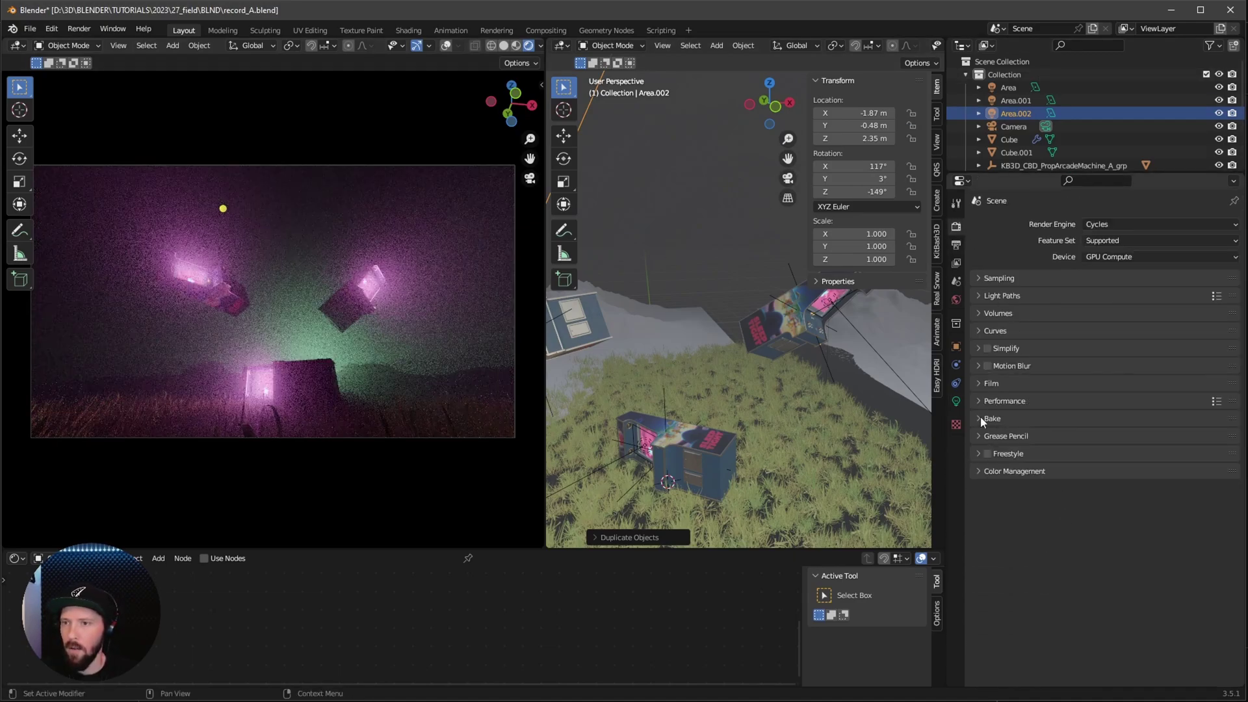
left_click(979, 471)
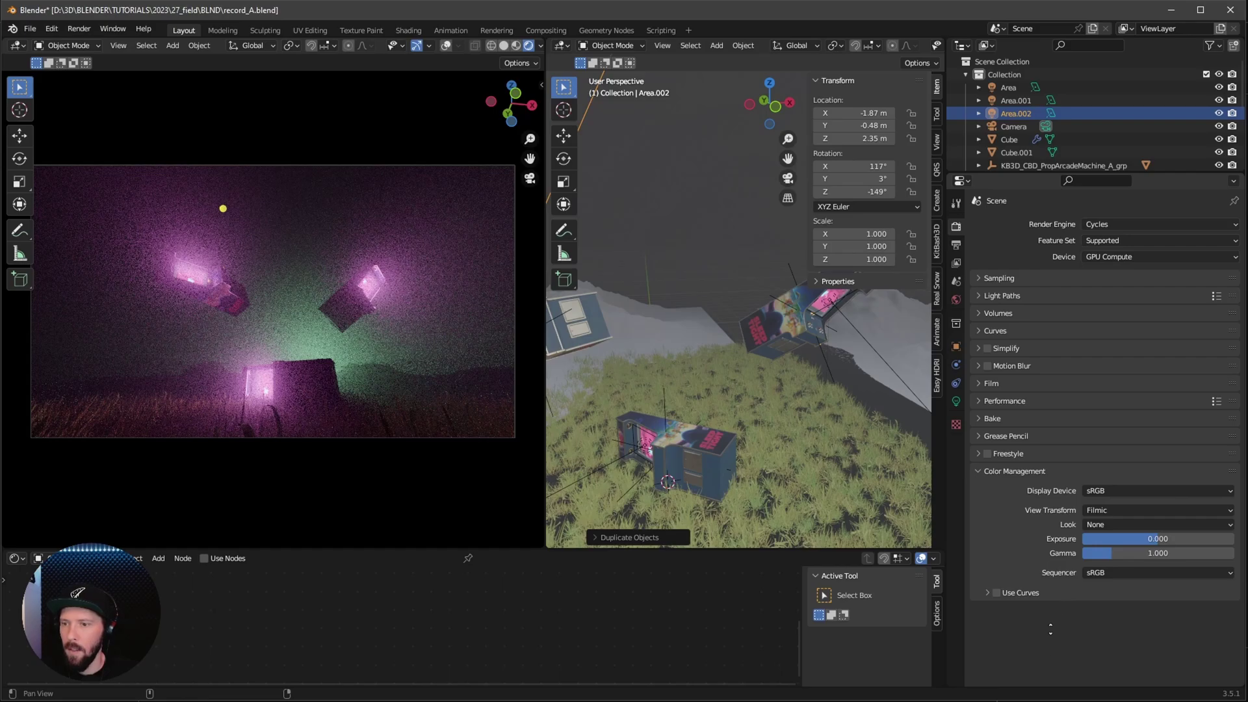
left_click(1137, 524)
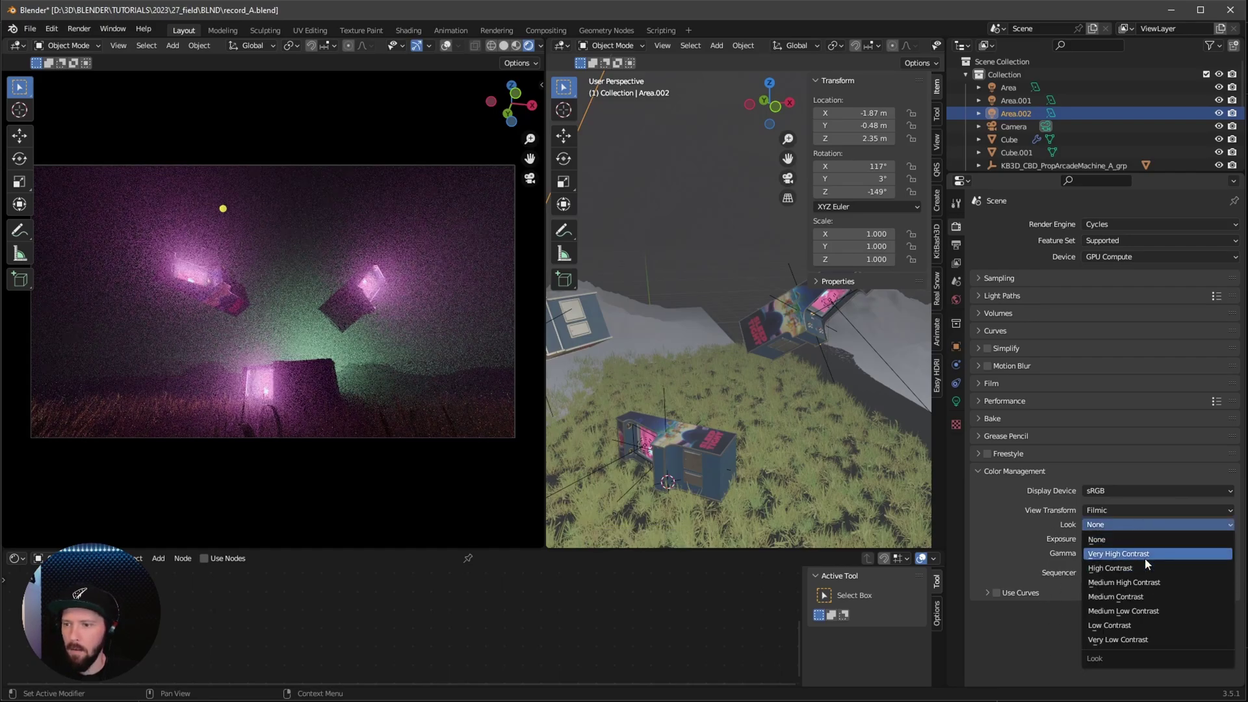
left_click(1144, 562)
left_click(1138, 525)
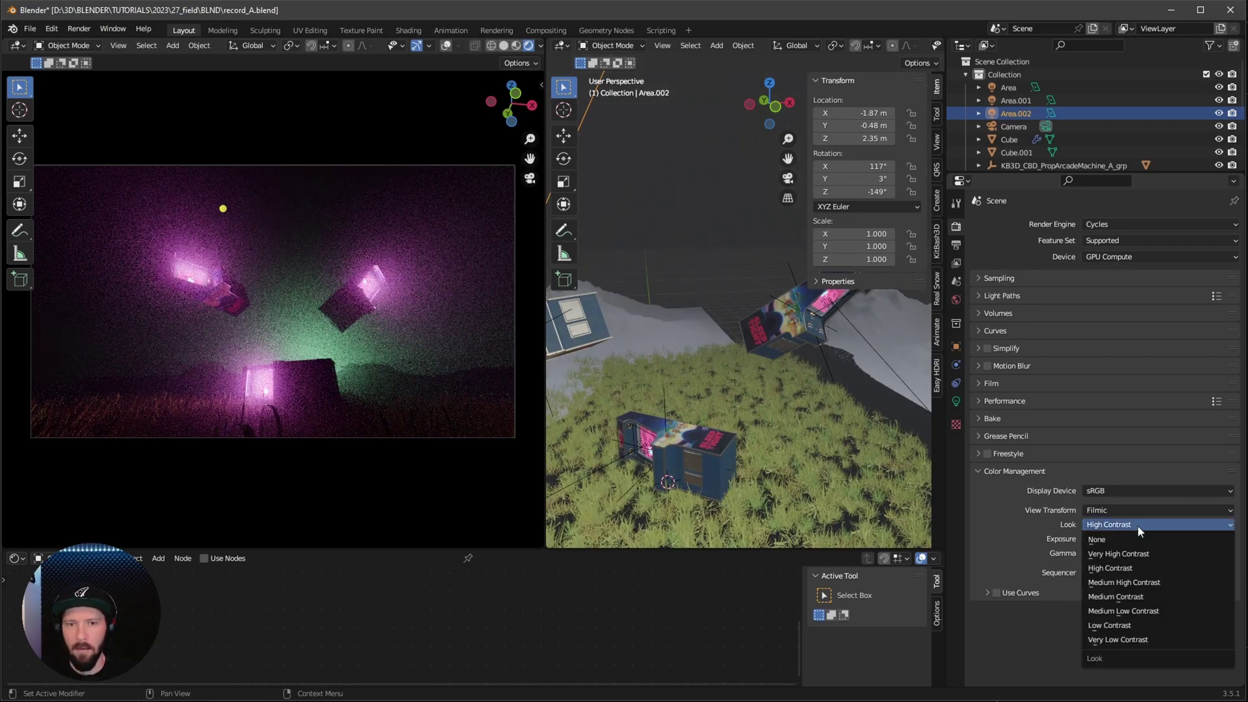
left_click(1143, 580)
left_click(1139, 526)
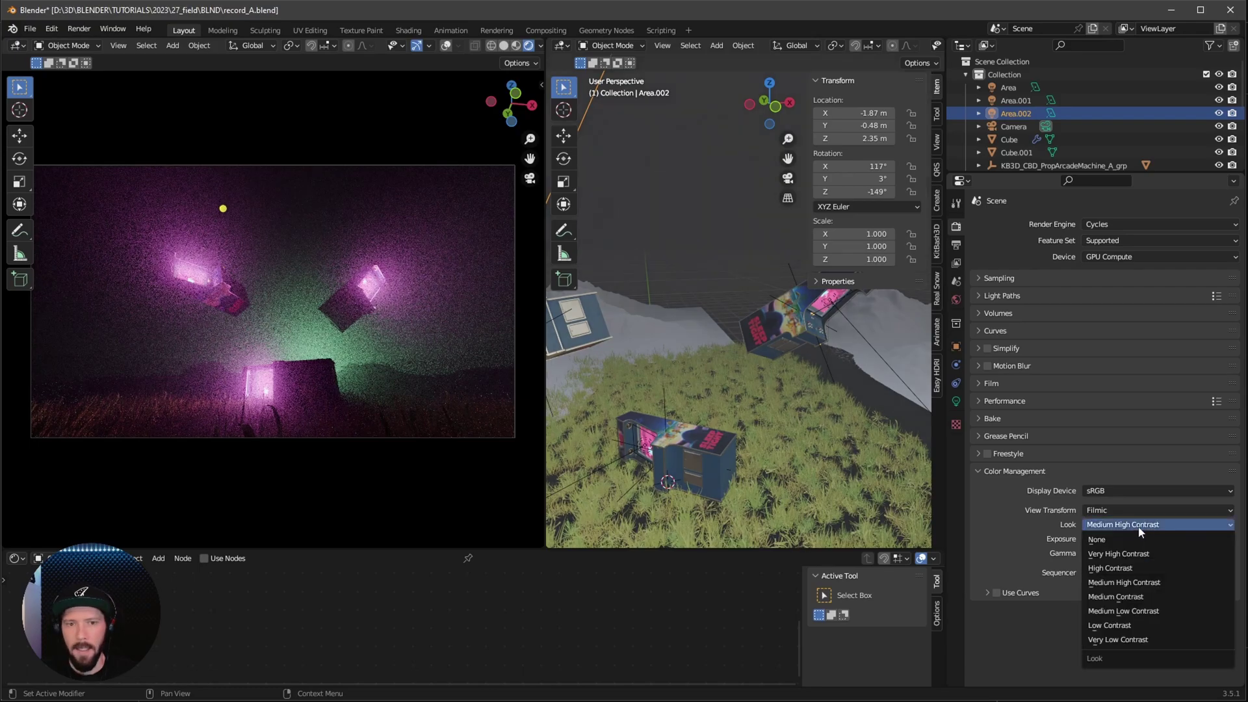
left_click(1144, 568)
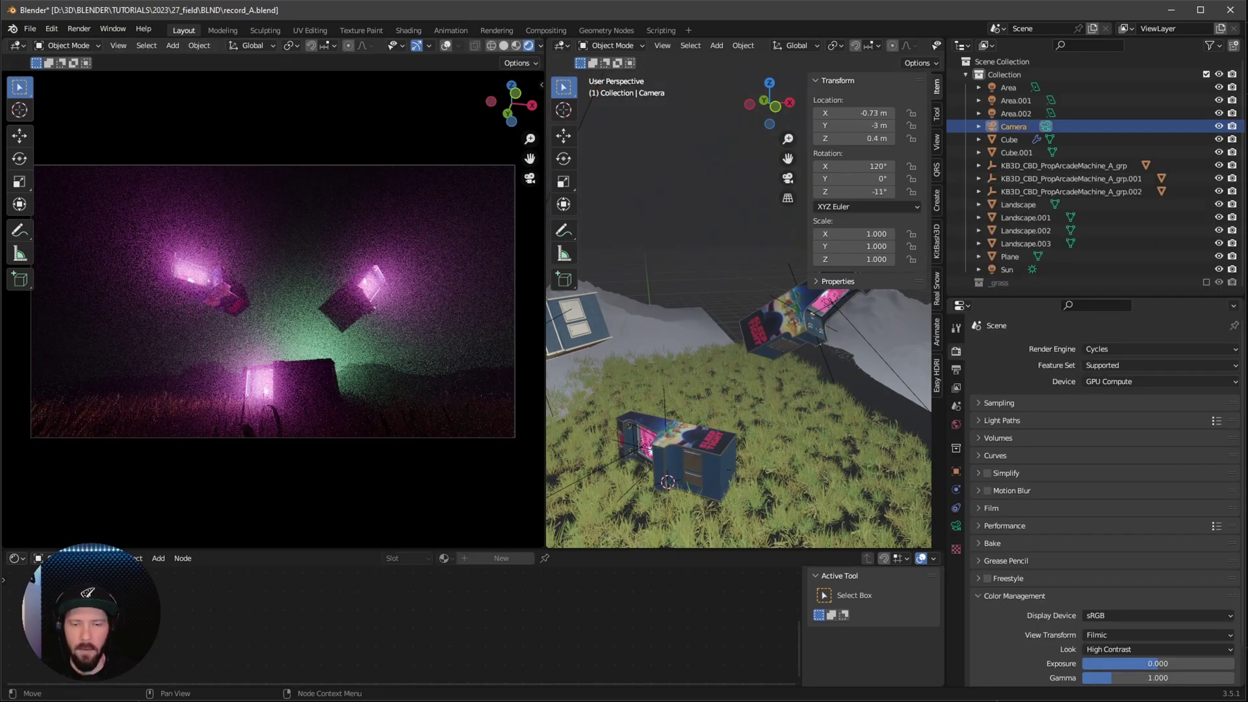
Change the node editor area to a Timeline and show the camera's object properties
left_click(16, 558)
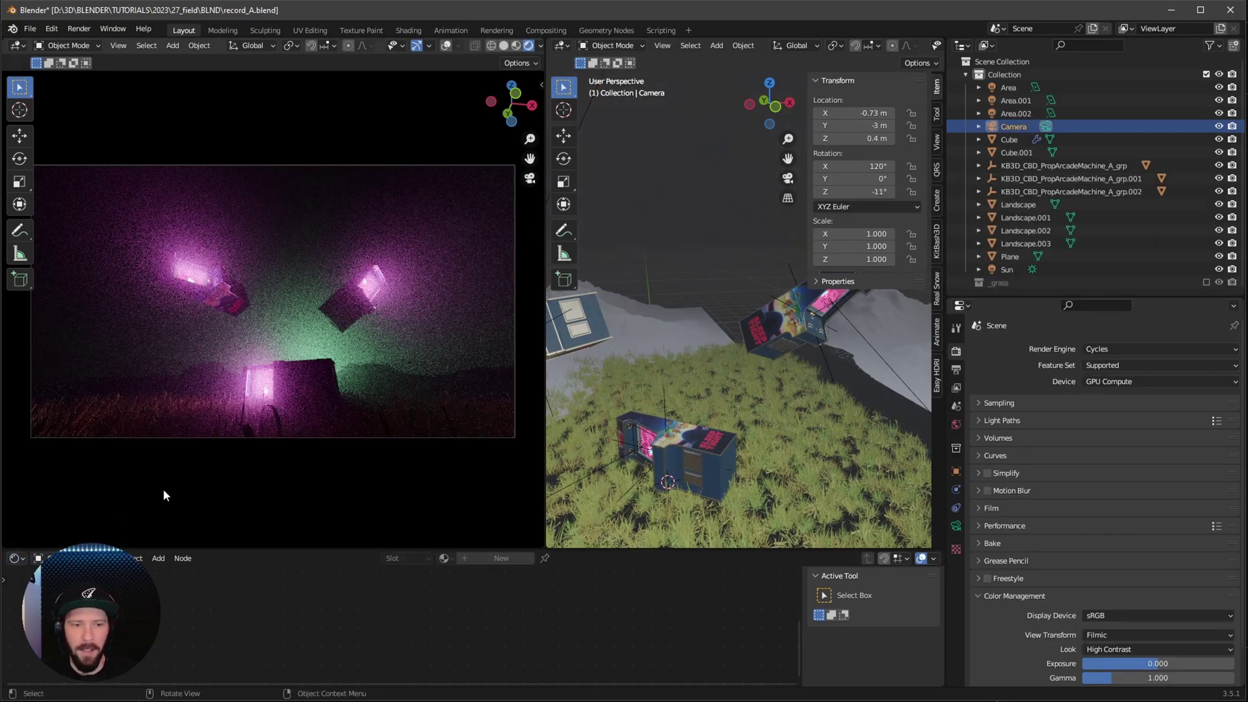
left_click(25, 554)
left_click(196, 438)
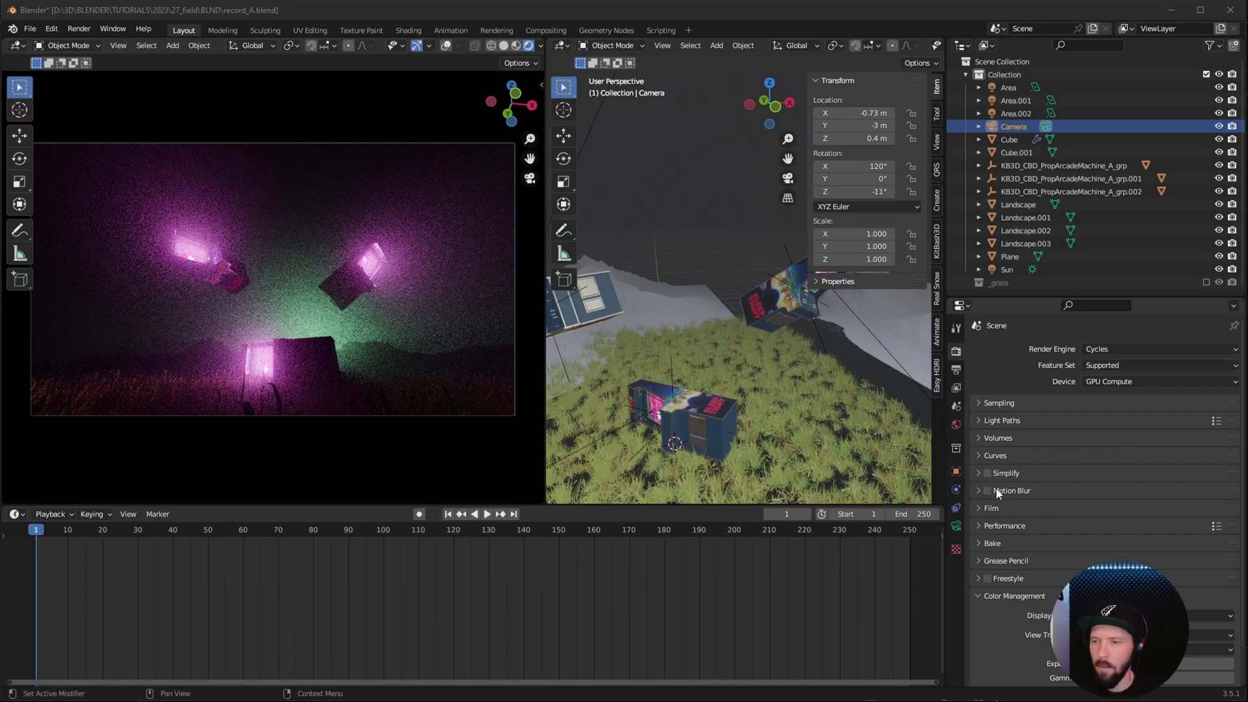
left_click(956, 473)
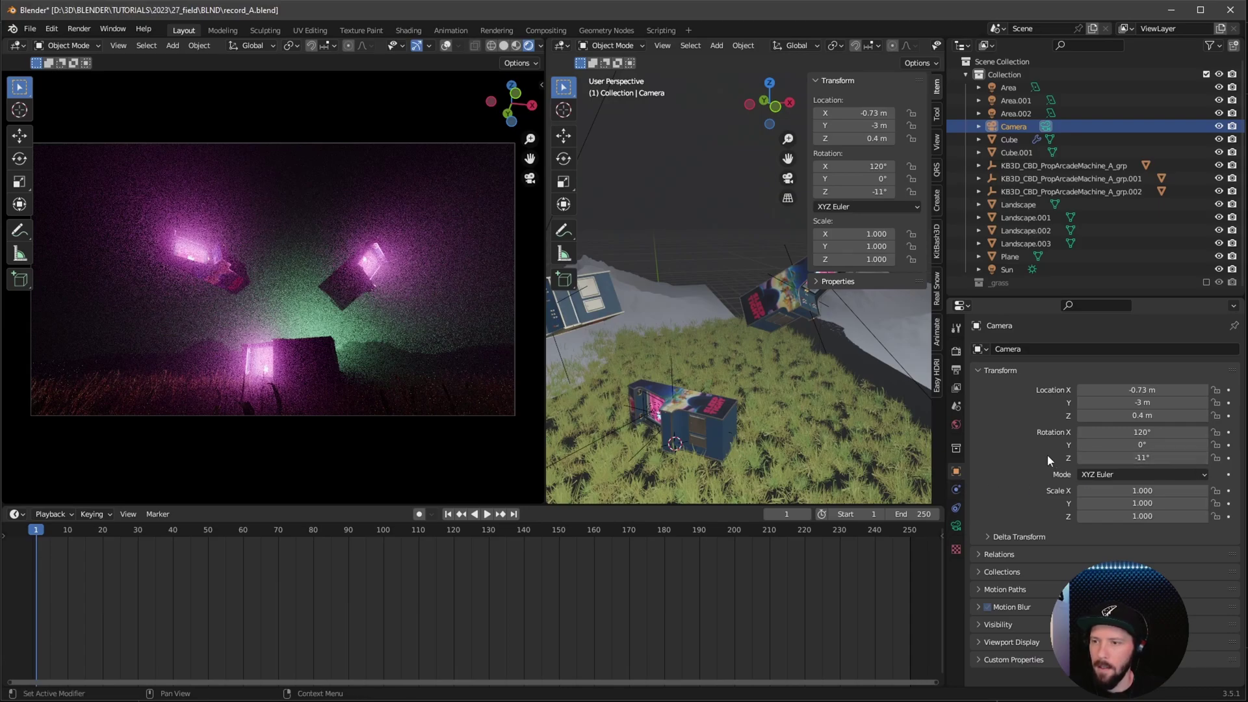
Keyframe the camera's Y location at -3 m on frame 1 and at -2.3 m on frame 250
left_click(1228, 403)
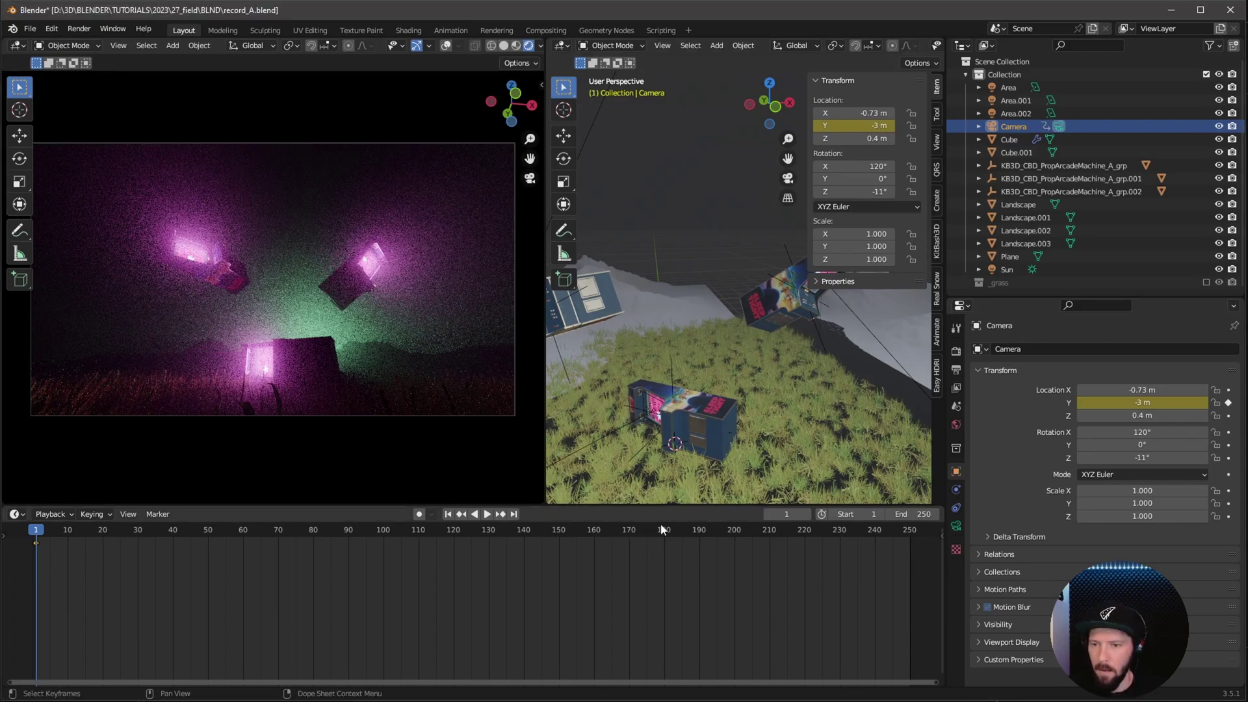
key("space")
left_click_drag(660, 524, 911, 534)
key("space")
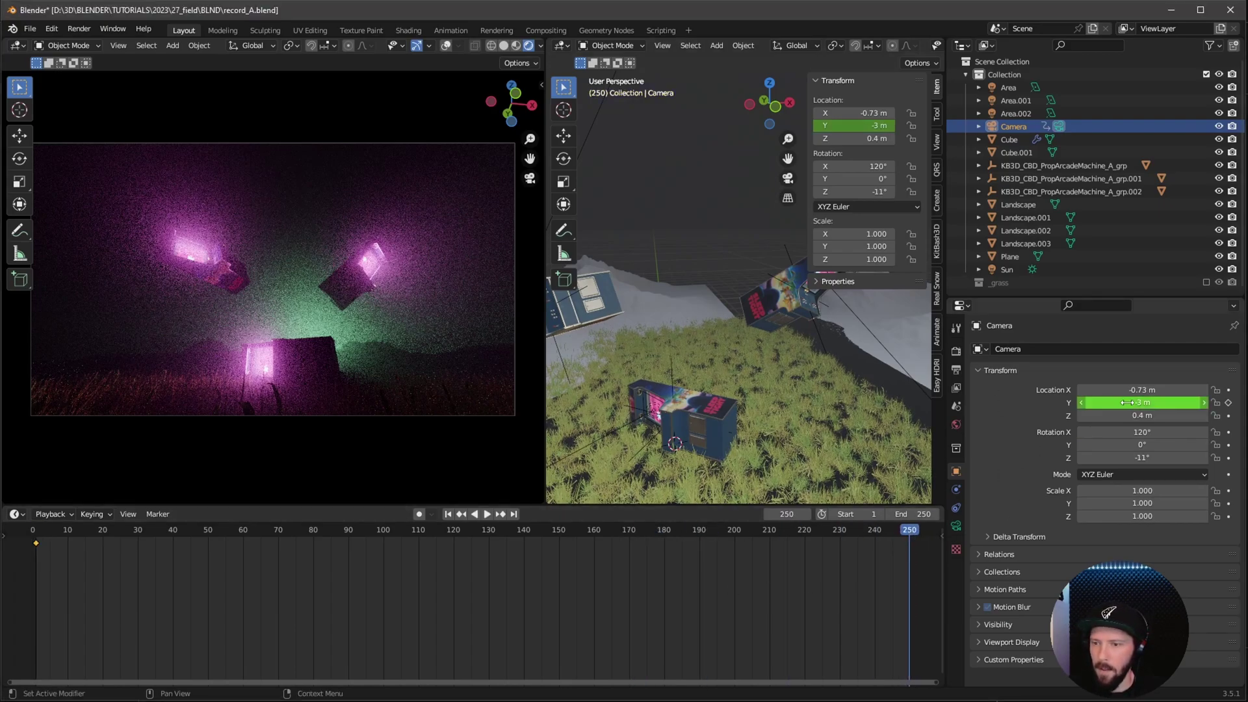
left_click(1137, 402)
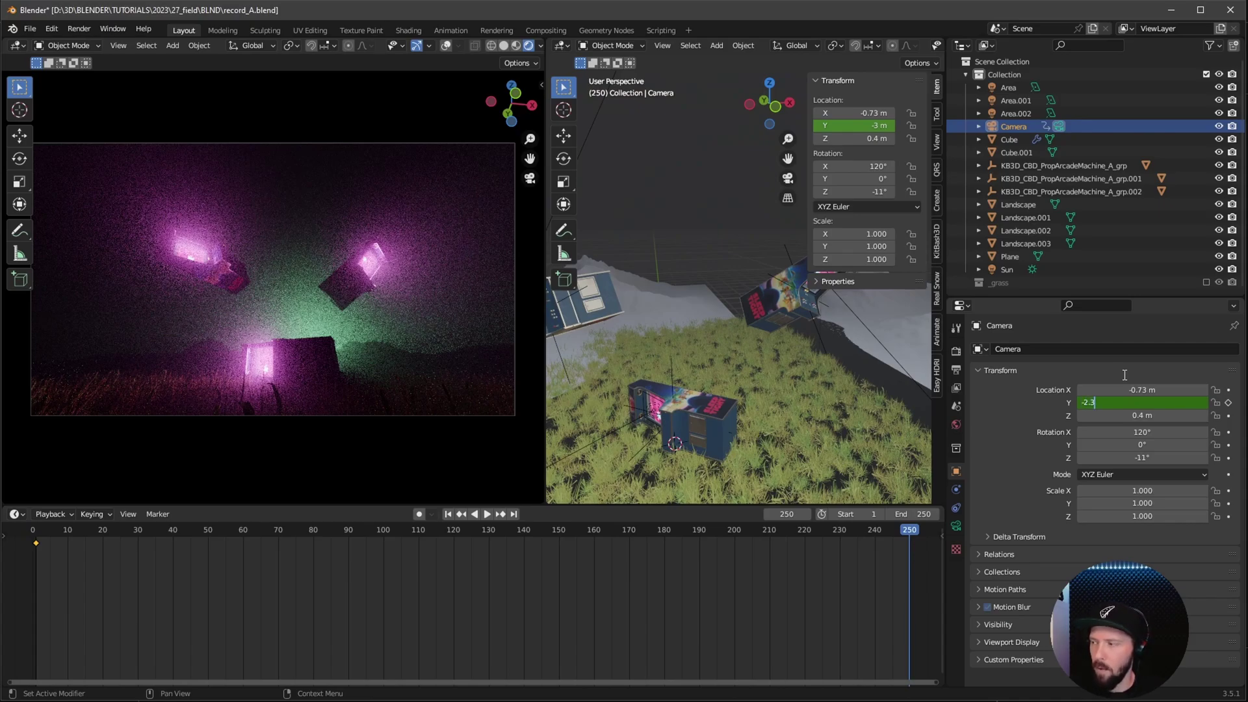
type("-2.3")
key("Return")
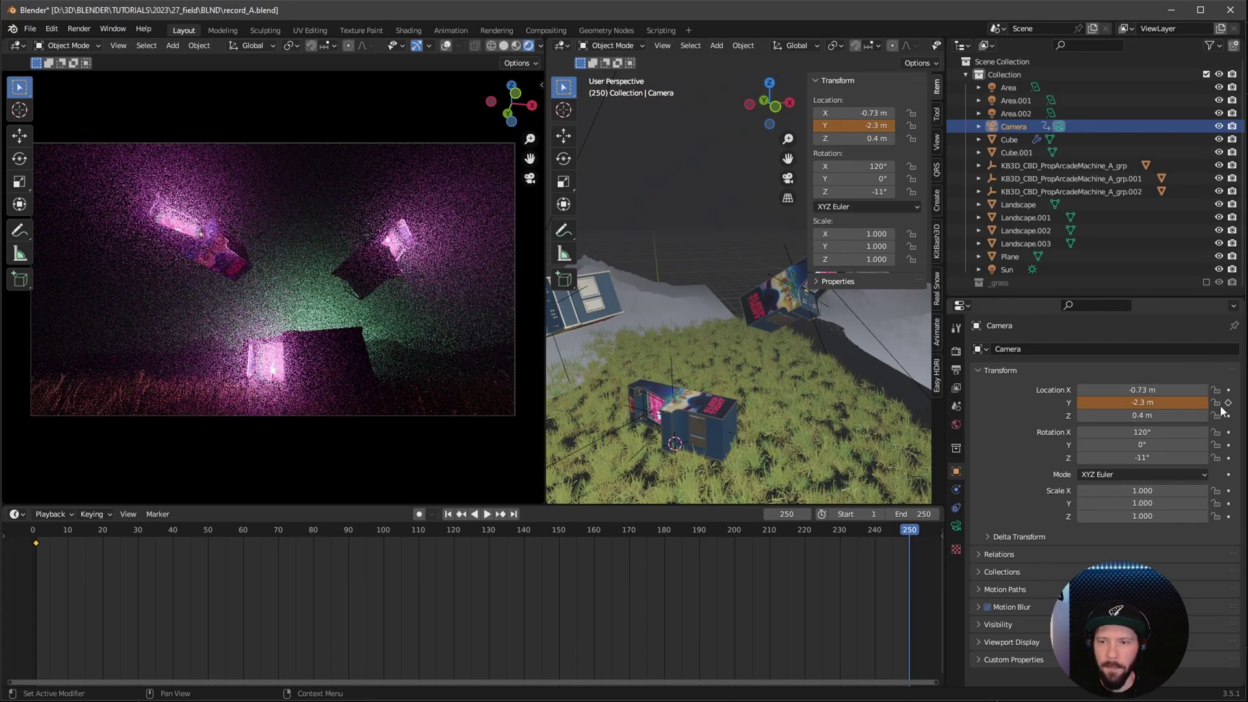
left_click(1228, 402)
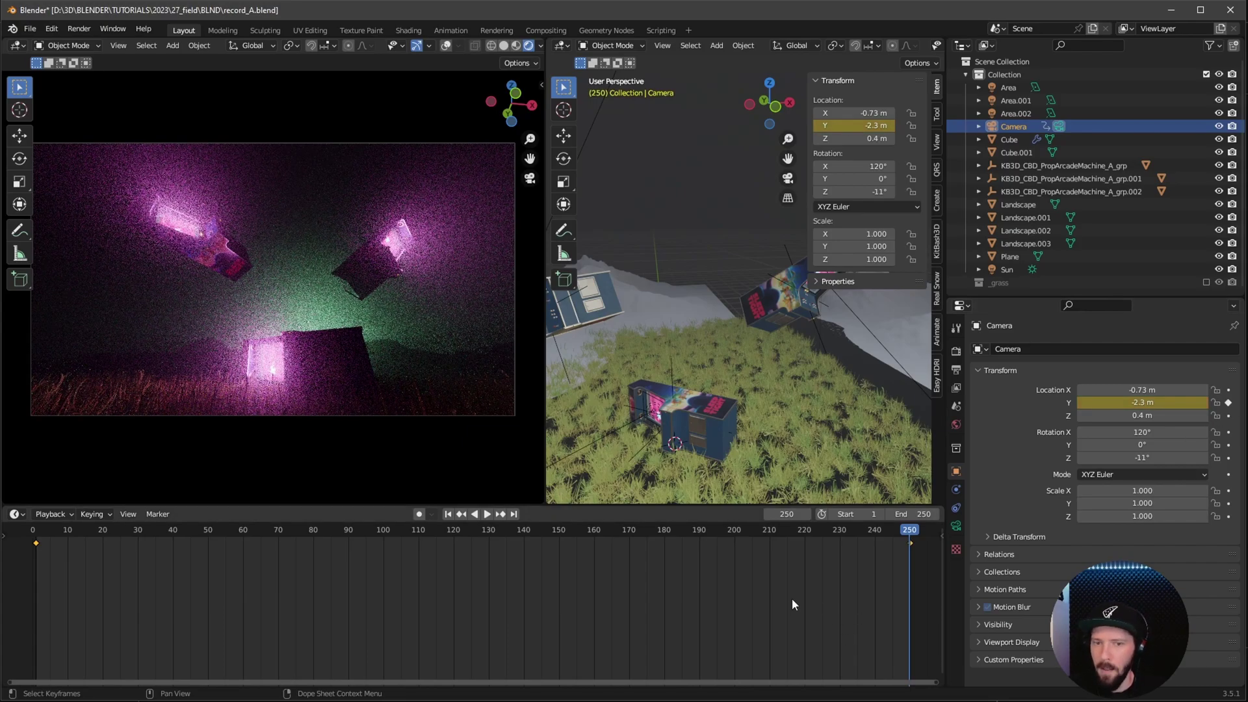
Set the camera's location keyframes to Linear interpolation
left_click_drag(844, 529, 797, 551)
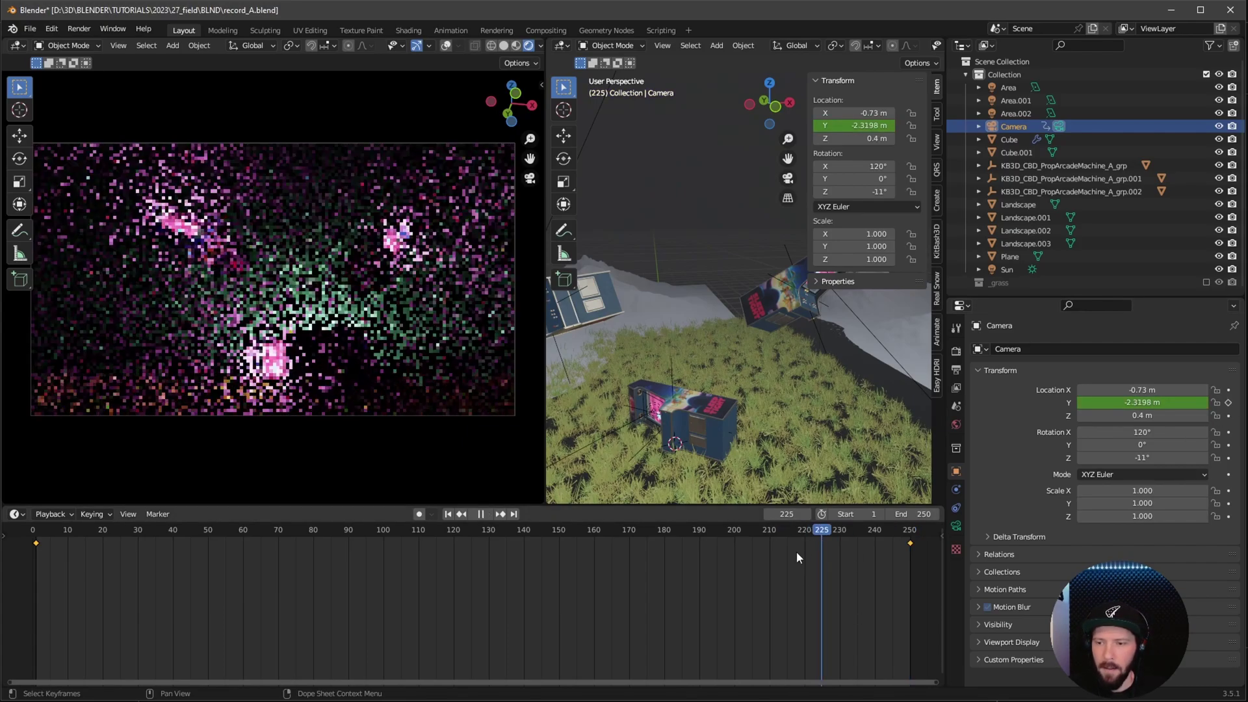
right_click(806, 572)
mouse_move(791, 575)
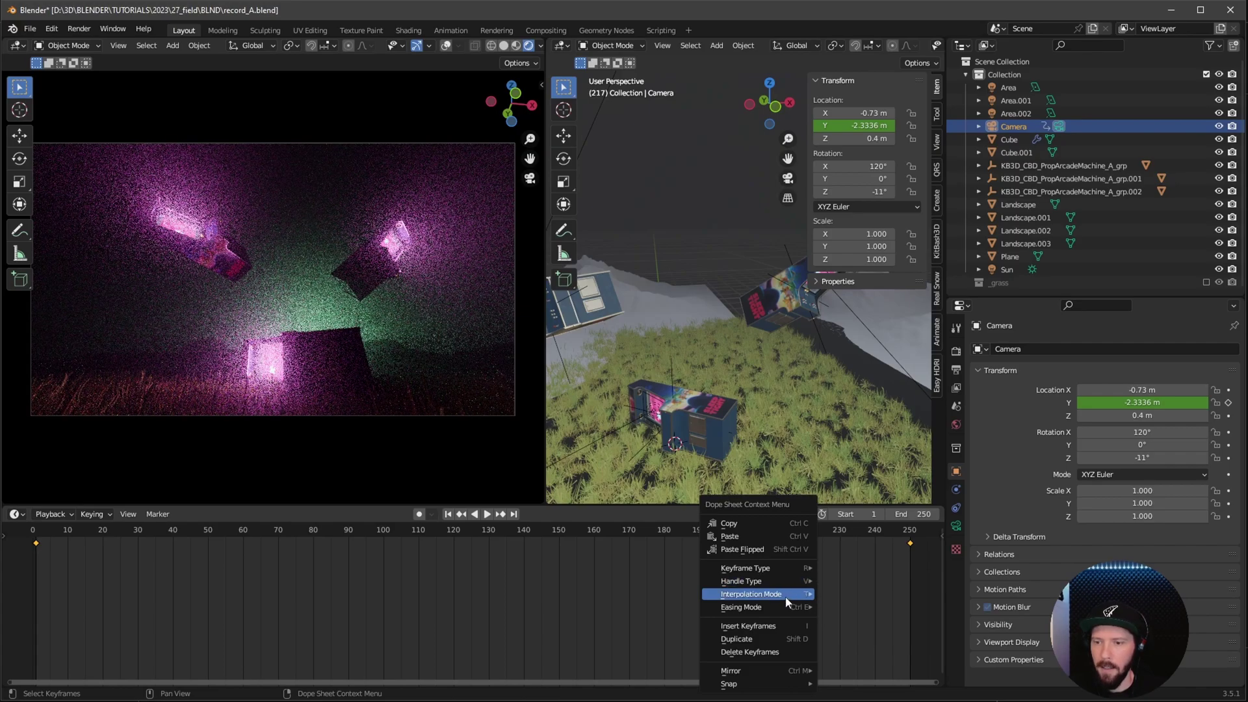
left_click(847, 536)
Preview the camera move from the start of the animation and return to frame 1
key("shift+Left")
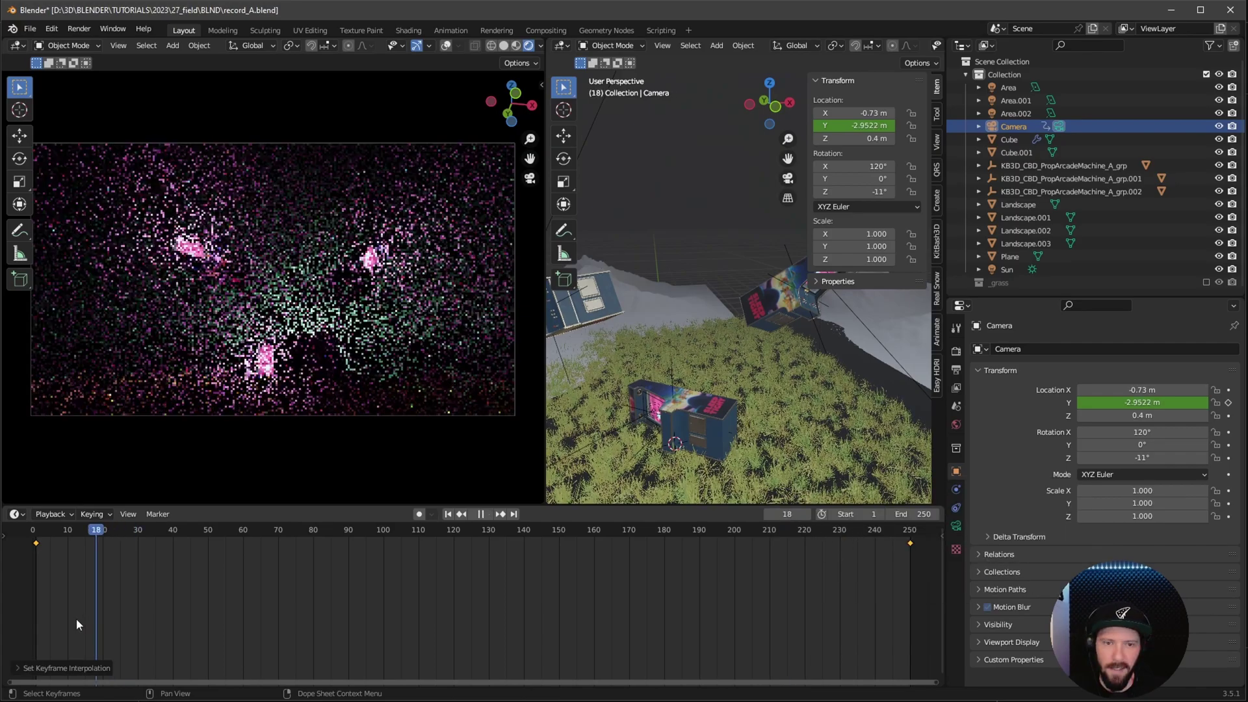
key("space")
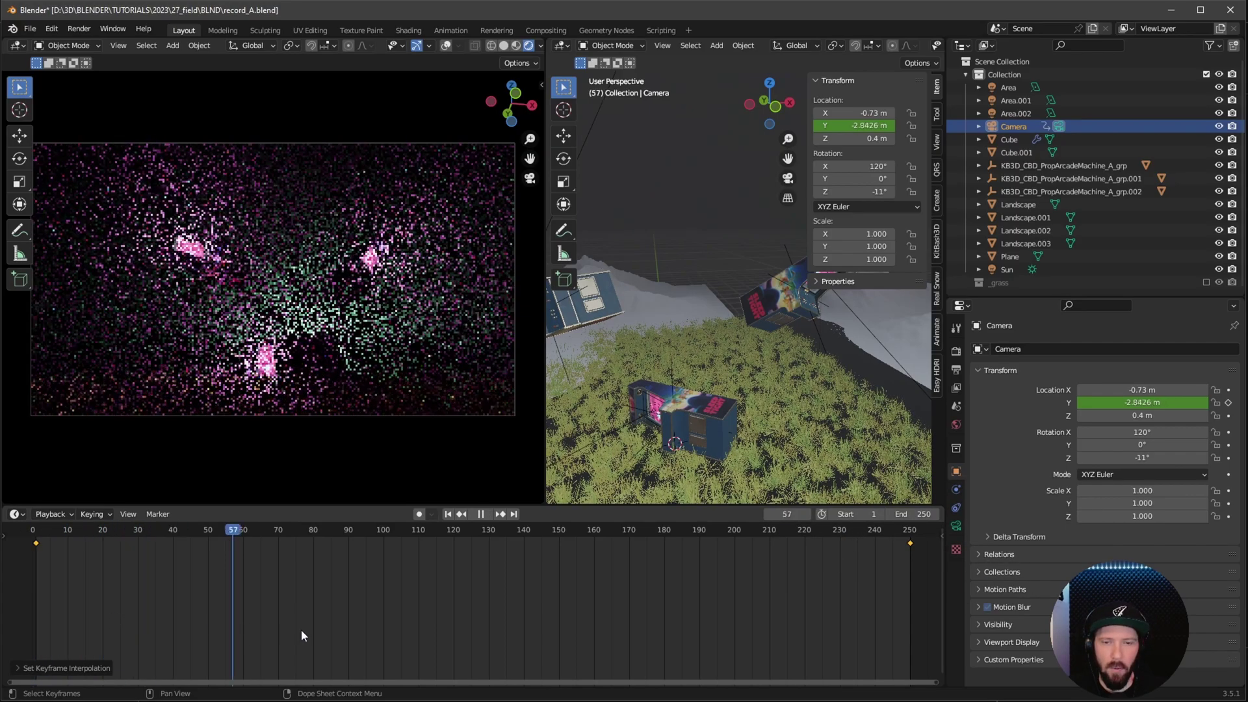
key("shift+Left")
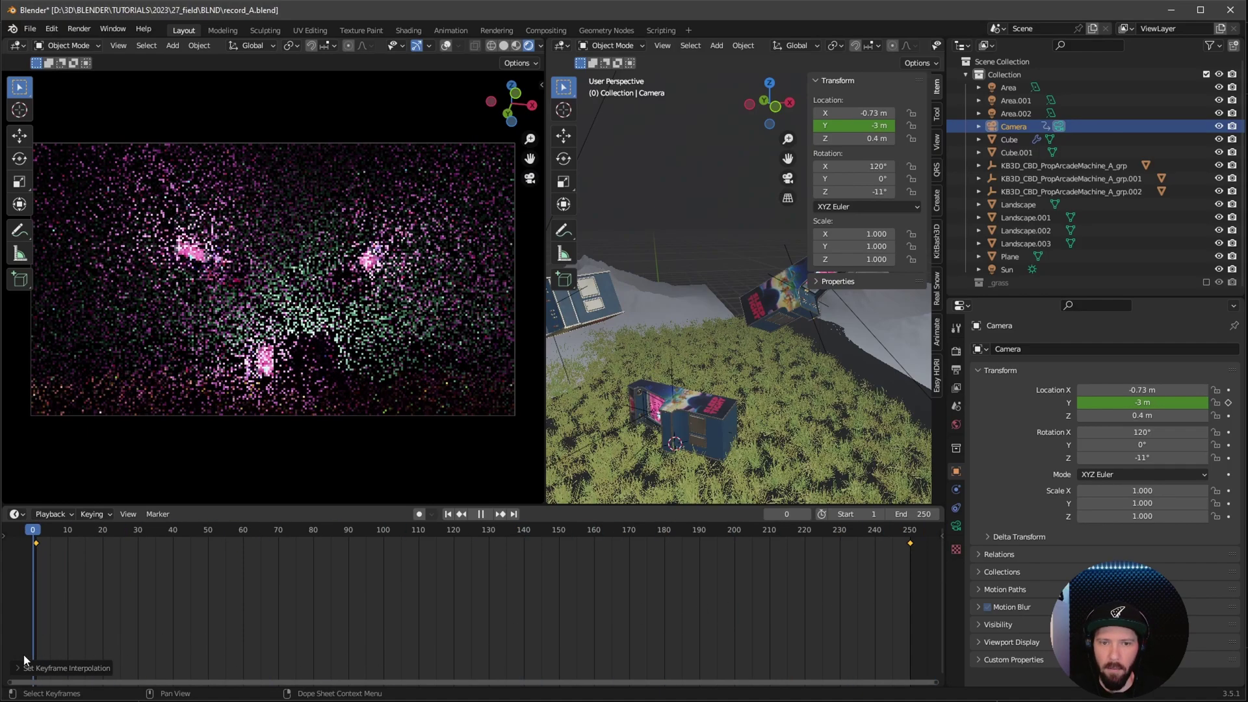
key("space")
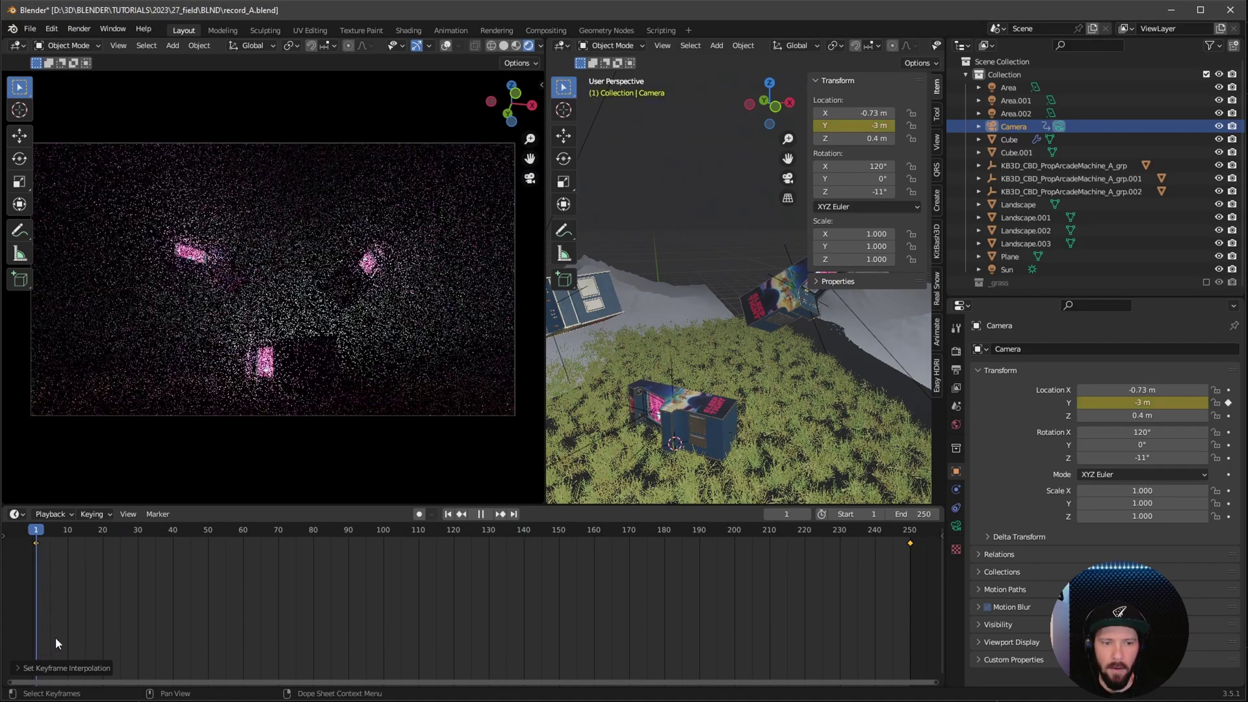
left_click(32, 532)
key("space")
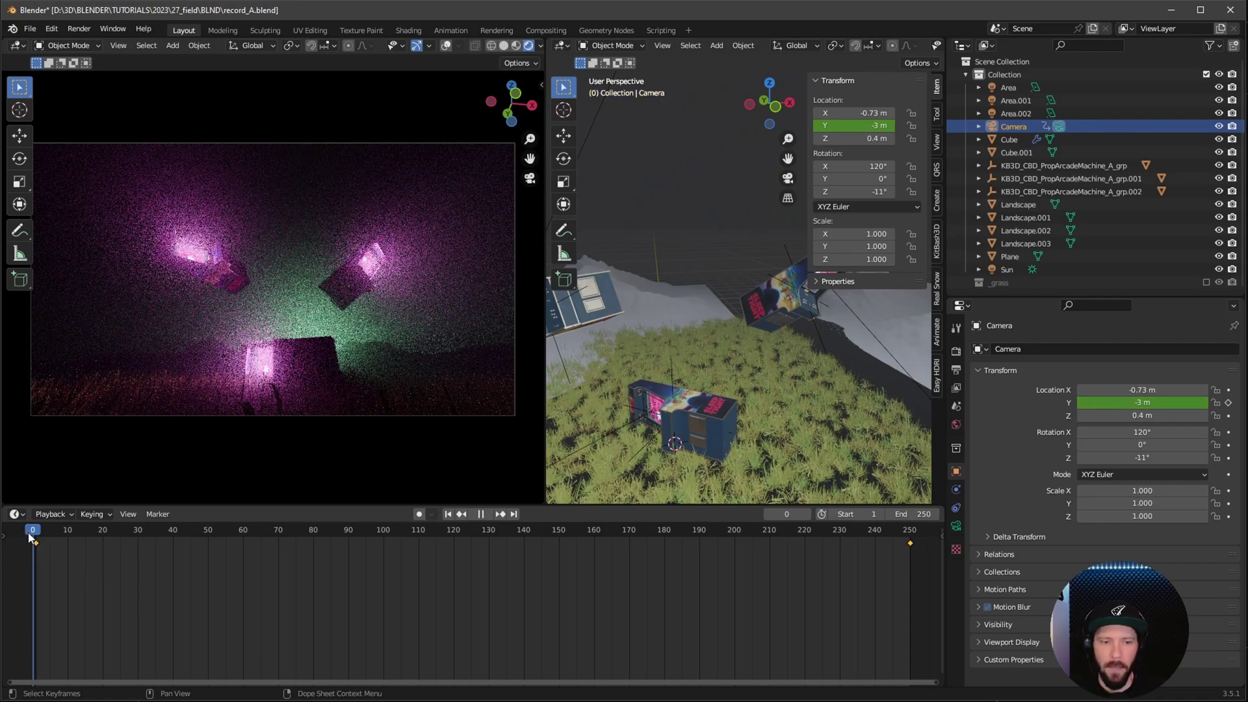
key("space")
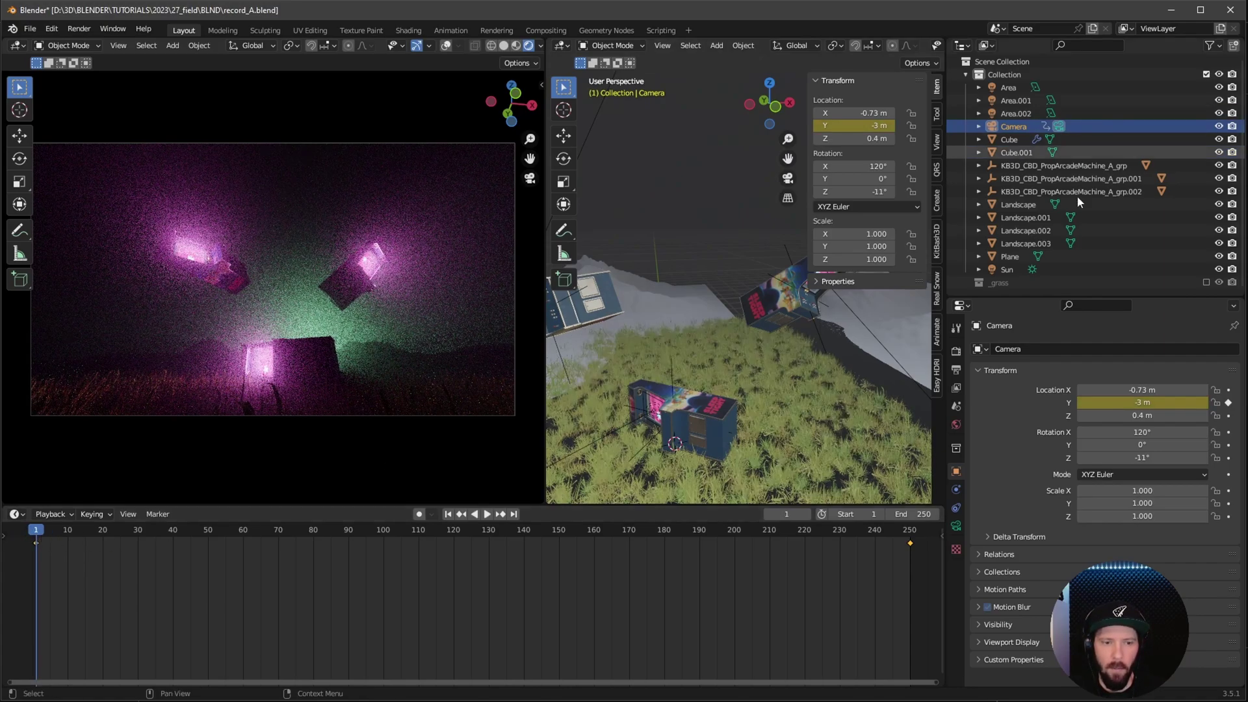
Keyframe the camera's focal length at 11 mm on frame 1 and at 7 mm on frame 250
left_click(955, 526)
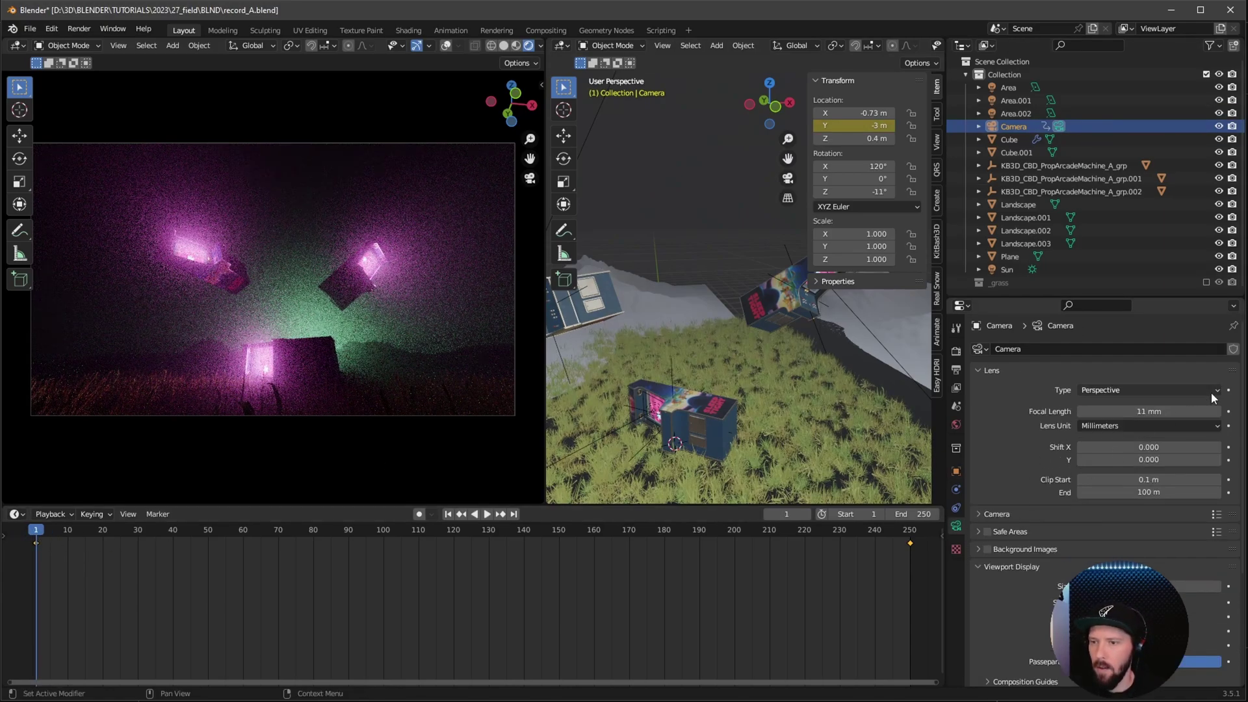
left_click(1228, 411)
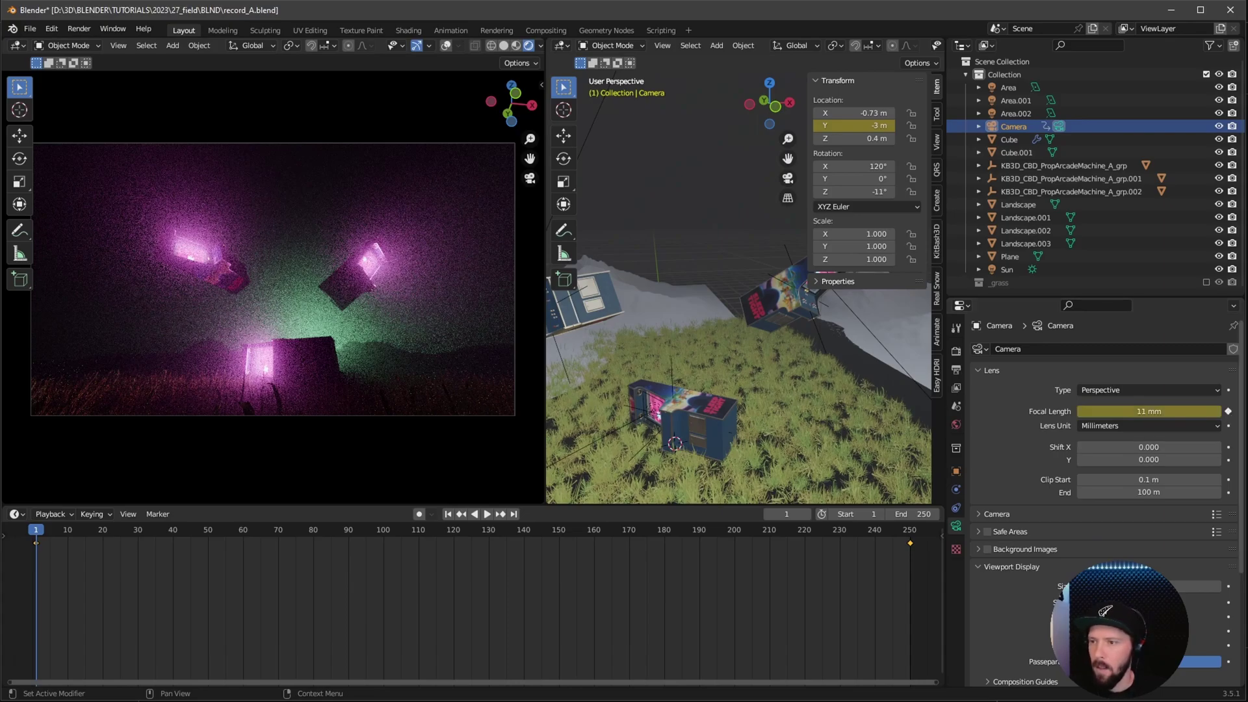
key("shift+ctrl+space")
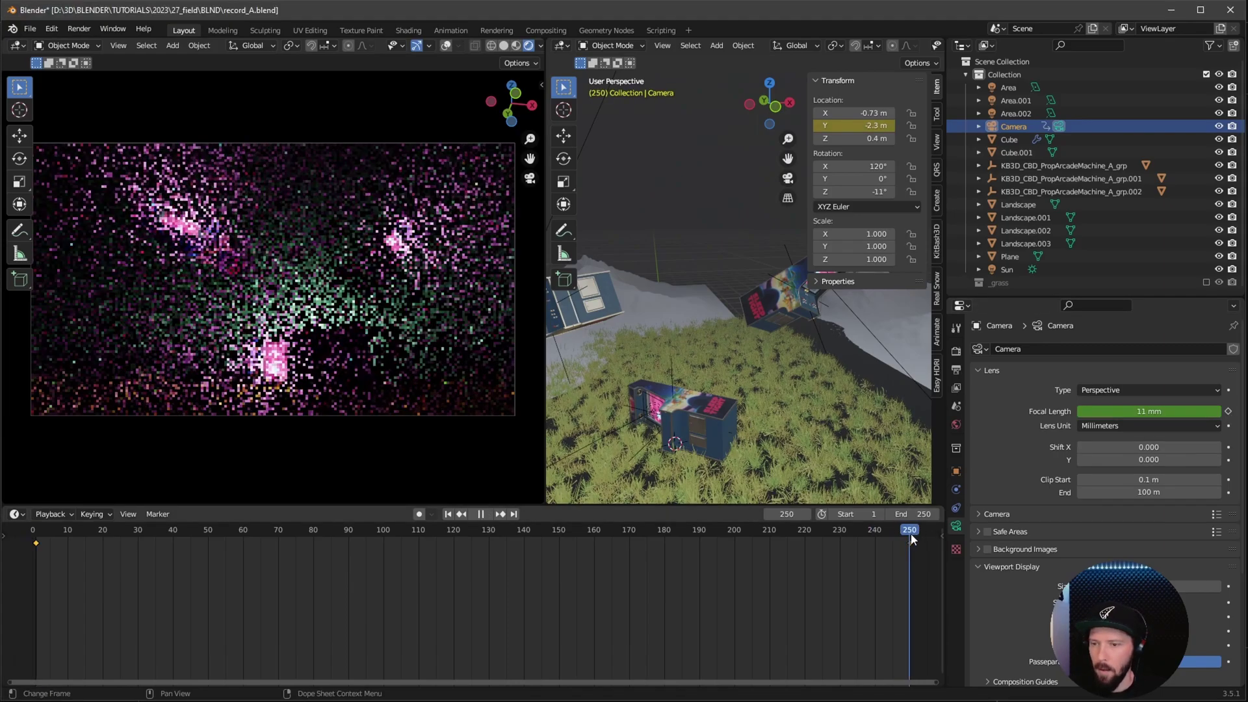
key("space")
left_click(1150, 411)
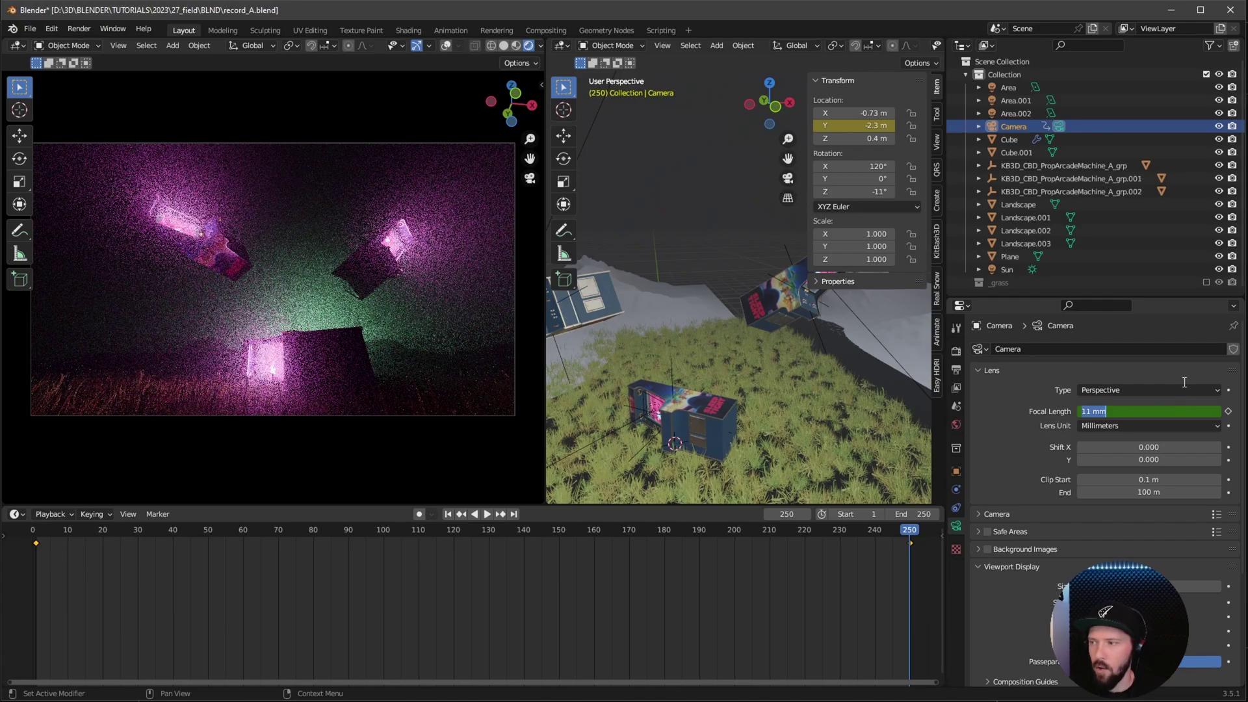
type("7")
key("Return")
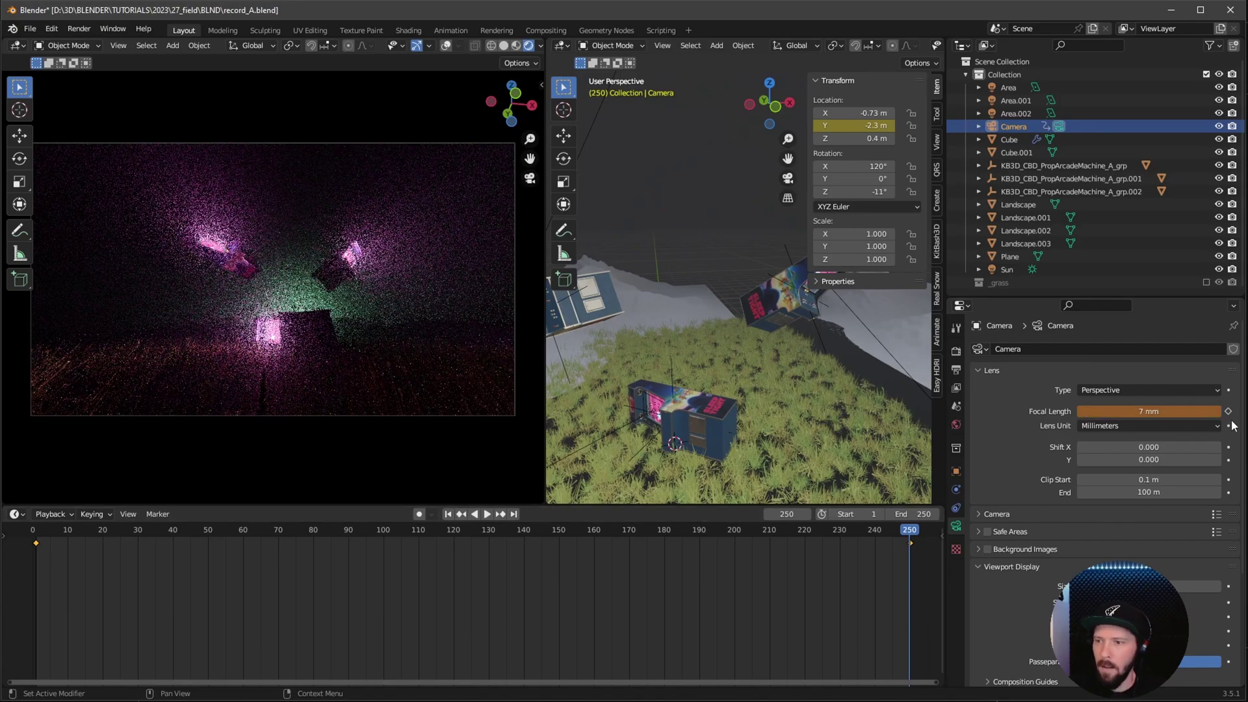
left_click(1227, 412)
Set the focal length keyframes to Linear interpolation and scrub the timeline back to frame 62 to preview the zoom
right_click(733, 586)
mouse_move(748, 588)
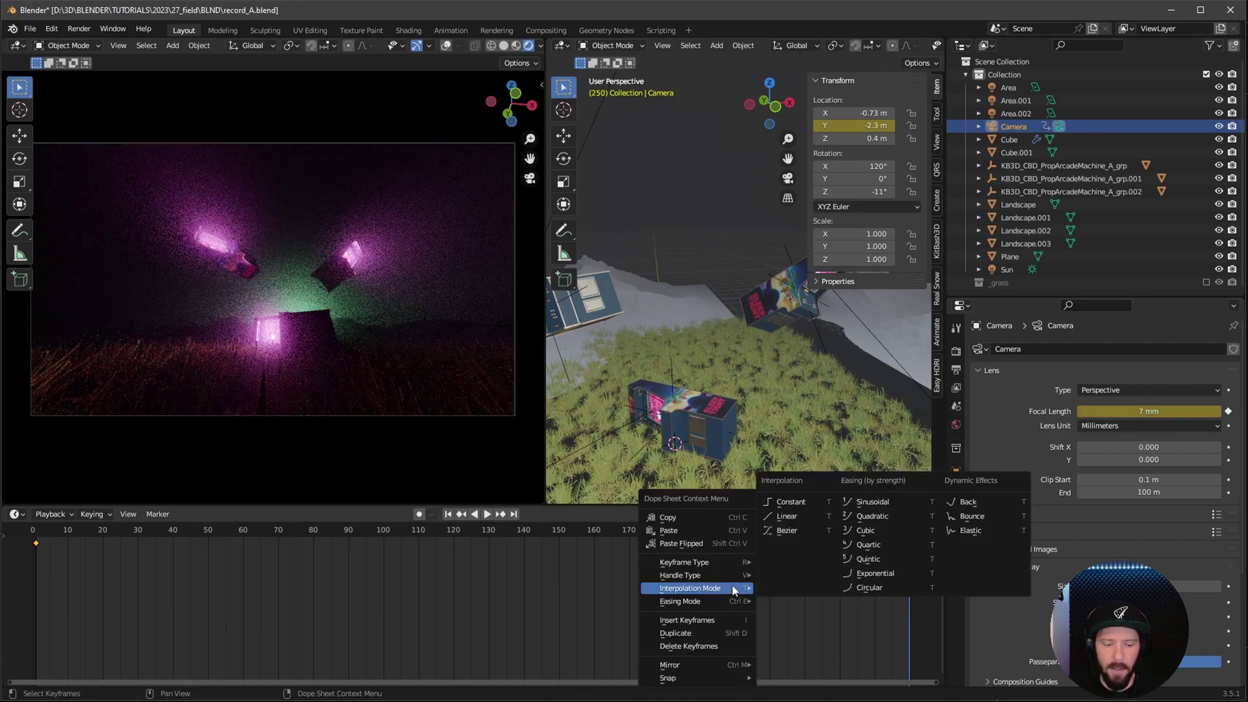
left_click(787, 516)
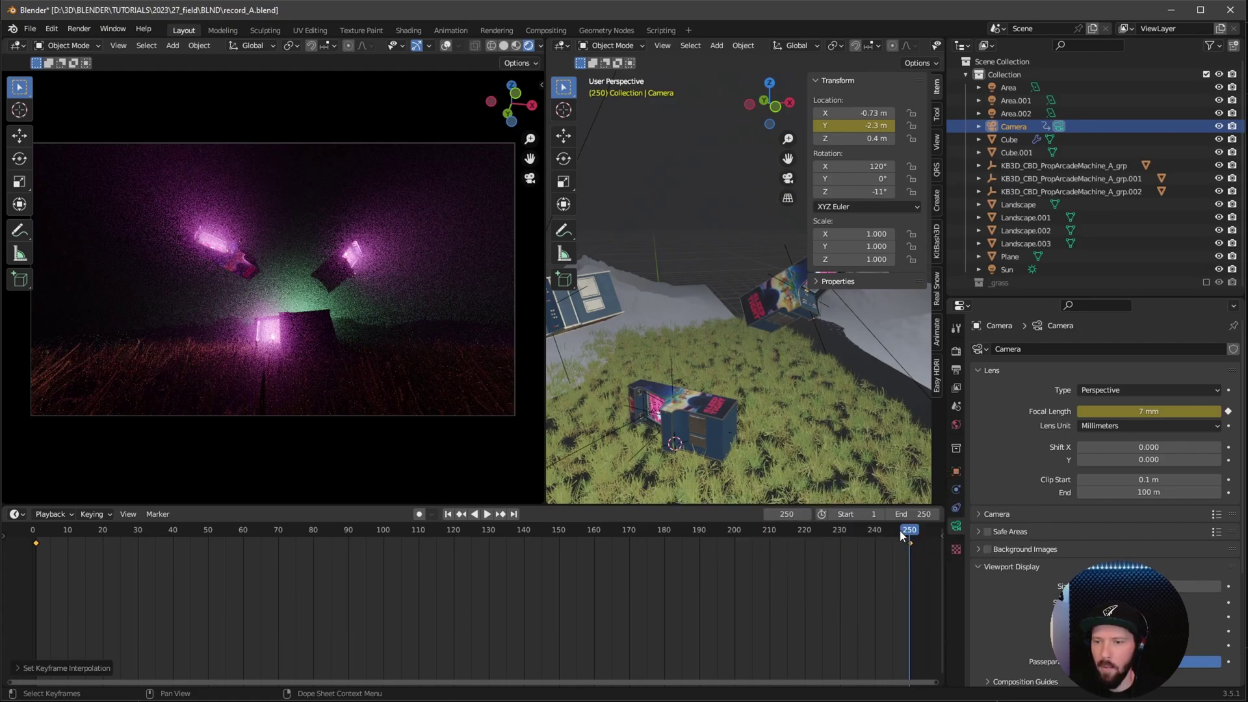
left_click_drag(910, 531, 249, 624)
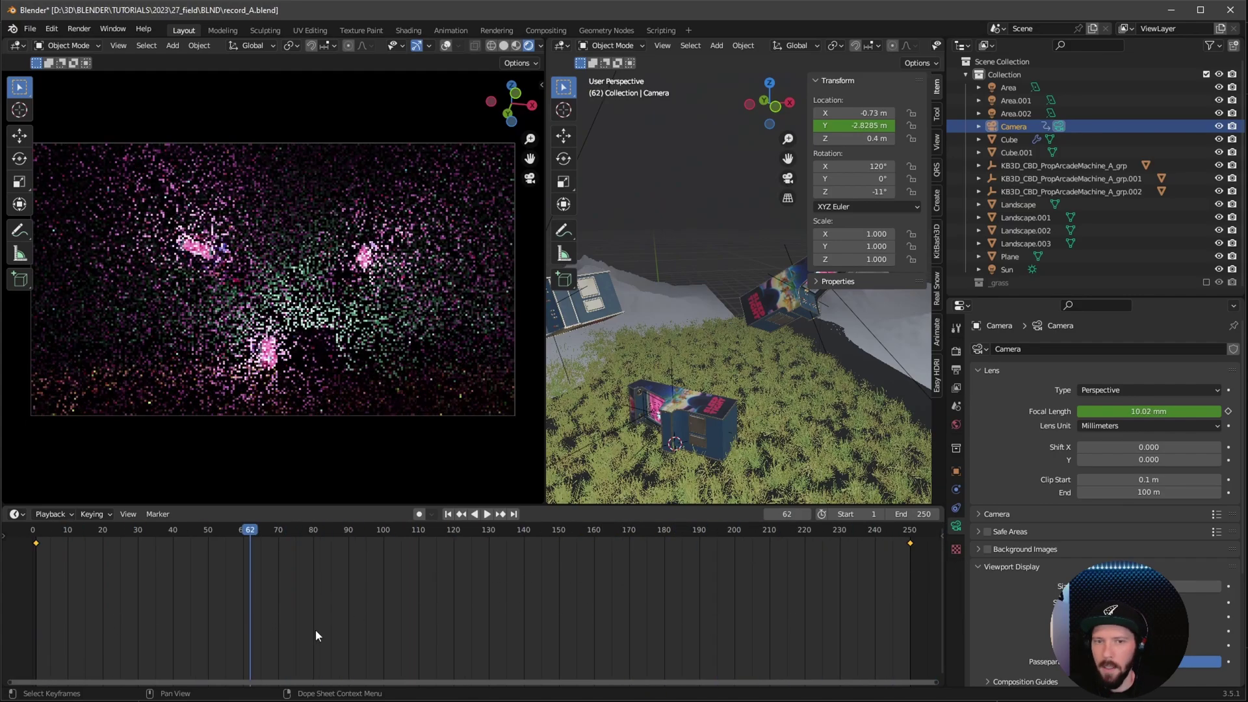
Set the render Max Samples to 256 and disable render denoising in the Cycles sampling settings
left_click(956, 351)
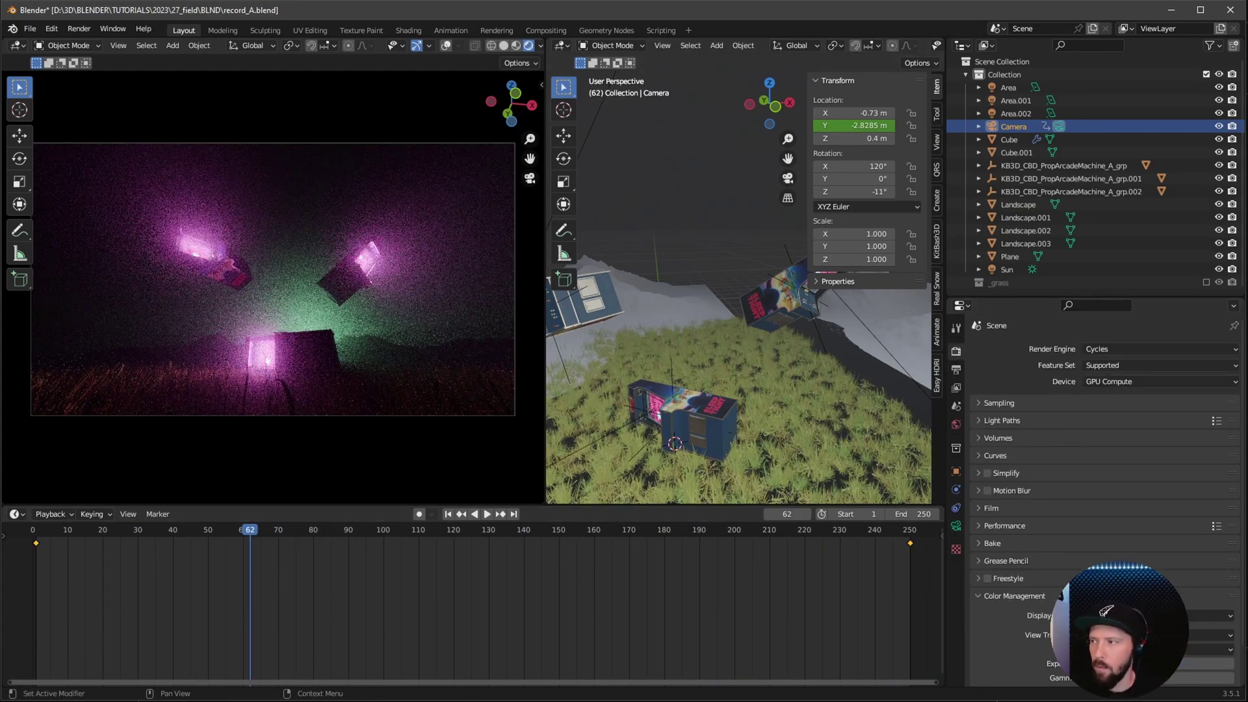
left_click(996, 403)
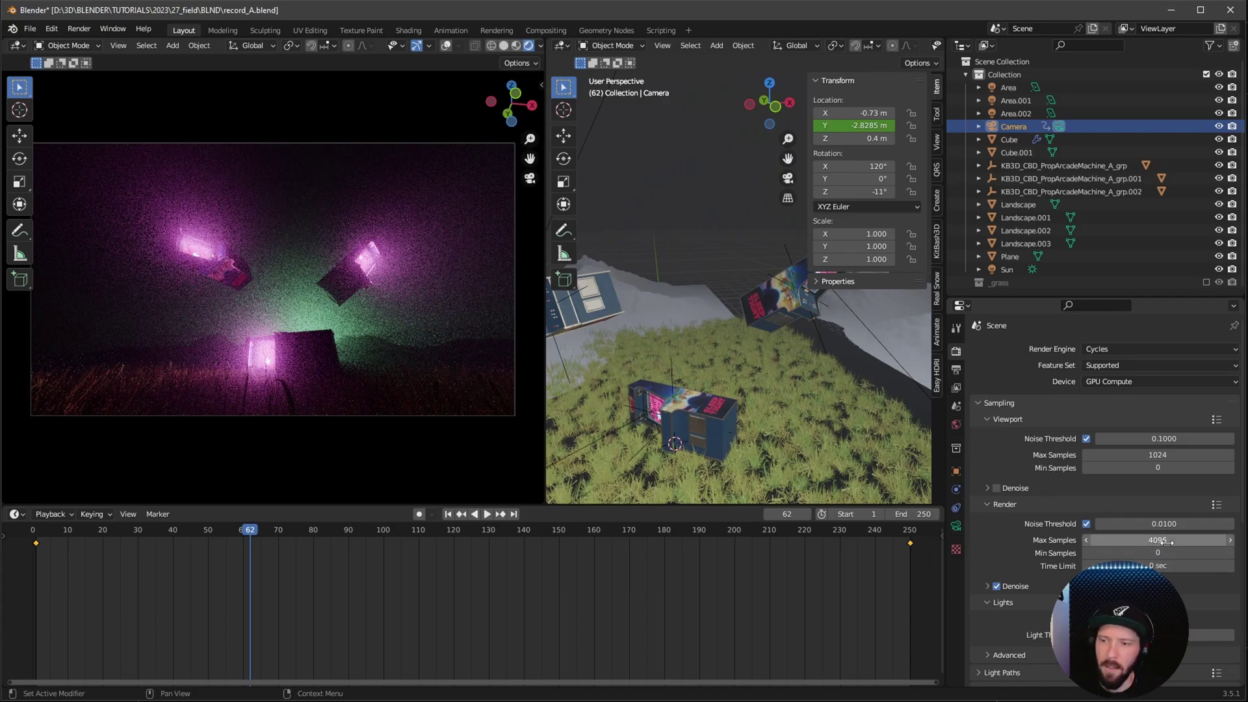
left_click(1110, 540)
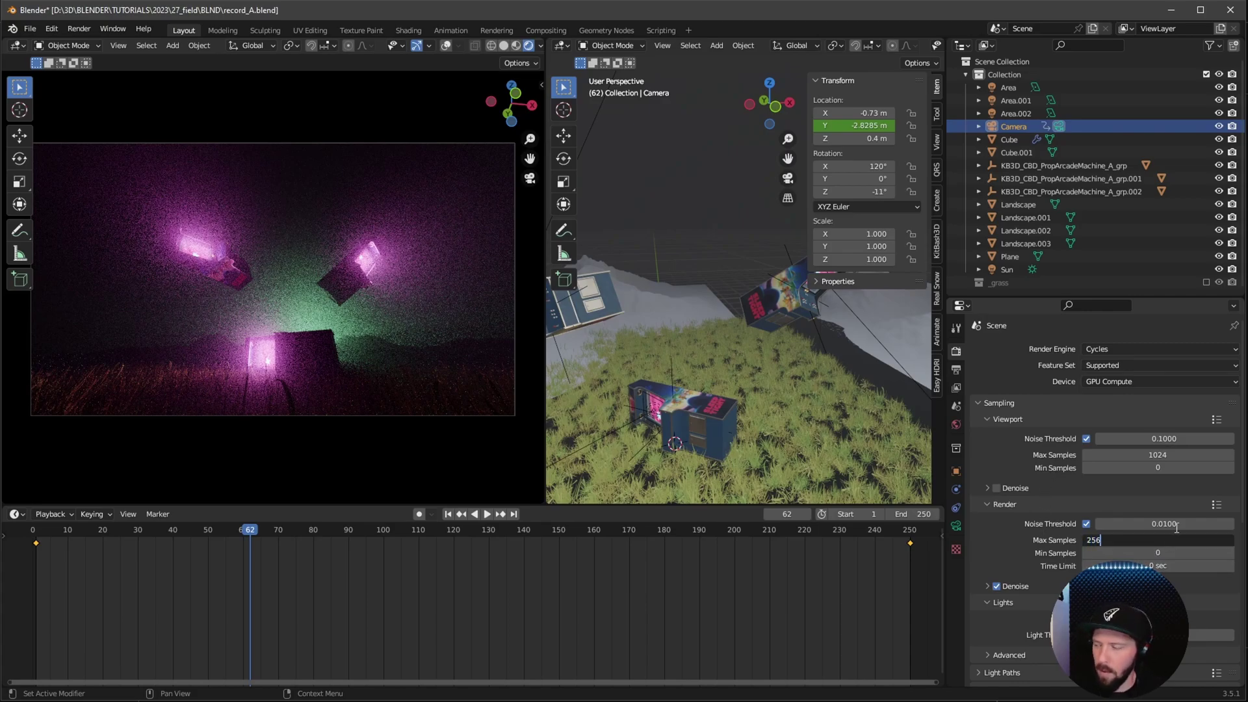
key("Return")
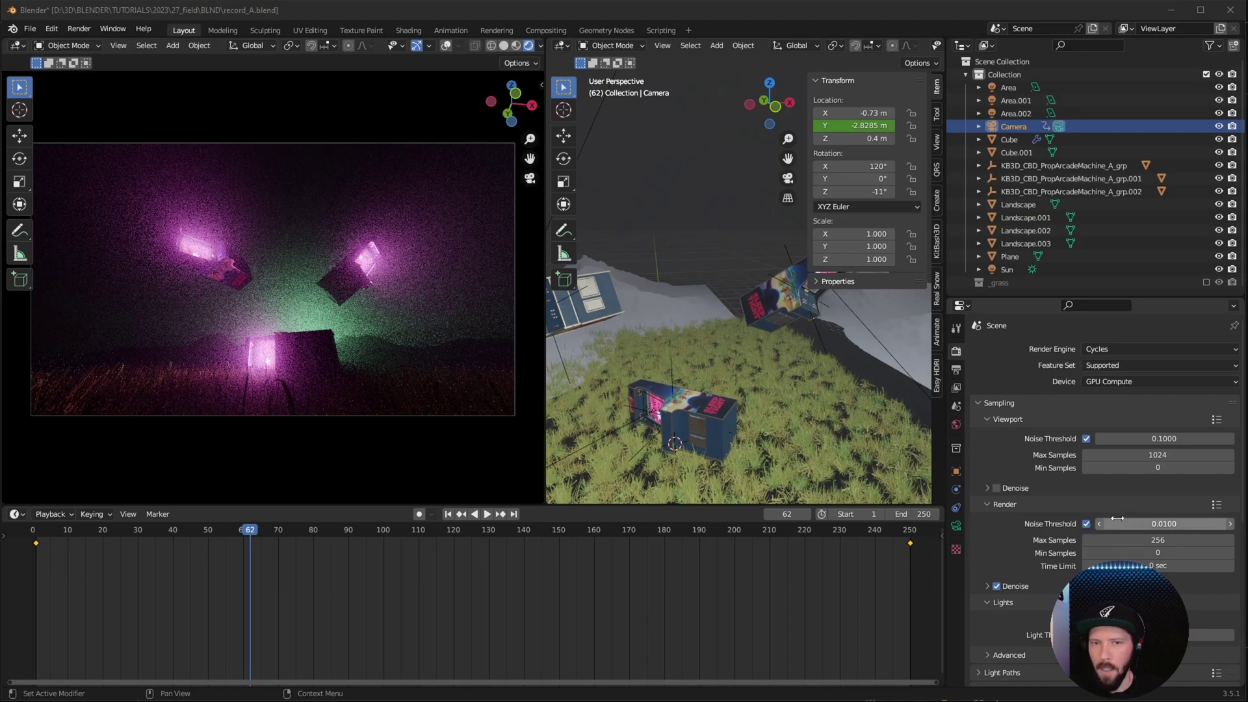
left_click(996, 586)
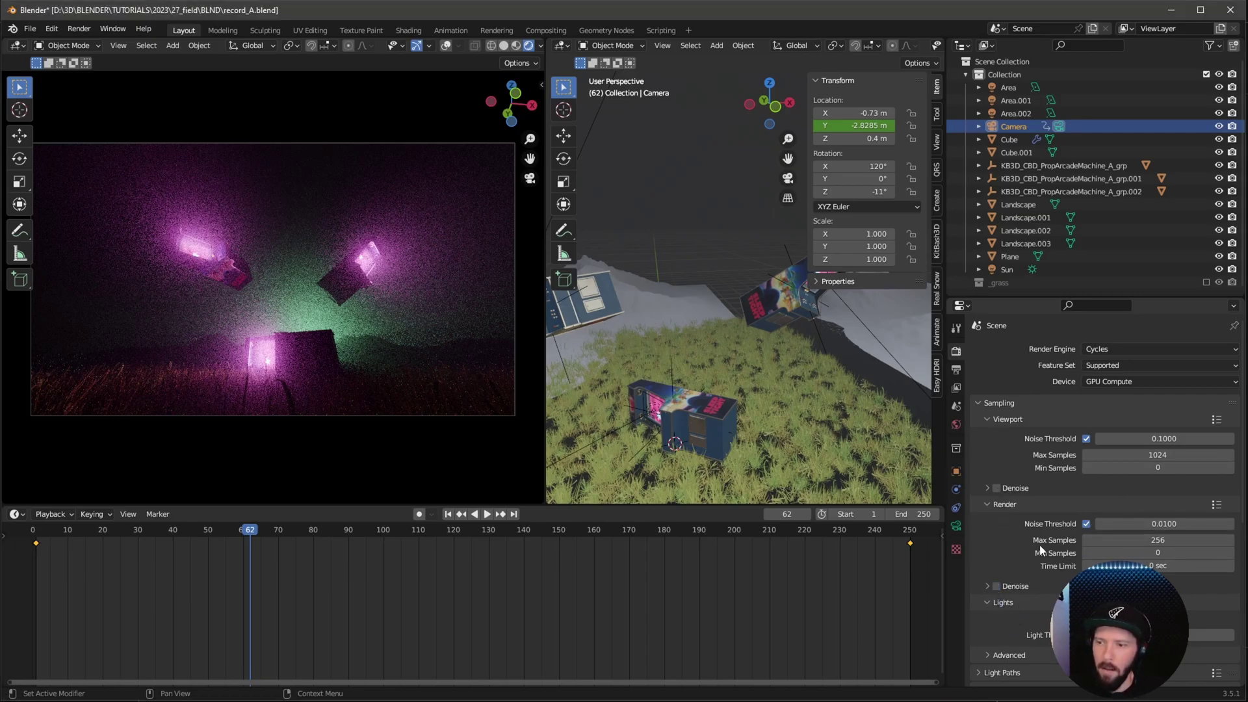